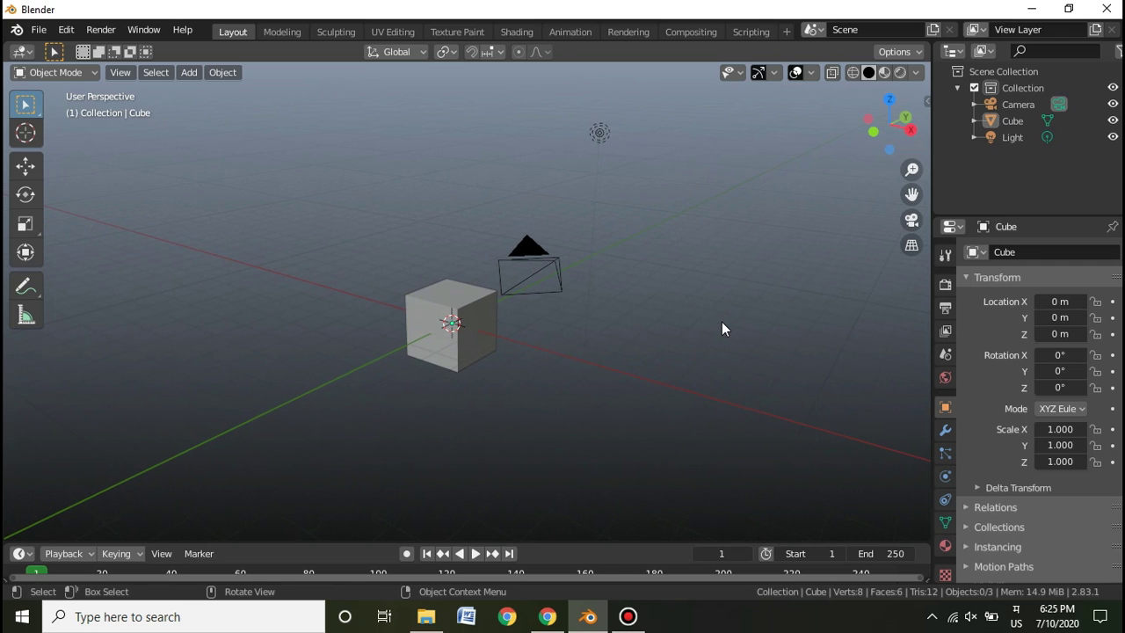
- Delete the default cube, camera and light from the scene
{"action": "scroll", "coordinate": [712, 320], "scroll_direction": "down", "scroll_amount": 3}
{"action": "scroll", "coordinate": [527, 302], "scroll_direction": "up", "scroll_amount": 2}
{"action": "middle_click_drag", "start_coordinate": [494, 305], "coordinate": [662, 418]}
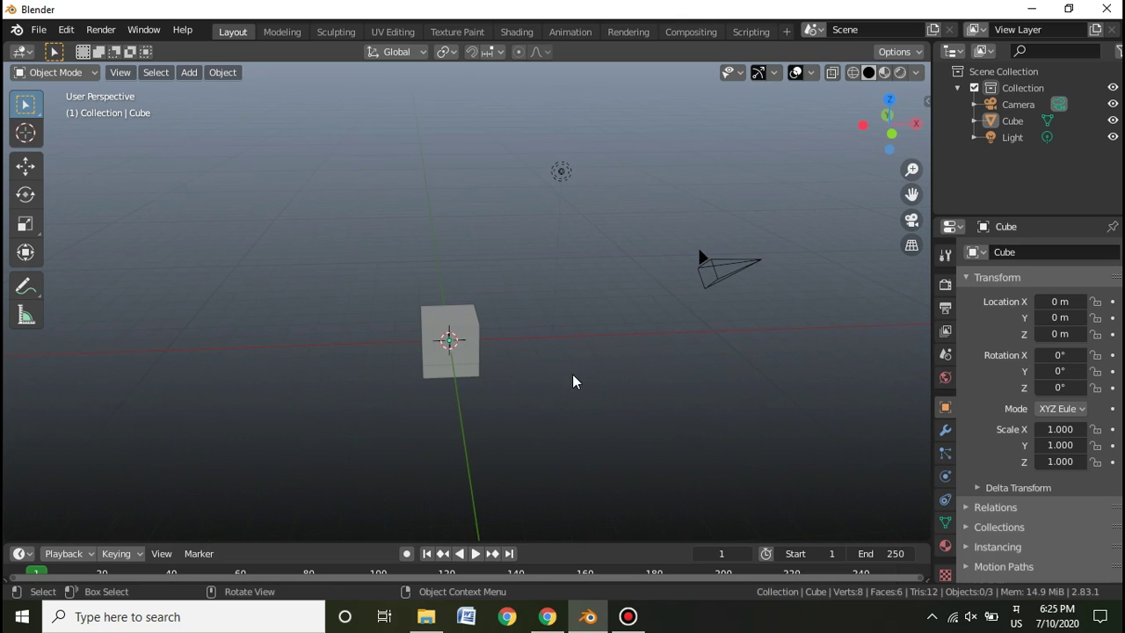
{"action": "key", "text": "a"}
{"action": "key", "text": "Delete"}
- Add a mesh plane and stretch it along the X axis to a scale of about 6.74
{"action": "middle_click_drag", "start_coordinate": [497, 319], "coordinate": [560, 256]}
{"action": "key", "text": "shift+a"}
{"action": "mouse_move", "coordinate": [551, 224]}
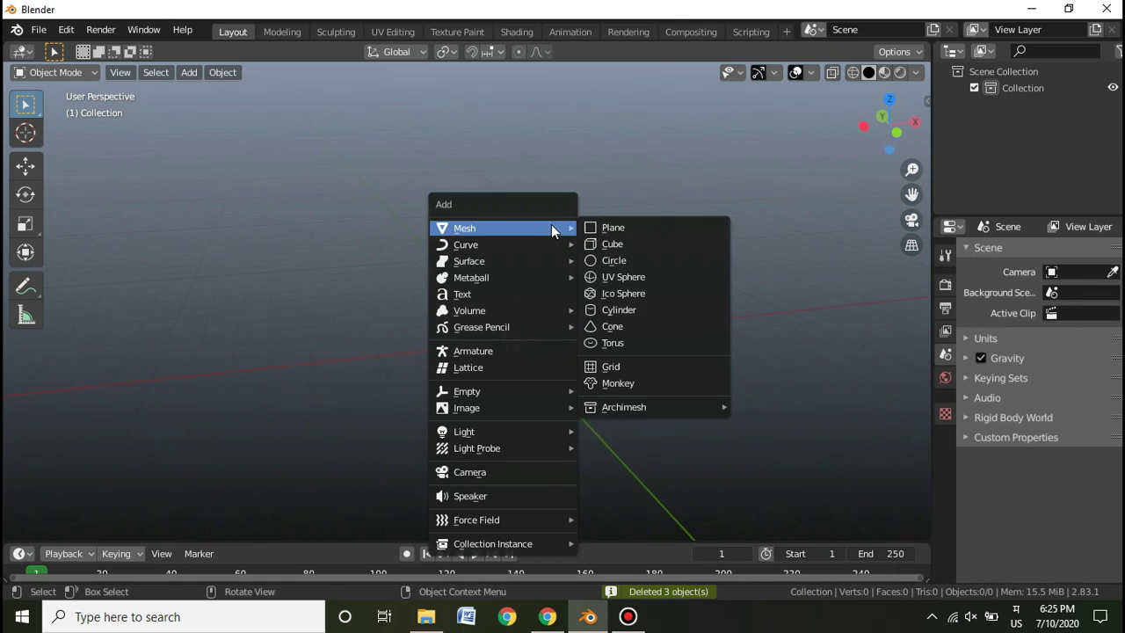
{"action": "left_click", "coordinate": [691, 232]}
{"action": "middle_click_drag", "start_coordinate": [692, 214], "coordinate": [699, 369]}
{"action": "key", "text": "s"}
{"action": "key", "text": "x"}
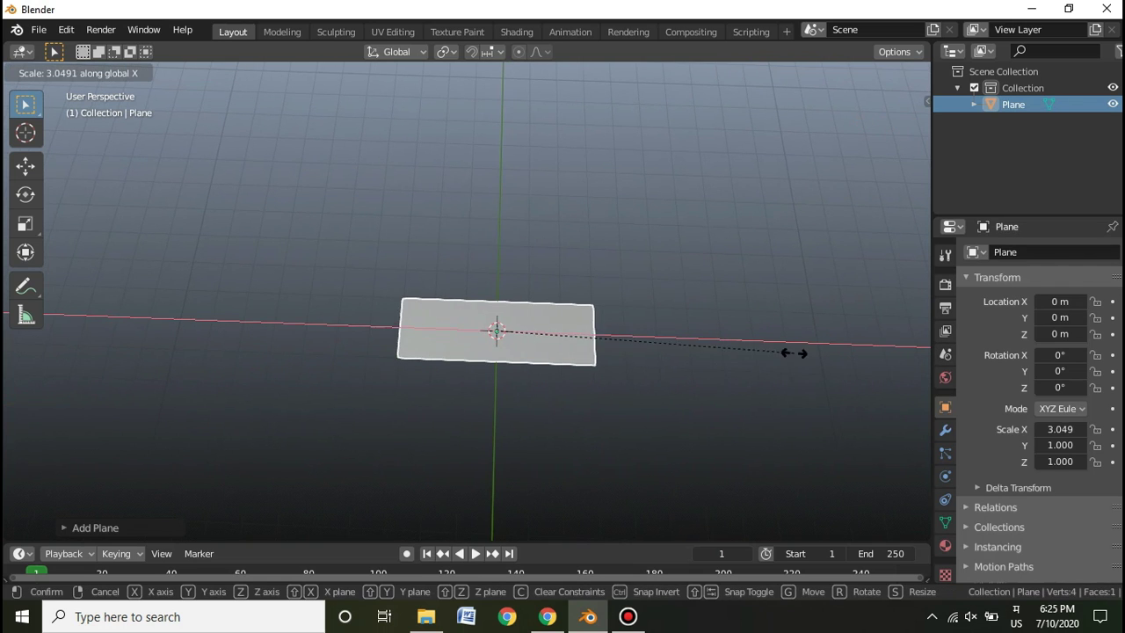
{"action": "left_click", "coordinate": [226, 366]}
{"action": "middle_click_drag", "start_coordinate": [426, 382], "coordinate": [639, 404]}
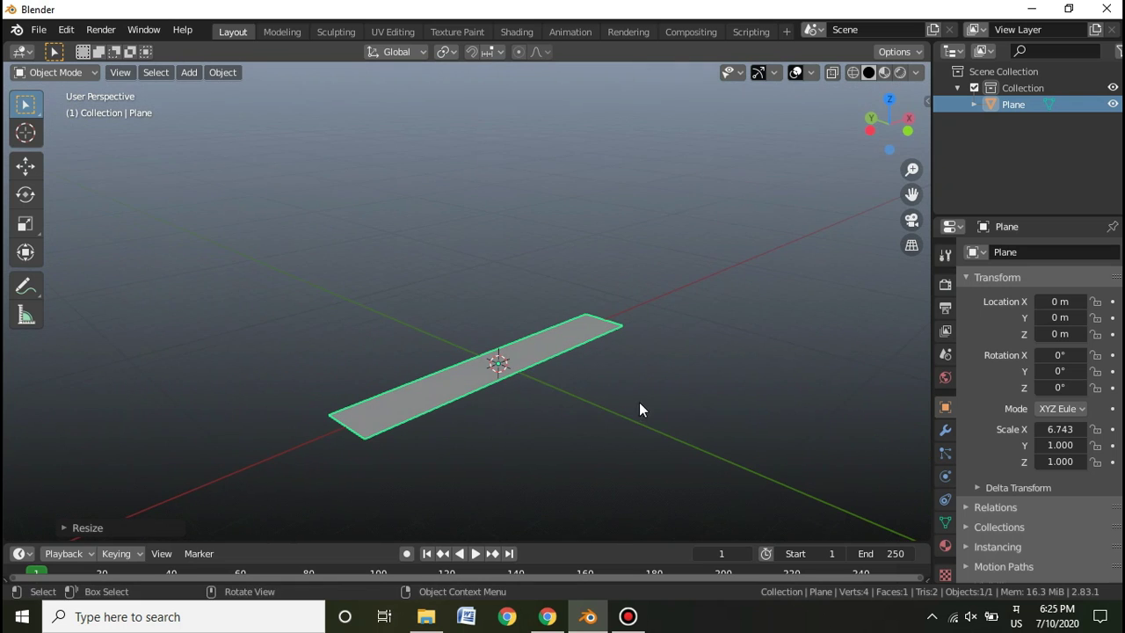
- Extrude the whole plane upward about 5.46 m in Edit Mode to form a block
{"action": "key", "text": "Tab"}
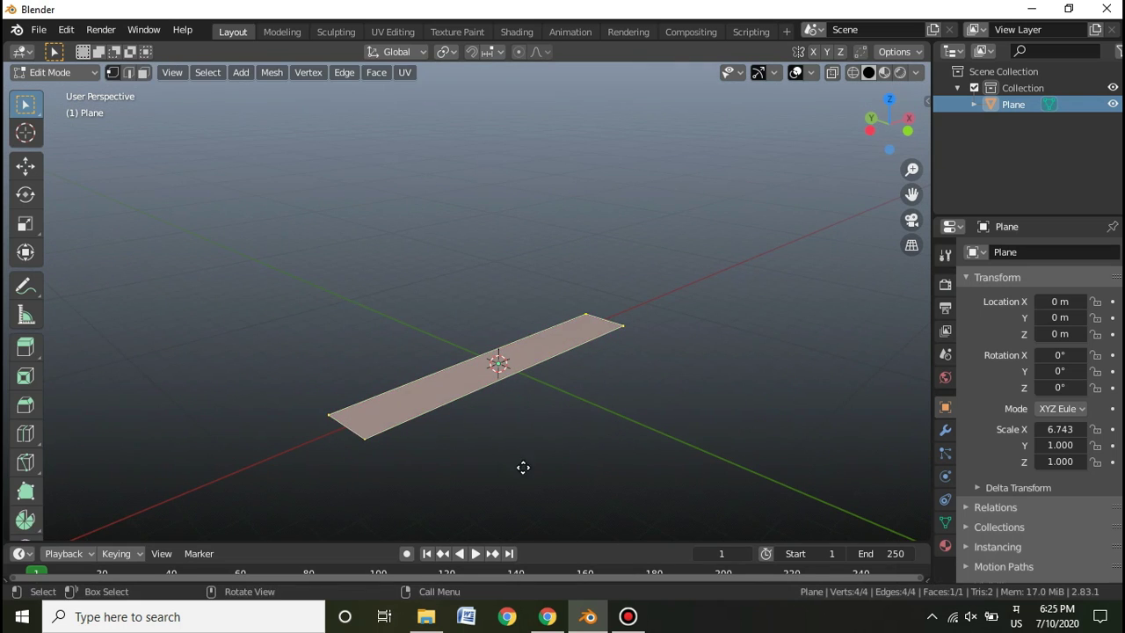
{"action": "key", "text": "e"}
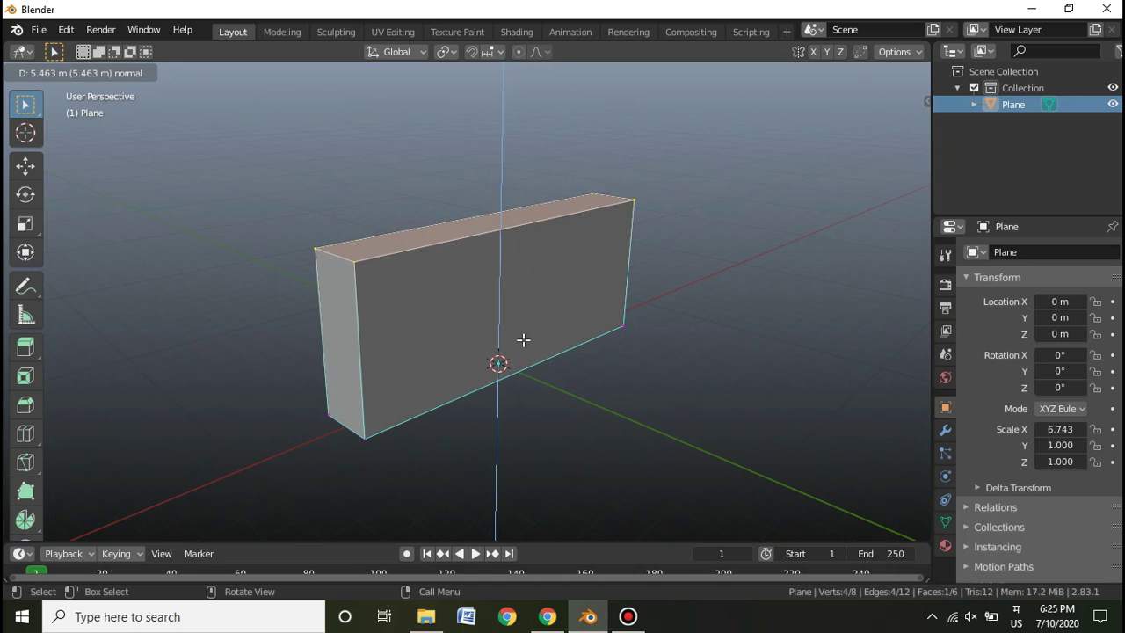
{"action": "left_click", "coordinate": [523, 339]}
{"action": "middle_click_drag", "start_coordinate": [542, 334], "coordinate": [597, 342]}
- Narrow the block's top face along the Y axis so the sides taper upward
{"action": "key", "text": "s"}
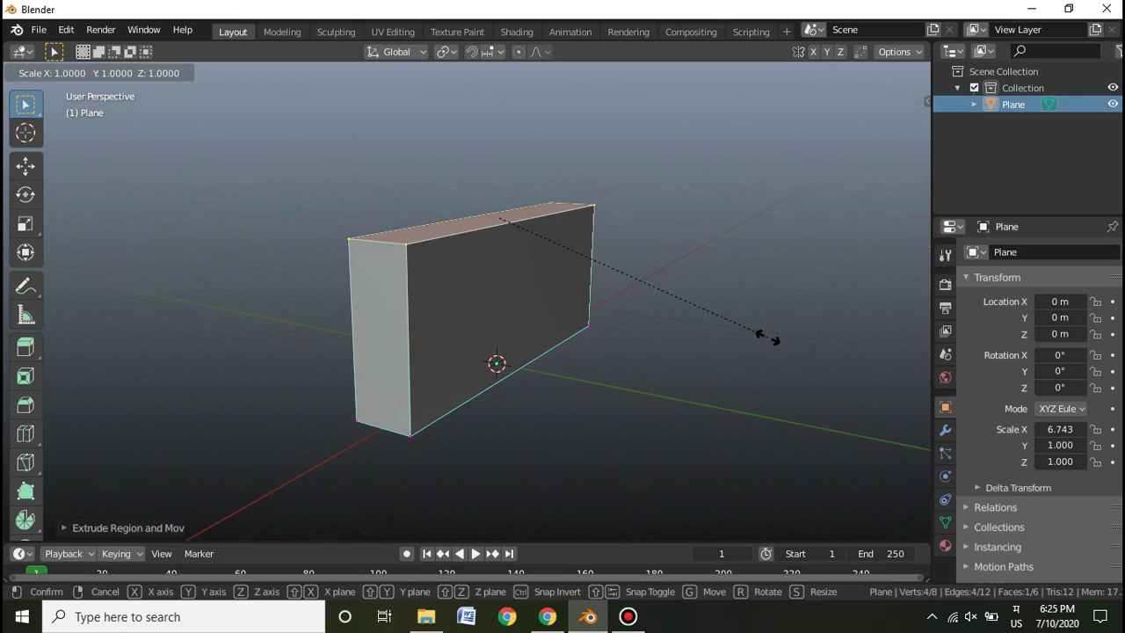
{"action": "key", "text": "y"}
{"action": "left_click", "coordinate": [598, 290]}
{"action": "key", "text": "ctrl+r"}
{"action": "key", "text": "Escape"}
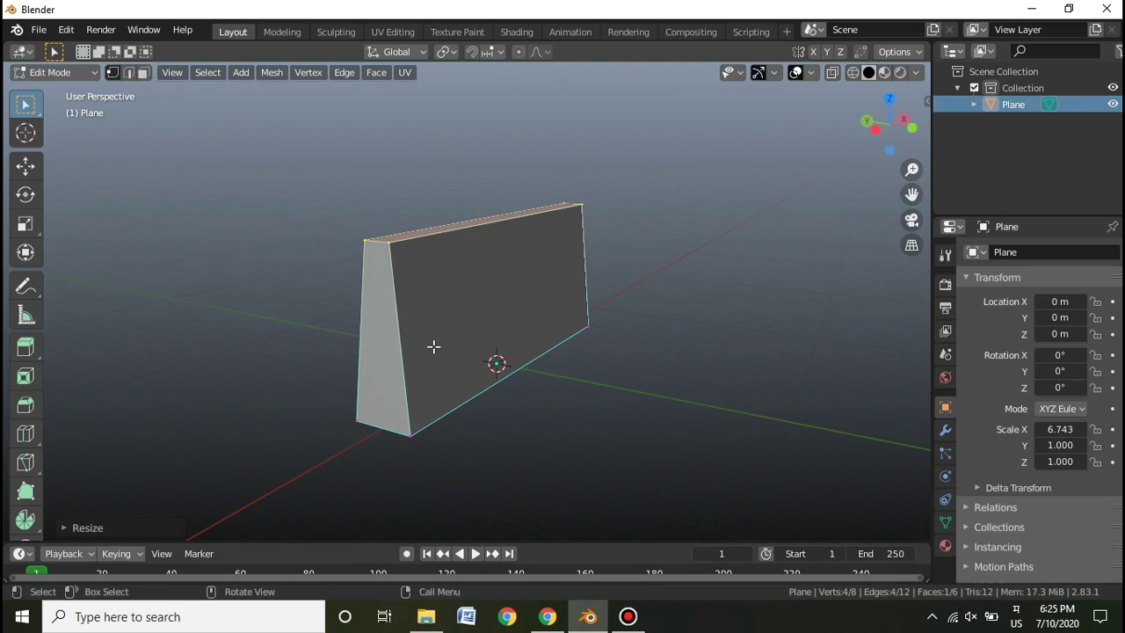
- Add a horizontal loop cut near the block's base and scale it to about 0.67 along Y to form a flared foot
{"action": "key", "text": "ctrl+r"}
{"action": "left_click", "coordinate": [402, 332]}
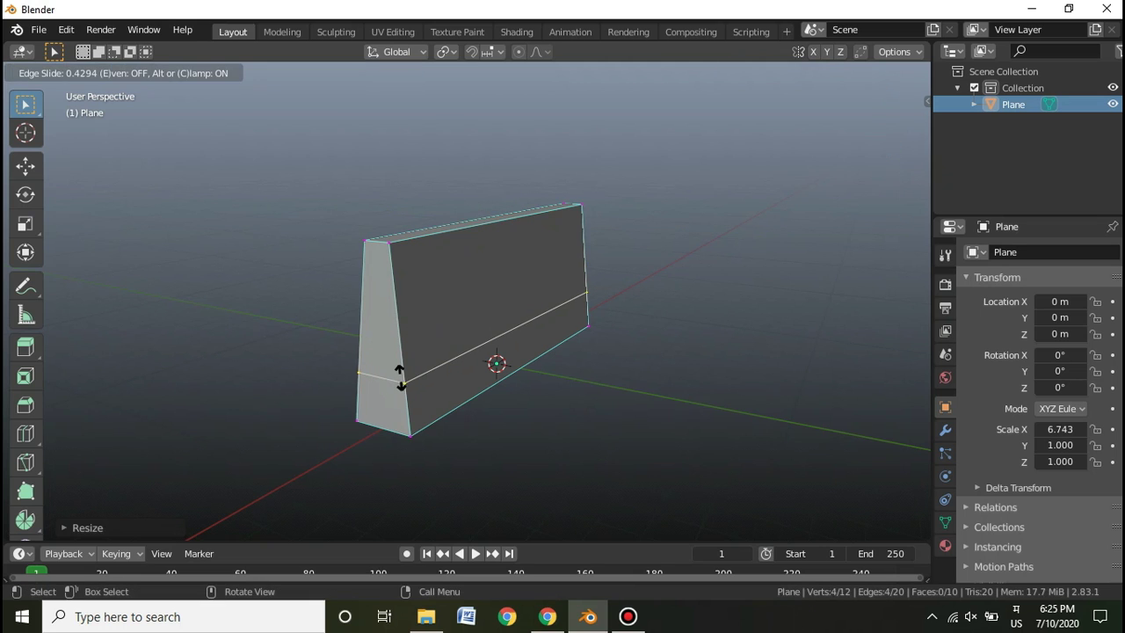
{"action": "left_click", "coordinate": [400, 376]}
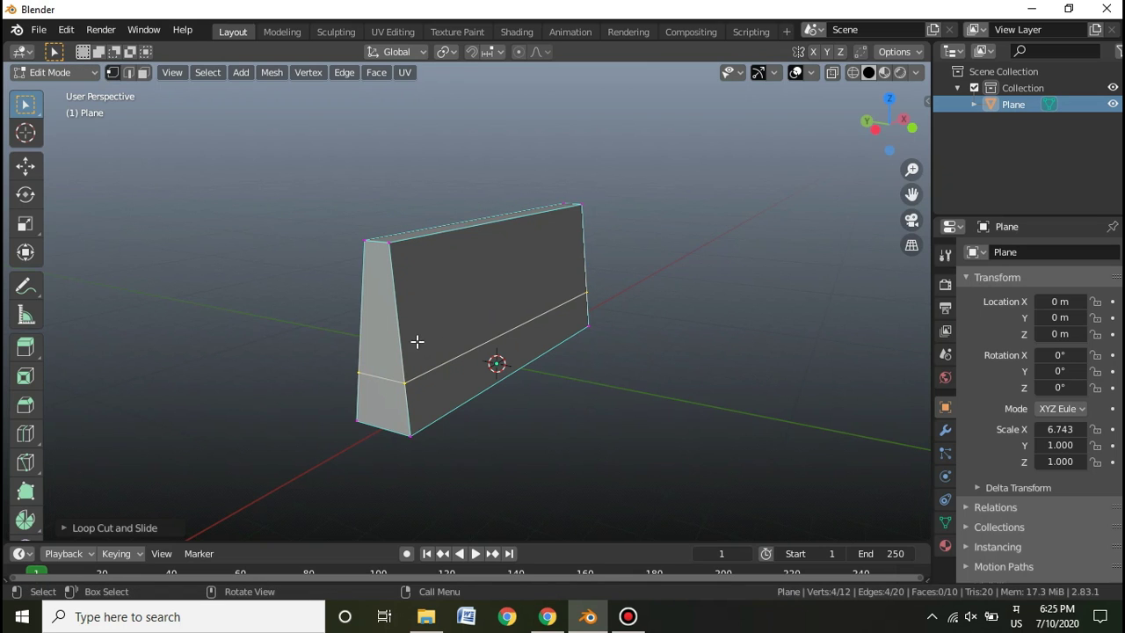
{"action": "key", "text": "s"}
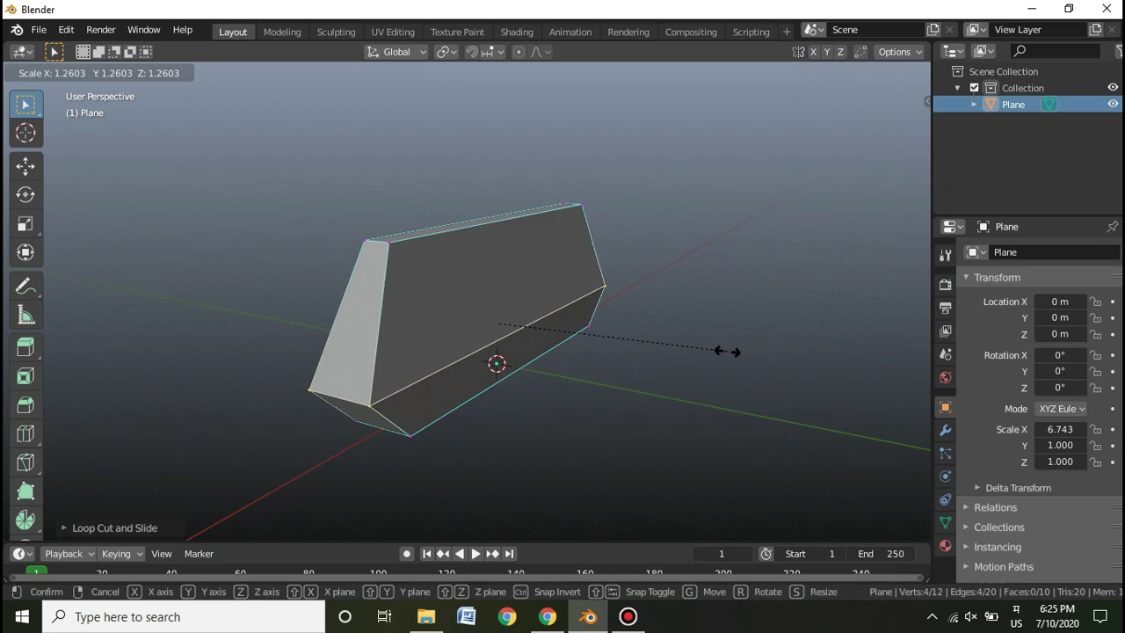
{"action": "key", "text": "y"}
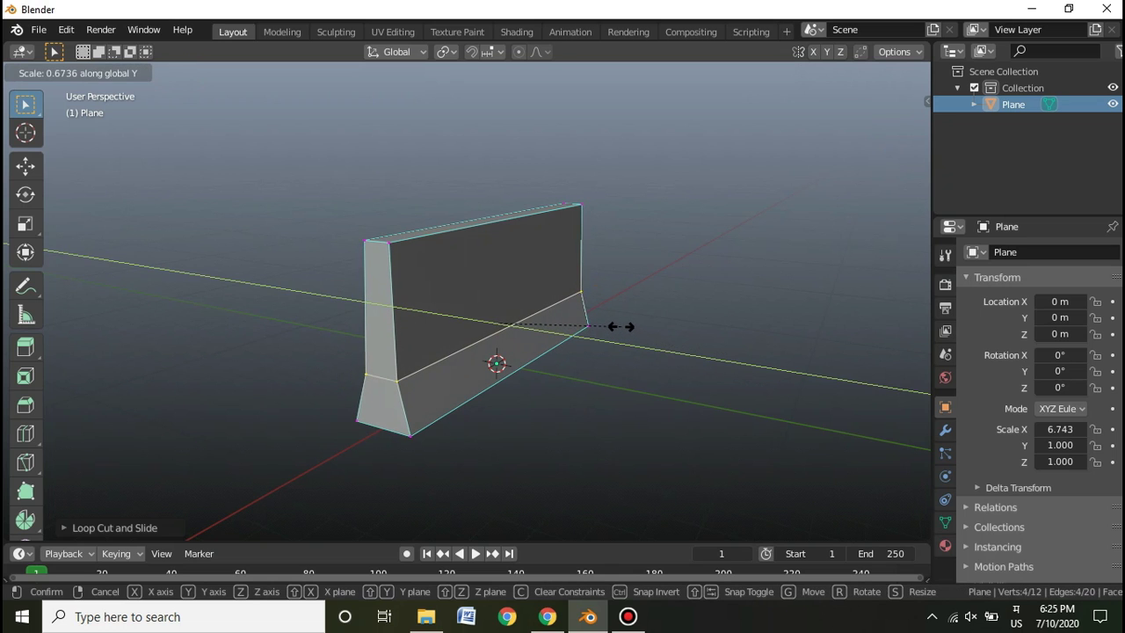
{"action": "left_click", "coordinate": [621, 326]}
{"action": "middle_click_drag", "start_coordinate": [618, 307], "coordinate": [525, 241]}
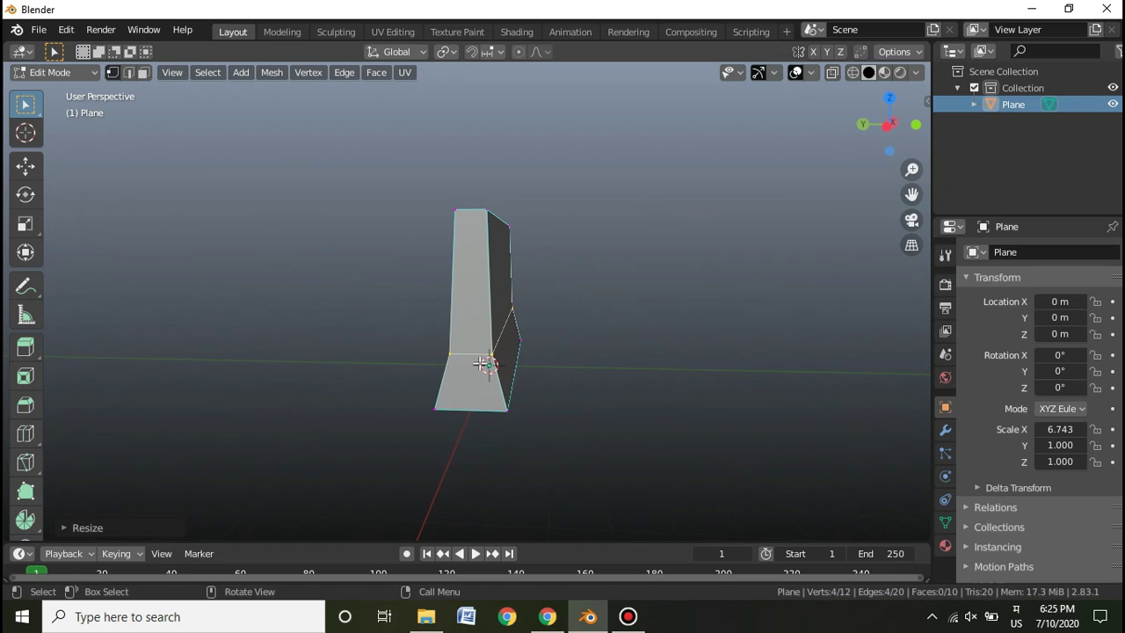
{"action": "key", "text": "Tab"}
{"action": "middle_click_drag", "start_coordinate": [539, 358], "coordinate": [646, 304]}
{"action": "scroll", "coordinate": [490, 343], "scroll_direction": "up", "scroll_amount": 4}
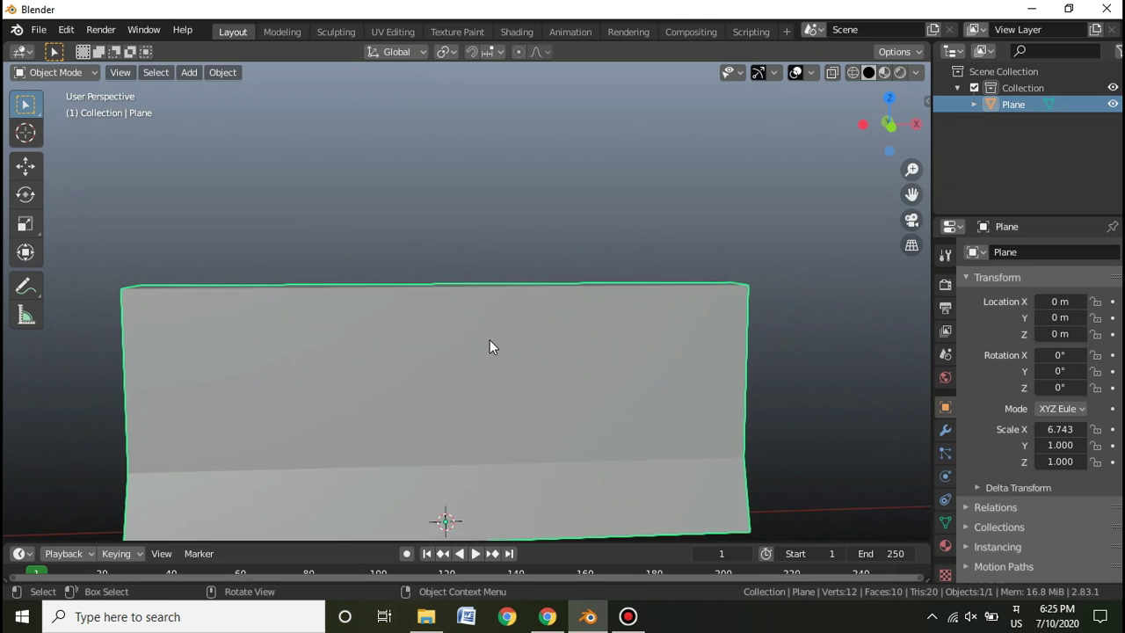
- Add 22 evenly spaced vertical loop cuts along the barrier's length
{"action": "left_click", "coordinate": [666, 180]}
{"action": "middle_click_drag", "start_coordinate": [666, 181], "coordinate": [412, 312]}
{"action": "left_click", "coordinate": [487, 321]}
{"action": "key", "text": "Tab"}
{"action": "key", "text": "ctrl+r"}
{"action": "scroll", "coordinate": [483, 247], "scroll_direction": "up", "scroll_amount": 20}
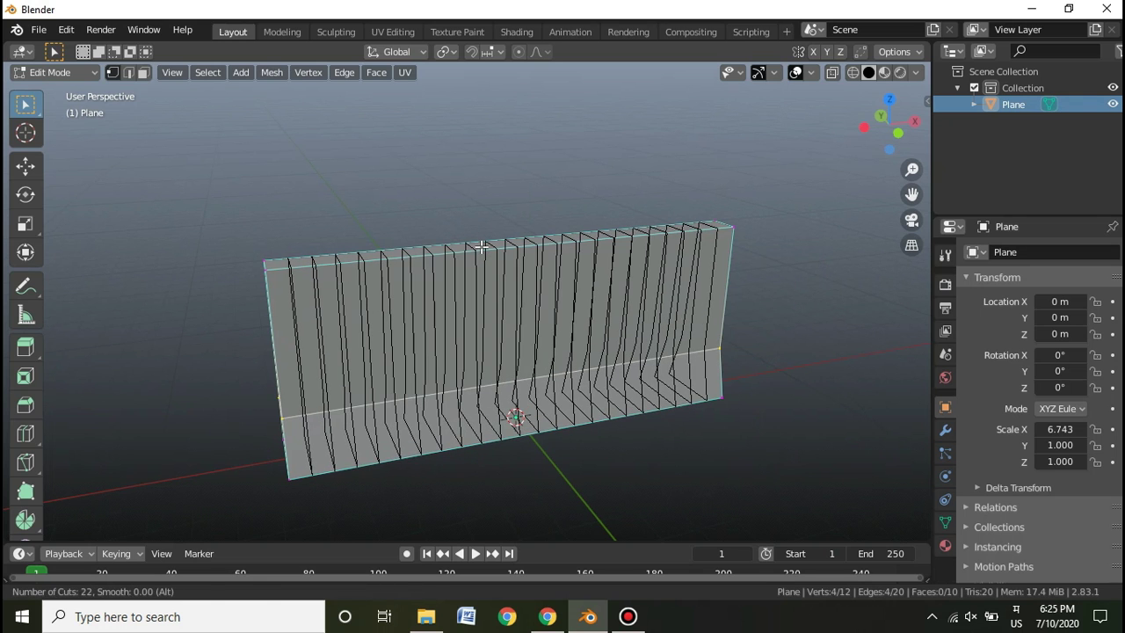
{"action": "left_click", "coordinate": [482, 247]}
{"action": "right_click", "coordinate": [527, 302]}
- Add six evenly spaced horizontal loop cuts around the barrier's upper section
{"action": "middle_click_drag", "start_coordinate": [528, 302], "coordinate": [571, 289]}
{"action": "key", "text": "ctrl+r"}
{"action": "scroll", "coordinate": [538, 286], "scroll_direction": "up", "scroll_amount": 5}
{"action": "left_click", "coordinate": [538, 285]}
{"action": "right_click", "coordinate": [538, 286]}
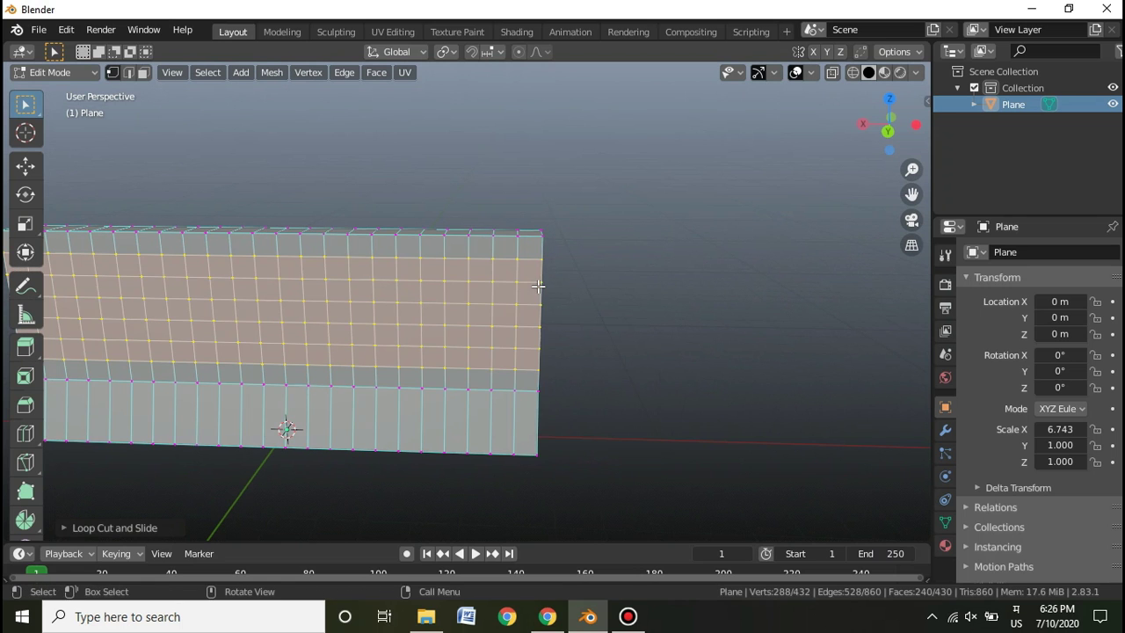
- Add three evenly spaced horizontal loop cuts around the barrier's flared foot
{"action": "key", "text": "ctrl+r"}
{"action": "scroll", "coordinate": [531, 400], "scroll_direction": "up", "scroll_amount": 1}
{"action": "left_click", "coordinate": [531, 400]}
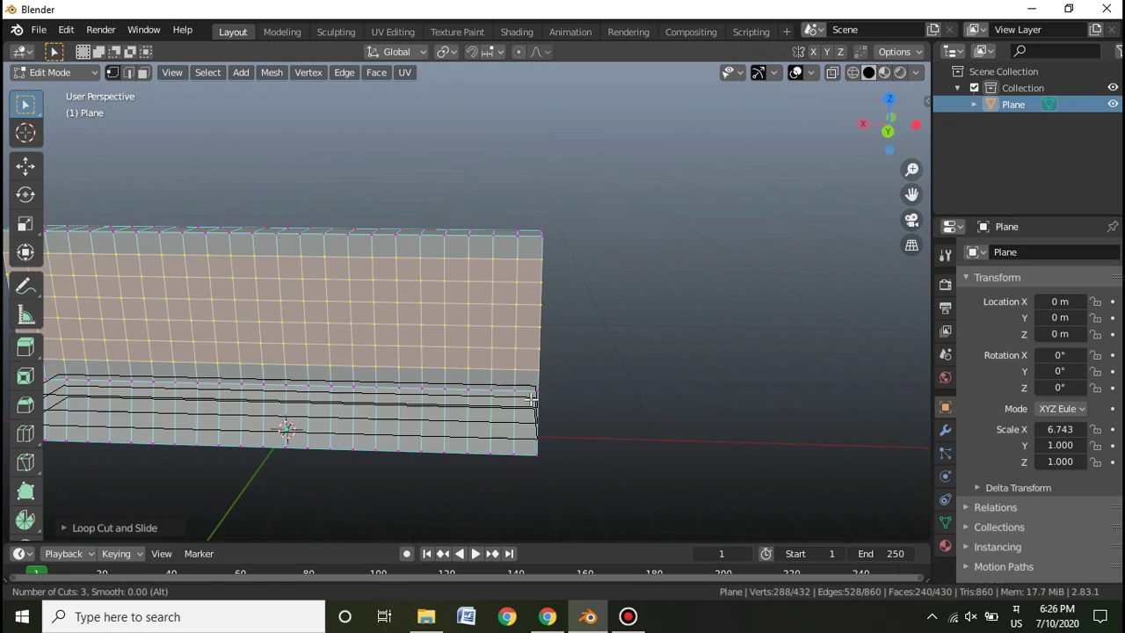
{"action": "right_click", "coordinate": [531, 400]}
- Inspect the subdivided barrier mesh in wireframe and solid shading, ending in Object Mode
{"action": "key", "text": "Tab"}
{"action": "middle_click_drag", "start_coordinate": [718, 352], "coordinate": [660, 322]}
{"action": "key", "text": "Tab"}
{"action": "middle_click_drag", "start_coordinate": [803, 331], "coordinate": [758, 341], "text": "shift"}
{"action": "key", "text": "shift+z"}
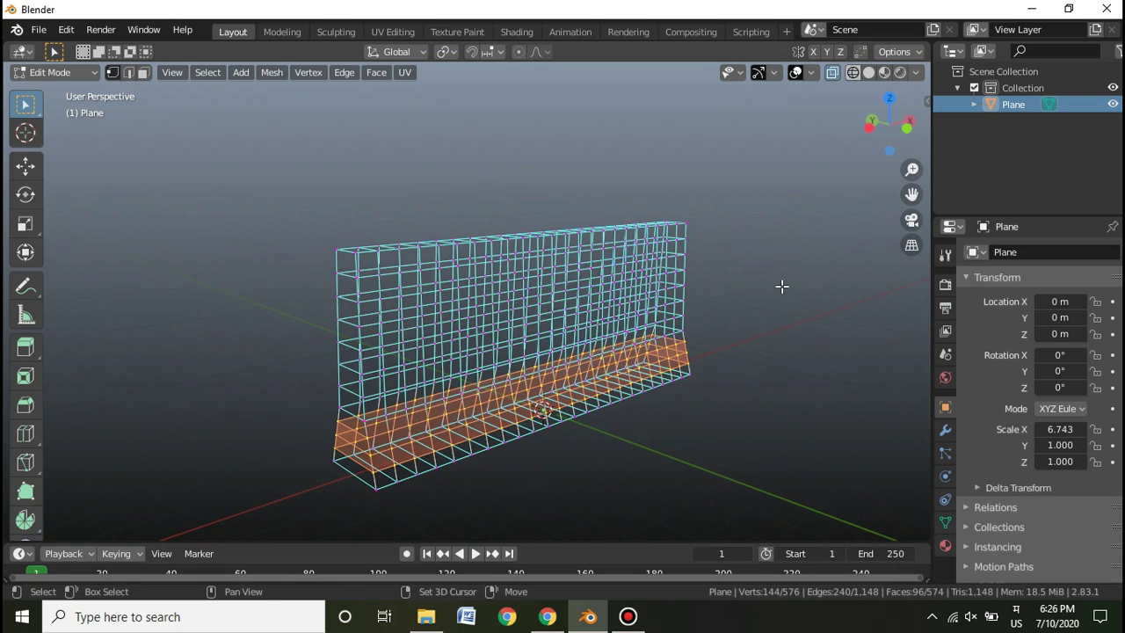
{"action": "key", "text": "shift+z"}
{"action": "key", "text": "Tab"}
{"action": "left_click", "coordinate": [743, 196]}
{"action": "middle_click_drag", "start_coordinate": [655, 299], "coordinate": [610, 334]}
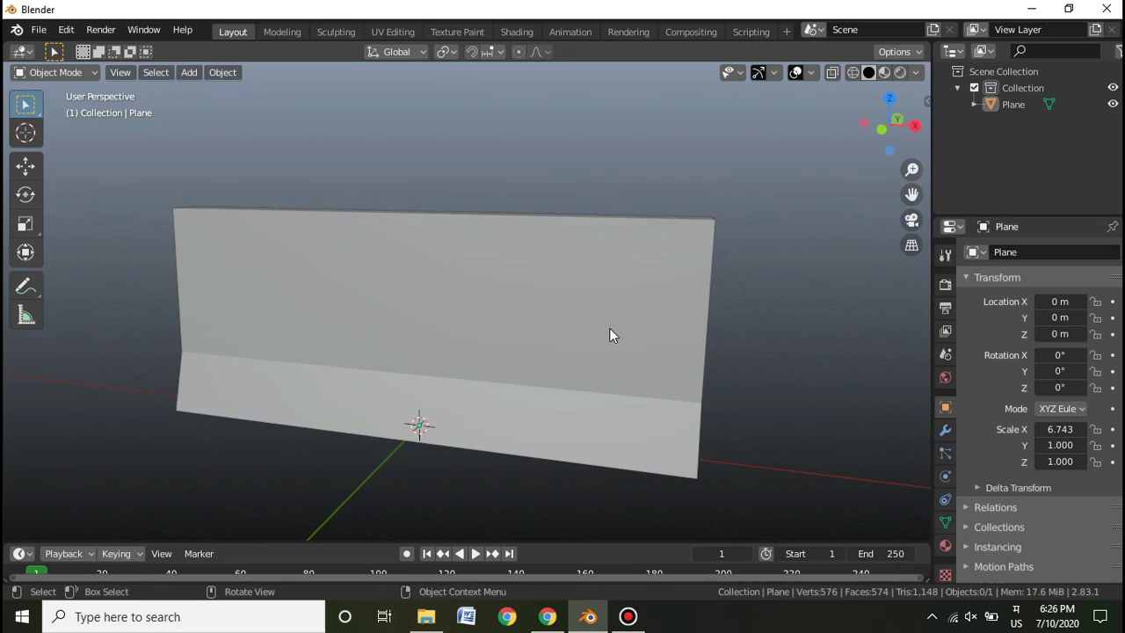
- Add a Subdivision Surface modifier to the barrier
{"action": "left_click", "coordinate": [610, 335]}
{"action": "left_click", "coordinate": [946, 431]}
{"action": "left_click", "coordinate": [1030, 253]}
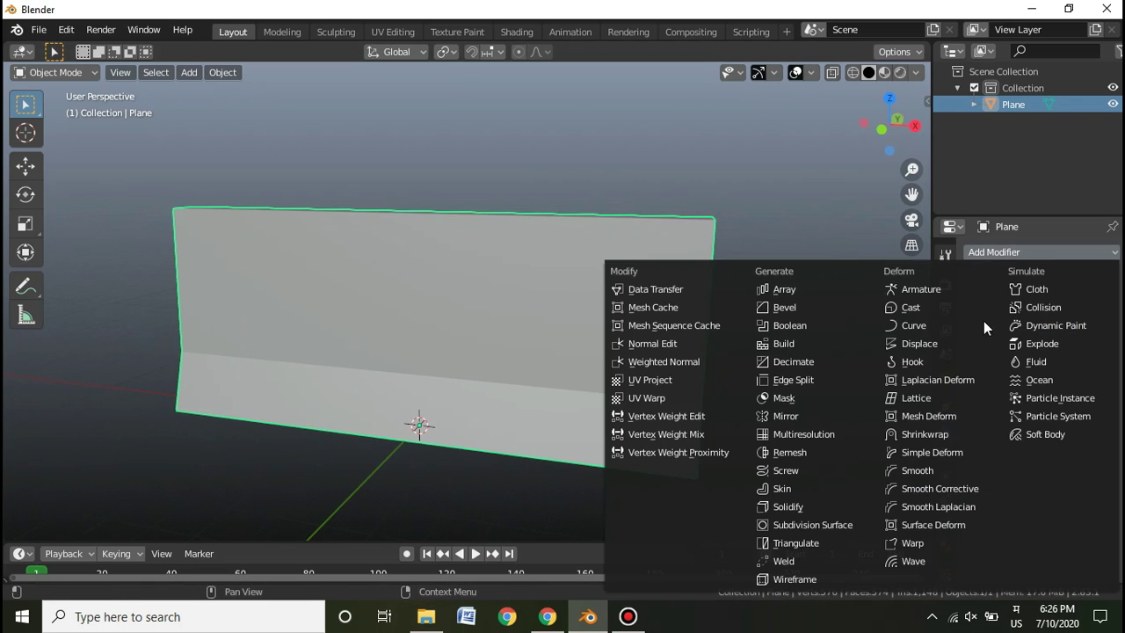
{"action": "left_click", "coordinate": [833, 525]}
- Add a Displace modifier to the barrier and give it a new texture
{"action": "left_click", "coordinate": [1063, 255]}
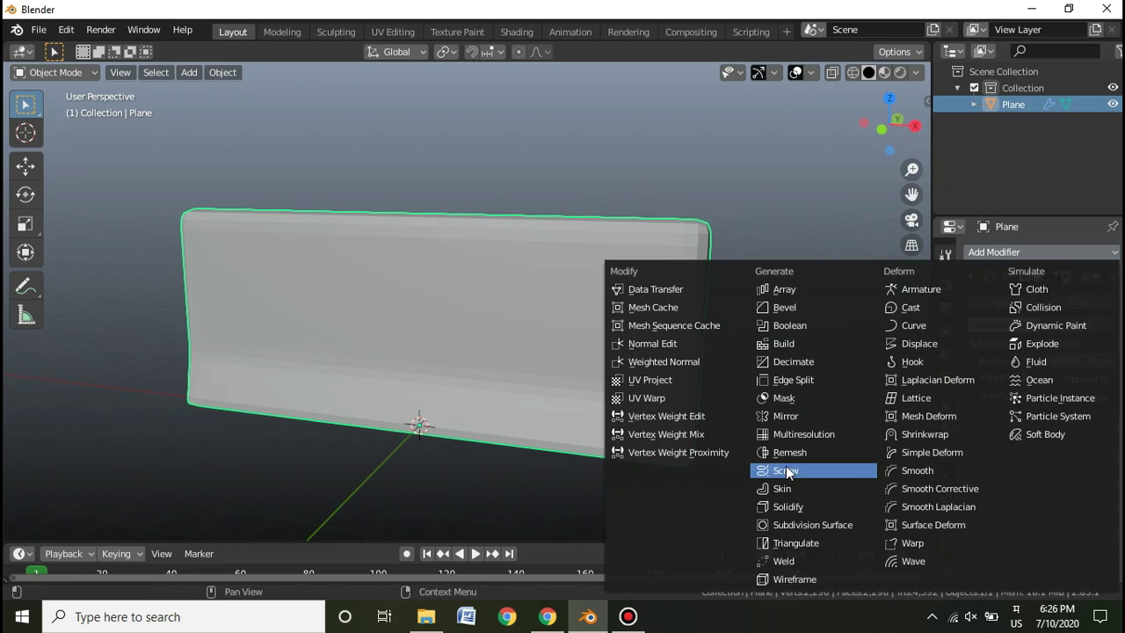
{"action": "left_click", "coordinate": [942, 343]}
{"action": "scroll", "coordinate": [1014, 455], "scroll_direction": "down", "scroll_amount": 2}
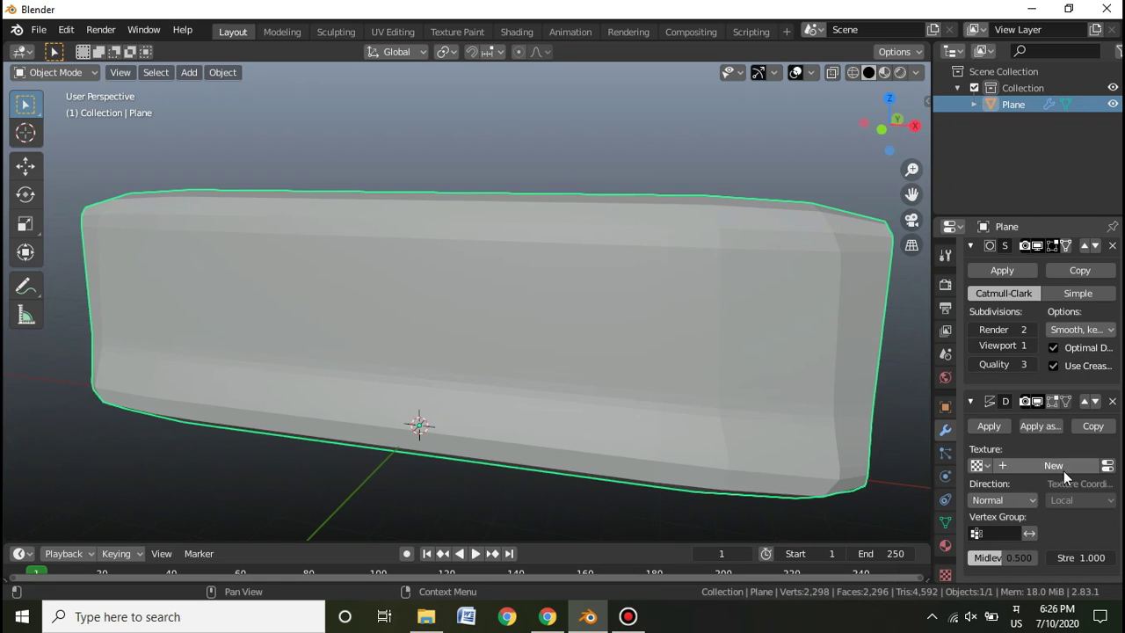
{"action": "left_click", "coordinate": [1064, 467]}
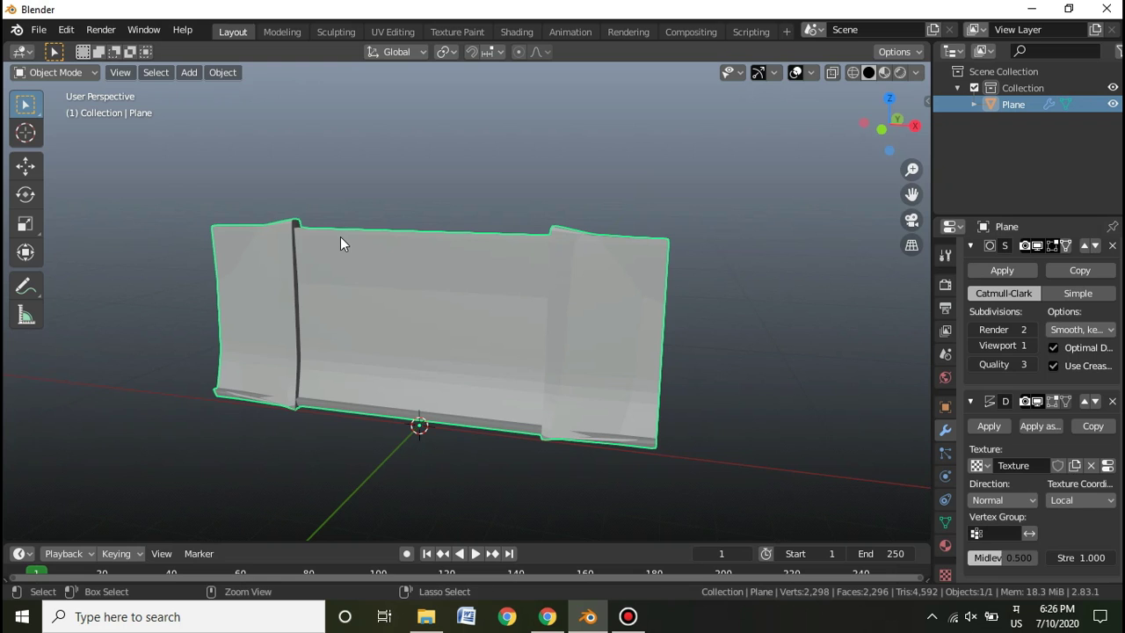
- Apply the barrier's scale and set the Subdivision Surface viewport level to 2
{"action": "key", "text": "ctrl+a"}
{"action": "left_click", "coordinate": [291, 272]}
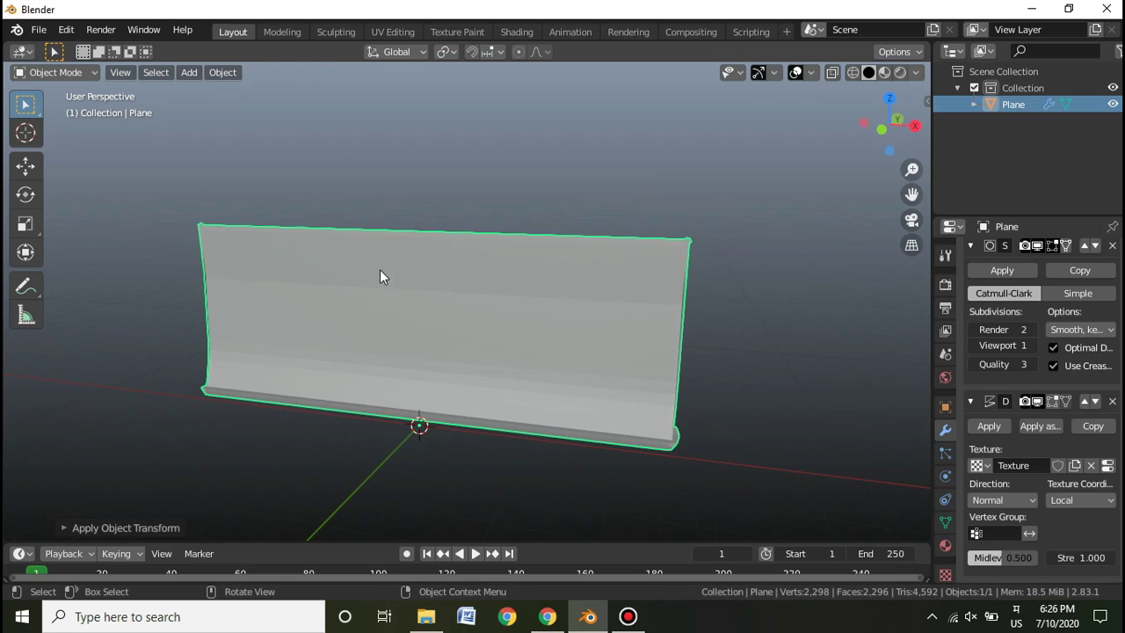
{"action": "middle_click_drag", "start_coordinate": [791, 406], "coordinate": [869, 404]}
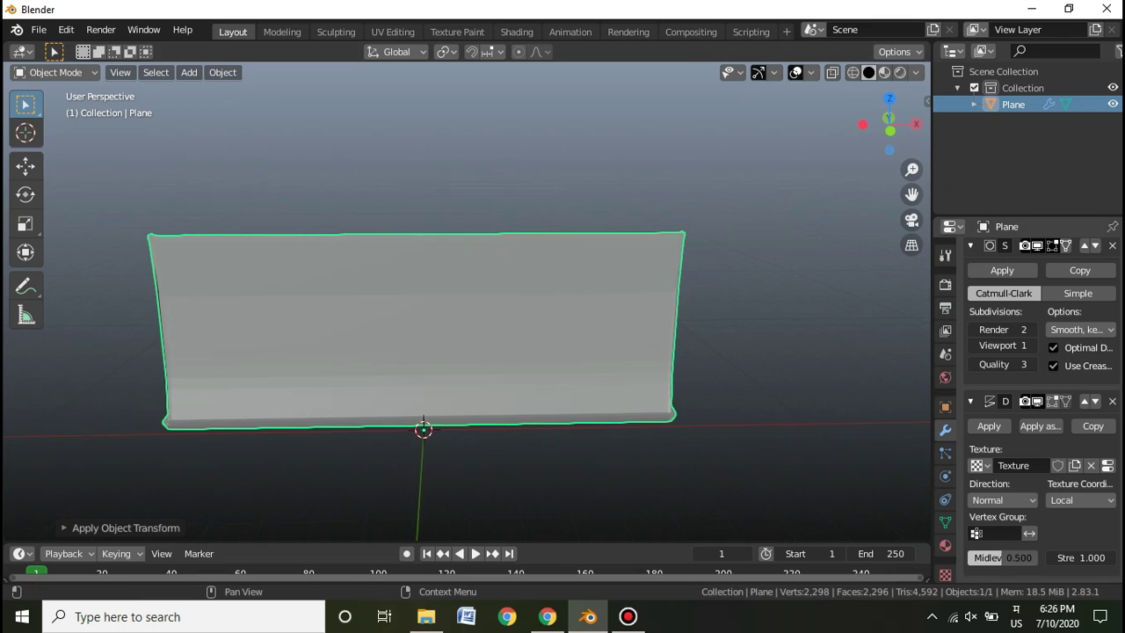
{"action": "left_click", "coordinate": [1033, 346]}
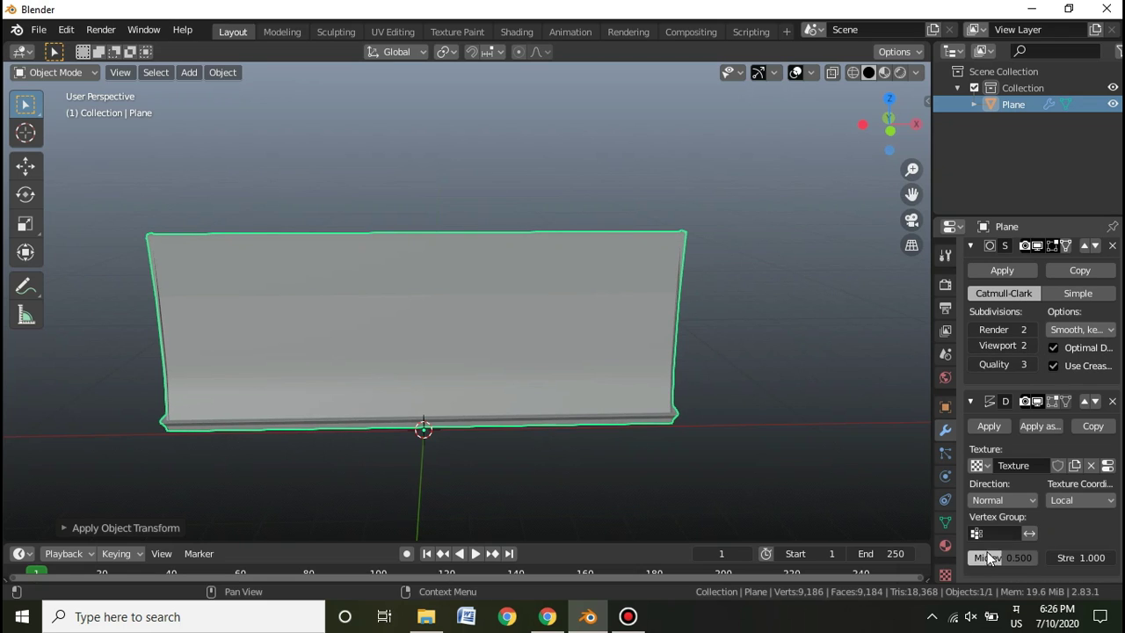
- Change the displacement texture's type to Clouds
{"action": "left_click", "coordinate": [946, 577]}
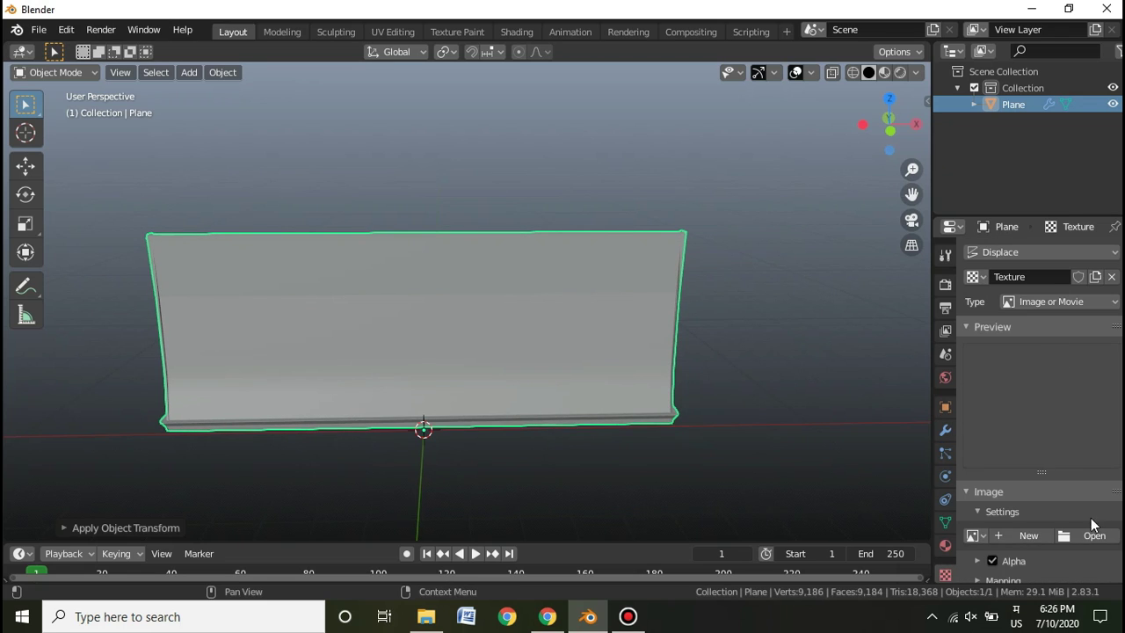
{"action": "left_click", "coordinate": [1095, 302]}
{"action": "left_click", "coordinate": [1068, 304]}
{"action": "left_click", "coordinate": [1070, 306]}
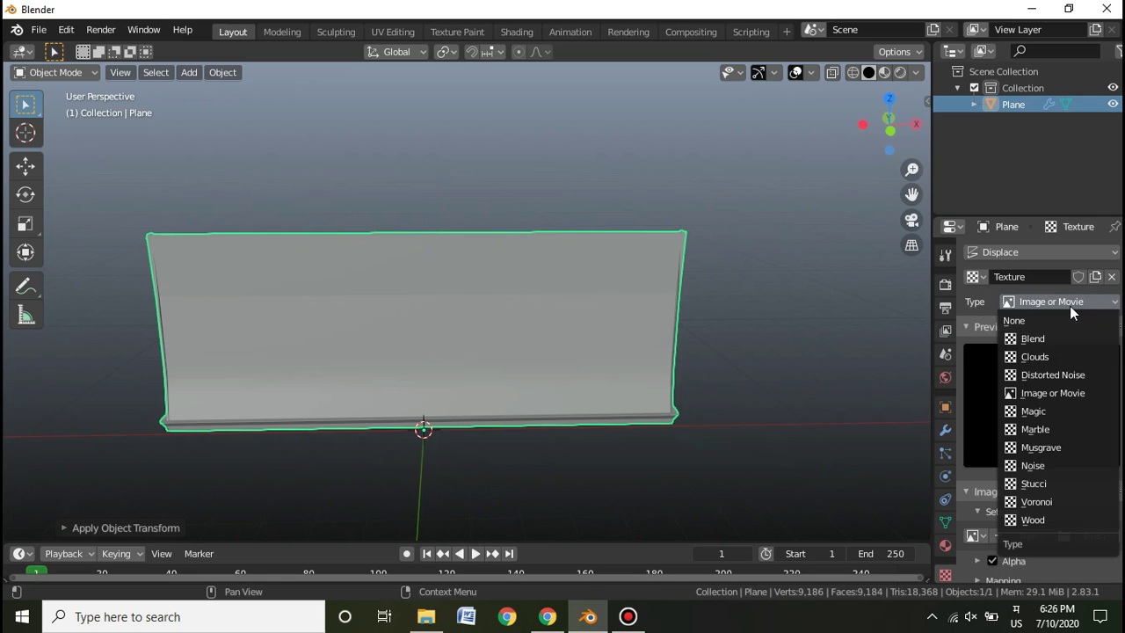
{"action": "left_click", "coordinate": [1036, 357]}
{"action": "middle_click_drag", "start_coordinate": [643, 310], "coordinate": [835, 395]}
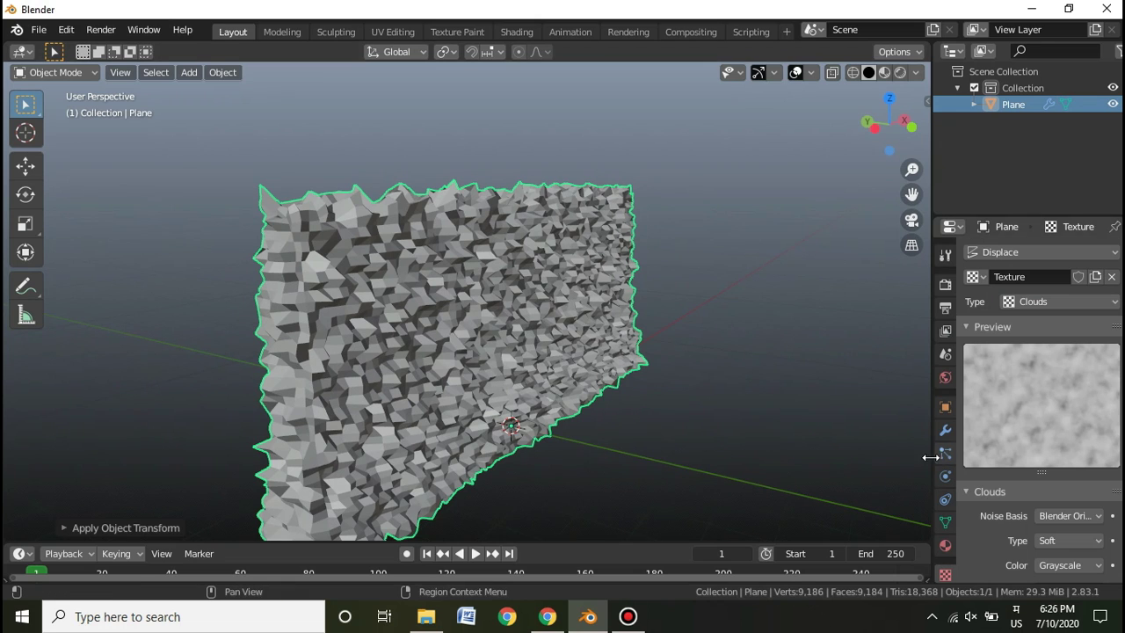
- Shade the barrier smooth and set the Displace modifier's strength to 0.1
{"action": "right_click", "coordinate": [500, 325]}
{"action": "left_click", "coordinate": [498, 315]}
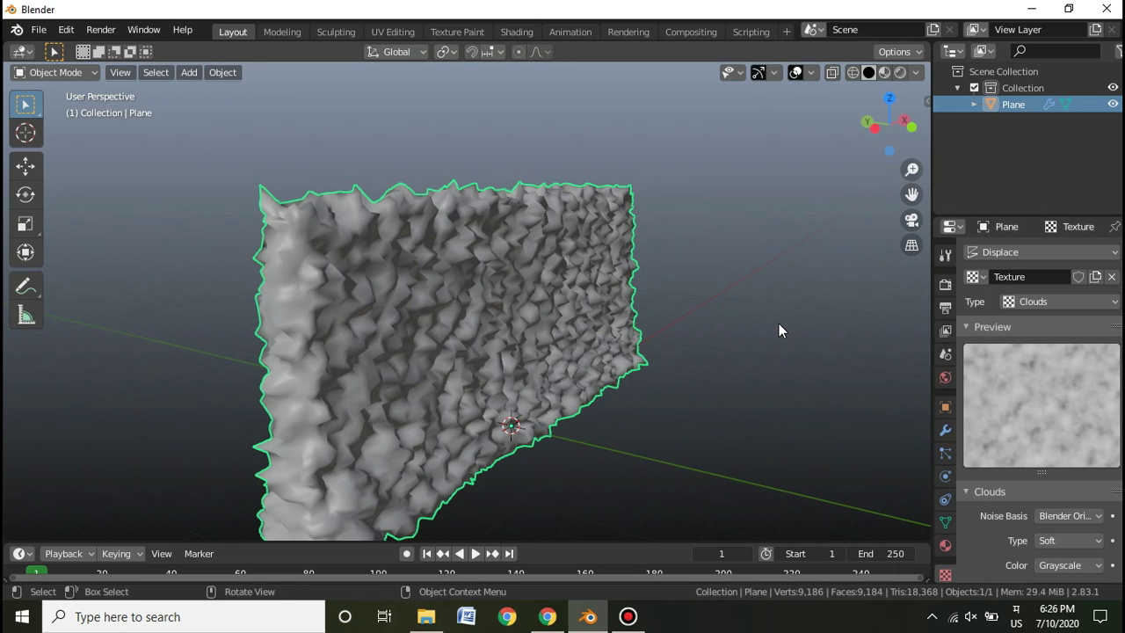
{"action": "key", "text": "ctrl+2"}
{"action": "left_click", "coordinate": [946, 430]}
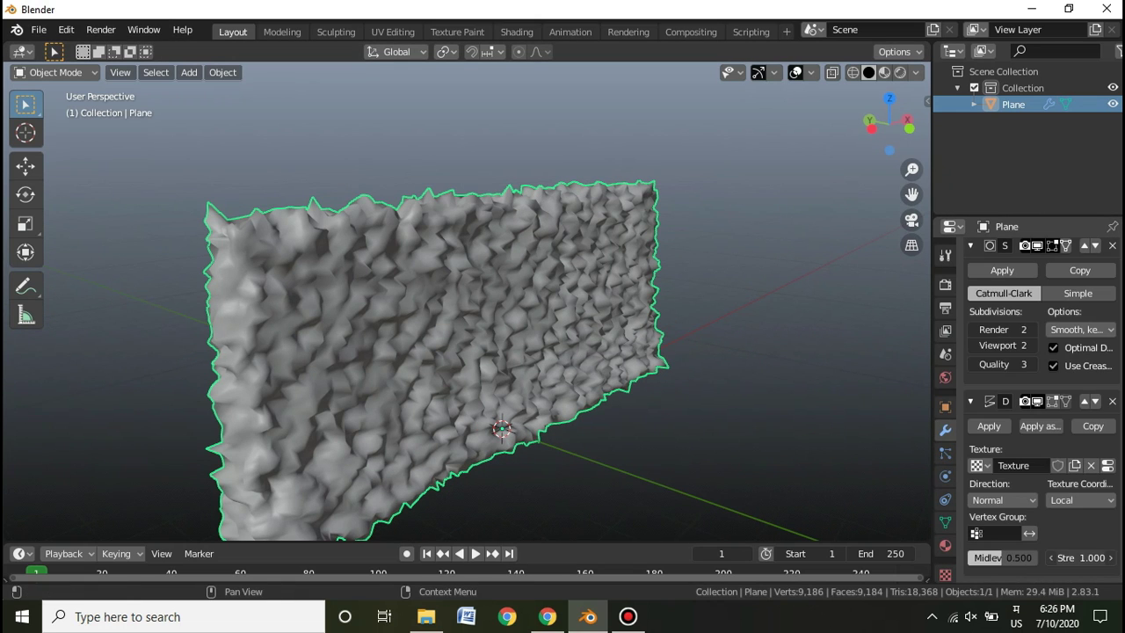
{"action": "key", "text": "Return"}
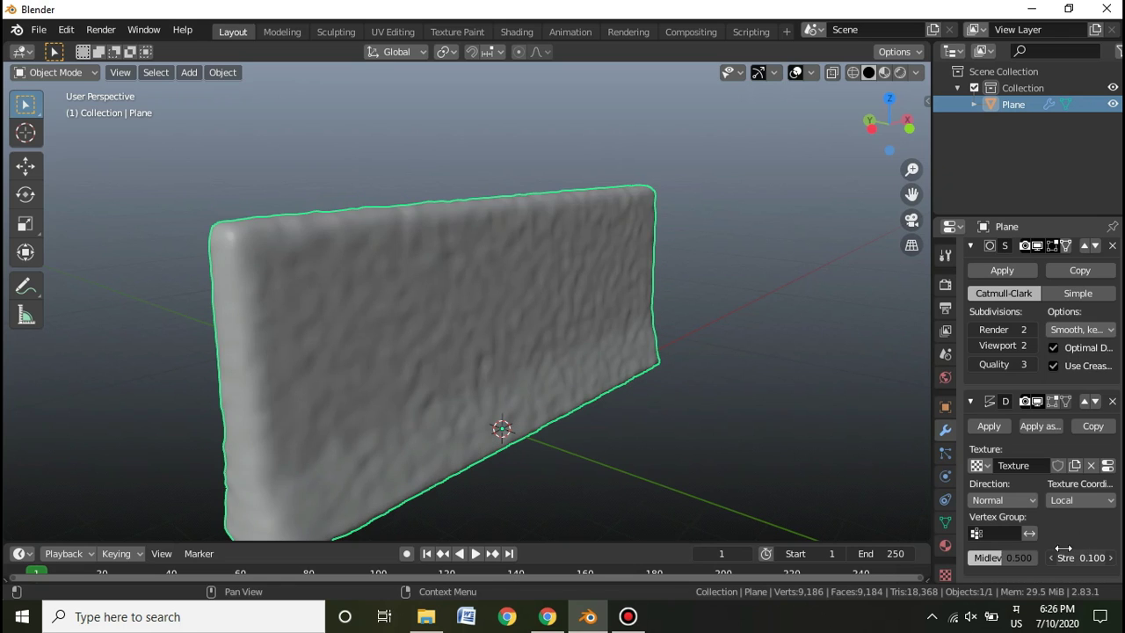
- Increase the Clouds texture's size to about 1.19
{"action": "left_click", "coordinate": [947, 572]}
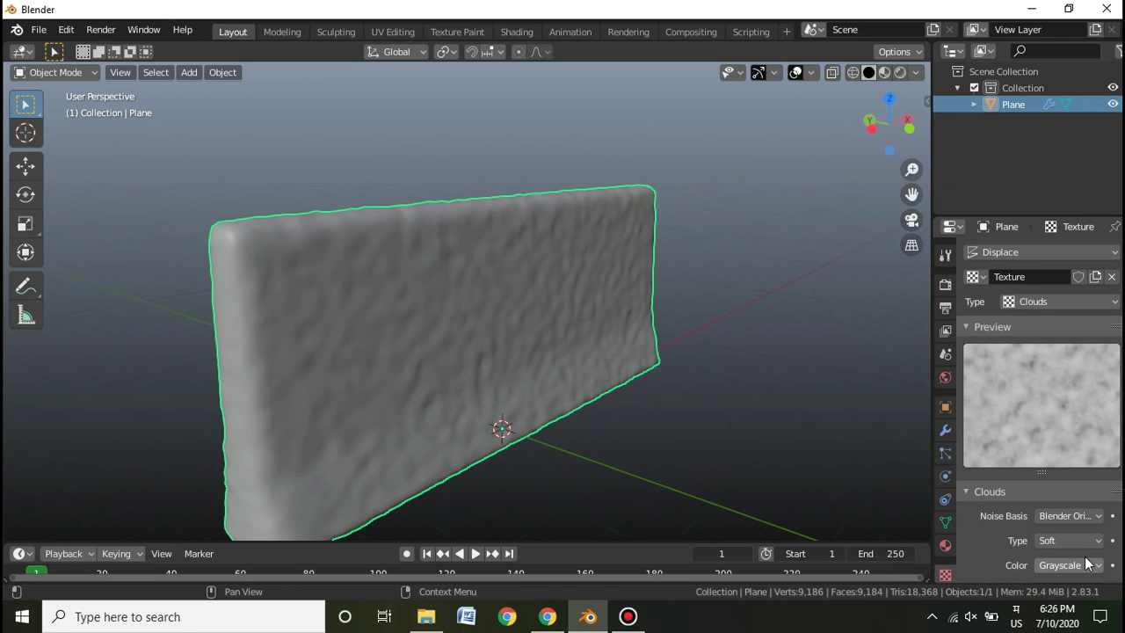
{"action": "scroll", "coordinate": [1082, 527], "scroll_direction": "down", "scroll_amount": 3}
{"action": "left_click_drag", "start_coordinate": [1068, 492], "coordinate": [1123, 493]}
{"action": "middle_click_drag", "start_coordinate": [805, 383], "coordinate": [755, 310]}
- Select the front-side vertices of the barrier in Edit Mode and unwrap them from the front view with Project From View
{"action": "key", "text": "Tab"}
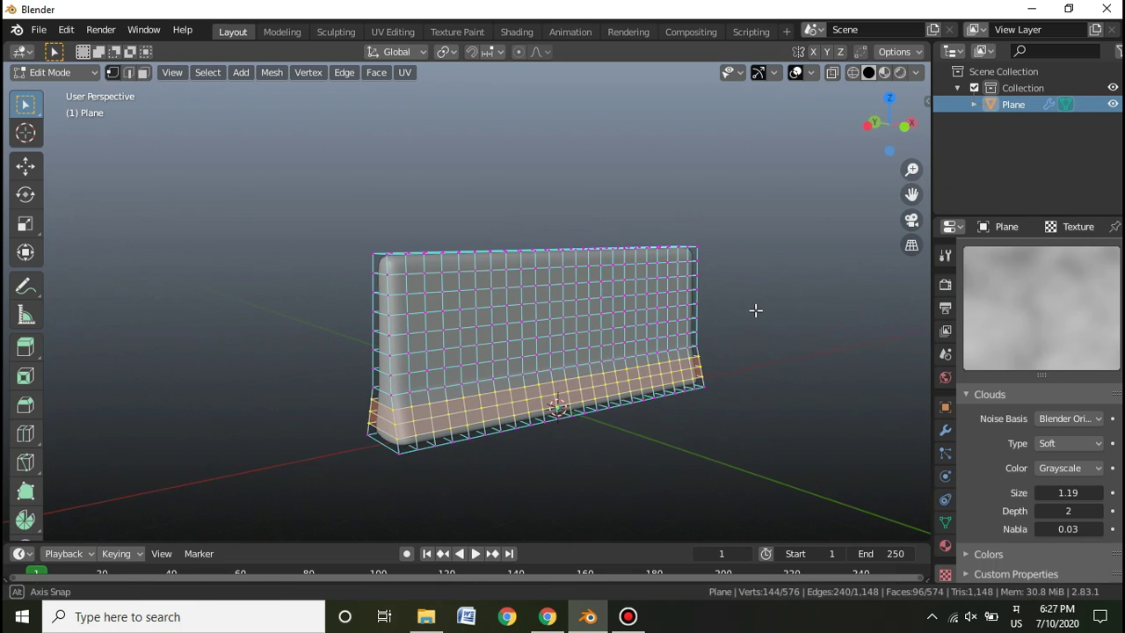
{"action": "left_click", "coordinate": [904, 126]}
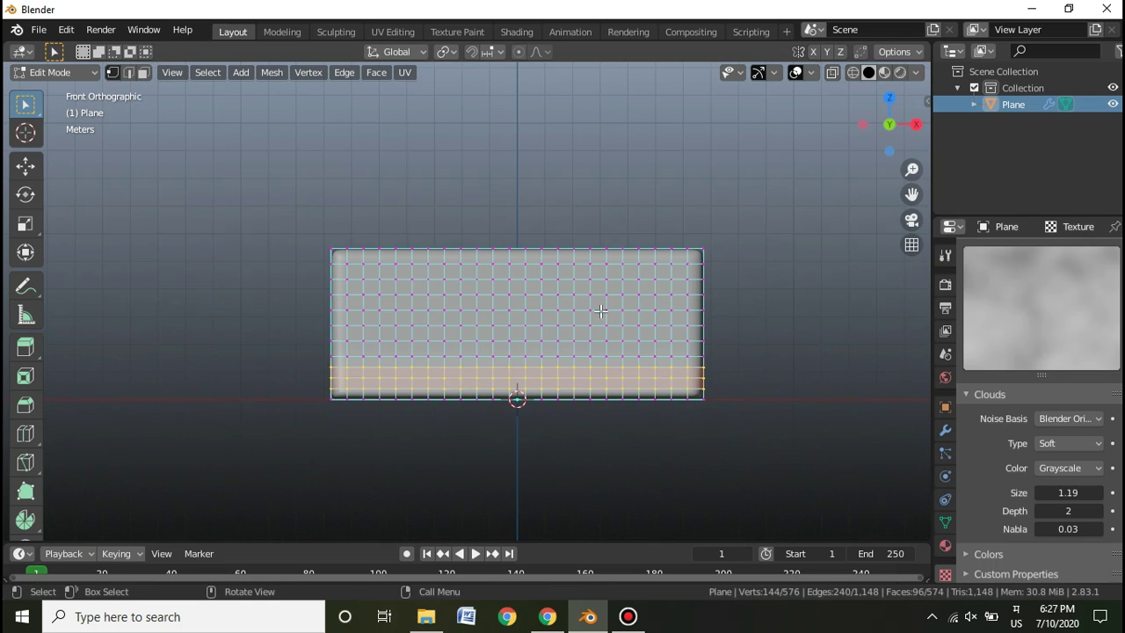
{"action": "left_click_drag", "start_coordinate": [211, 131], "coordinate": [777, 386]}
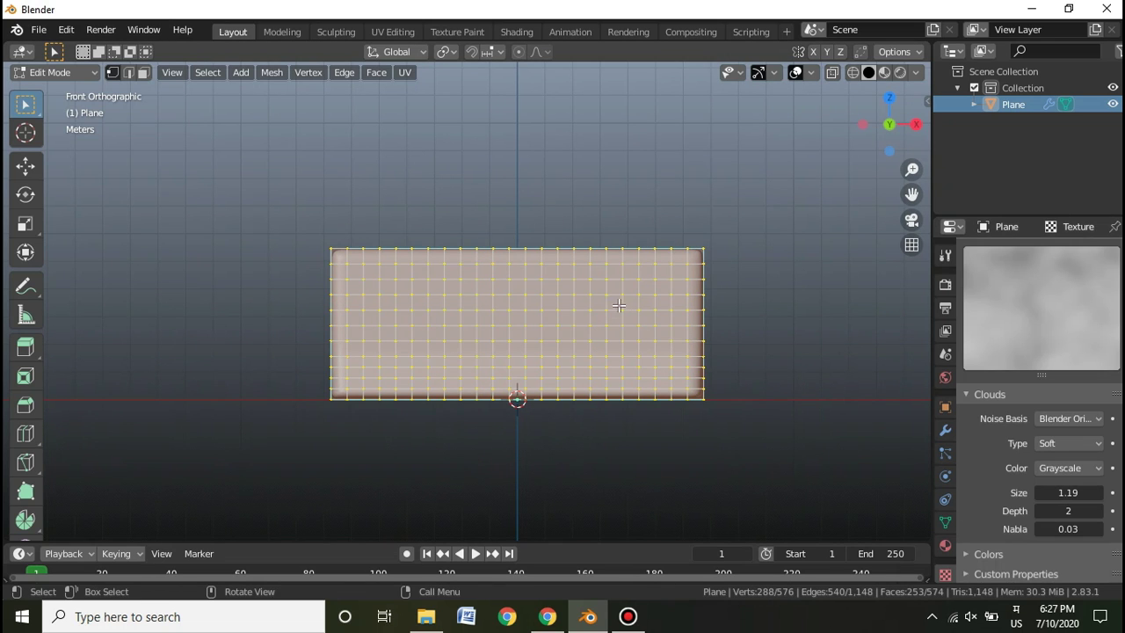
{"action": "middle_click_drag", "start_coordinate": [694, 293], "coordinate": [821, 258]}
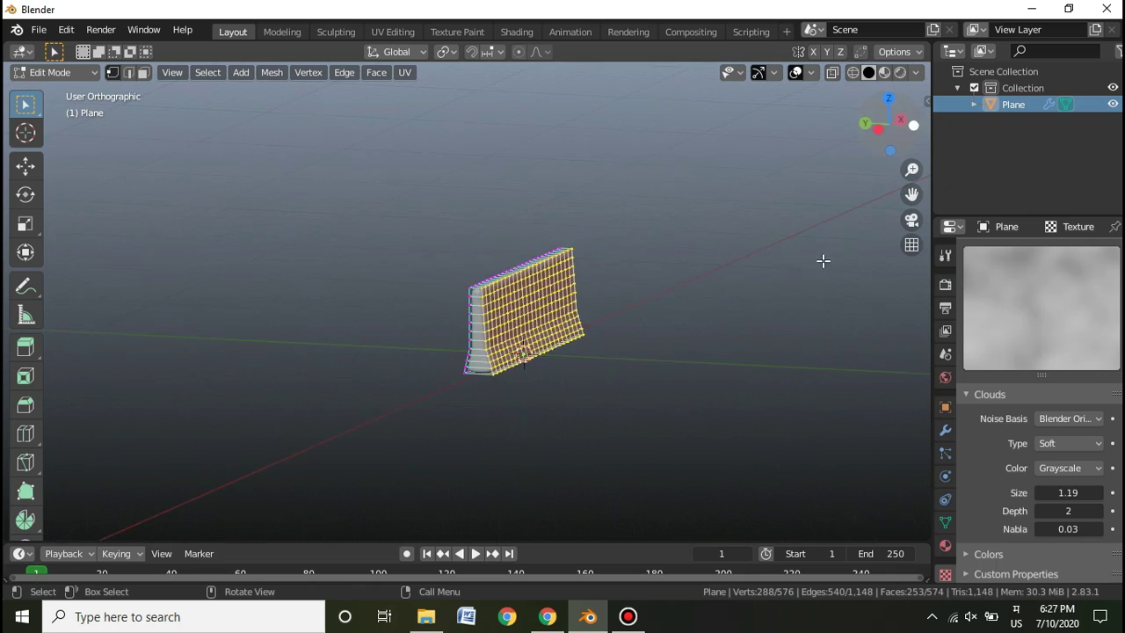
{"action": "key", "text": "KP_1"}
{"action": "middle_click_drag", "start_coordinate": [693, 315], "coordinate": [650, 326], "text": "shift"}
{"action": "key", "text": "i"}
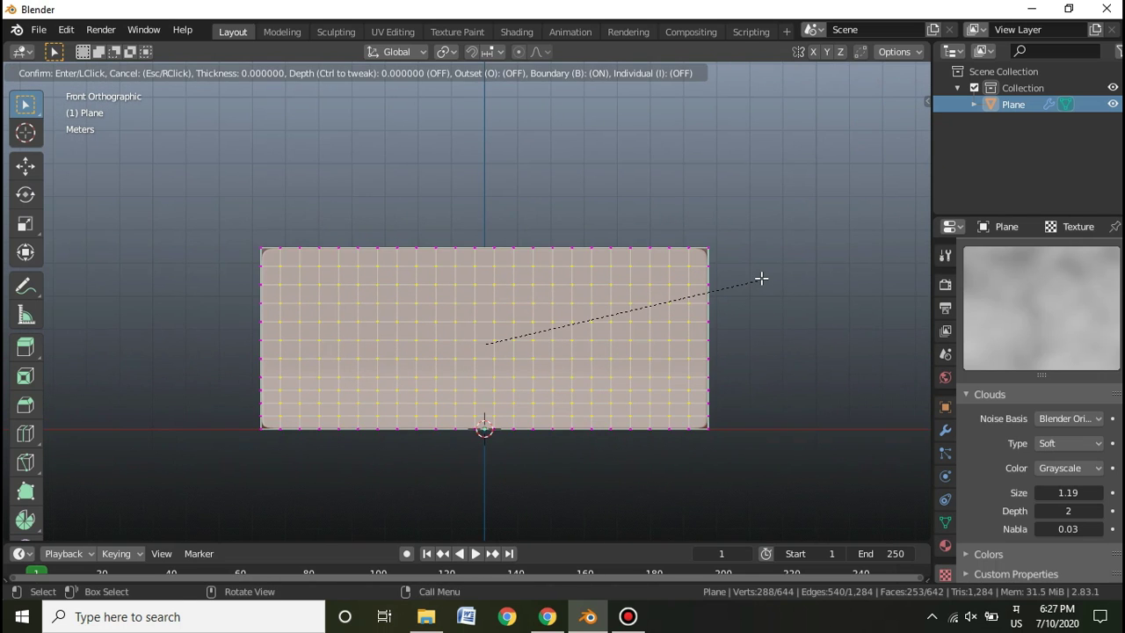
{"action": "key", "text": "Escape"}
{"action": "key", "text": "u"}
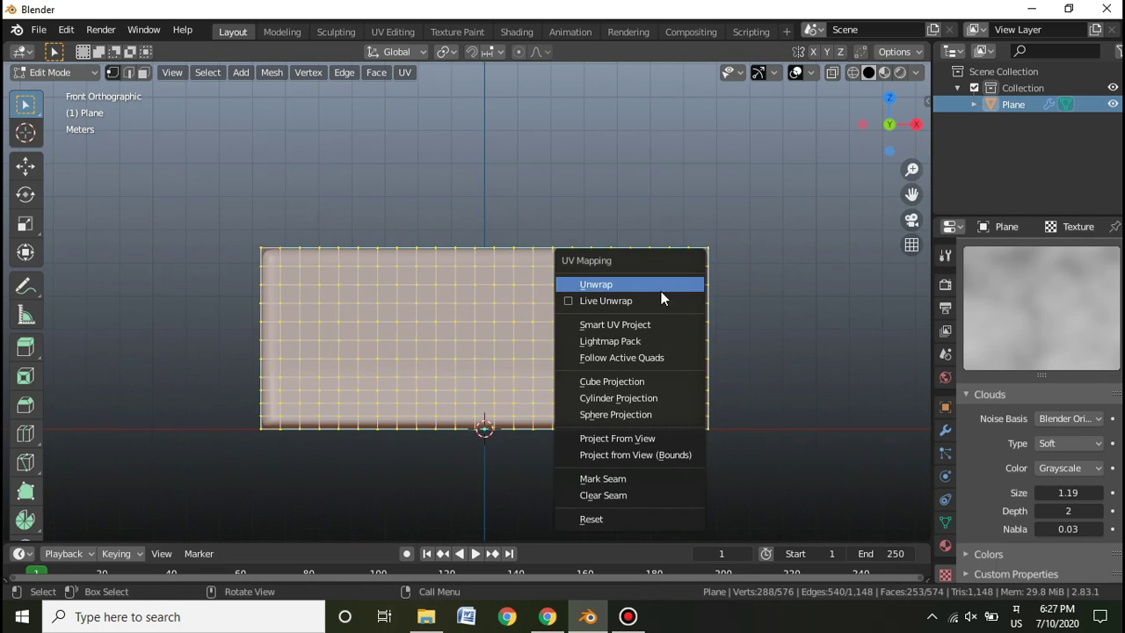
{"action": "left_click", "coordinate": [640, 446]}
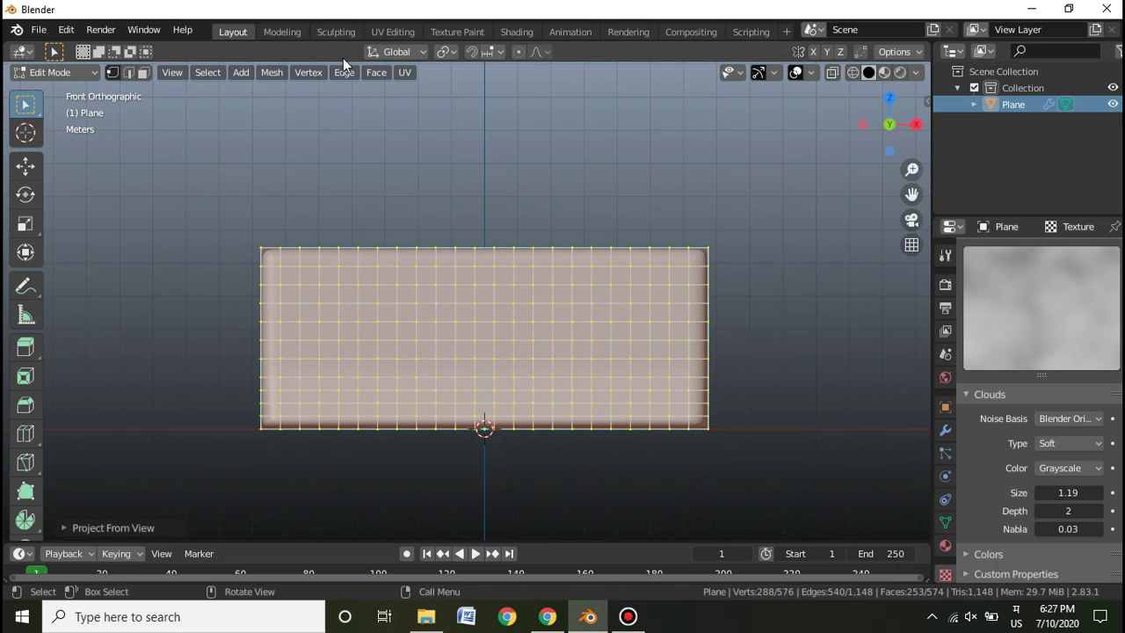
- Open the UV Editing workspace and scale and move the front side's UV island to span the UV square's width
{"action": "left_click", "coordinate": [393, 32]}
{"action": "scroll", "coordinate": [359, 350], "scroll_direction": "up", "scroll_amount": 3}
{"action": "scroll", "coordinate": [335, 354], "scroll_direction": "down", "scroll_amount": 4}
{"action": "key", "text": "a"}
{"action": "key", "text": "s"}
{"action": "left_click", "coordinate": [16, 376]}
{"action": "key", "text": "g"}
{"action": "left_click", "coordinate": [86, 387]}
{"action": "key", "text": "s"}
{"action": "left_click", "coordinate": [276, 422]}
- Select the entire barrier mesh and unwrap it from the front view with Project From View
{"action": "middle_click_drag", "start_coordinate": [836, 255], "coordinate": [747, 276]}
{"action": "key", "text": "KP_5"}
{"action": "key", "text": "KP_1"}
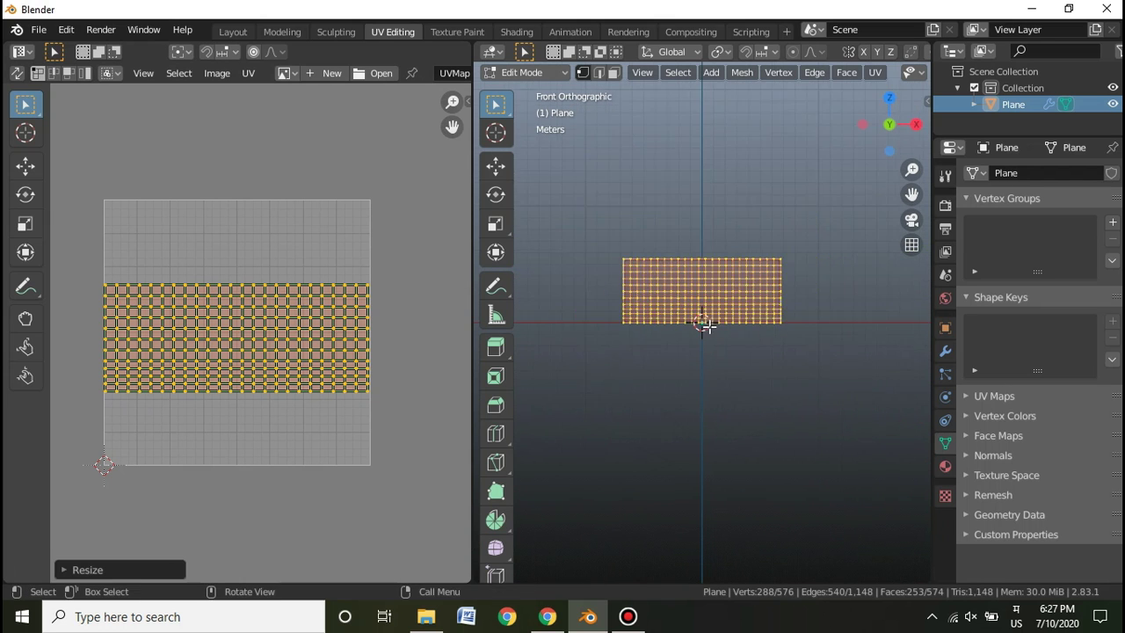
{"action": "key", "text": "a"}
{"action": "scroll", "coordinate": [703, 322], "scroll_direction": "up", "scroll_amount": 6}
{"action": "scroll", "coordinate": [785, 345], "scroll_direction": "down", "scroll_amount": 1}
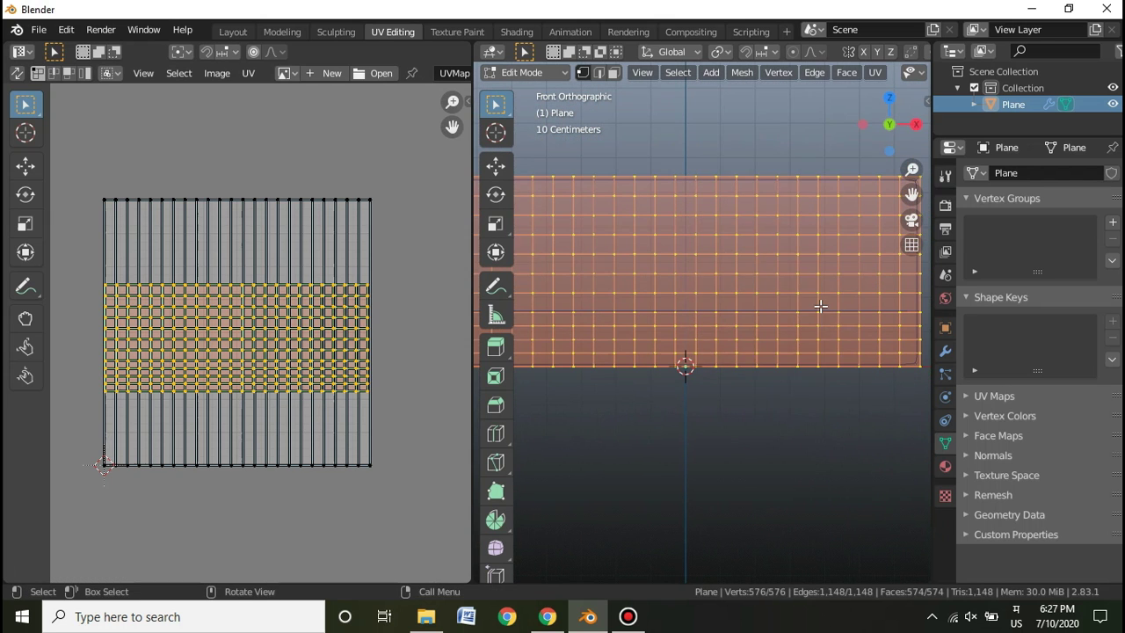
{"action": "key", "text": "u"}
{"action": "left_click", "coordinate": [820, 306]}
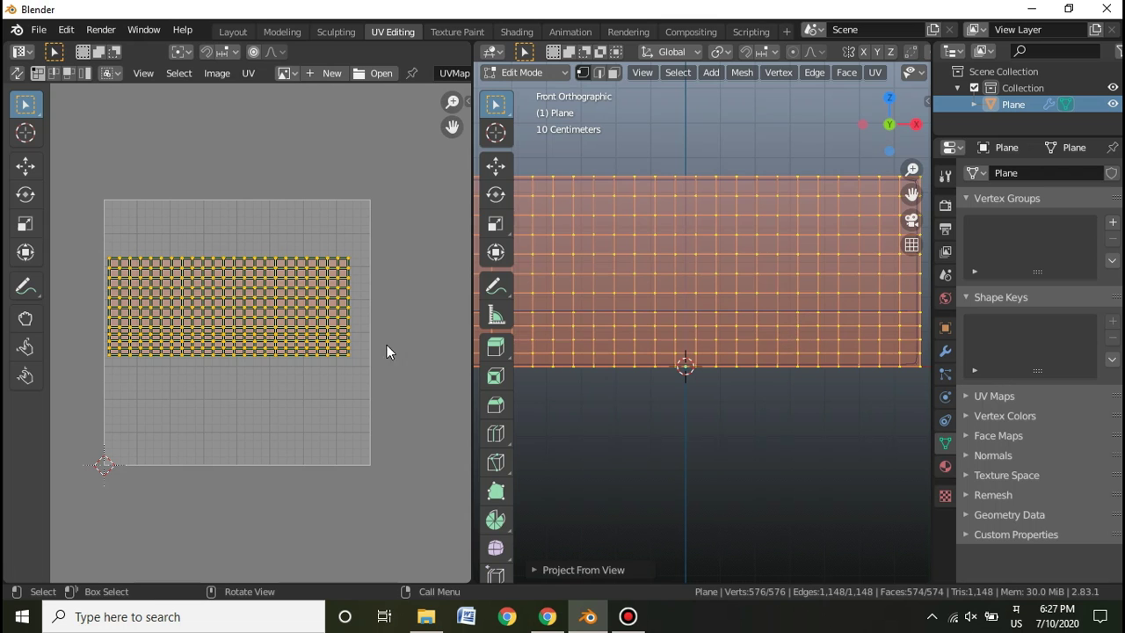
- Scale the barrier's UV island to the full width of the UV square and move it to the square's bottom edge
{"action": "key", "text": "s"}
{"action": "left_click", "coordinate": [413, 373]}
{"action": "key", "text": "g"}
{"action": "left_click", "coordinate": [425, 388]}
{"action": "key", "text": "s"}
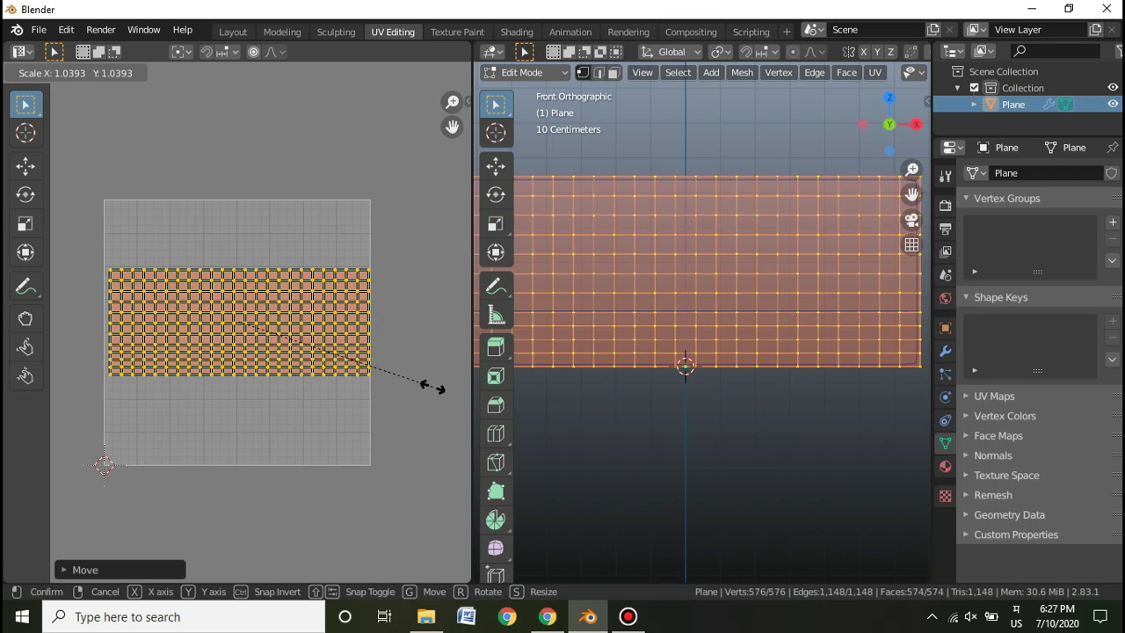
{"action": "left_click", "coordinate": [436, 392]}
{"action": "key", "text": "g"}
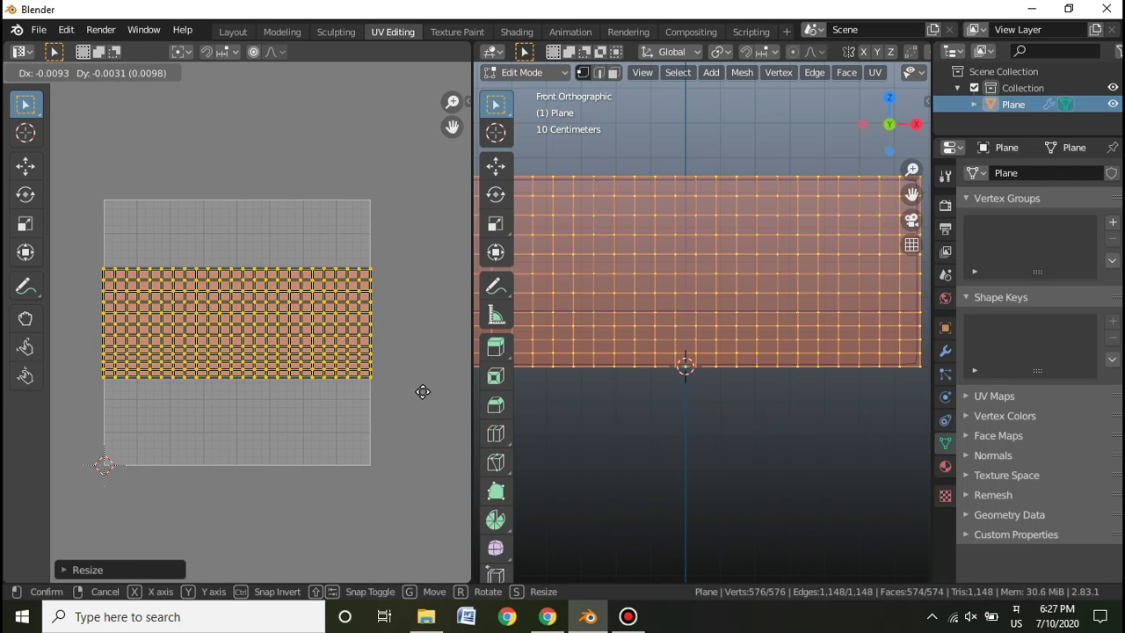
{"action": "left_click", "coordinate": [424, 486]}
- In face select mode, deselect the barrier's front and back faces from the back view with Circle Select, keeping only the end faces selected
{"action": "scroll", "coordinate": [835, 313], "scroll_direction": "down", "scroll_amount": 3}
{"action": "middle_click_drag", "start_coordinate": [835, 313], "coordinate": [653, 325]}
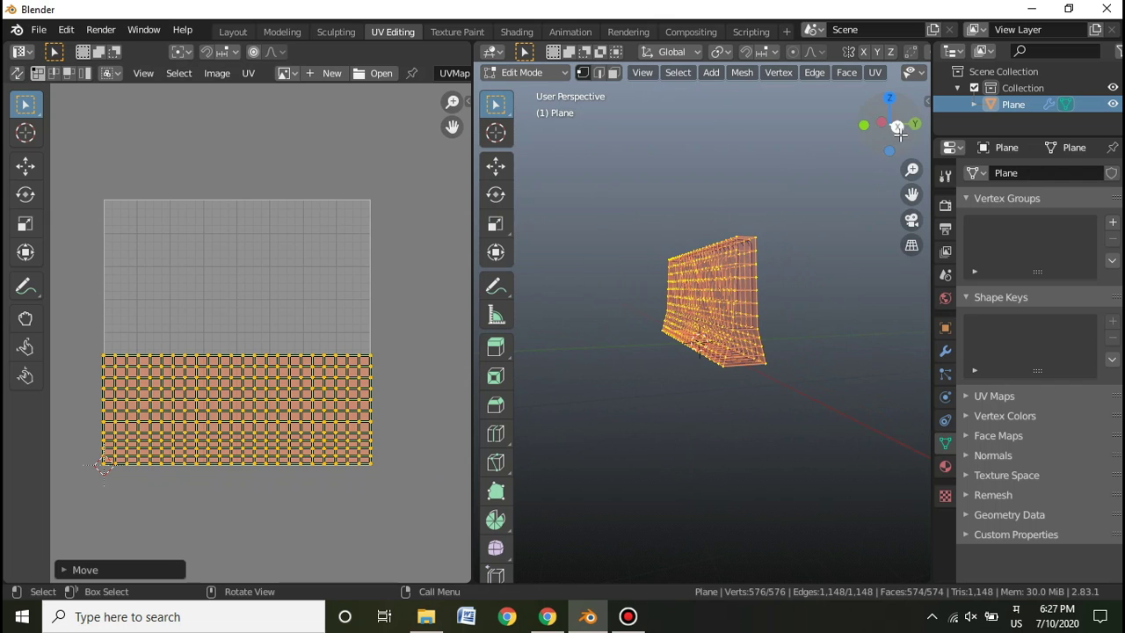
{"action": "left_click", "coordinate": [899, 132]}
{"action": "scroll", "coordinate": [812, 193], "scroll_direction": "up", "scroll_amount": 3}
{"action": "middle_click_drag", "start_coordinate": [826, 231], "coordinate": [762, 246]}
{"action": "scroll", "coordinate": [761, 246], "scroll_direction": "down", "scroll_amount": 6}
{"action": "left_click", "coordinate": [896, 149]}
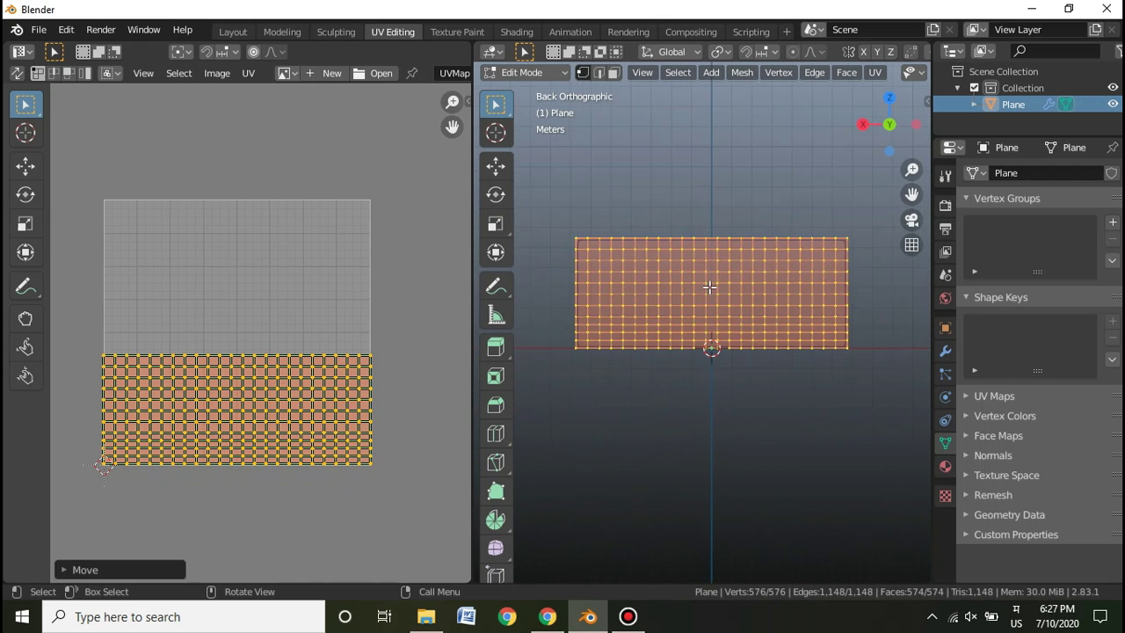
{"action": "key", "text": "3"}
{"action": "key", "text": "c"}
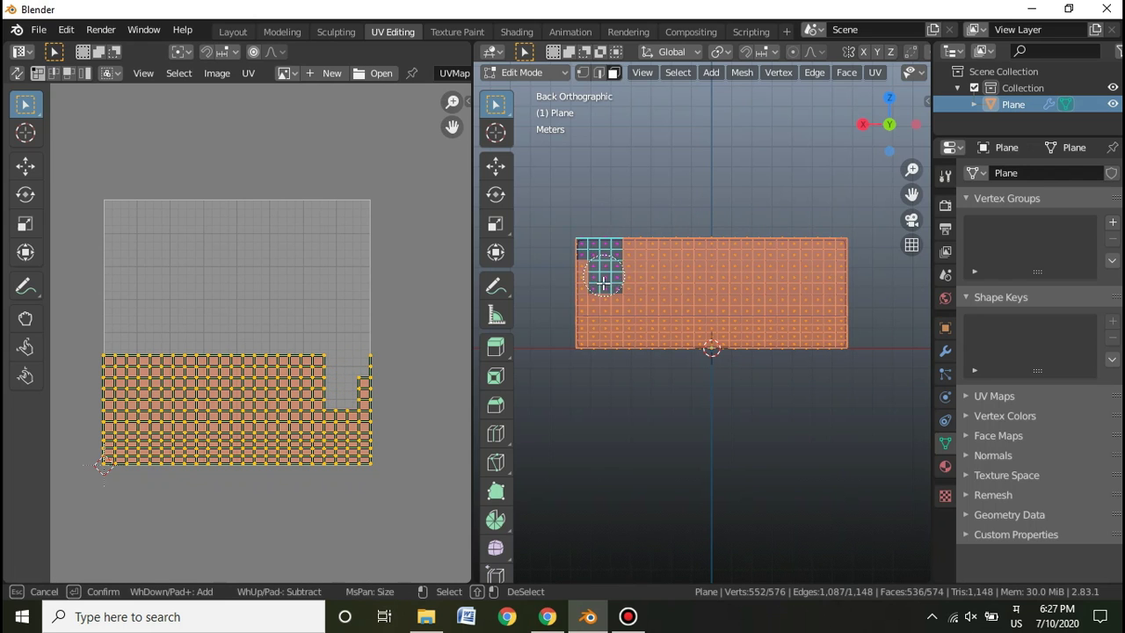
{"action": "mouse_move", "coordinate": [602, 319]}
{"action": "middle_mouse_down"}
{"action": "mouse_move", "coordinate": [598, 327]}
{"action": "mouse_move", "coordinate": [642, 321]}
{"action": "mouse_move", "coordinate": [623, 304]}
{"action": "mouse_move", "coordinate": [643, 277]}
{"action": "mouse_move", "coordinate": [683, 296]}
{"action": "mouse_move", "coordinate": [709, 266]}
{"action": "middle_mouse_up"}
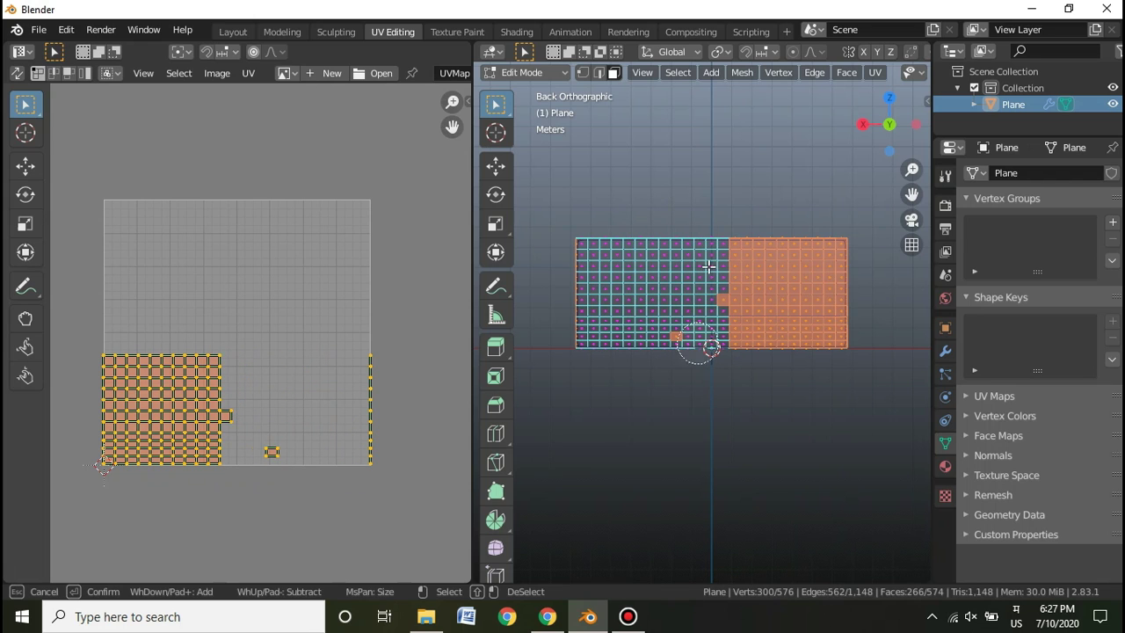
{"action": "mouse_move", "coordinate": [721, 326]}
{"action": "middle_mouse_down"}
{"action": "mouse_move", "coordinate": [737, 255]}
{"action": "mouse_move", "coordinate": [767, 264]}
{"action": "mouse_move", "coordinate": [746, 268]}
{"action": "mouse_move", "coordinate": [820, 351]}
{"action": "middle_mouse_up"}
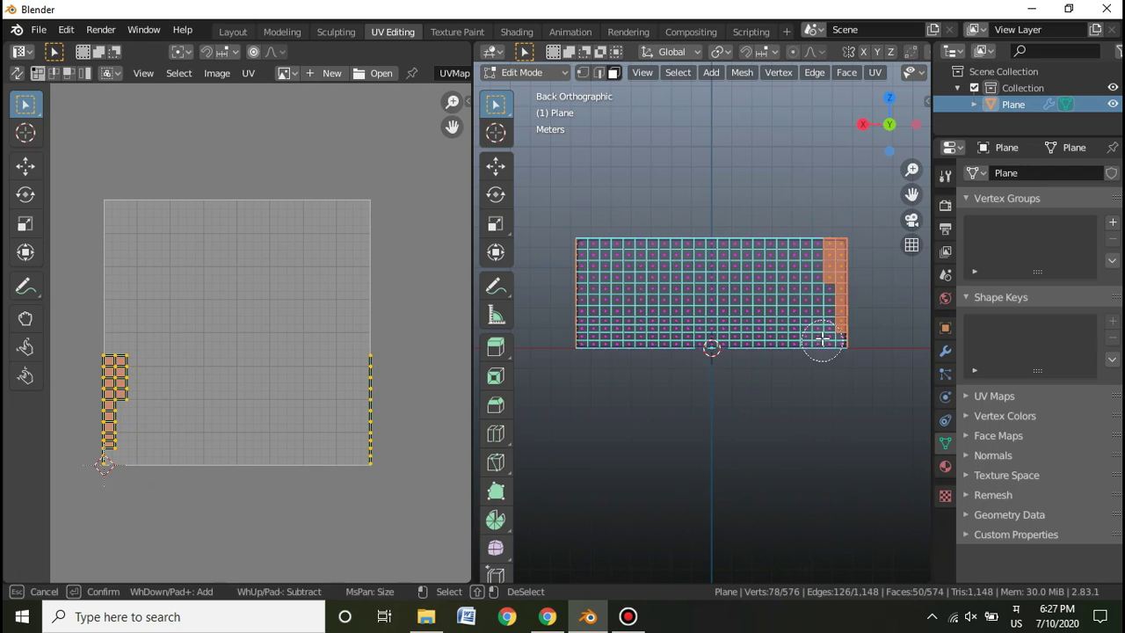
{"action": "middle_click_drag", "start_coordinate": [821, 304], "coordinate": [820, 263]}
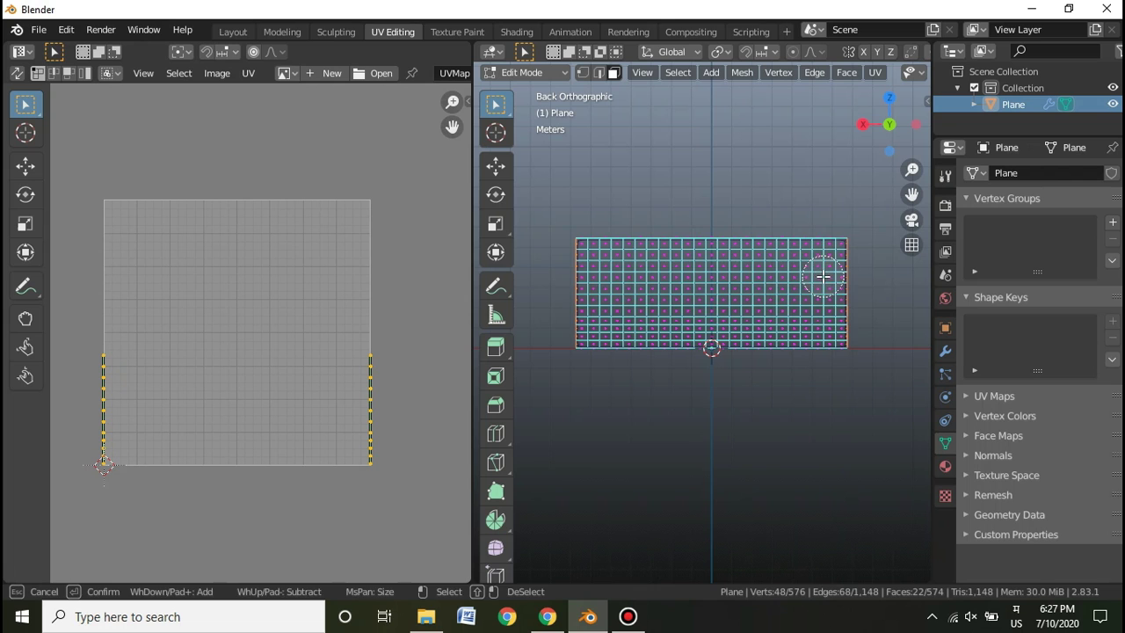
{"action": "key", "text": "Escape"}
- Turn off X-ray and unwrap the selected end faces from the left view with Project From View
{"action": "key", "text": "alt+z"}
{"action": "middle_click_drag", "start_coordinate": [867, 246], "coordinate": [762, 211]}
{"action": "middle_click_drag", "start_coordinate": [814, 284], "coordinate": [742, 294]}
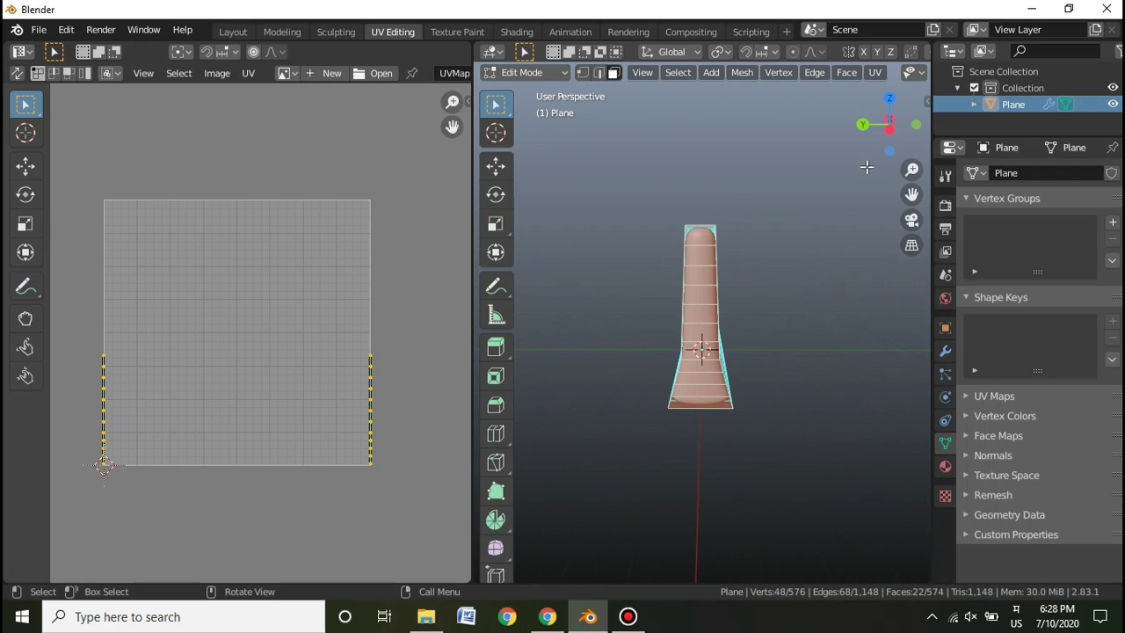
{"action": "left_click", "coordinate": [885, 129]}
{"action": "scroll", "coordinate": [786, 302], "scroll_direction": "up", "scroll_amount": 2}
{"action": "key", "text": "u"}
{"action": "left_click", "coordinate": [740, 254]}
- Rotate the end faces' UV island by 90 degrees and move it into the upper half of the UV square
{"action": "type", "text": "r90"}
{"action": "key", "text": "Return"}
{"action": "key", "text": "g"}
{"action": "left_click", "coordinate": [359, 277]}
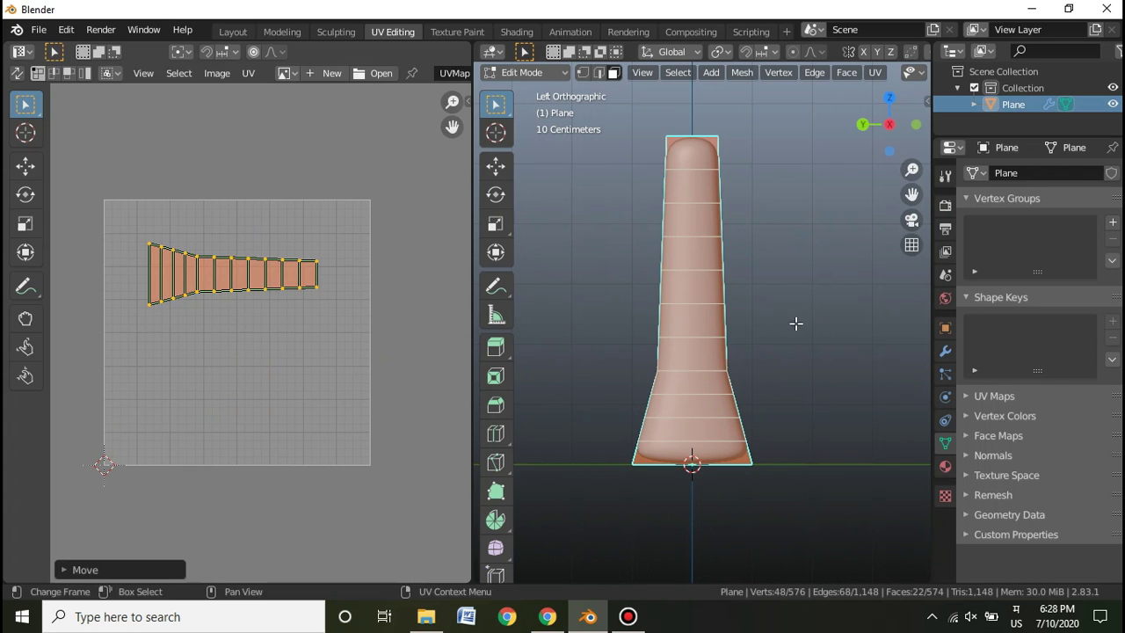
- Show all UVs, then enlarge the end faces' island to nearly the UV square's width and place it above the main island
{"action": "key", "text": "a"}
{"action": "left_click_drag", "start_coordinate": [133, 232], "coordinate": [356, 322]}
{"action": "key", "text": "s"}
{"action": "left_click", "coordinate": [442, 334]}
{"action": "key", "text": "g"}
{"action": "left_click", "coordinate": [393, 298]}
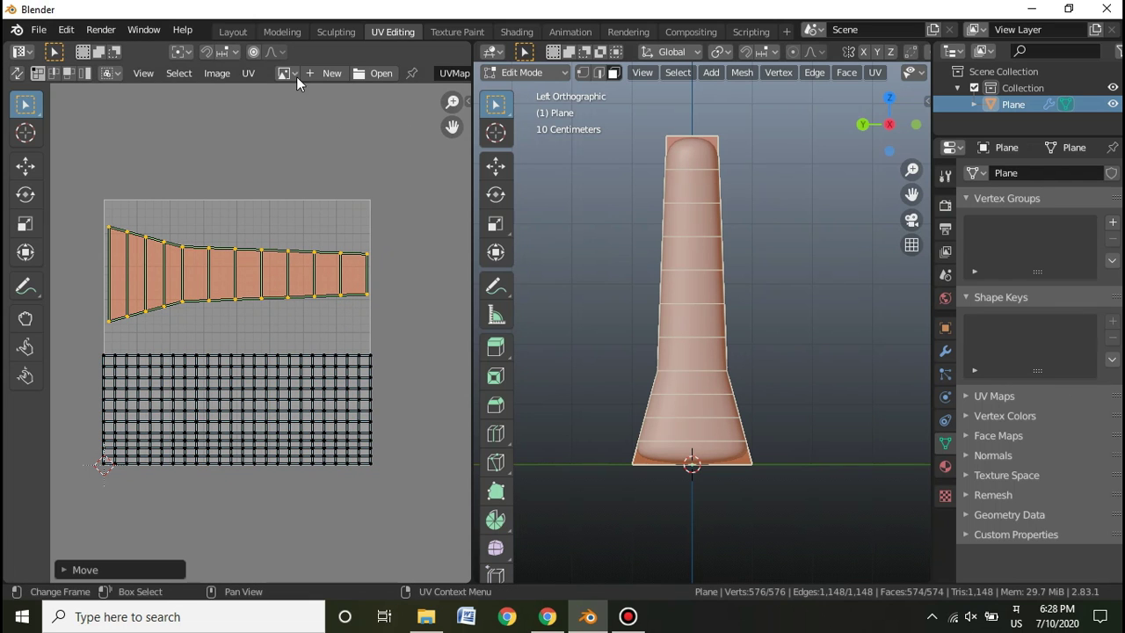
- Return to the Layout workspace in Object Mode and increase the Clouds texture's size to about 1.40
{"action": "left_click", "coordinate": [238, 33]}
{"action": "middle_click_drag", "start_coordinate": [618, 299], "coordinate": [681, 334]}
{"action": "left_click_drag", "start_coordinate": [1064, 493], "coordinate": [1087, 493]}
{"action": "scroll", "coordinate": [504, 255], "scroll_direction": "up", "scroll_amount": 6}
{"action": "middle_click_drag", "start_coordinate": [664, 267], "coordinate": [690, 267]}
{"action": "scroll", "coordinate": [626, 248], "scroll_direction": "down", "scroll_amount": 4}
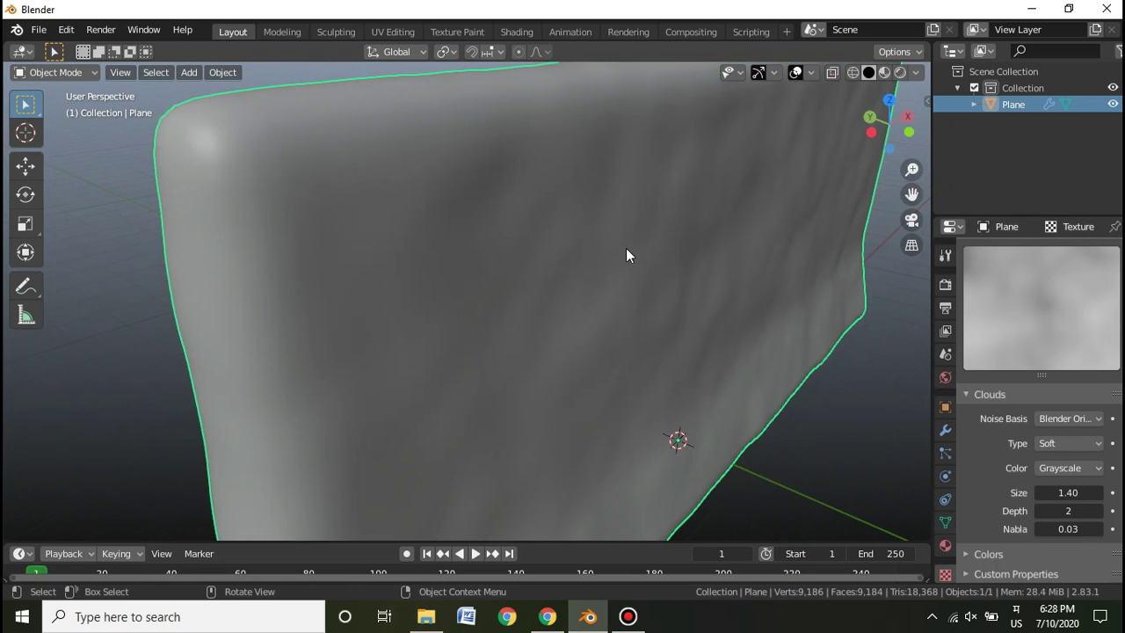
{"action": "middle_click_drag", "start_coordinate": [803, 305], "coordinate": [779, 310]}
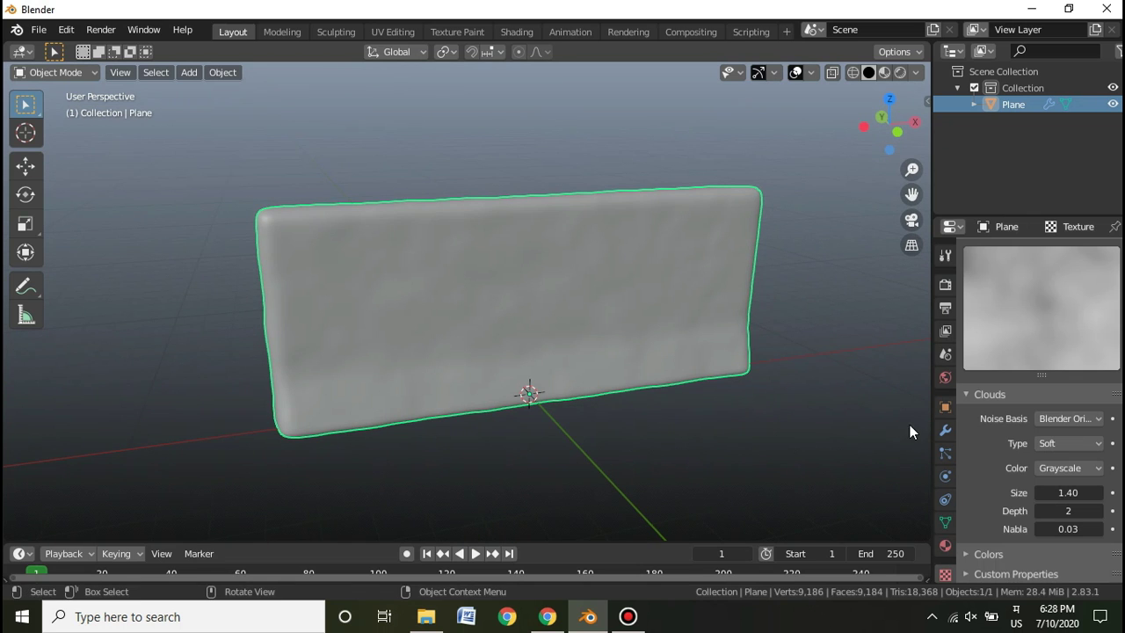
{"action": "left_click", "coordinate": [946, 435]}
{"action": "scroll", "coordinate": [763, 356], "scroll_direction": "down", "scroll_amount": 4}
{"action": "middle_click_drag", "start_coordinate": [763, 356], "coordinate": [808, 322]}
{"action": "scroll", "coordinate": [783, 321], "scroll_direction": "up", "scroll_amount": 4}
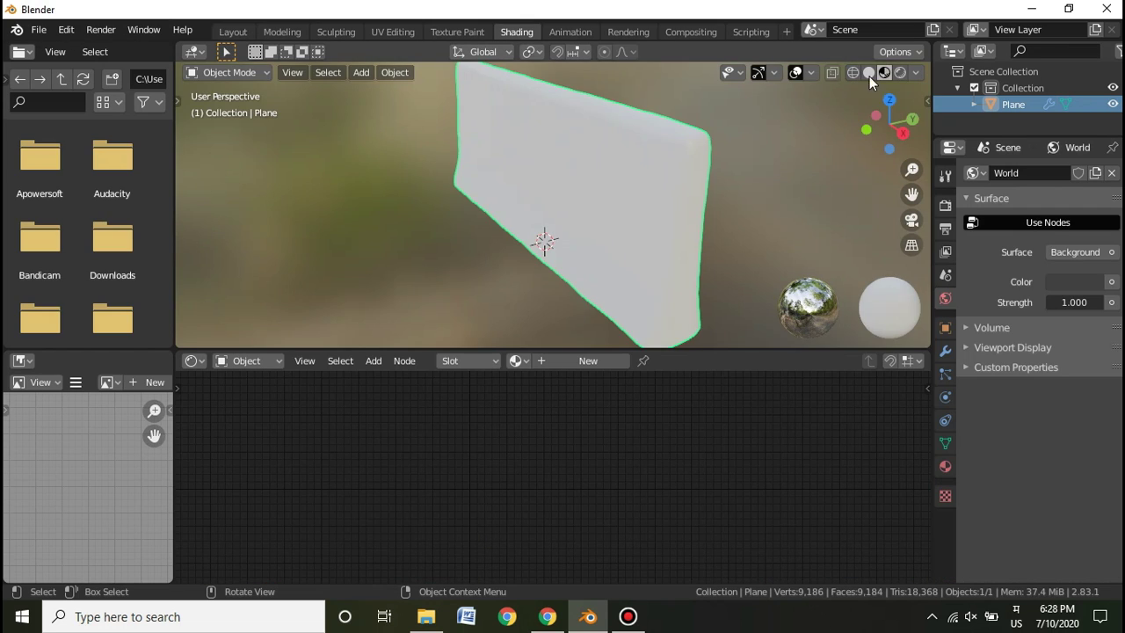
- Set the Shading workspace's viewport to solid shading and create a new material named ConcreteBarrier for the barrier
{"action": "left_click", "coordinate": [868, 72]}
{"action": "left_click", "coordinate": [591, 361]}
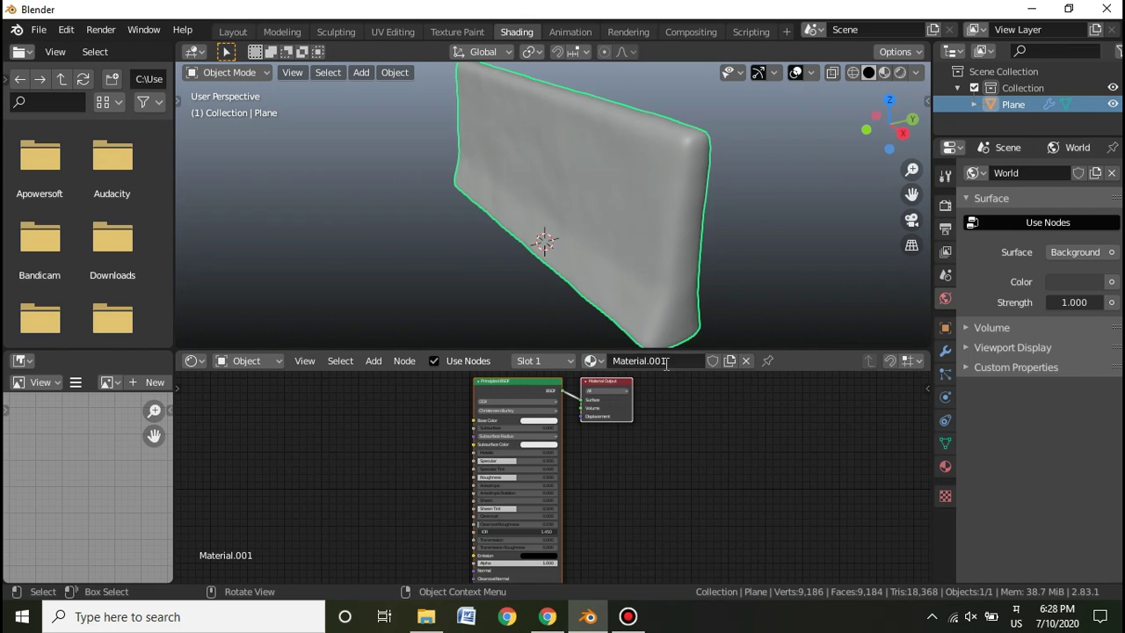
{"action": "left_click", "coordinate": [655, 361]}
{"action": "type", "text": "ConcreteB"}
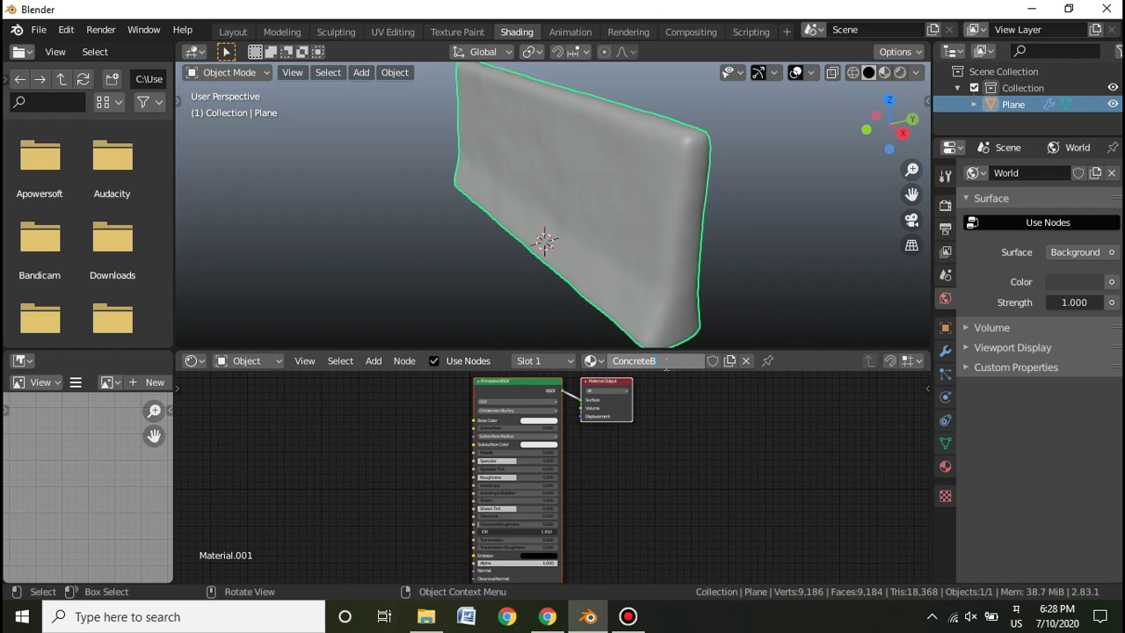
{"action": "type", "text": "arrier"}
{"action": "key", "text": "Return"}
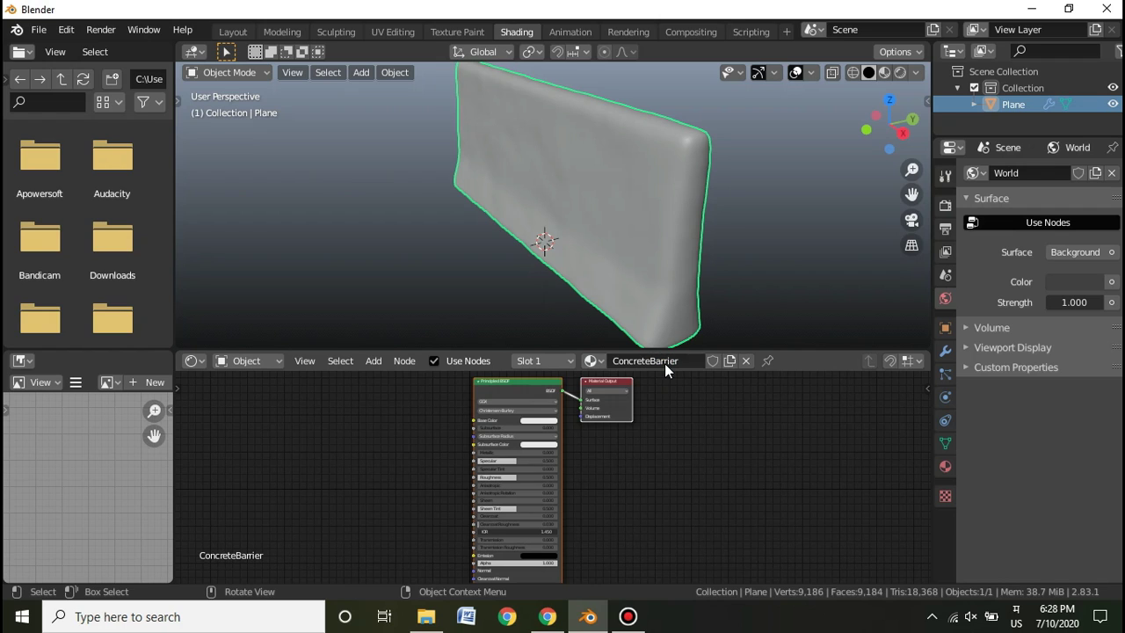
- Look through the folders in the Shading workspace's file browser for the barrier's textures
{"action": "middle_click_drag", "start_coordinate": [350, 422], "coordinate": [497, 477]}
{"action": "scroll", "coordinate": [428, 377], "scroll_direction": "up", "scroll_amount": 1}
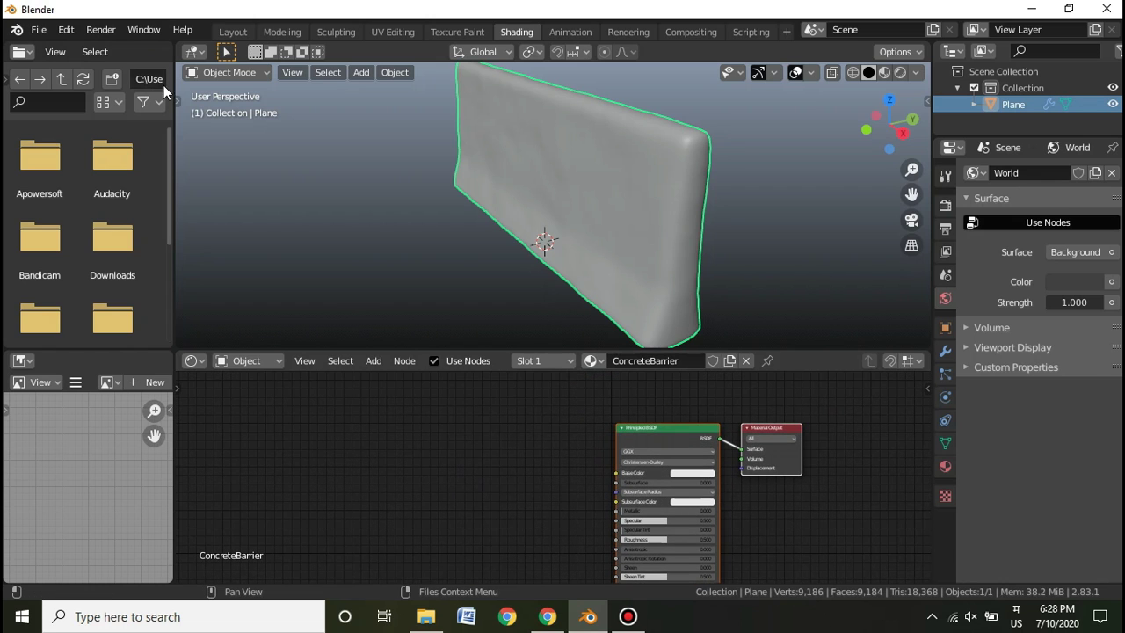
{"action": "left_click", "coordinate": [161, 81]}
{"action": "left_click", "coordinate": [131, 198]}
{"action": "scroll", "coordinate": [145, 246], "scroll_direction": "down", "scroll_amount": 3}
{"action": "scroll", "coordinate": [134, 235], "scroll_direction": "down", "scroll_amount": 3}
{"action": "scroll", "coordinate": [134, 234], "scroll_direction": "up", "scroll_amount": 3}
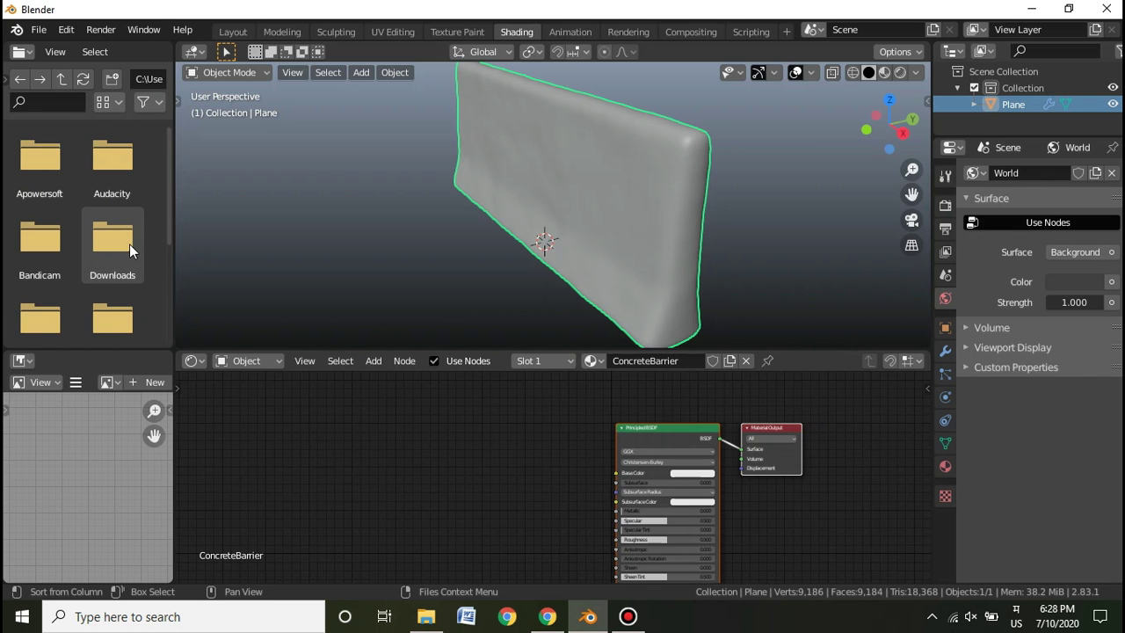
{"action": "scroll", "coordinate": [132, 251], "scroll_direction": "down", "scroll_amount": 1}
- Open the New VideoTextures folder from the desktop in File Explorer, copy its path and return to Blender
{"action": "left_click", "coordinate": [1030, 9]}
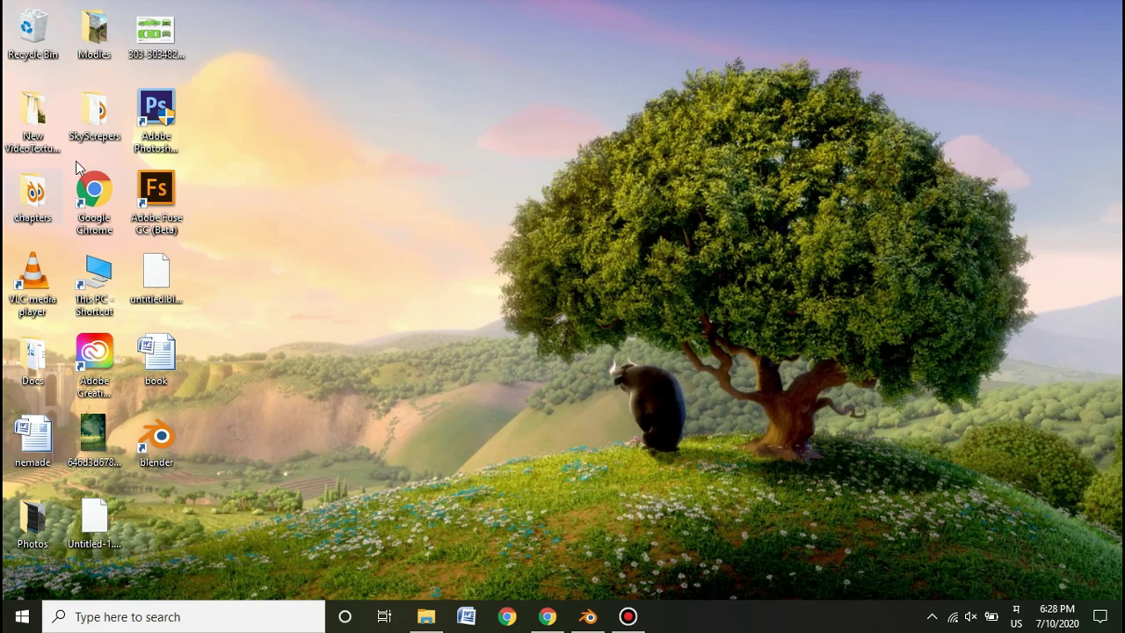
{"action": "double_click", "coordinate": [57, 119]}
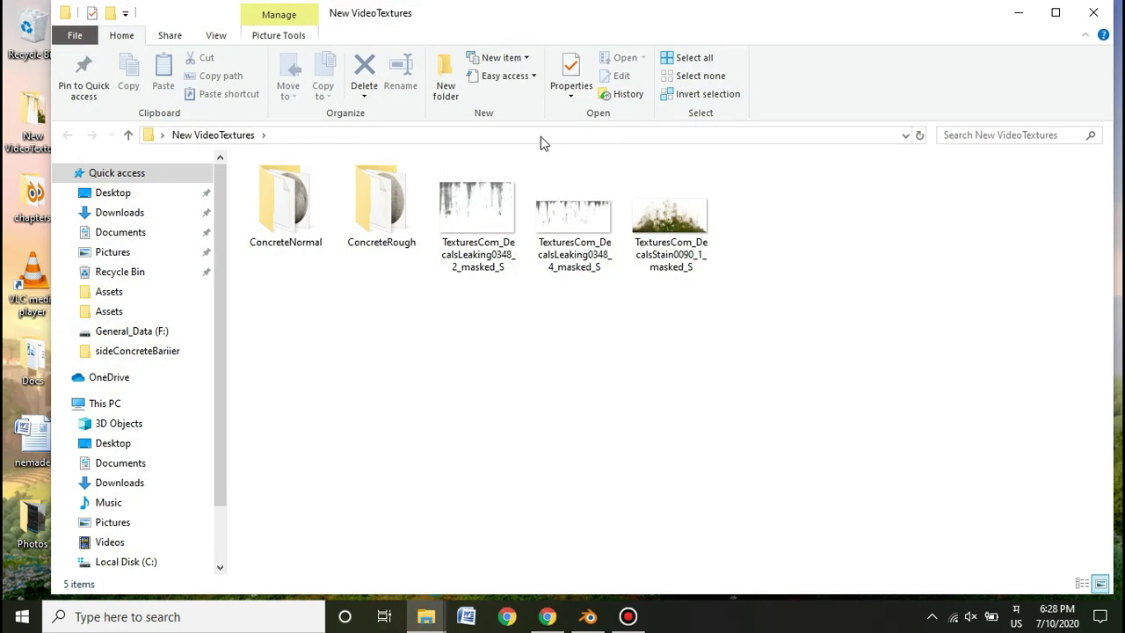
{"action": "left_click", "coordinate": [541, 136]}
{"action": "left_click", "coordinate": [1018, 12]}
{"action": "key", "text": "alt+Tab"}
{"action": "key", "text": "alt+Tab"}
{"action": "key", "text": "alt+Tab"}
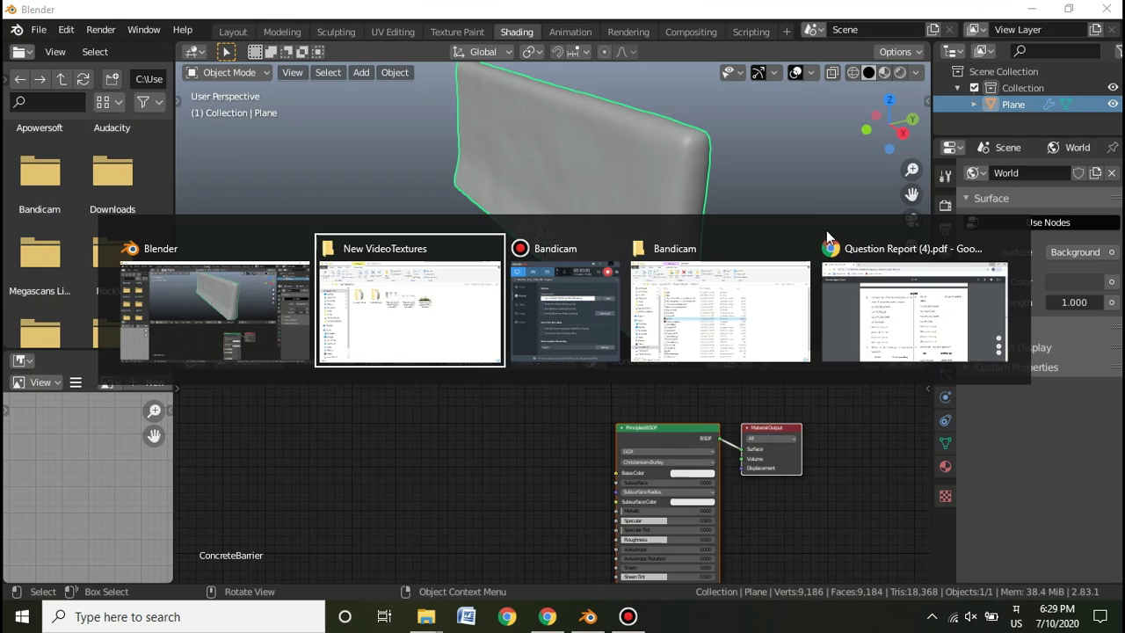
{"action": "key", "text": "alt+Tab"}
- Point the file browser to the copied New VideoTextures path and open its ConcreteNormal folder
{"action": "left_click", "coordinate": [154, 78]}
{"action": "key", "text": "ctrl+v"}
{"action": "key", "text": "Return"}
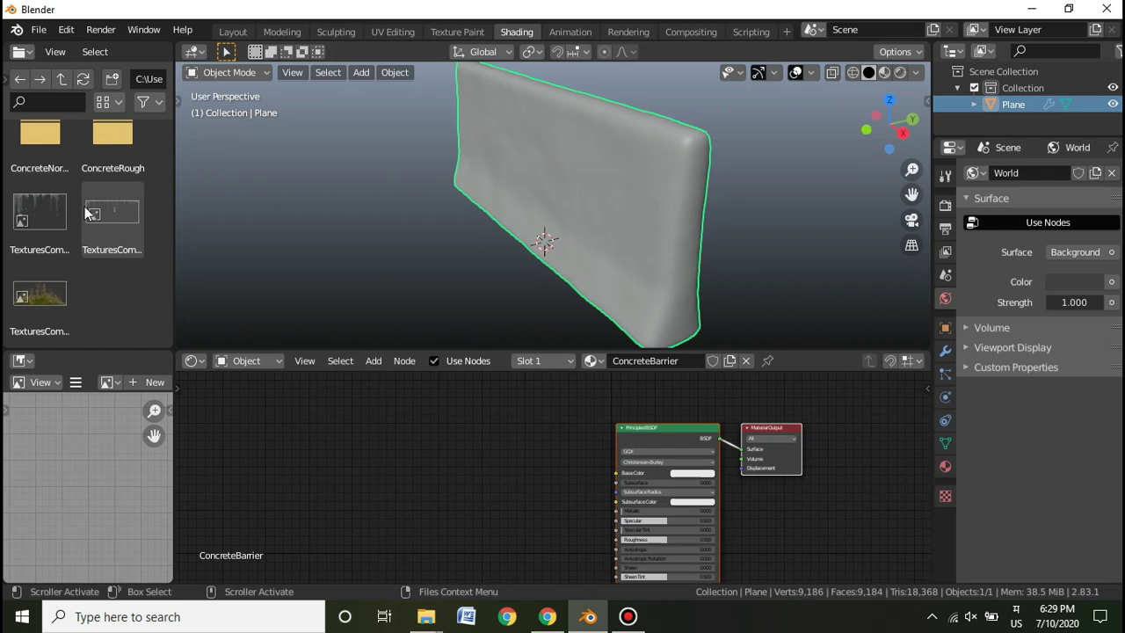
{"action": "left_click", "coordinate": [45, 165]}
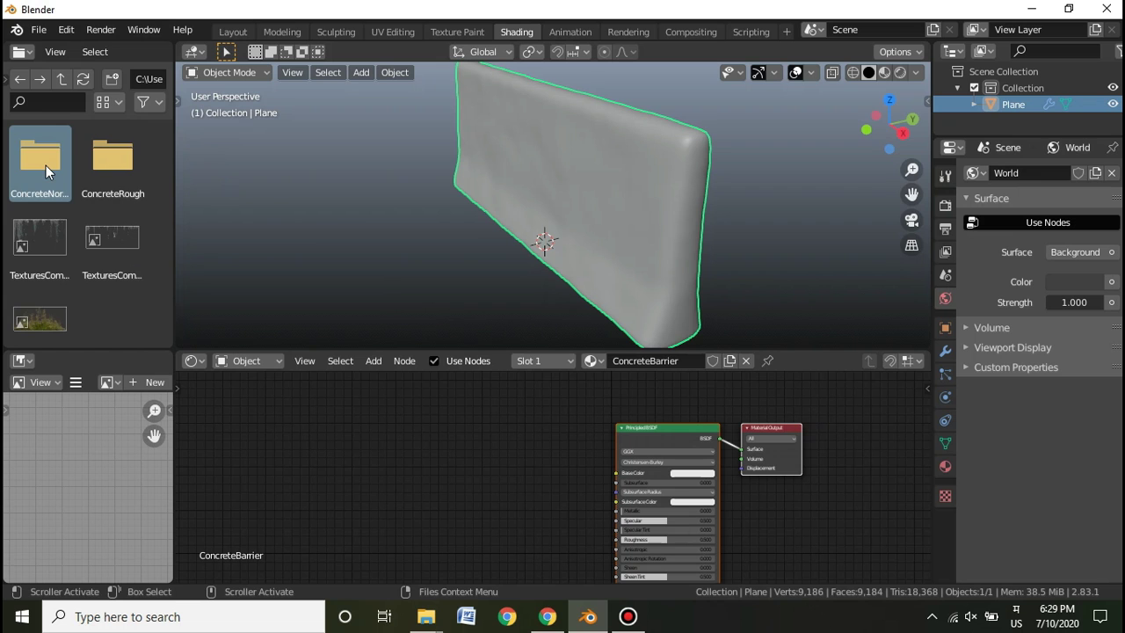
{"action": "double_click", "coordinate": [46, 165]}
{"action": "scroll", "coordinate": [519, 463], "scroll_direction": "up", "scroll_amount": 2}
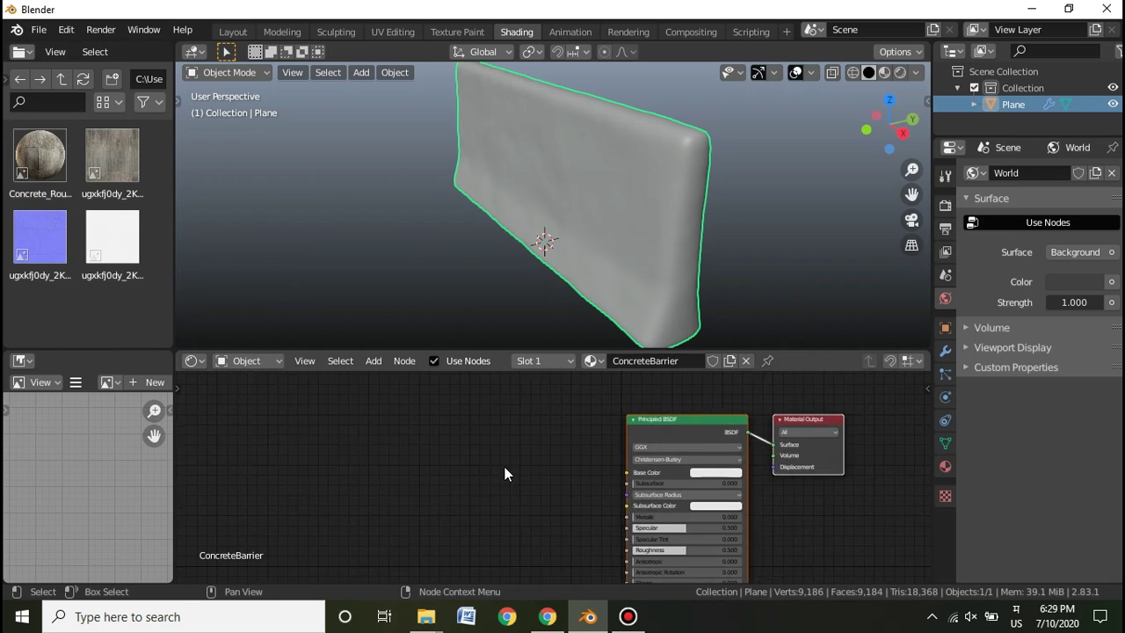
- Add the ugxkfj0dy_2K_Albedo.jpg texture to the material's node graph and connect its Color to the Principled BSDF's Base Color
{"action": "scroll", "coordinate": [578, 466], "scroll_direction": "down", "scroll_amount": 1}
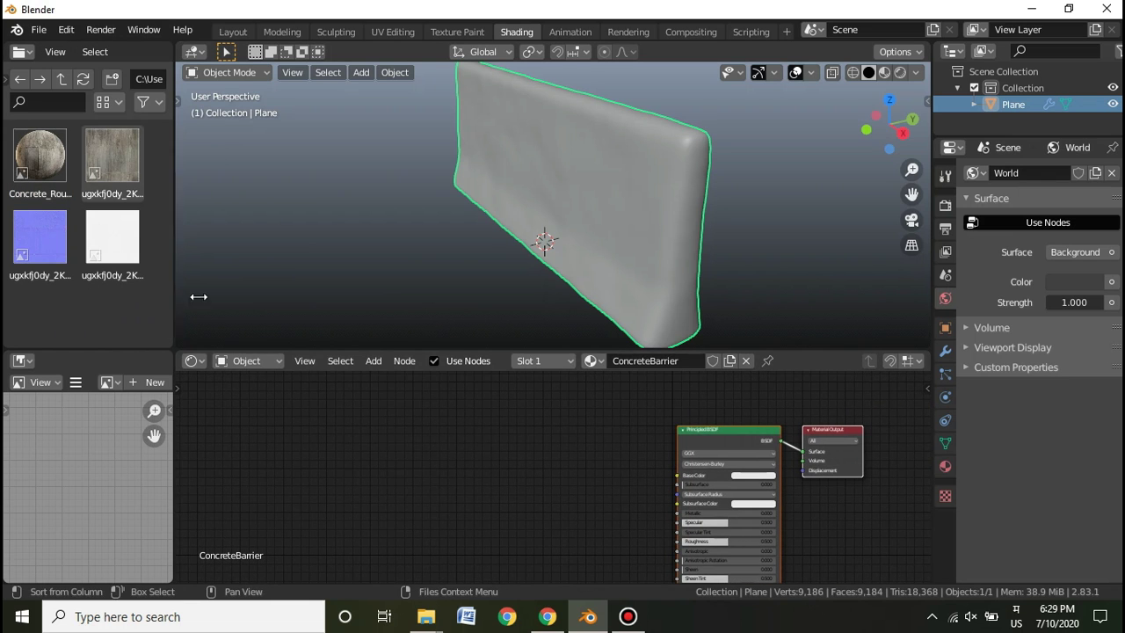
{"action": "left_click_drag", "start_coordinate": [109, 154], "coordinate": [470, 475]}
{"action": "left_click_drag", "start_coordinate": [547, 476], "coordinate": [676, 476]}
{"action": "left_click_drag", "start_coordinate": [497, 481], "coordinate": [429, 448]}
{"action": "middle_click_drag", "start_coordinate": [610, 520], "coordinate": [594, 422]}
- Add the ugxkfj0dy_2K_Normal.jpg texture below the albedo texture and set its color space to Non-Color
{"action": "scroll", "coordinate": [554, 415], "scroll_direction": "down", "scroll_amount": 3}
{"action": "left_click_drag", "start_coordinate": [16, 226], "coordinate": [295, 484]}
{"action": "middle_click_drag", "start_coordinate": [516, 551], "coordinate": [540, 510]}
{"action": "left_click_drag", "start_coordinate": [360, 457], "coordinate": [407, 462]}
{"action": "scroll", "coordinate": [466, 513], "scroll_direction": "up", "scroll_amount": 1}
{"action": "scroll", "coordinate": [467, 519], "scroll_direction": "up", "scroll_amount": 1}
{"action": "left_click", "coordinate": [360, 538]}
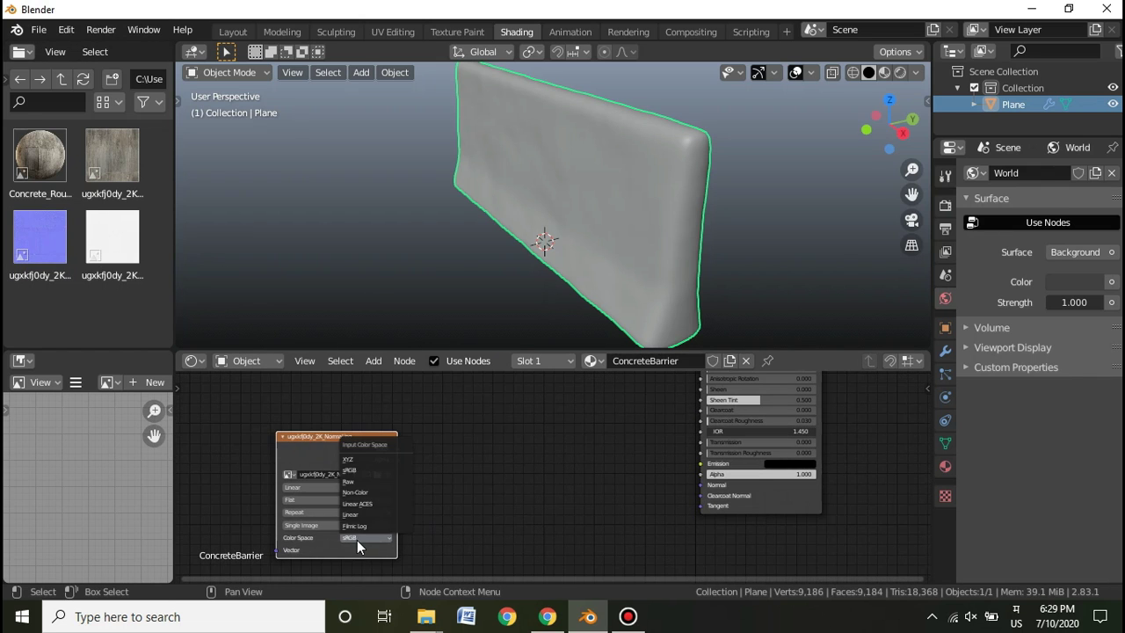
{"action": "left_click", "coordinate": [369, 495]}
- Link the normal texture's Color through a new Normal Map node to the Principled BSDF's Normal input and arrange the nodes neatly
{"action": "key", "text": "shift+a"}
{"action": "mouse_move", "coordinate": [492, 514]}
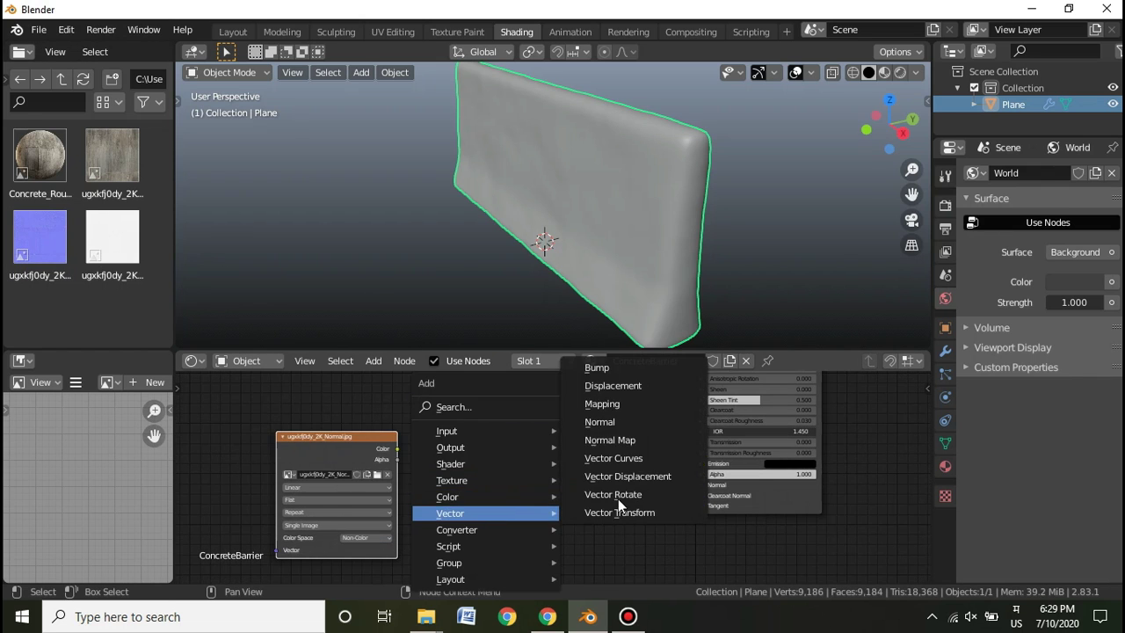
{"action": "left_click", "coordinate": [593, 442]}
{"action": "left_click", "coordinate": [528, 457]}
{"action": "left_click_drag", "start_coordinate": [397, 448], "coordinate": [489, 507]}
{"action": "left_click_drag", "start_coordinate": [565, 457], "coordinate": [700, 485]}
{"action": "left_click_drag", "start_coordinate": [355, 451], "coordinate": [427, 468]}
{"action": "left_click_drag", "start_coordinate": [512, 455], "coordinate": [571, 478]}
{"action": "left_click_drag", "start_coordinate": [406, 467], "coordinate": [452, 482]}
{"action": "middle_click_drag", "start_coordinate": [517, 473], "coordinate": [521, 489]}
{"action": "left_click_drag", "start_coordinate": [516, 480], "coordinate": [523, 486]}
- Collapse the albedo and normal image texture nodes and shift them to tidy the node layout
{"action": "scroll", "coordinate": [526, 486], "scroll_direction": "down", "scroll_amount": 3}
{"action": "middle_click_drag", "start_coordinate": [524, 478], "coordinate": [575, 536]}
{"action": "scroll", "coordinate": [609, 502], "scroll_direction": "down", "scroll_amount": 4}
{"action": "middle_click_drag", "start_coordinate": [580, 457], "coordinate": [613, 500]}
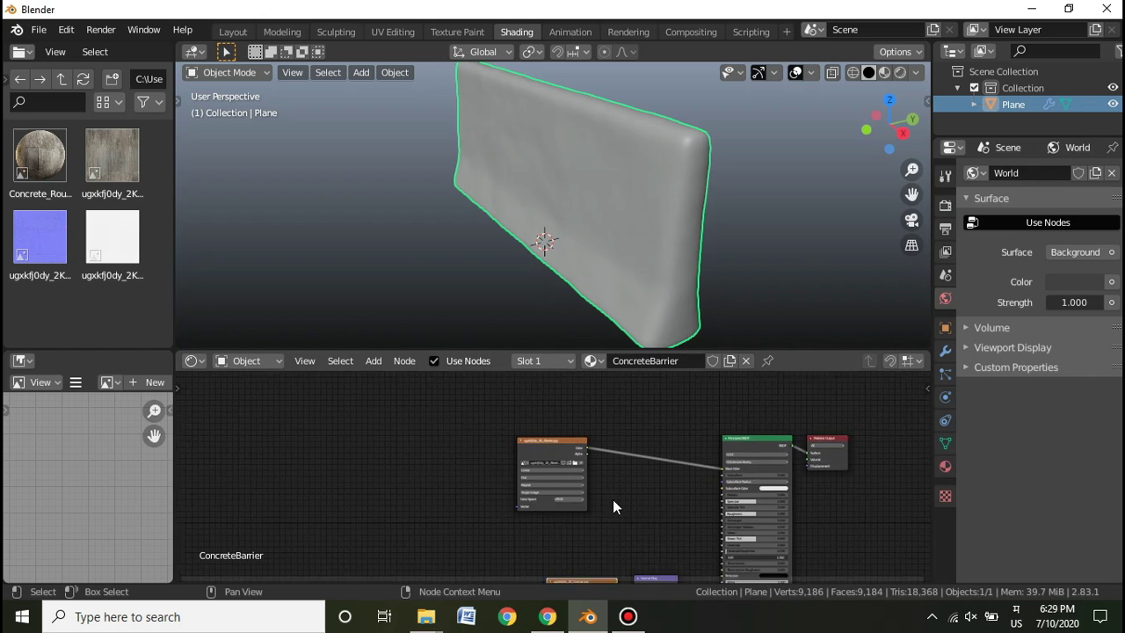
{"action": "scroll", "coordinate": [571, 470], "scroll_direction": "up", "scroll_amount": 3}
{"action": "left_click", "coordinate": [517, 431]}
{"action": "left_click", "coordinate": [514, 429]}
{"action": "left_click_drag", "start_coordinate": [552, 433], "coordinate": [597, 435]}
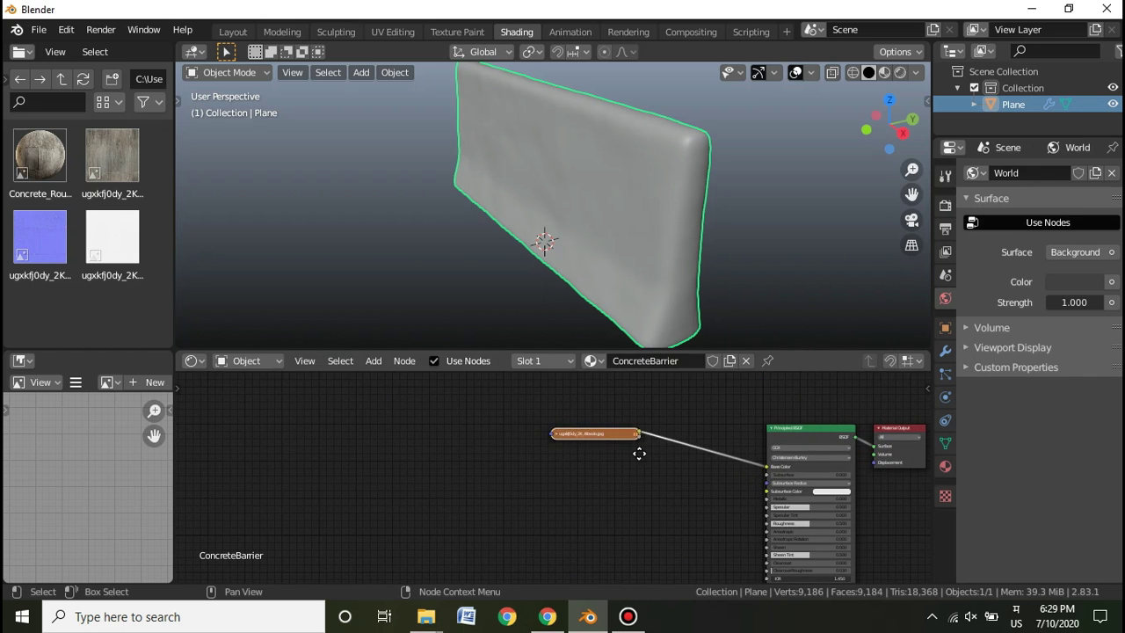
{"action": "middle_click_drag", "start_coordinate": [639, 455], "coordinate": [535, 367]}
{"action": "left_click", "coordinate": [451, 524]}
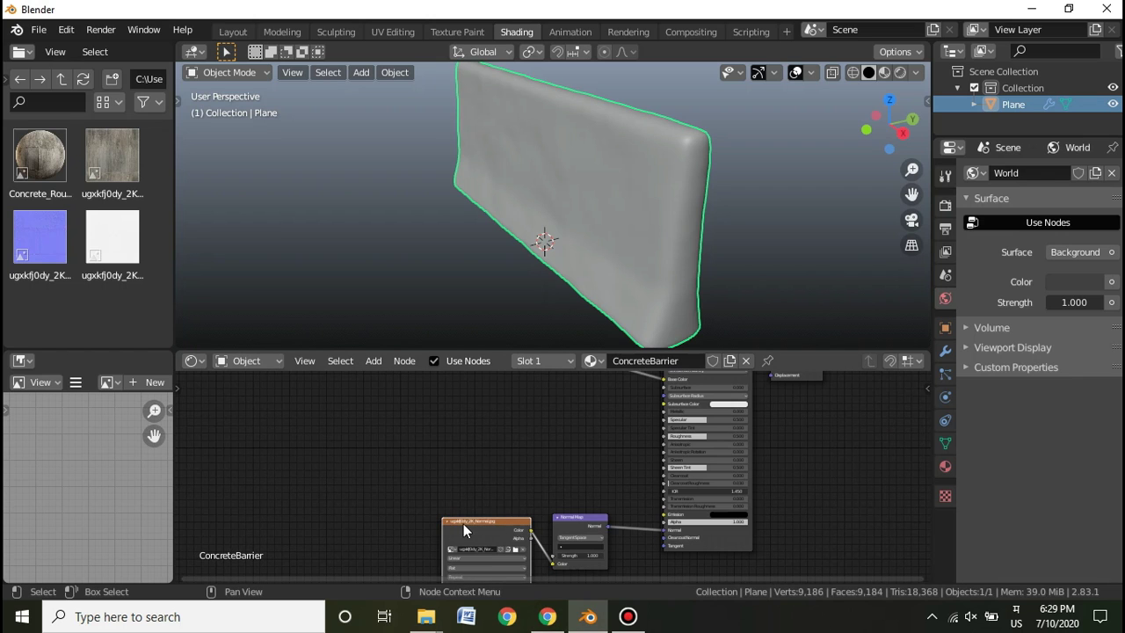
{"action": "left_click", "coordinate": [447, 522]}
{"action": "left_click_drag", "start_coordinate": [481, 520], "coordinate": [476, 520]}
- Add the ugxkfj0dy_2K_Roughness.jpg texture, set its color space to Non-Color and connect it to the Principled BSDF's Roughness
{"action": "middle_click_drag", "start_coordinate": [528, 501], "coordinate": [540, 606]}
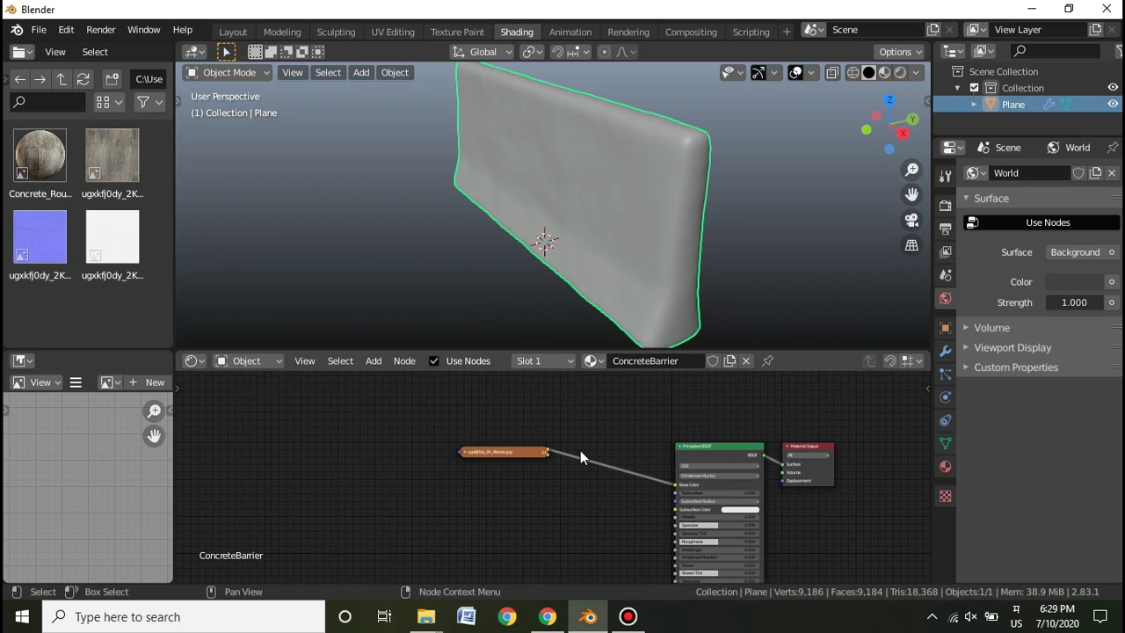
{"action": "middle_click_drag", "start_coordinate": [580, 450], "coordinate": [552, 407]}
{"action": "left_click_drag", "start_coordinate": [118, 256], "coordinate": [693, 507]}
{"action": "scroll", "coordinate": [561, 524], "scroll_direction": "up", "scroll_amount": 5}
{"action": "left_click", "coordinate": [489, 544]}
{"action": "left_click", "coordinate": [509, 495]}
{"action": "scroll", "coordinate": [590, 466], "scroll_direction": "down", "scroll_amount": 1}
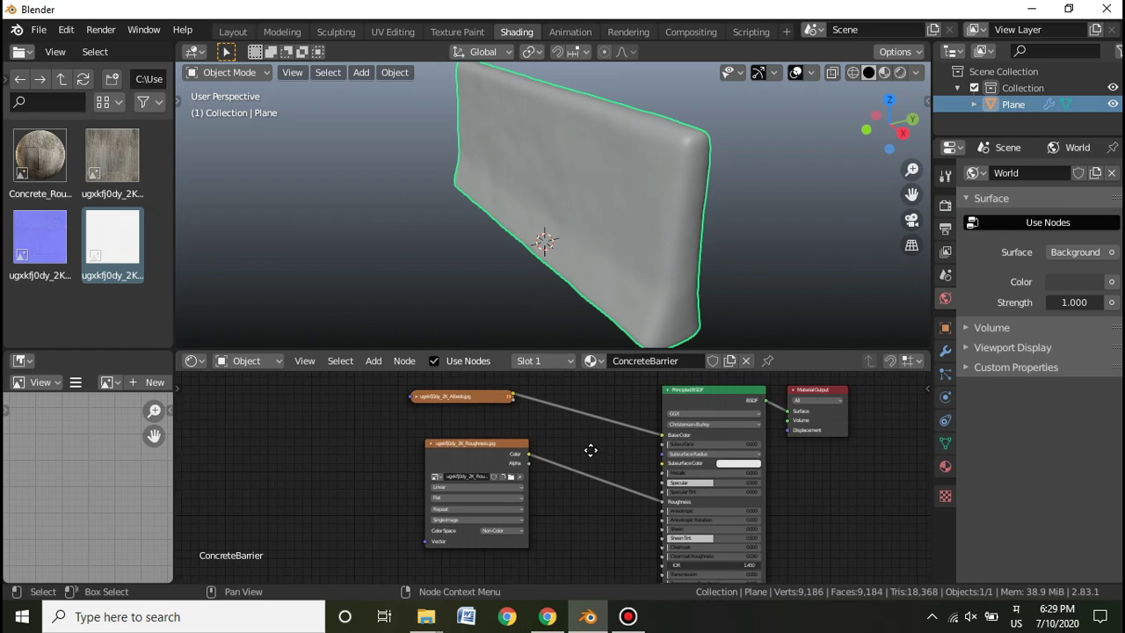
{"action": "middle_click_drag", "start_coordinate": [591, 450], "coordinate": [568, 459]}
{"action": "left_click_drag", "start_coordinate": [388, 449], "coordinate": [403, 450]}
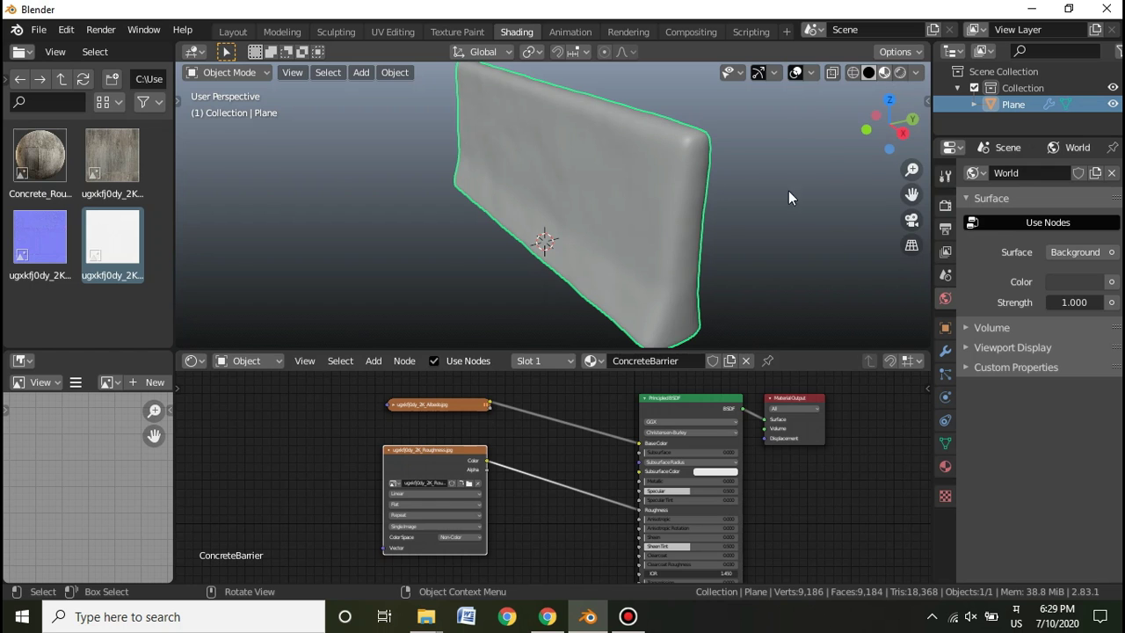
- Show the barrier in Material Preview shading and set the Normal Map node's strength to 4
{"action": "key", "text": "z"}
{"action": "middle_click_drag", "start_coordinate": [540, 233], "coordinate": [689, 217]}
{"action": "left_click", "coordinate": [826, 259]}
{"action": "scroll", "coordinate": [688, 211], "scroll_direction": "up", "scroll_amount": 10}
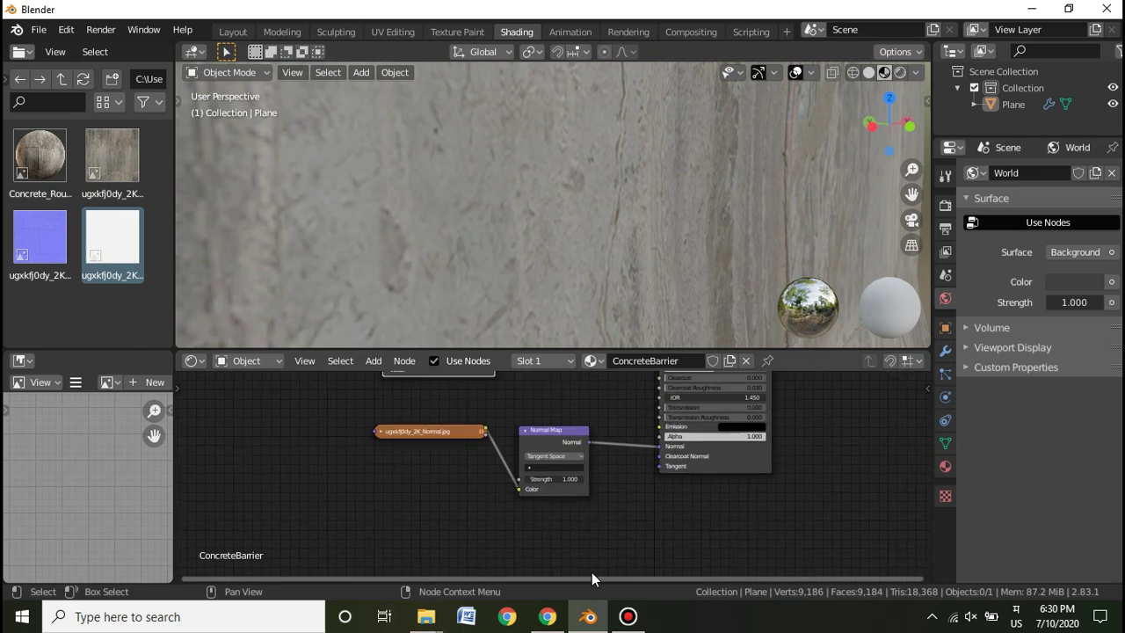
{"action": "scroll", "coordinate": [608, 477], "scroll_direction": "up", "scroll_amount": 3}
{"action": "left_click", "coordinate": [608, 480]}
{"action": "type", "text": "4"}
{"action": "key", "text": "Return"}
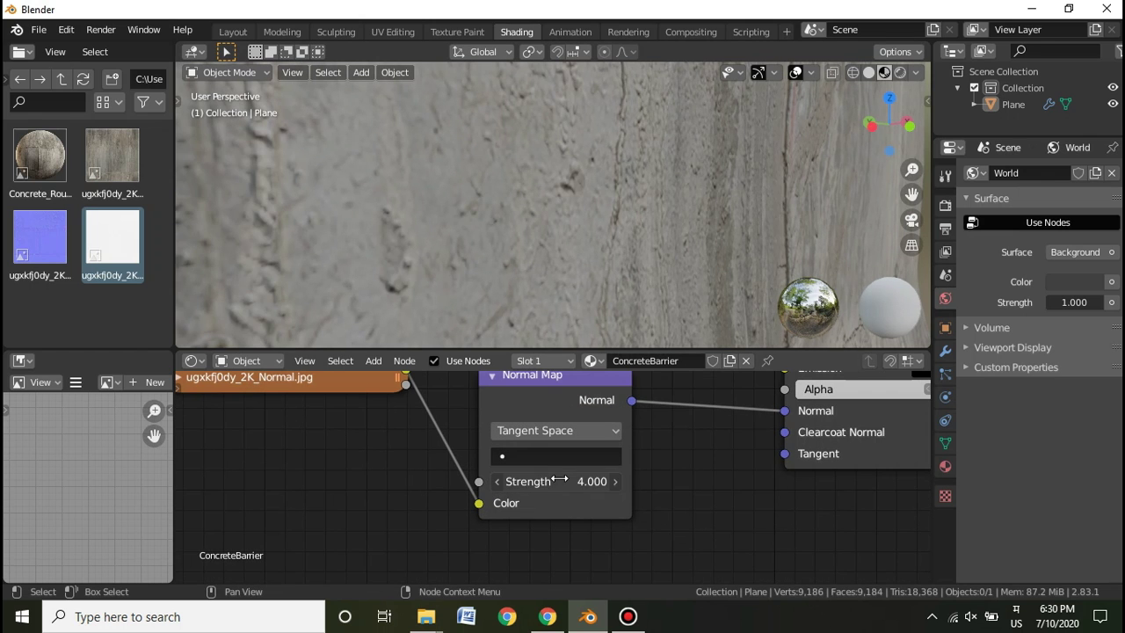
- Set the render engine to Cycles with GPU Compute as its device
{"action": "middle_click_drag", "start_coordinate": [783, 304], "coordinate": [703, 231]}
{"action": "scroll", "coordinate": [607, 231], "scroll_direction": "down", "scroll_amount": 6}
{"action": "scroll", "coordinate": [607, 231], "scroll_direction": "up", "scroll_amount": 8}
{"action": "scroll", "coordinate": [683, 205], "scroll_direction": "down", "scroll_amount": 5}
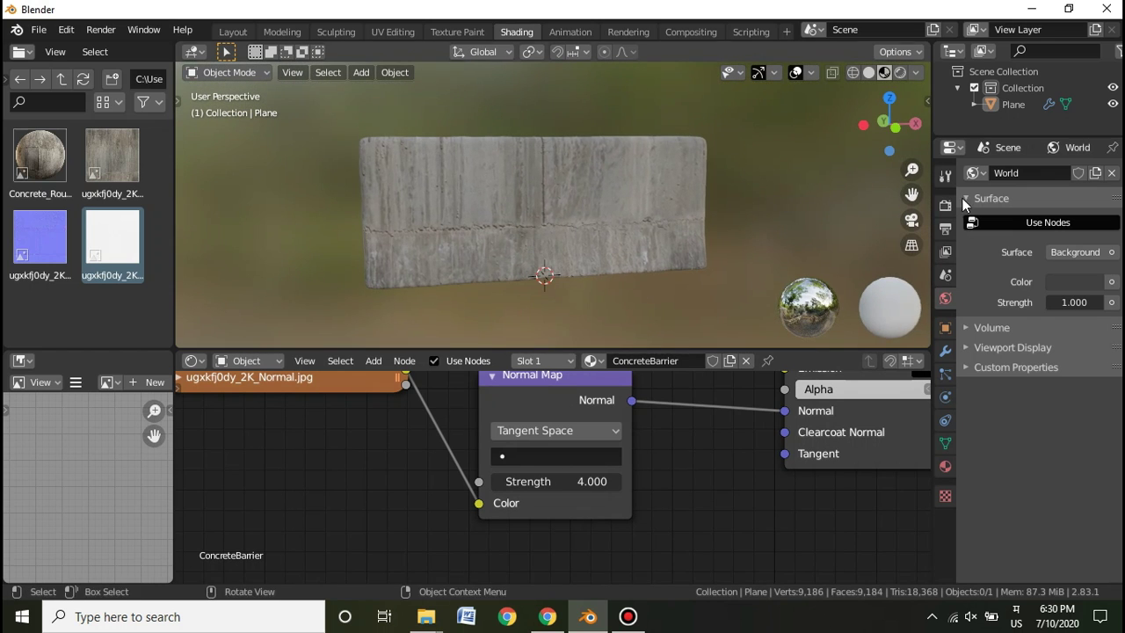
{"action": "left_click", "coordinate": [945, 205]}
{"action": "left_click", "coordinate": [1077, 173]}
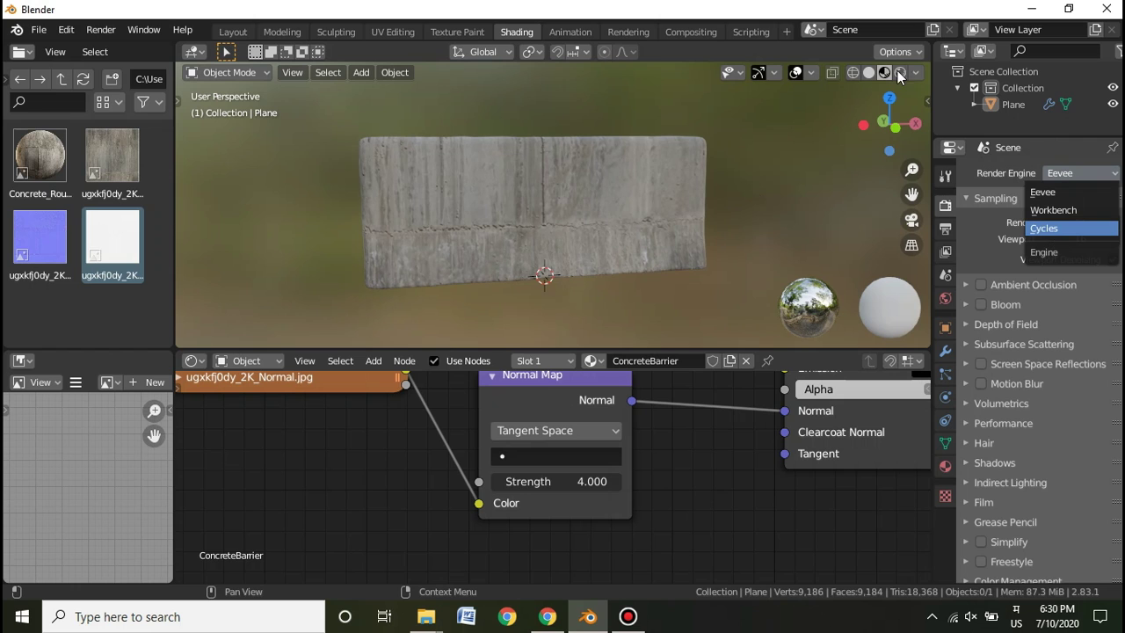
{"action": "left_click", "coordinate": [1070, 227]}
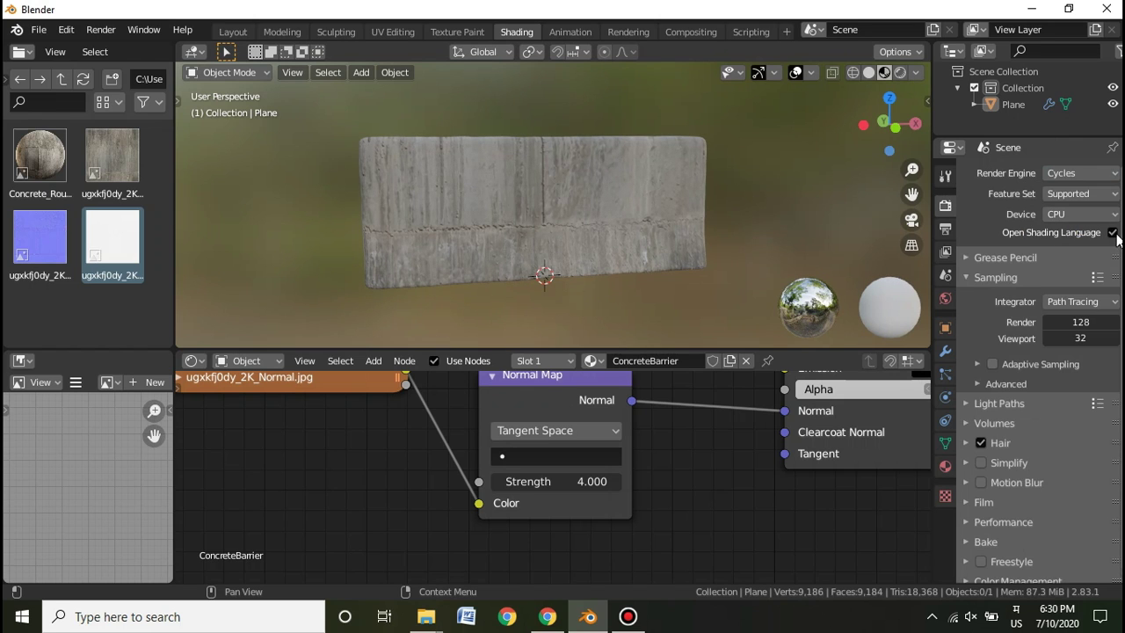
{"action": "left_click", "coordinate": [1073, 216]}
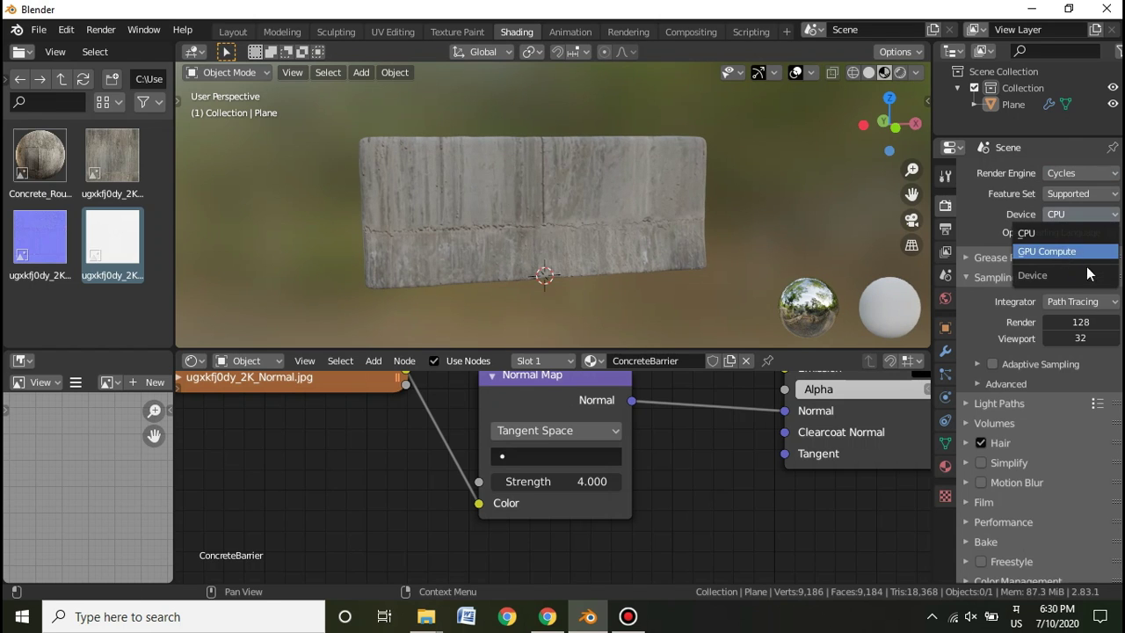
{"action": "left_click", "coordinate": [1069, 250]}
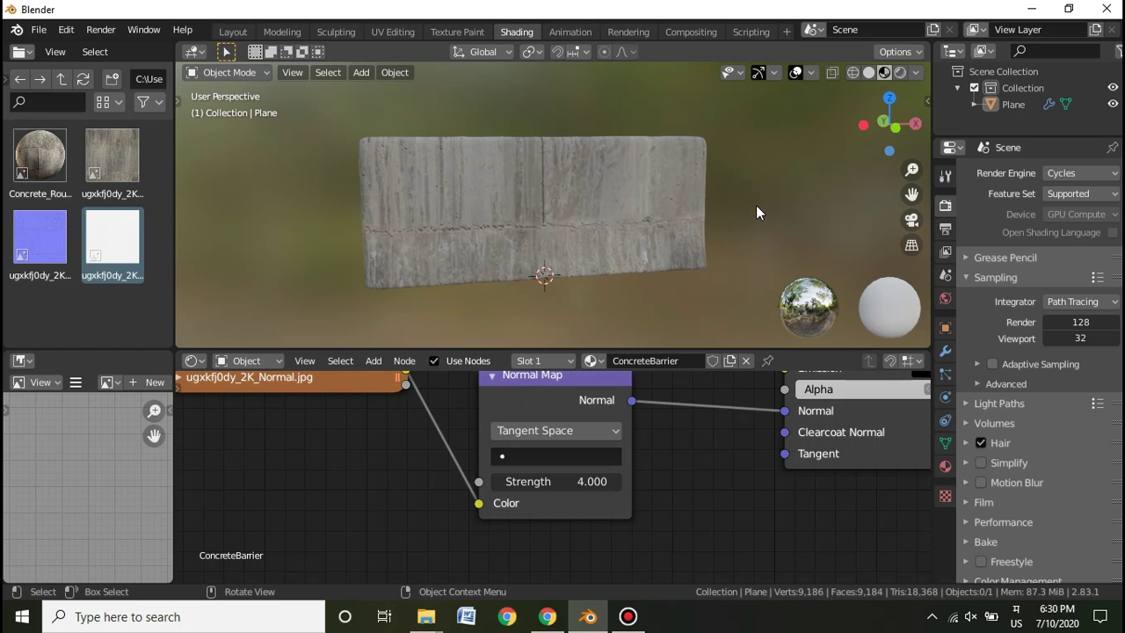
- Add a sun light to the scene and rotate it, first freely and then about the Z axis
{"action": "key", "text": "shift+a"}
{"action": "mouse_move", "coordinate": [703, 411]}
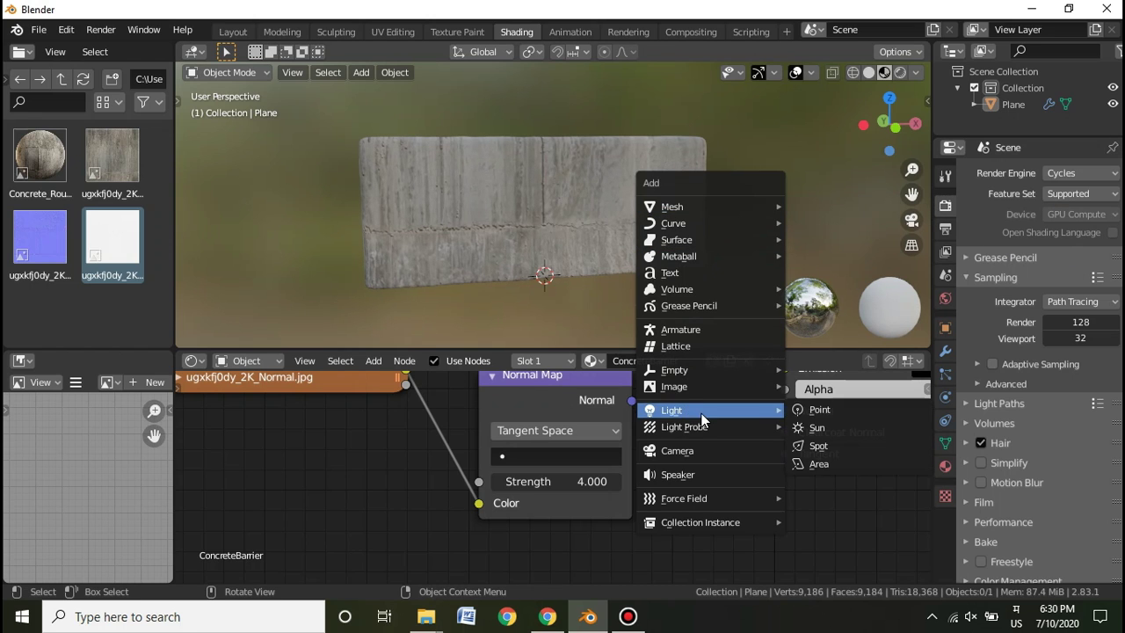
{"action": "left_click", "coordinate": [822, 429]}
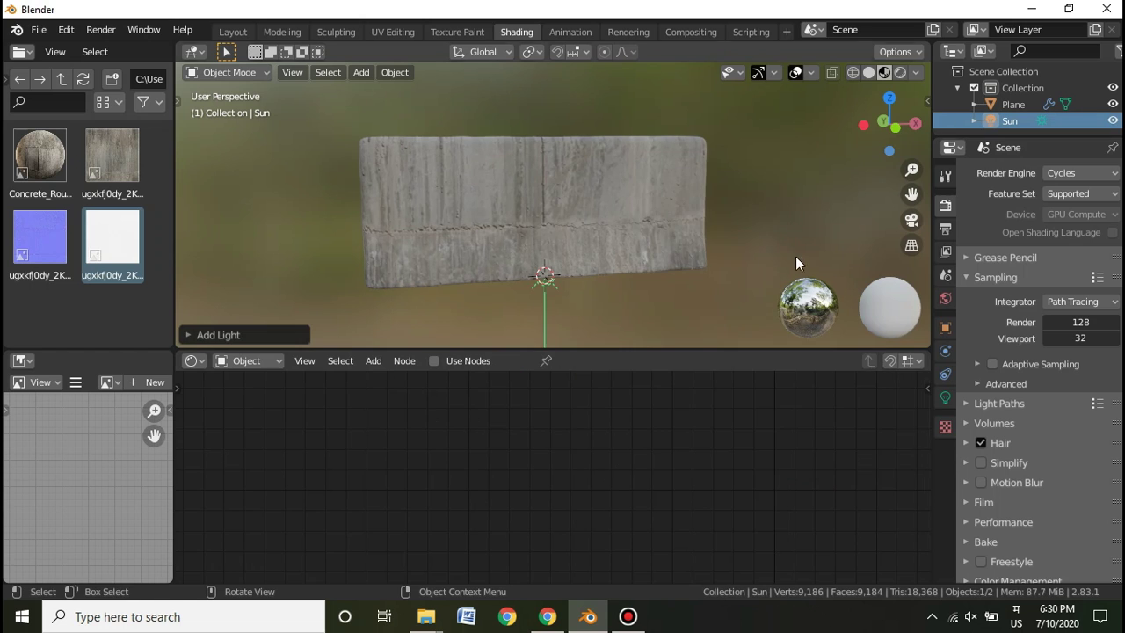
{"action": "key", "text": "r"}
{"action": "left_click", "coordinate": [747, 259]}
{"action": "key", "text": "r"}
{"action": "key", "text": "z"}
{"action": "left_click", "coordinate": [609, 163]}
- Move the sun light about 10.6 m away beside the barrier and set its strength to 3
{"action": "key", "text": "g"}
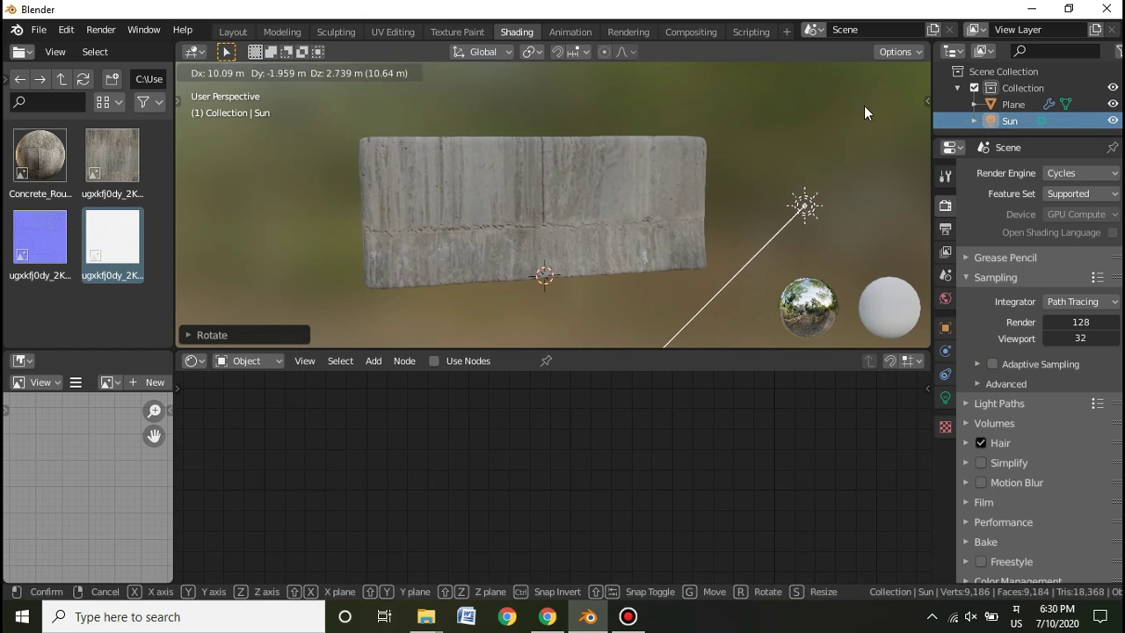
{"action": "left_click", "coordinate": [865, 107]}
{"action": "left_click", "coordinate": [945, 397]}
{"action": "left_click", "coordinate": [1070, 281]}
{"action": "type", "text": "3"}
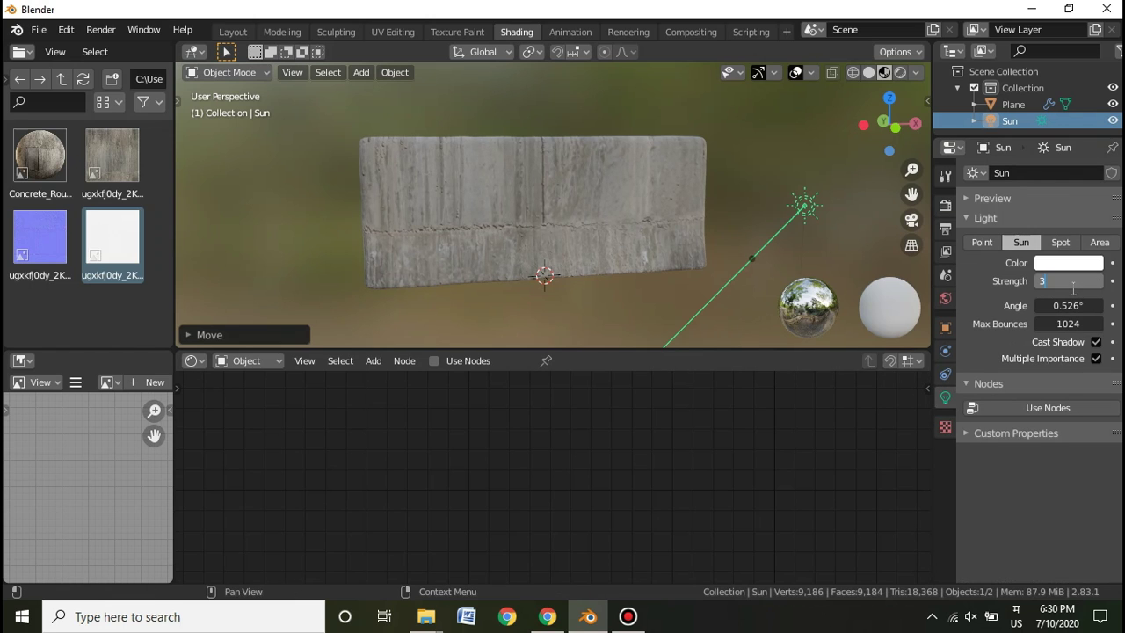
{"action": "left_click", "coordinate": [899, 80]}
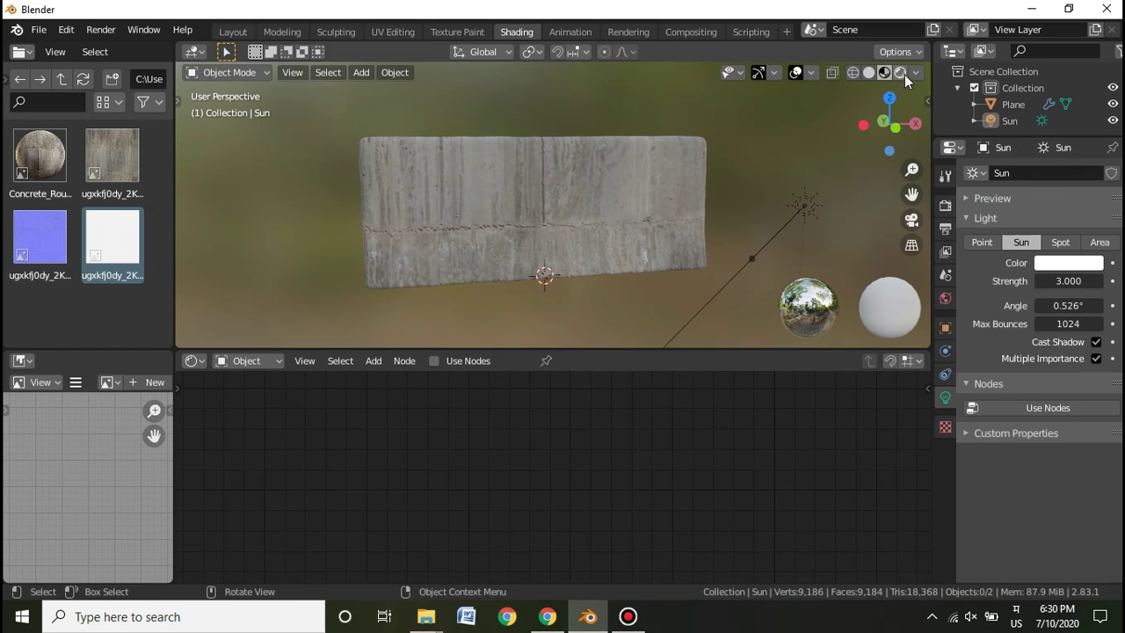
- Switch the viewport to rendered shading and examine the lit concrete surface of the barrier from several views
{"action": "left_click", "coordinate": [903, 73]}
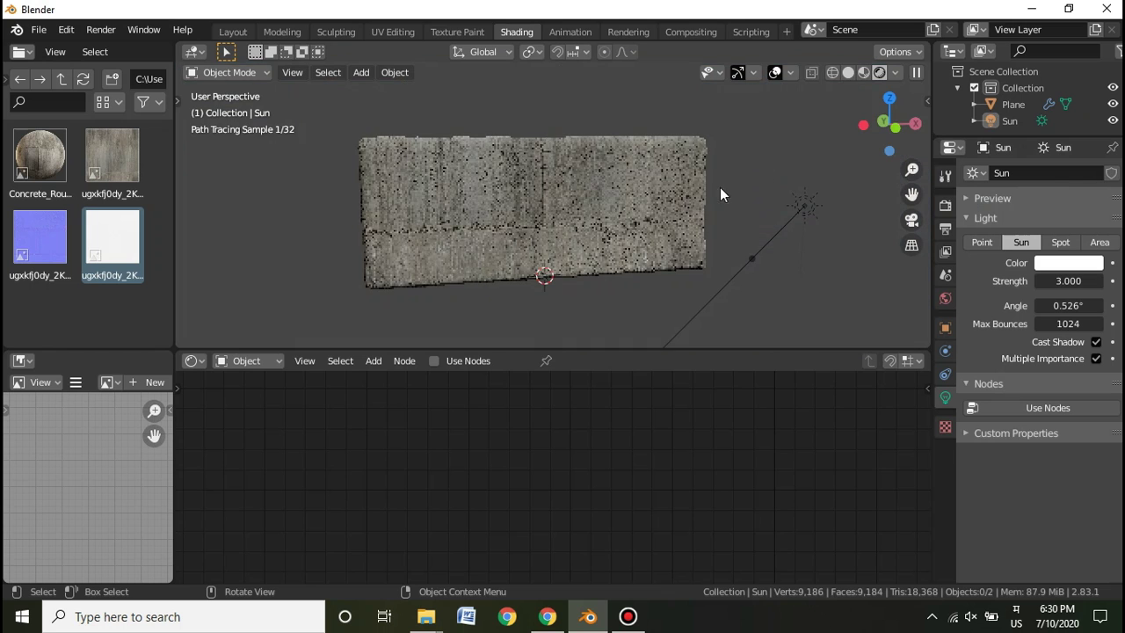
{"action": "middle_click_drag", "start_coordinate": [792, 193], "coordinate": [780, 177]}
{"action": "scroll", "coordinate": [603, 176], "scroll_direction": "up", "scroll_amount": 3}
{"action": "middle_click_drag", "start_coordinate": [602, 176], "coordinate": [615, 178]}
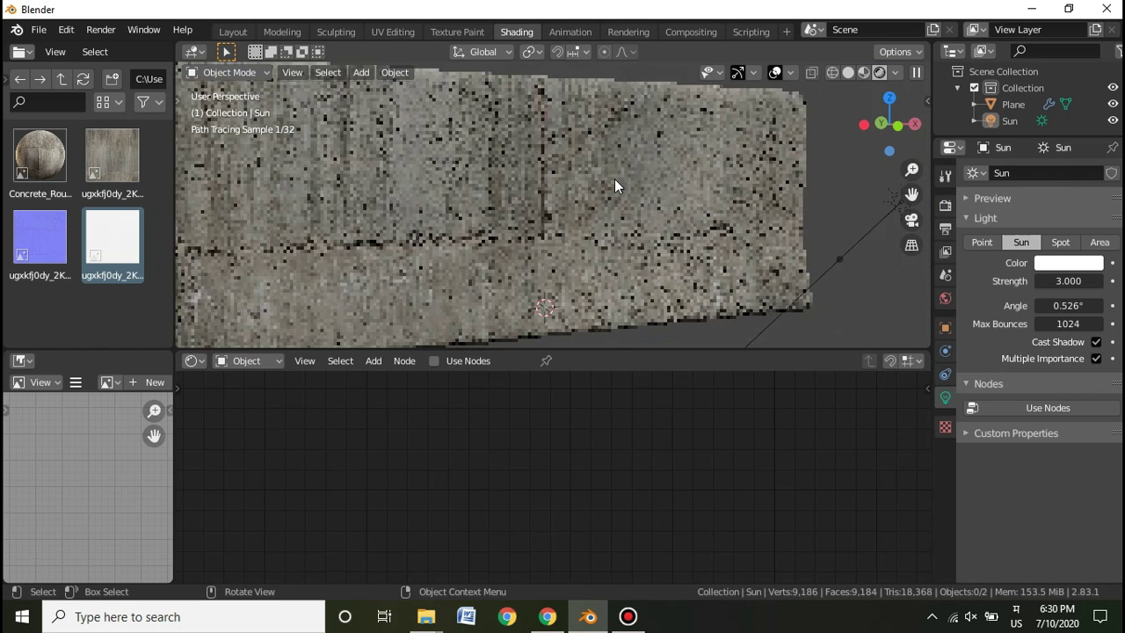
{"action": "scroll", "coordinate": [615, 178], "scroll_direction": "down", "scroll_amount": 2}
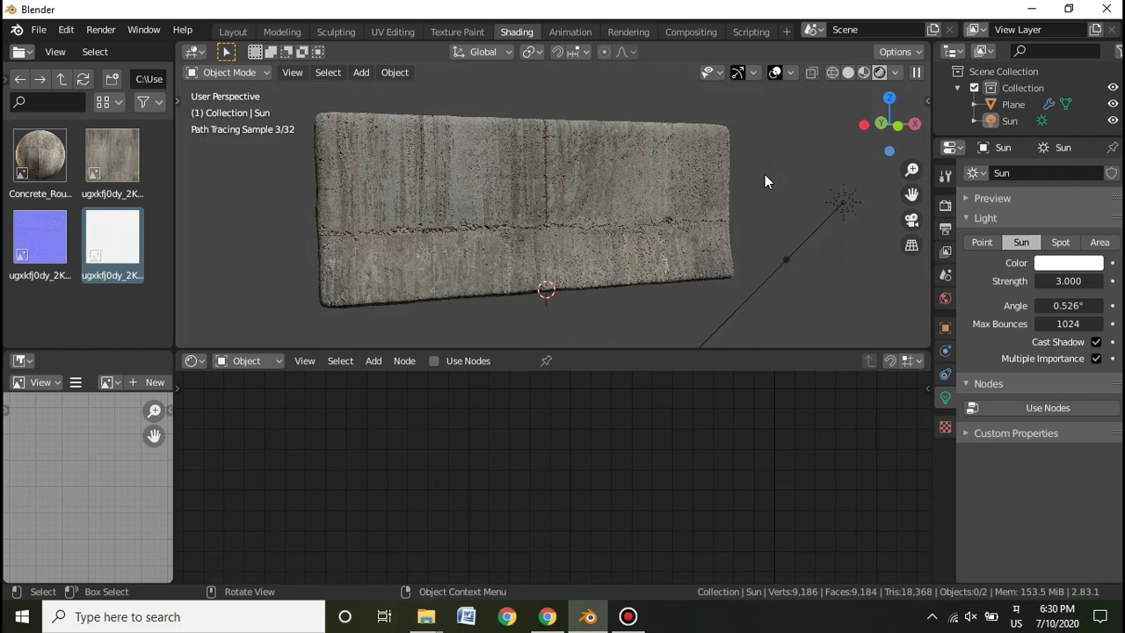
{"action": "middle_click_drag", "start_coordinate": [660, 185], "coordinate": [662, 186], "text": "shift"}
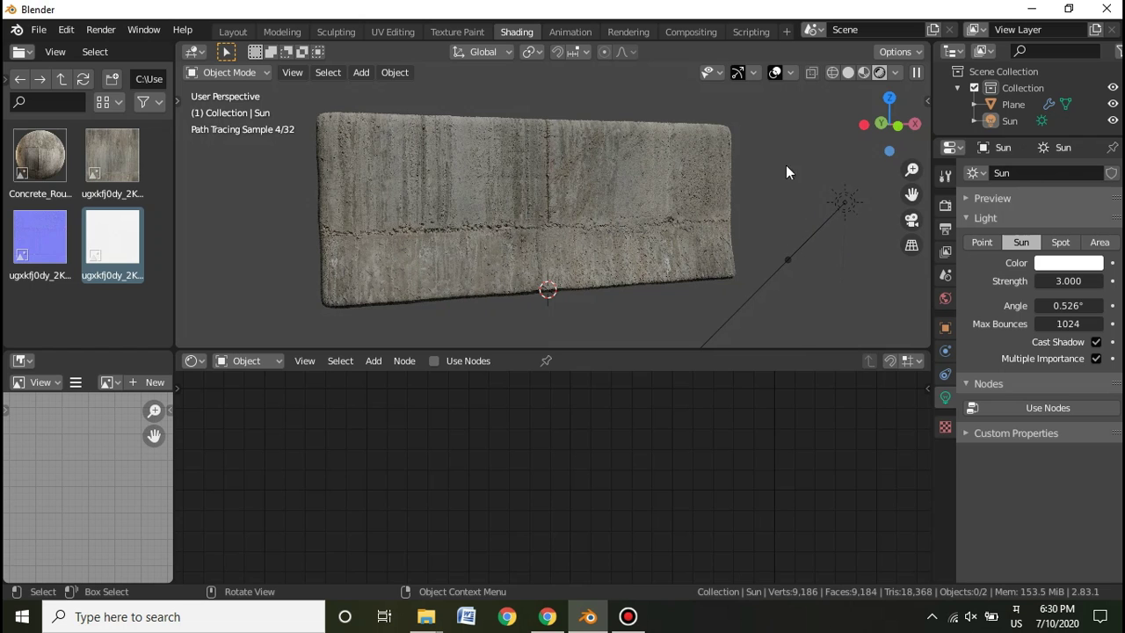
{"action": "mouse_move", "coordinate": [594, 237]}
{"action": "middle_mouse_down"}
{"action": "mouse_move", "coordinate": [744, 204]}
{"action": "mouse_move", "coordinate": [711, 193]}
{"action": "middle_mouse_up"}
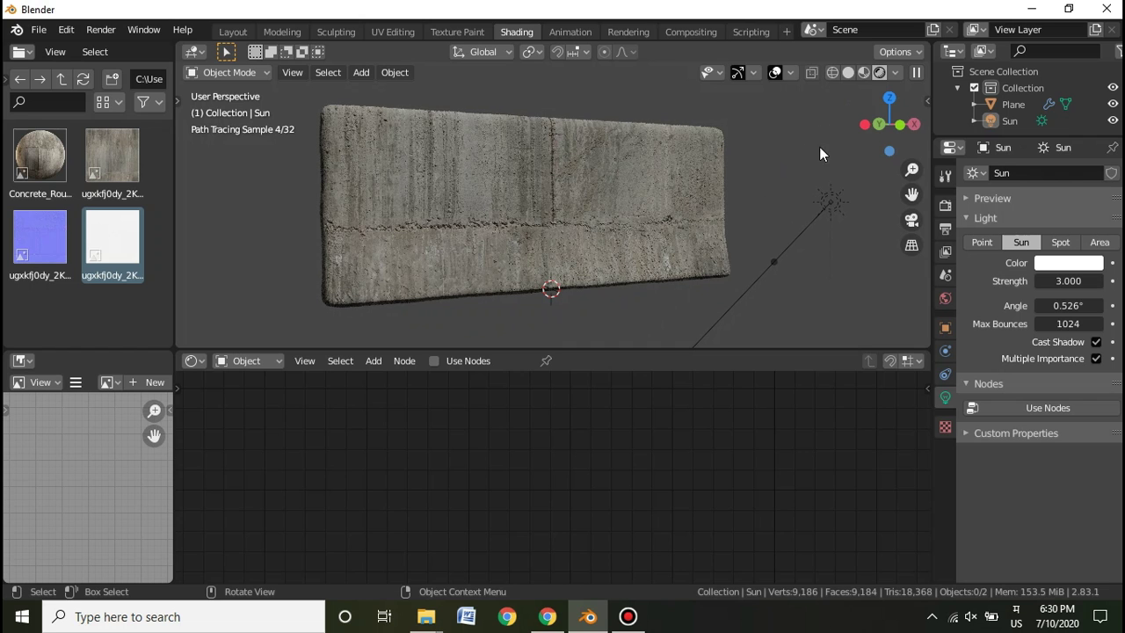
- Select the barrier and return the viewport to solid shading
{"action": "left_click", "coordinate": [622, 216]}
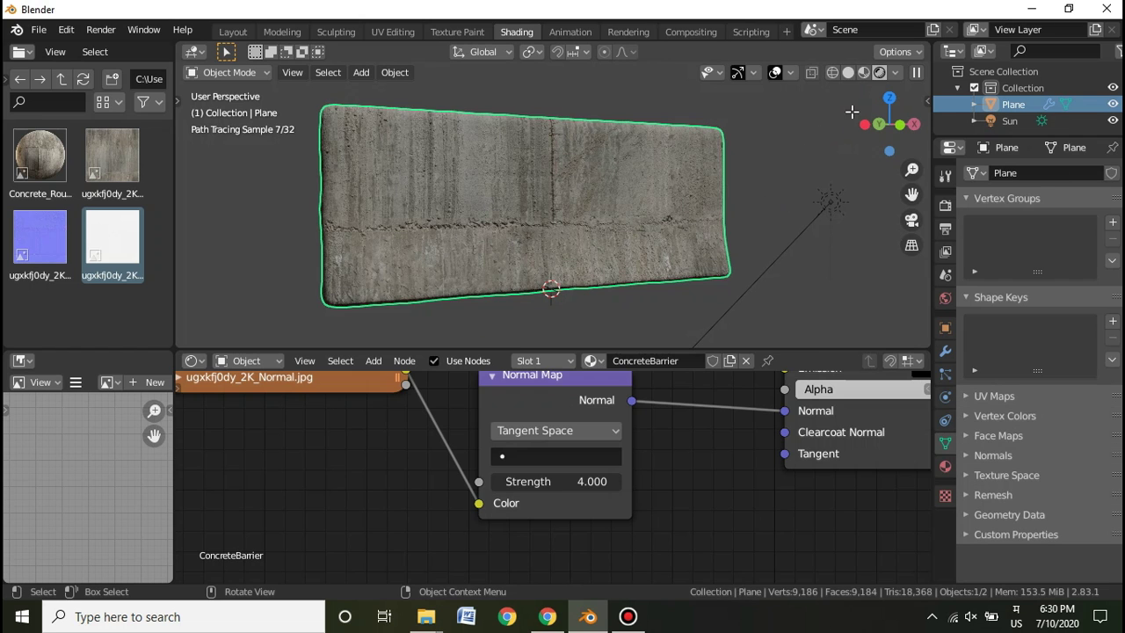
{"action": "left_click", "coordinate": [847, 74]}
{"action": "scroll", "coordinate": [675, 469], "scroll_direction": "down", "scroll_amount": 5}
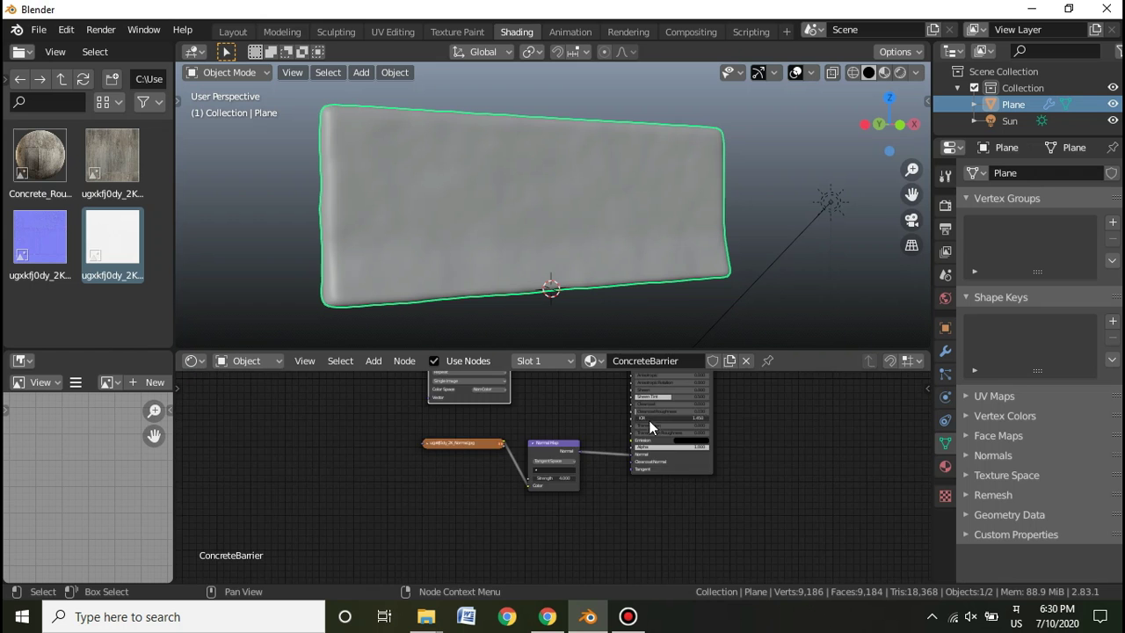
- Duplicate the Principled BSDF and Normal Map nodes together and place the copies above the original node setup
{"action": "middle_click_drag", "start_coordinate": [607, 508], "coordinate": [609, 529]}
{"action": "scroll", "coordinate": [721, 473], "scroll_direction": "down", "scroll_amount": 1}
{"action": "middle_click_drag", "start_coordinate": [776, 480], "coordinate": [831, 505]}
{"action": "left_click", "coordinate": [704, 425]}
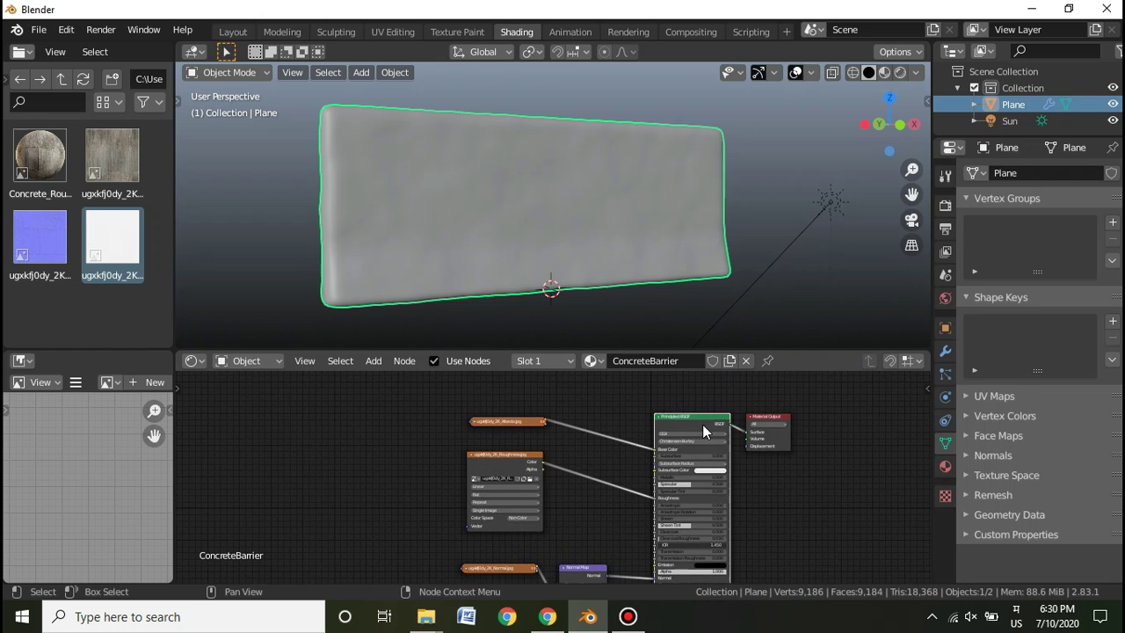
{"action": "middle_click_drag", "start_coordinate": [670, 546], "coordinate": [670, 497]}
{"action": "left_click", "coordinate": [574, 526], "text": "shift"}
{"action": "middle_click_drag", "start_coordinate": [669, 435], "coordinate": [673, 545]}
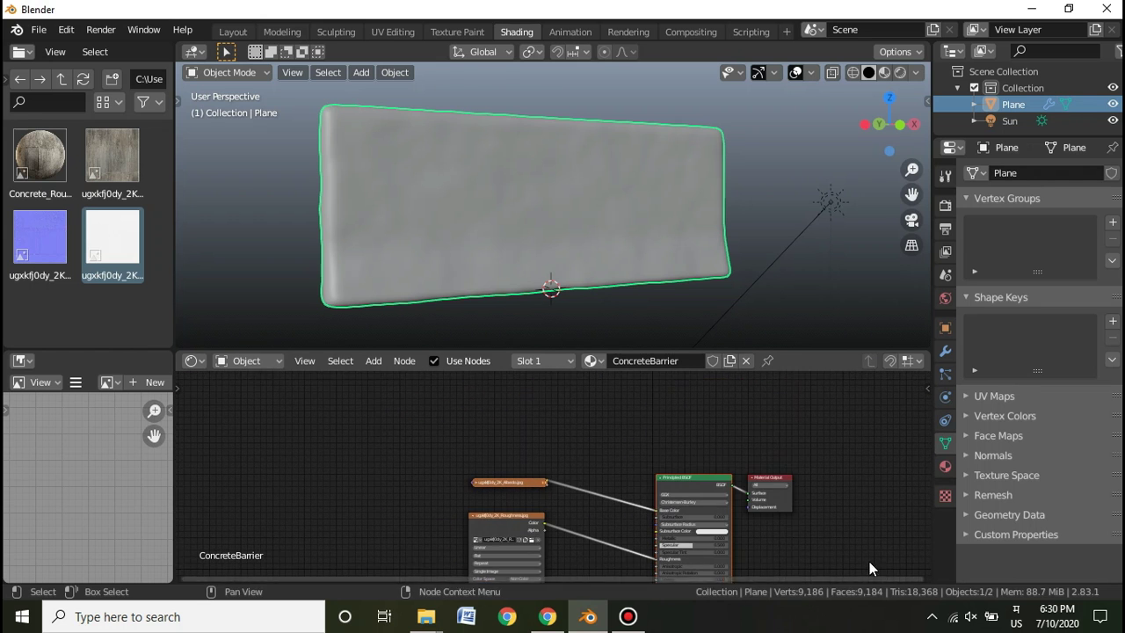
{"action": "key", "text": "shift+d"}
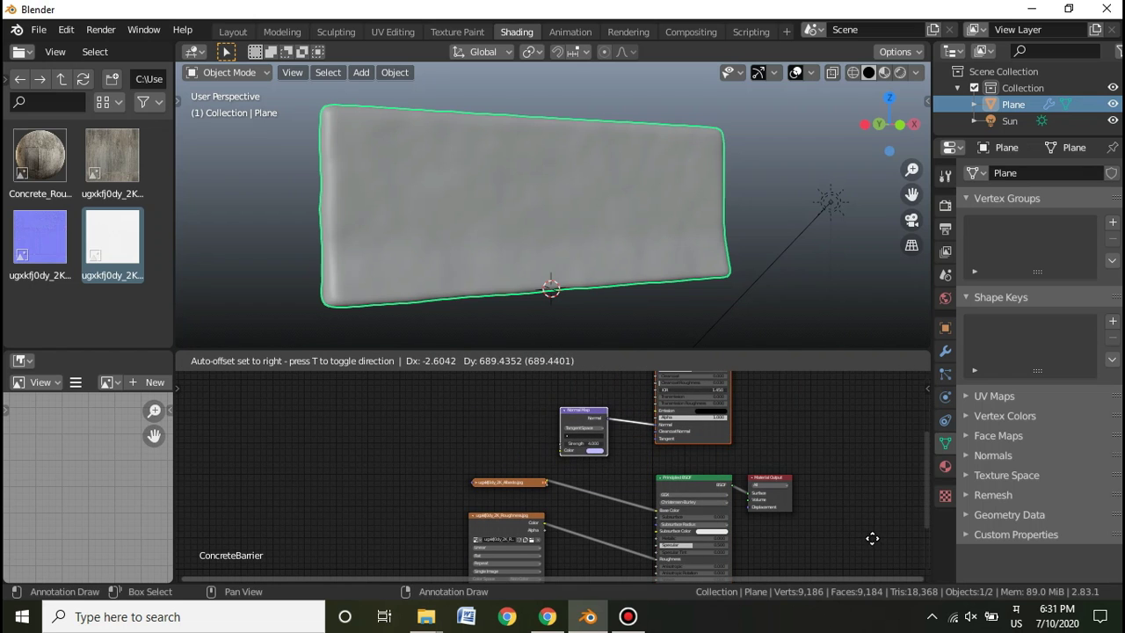
{"action": "left_click", "coordinate": [871, 535]}
- Collapse the roughness texture and original Normal Map nodes and regroup the texture nodes beside the original Principled BSDF
{"action": "middle_click_drag", "start_coordinate": [803, 469], "coordinate": [794, 484]}
{"action": "left_click_drag", "start_coordinate": [499, 496], "coordinate": [491, 558]}
{"action": "left_click", "coordinate": [465, 531]}
{"action": "left_click", "coordinate": [465, 536]}
{"action": "middle_click_drag", "start_coordinate": [520, 516], "coordinate": [526, 493]}
{"action": "left_click_drag", "start_coordinate": [520, 485], "coordinate": [511, 543]}
{"action": "middle_click_drag", "start_coordinate": [615, 493], "coordinate": [581, 387]}
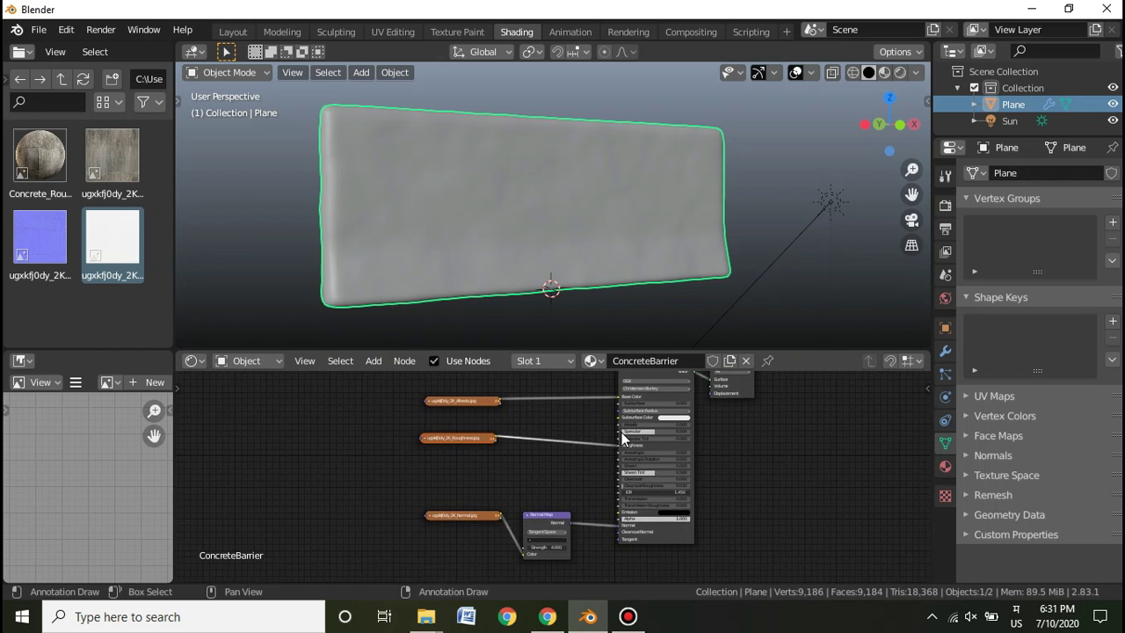
{"action": "left_click", "coordinate": [536, 519]}
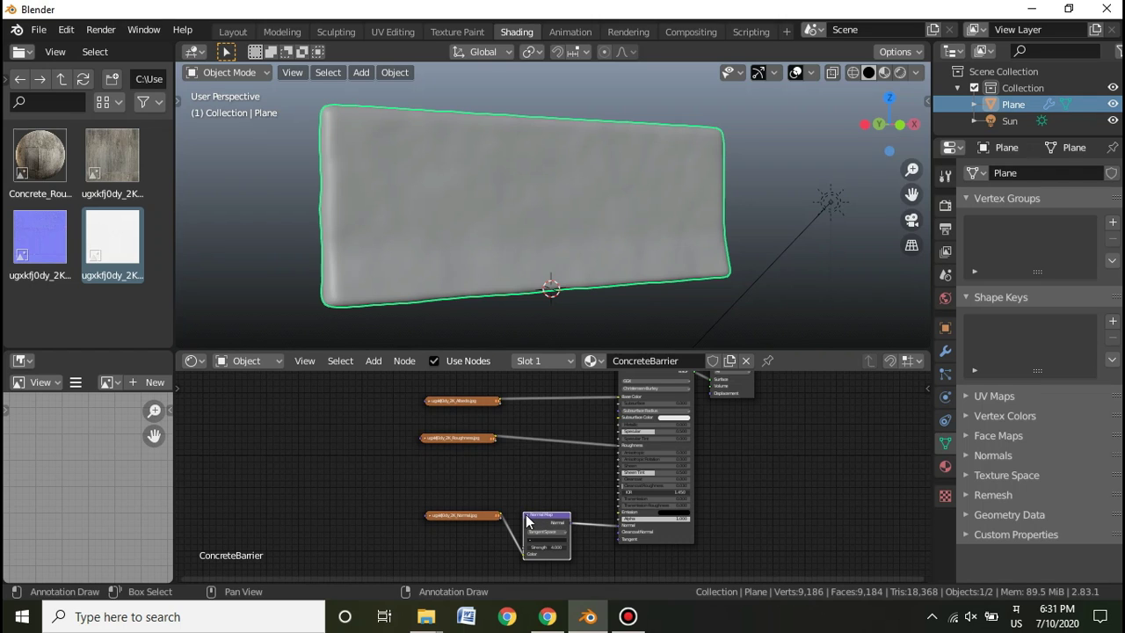
{"action": "left_click", "coordinate": [528, 516]}
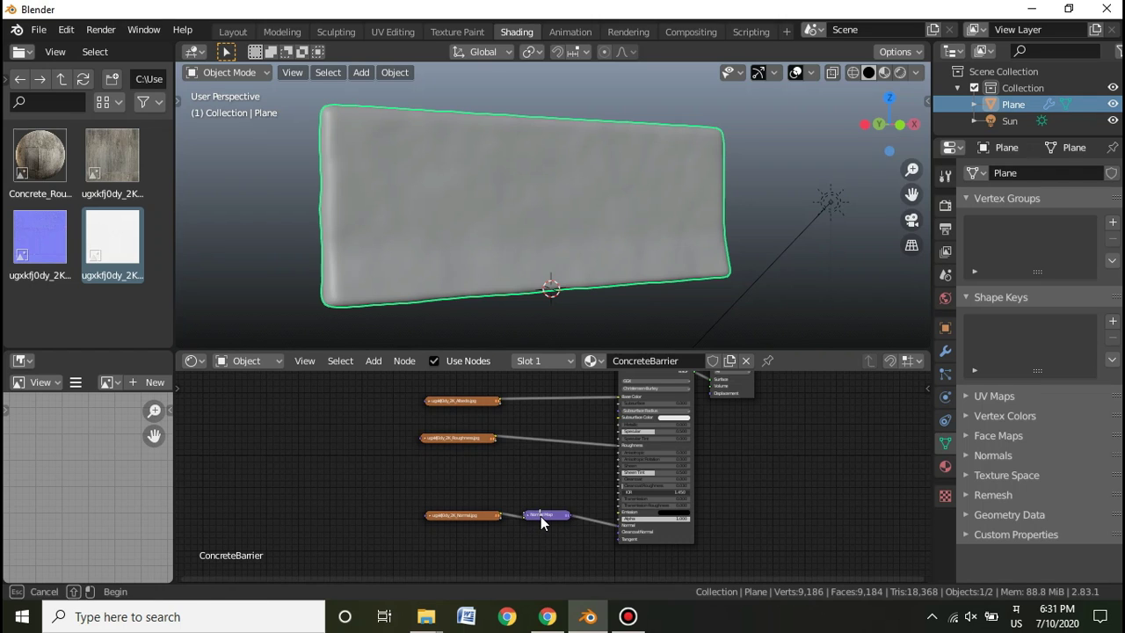
- Reposition the duplicated Normal Map node next to the duplicated Principled BSDF
{"action": "scroll", "coordinate": [758, 470], "scroll_direction": "down", "scroll_amount": 4}
{"action": "middle_click_drag", "start_coordinate": [756, 459], "coordinate": [768, 568]}
{"action": "scroll", "coordinate": [741, 460], "scroll_direction": "up", "scroll_amount": 4}
{"action": "middle_click_drag", "start_coordinate": [741, 460], "coordinate": [773, 493]}
{"action": "left_click_drag", "start_coordinate": [588, 484], "coordinate": [603, 482]}
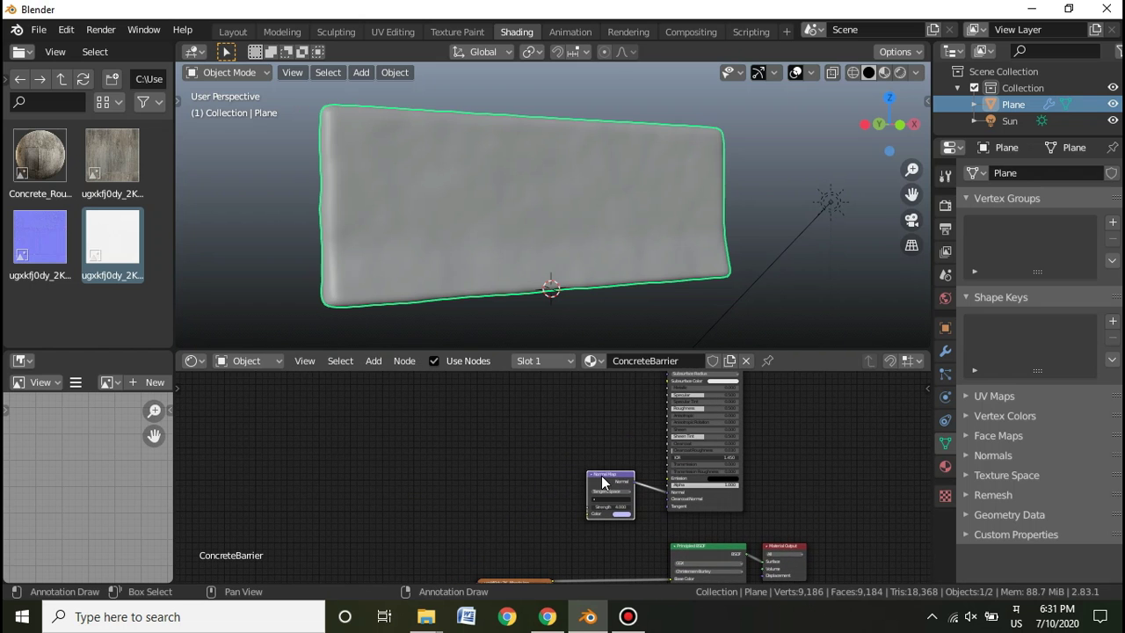
- Add ugtmehro_2K_Albedo.jpg from the other concrete texture folder and connect its Color to the duplicated Principled BSDF's Base Color
{"action": "left_click", "coordinate": [62, 79]}
{"action": "double_click", "coordinate": [113, 163]}
{"action": "middle_click_drag", "start_coordinate": [498, 452], "coordinate": [461, 535]}
{"action": "scroll", "coordinate": [507, 476], "scroll_direction": "up", "scroll_amount": 1}
{"action": "scroll", "coordinate": [507, 481], "scroll_direction": "up", "scroll_amount": 1}
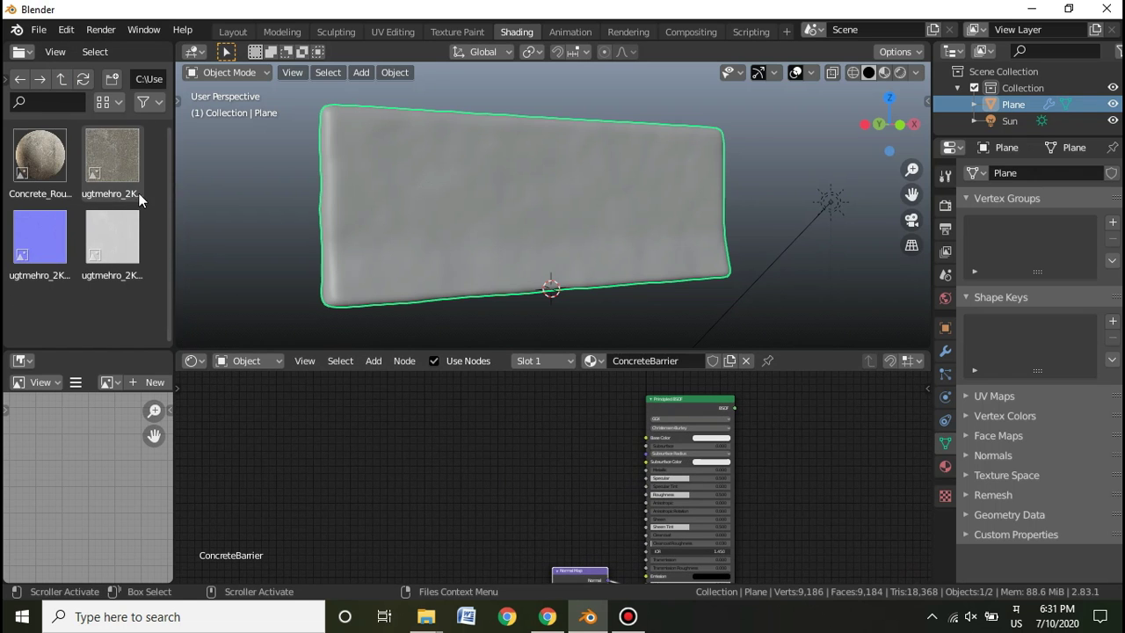
{"action": "left_click_drag", "start_coordinate": [134, 172], "coordinate": [479, 442]}
{"action": "left_click_drag", "start_coordinate": [564, 451], "coordinate": [643, 438]}
{"action": "left_click_drag", "start_coordinate": [549, 442], "coordinate": [556, 421]}
- Add ugtmehro_2K_Normal.jpg, set its color space to Non-Color, and connect its Color to the duplicated Normal Map node
{"action": "left_click_drag", "start_coordinate": [39, 237], "coordinate": [451, 570]}
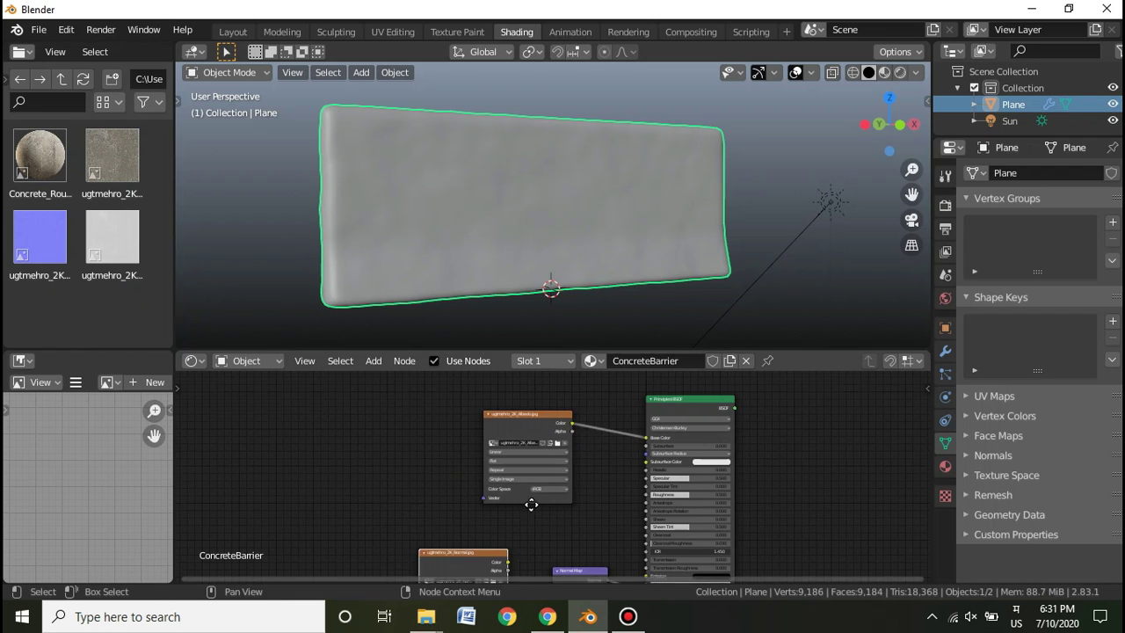
{"action": "middle_click_drag", "start_coordinate": [451, 570], "coordinate": [489, 503]}
{"action": "scroll", "coordinate": [523, 534], "scroll_direction": "up", "scroll_amount": 3}
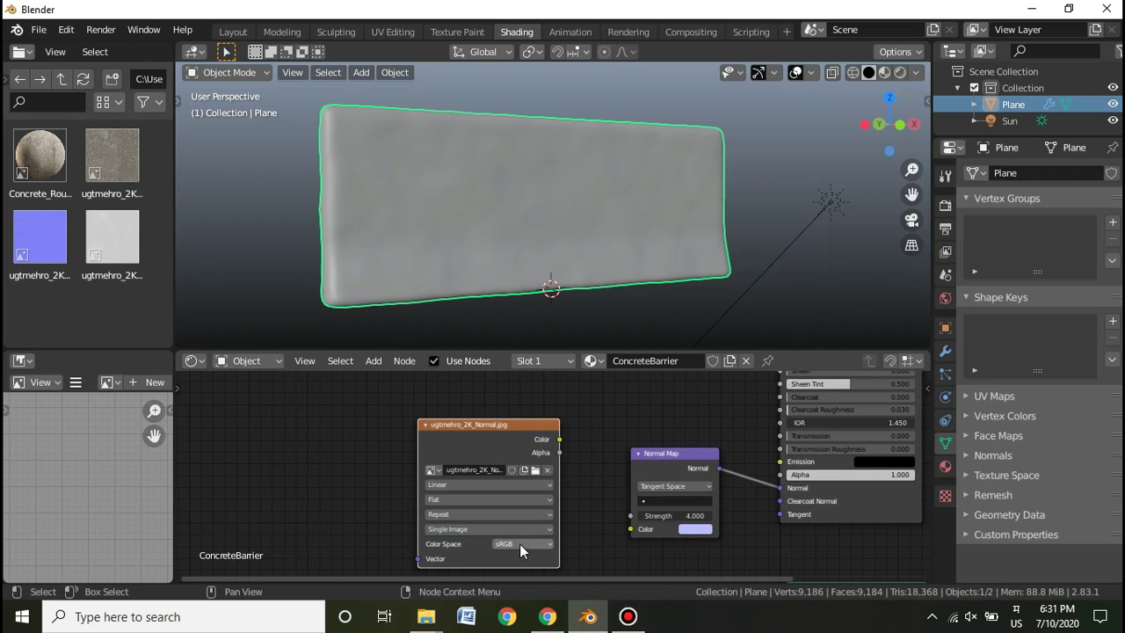
{"action": "left_click", "coordinate": [519, 544]}
{"action": "left_click", "coordinate": [528, 491]}
{"action": "left_click_drag", "start_coordinate": [559, 439], "coordinate": [631, 528]}
- Collapse the ugtmehro normal texture and its Normal Map node and line them up beside the duplicated Principled BSDF
{"action": "left_click", "coordinate": [426, 425]}
{"action": "left_click_drag", "start_coordinate": [483, 427], "coordinate": [492, 492]}
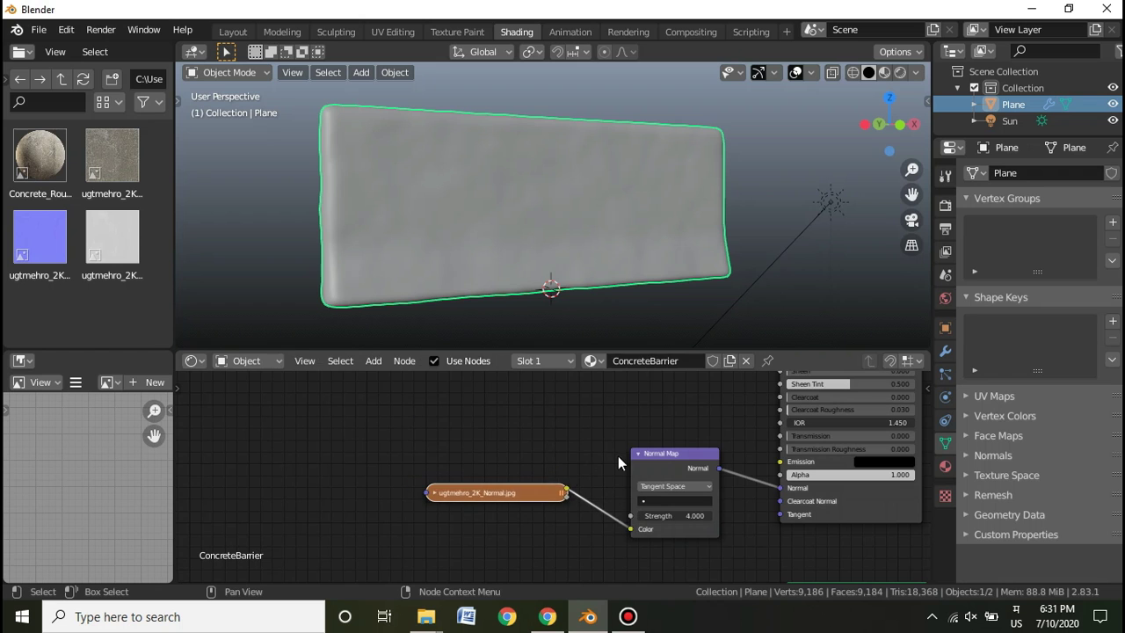
{"action": "left_click", "coordinate": [637, 454]}
{"action": "left_click_drag", "start_coordinate": [653, 457], "coordinate": [653, 477]}
{"action": "middle_click_drag", "start_coordinate": [560, 439], "coordinate": [577, 521]}
{"action": "scroll", "coordinate": [554, 471], "scroll_direction": "down", "scroll_amount": 5}
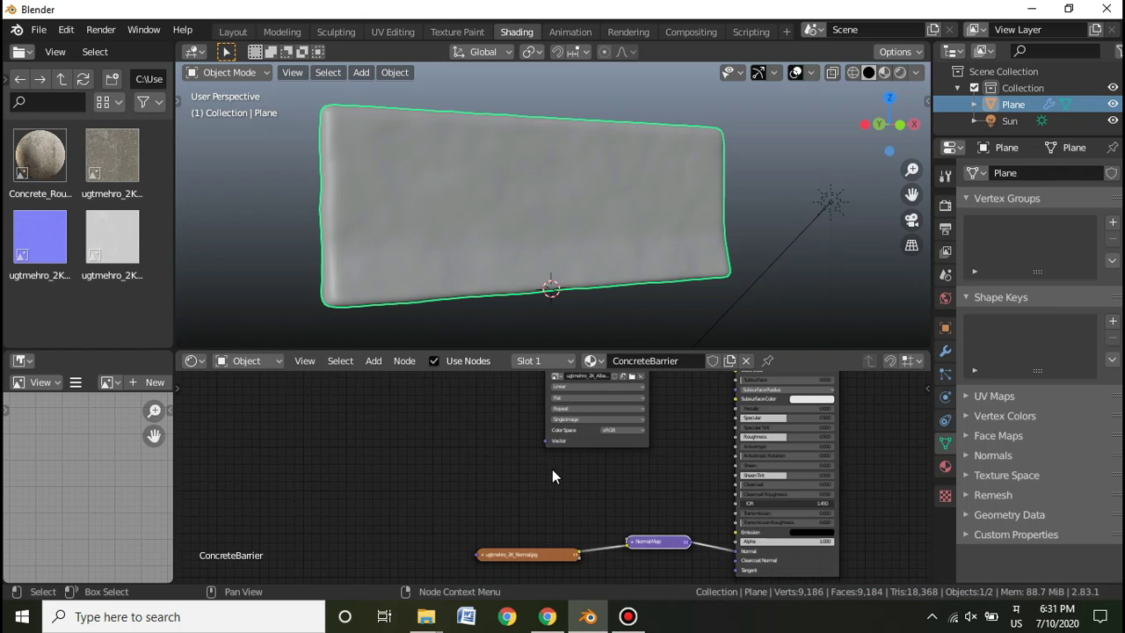
- Add ugtmehro_2K_Roughness.jpg, set its color space to Non-Color, and connect its Color to the duplicated Principled BSDF's Roughness
{"action": "left_click_drag", "start_coordinate": [95, 266], "coordinate": [579, 497]}
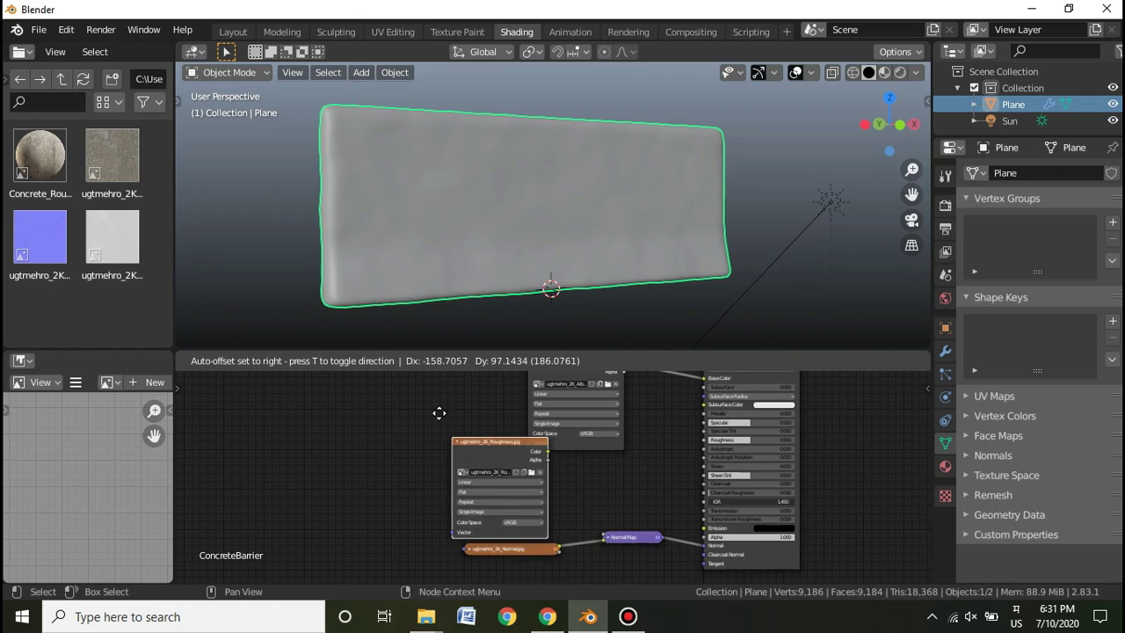
{"action": "left_click", "coordinate": [451, 489]}
{"action": "left_click", "coordinate": [451, 489]}
{"action": "left_click", "coordinate": [463, 516]}
{"action": "left_click_drag", "start_coordinate": [480, 415], "coordinate": [704, 440]}
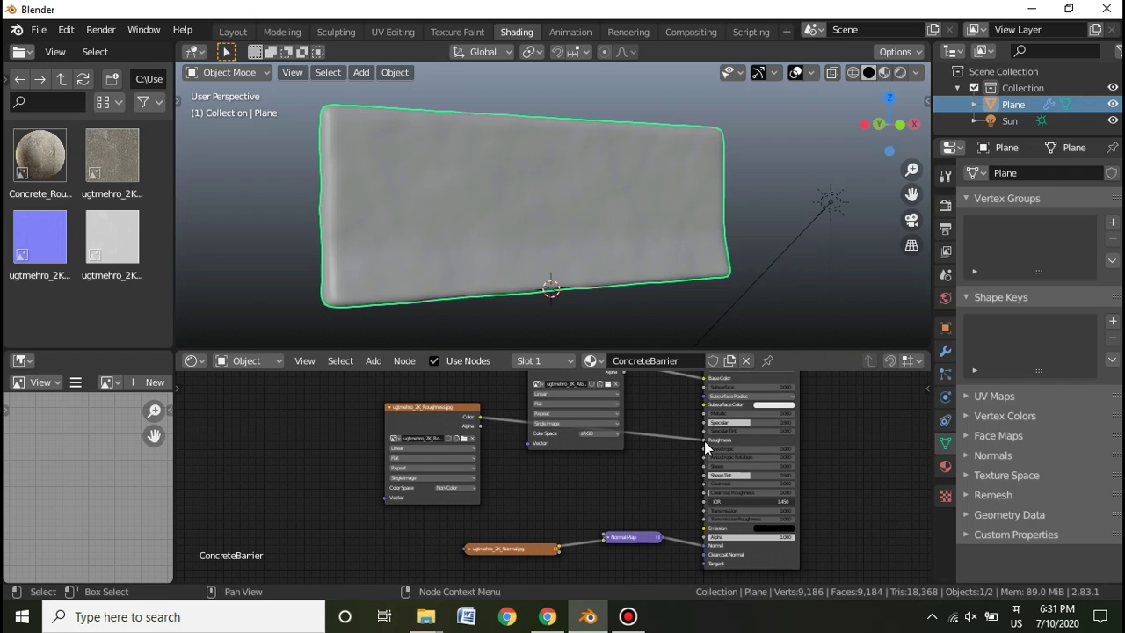
{"action": "scroll", "coordinate": [571, 466], "scroll_direction": "down", "scroll_amount": 3}
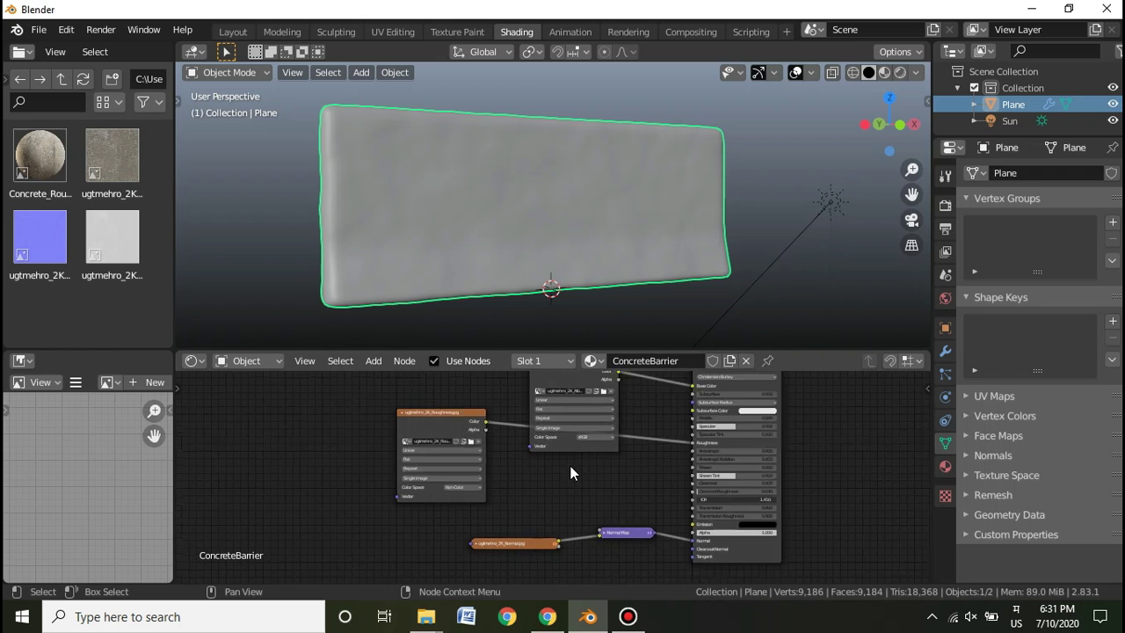
- Move the Material Output node away from the original Principled BSDF and cut the link between them
{"action": "middle_click_drag", "start_coordinate": [815, 504], "coordinate": [720, 415]}
{"action": "left_click_drag", "start_coordinate": [642, 507], "coordinate": [745, 389]}
{"action": "middle_click_drag", "start_coordinate": [652, 430], "coordinate": [620, 459]}
{"action": "left_click", "coordinate": [715, 496]}
{"action": "right_click_drag", "start_coordinate": [628, 436], "coordinate": [710, 536], "text": "ctrl"}
{"action": "mouse_move", "coordinate": [711, 442]}
{"action": "middle_mouse_down"}
{"action": "mouse_move", "coordinate": [694, 454]}
{"action": "mouse_move", "coordinate": [717, 451]}
{"action": "mouse_move", "coordinate": [610, 536]}
{"action": "middle_mouse_up"}
{"action": "scroll", "coordinate": [693, 455], "scroll_direction": "up", "scroll_amount": 1}
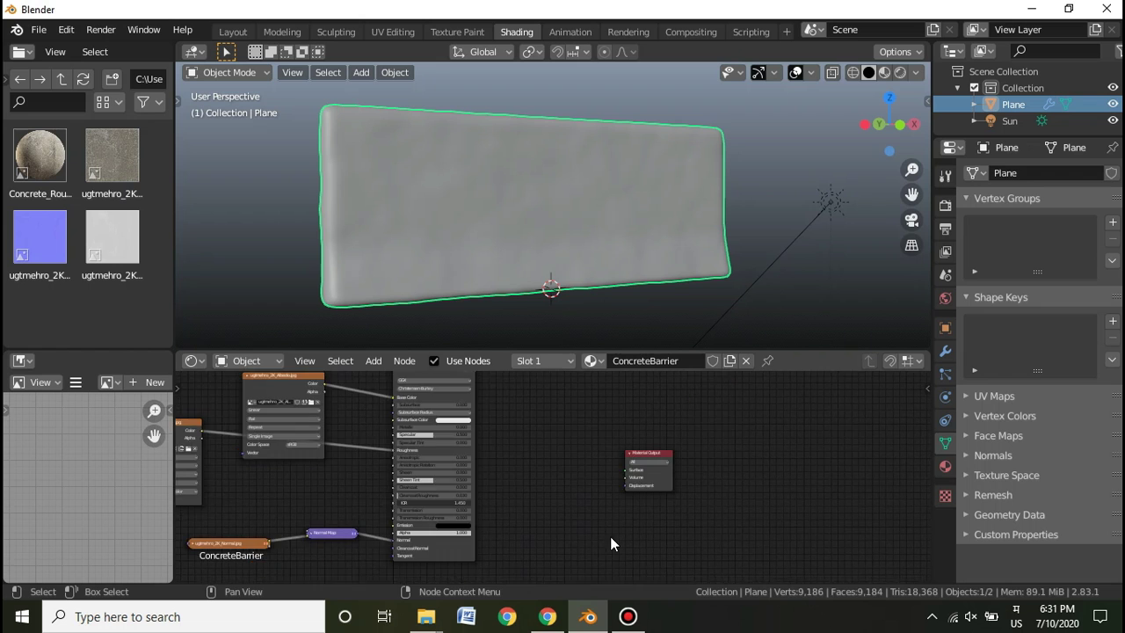
- Connect the duplicated Principled BSDF's output to the Material Output's Surface input
{"action": "scroll", "coordinate": [608, 533], "scroll_direction": "up", "scroll_amount": 5}
{"action": "middle_click_drag", "start_coordinate": [555, 432], "coordinate": [536, 495]}
{"action": "scroll", "coordinate": [469, 416], "scroll_direction": "down", "scroll_amount": 2}
{"action": "left_click_drag", "start_coordinate": [441, 395], "coordinate": [631, 519]}
{"action": "left_click_drag", "start_coordinate": [440, 434], "coordinate": [395, 389]}
- Preview the second concrete material on the barrier in rendered shading, deselect the barrier, and return to solid shading
{"action": "left_click", "coordinate": [900, 72]}
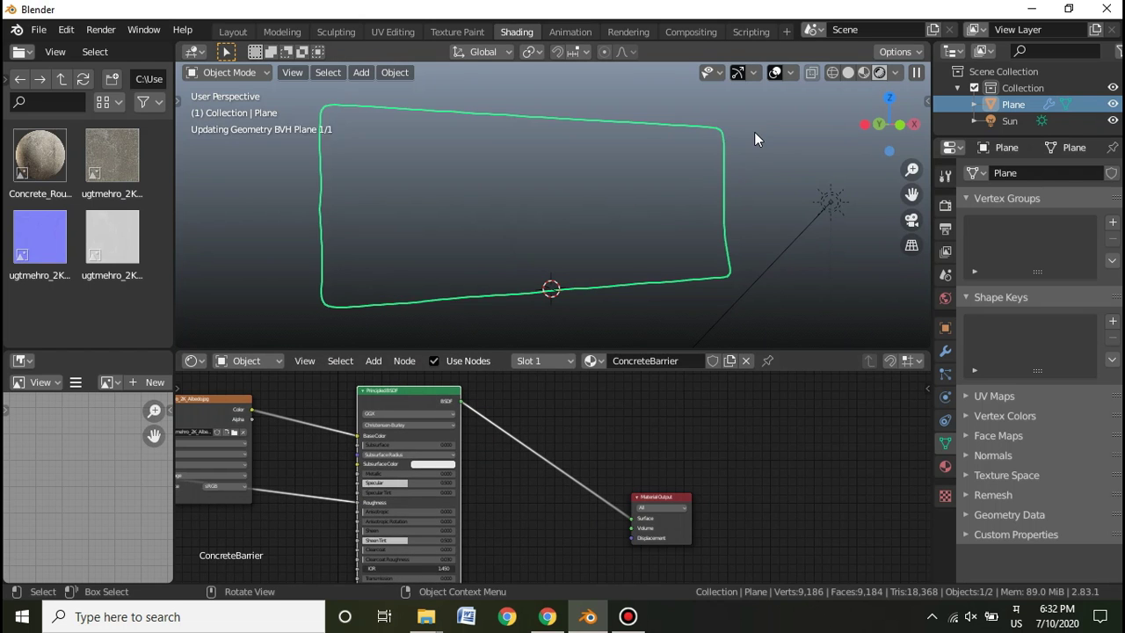
{"action": "left_click", "coordinate": [758, 141]}
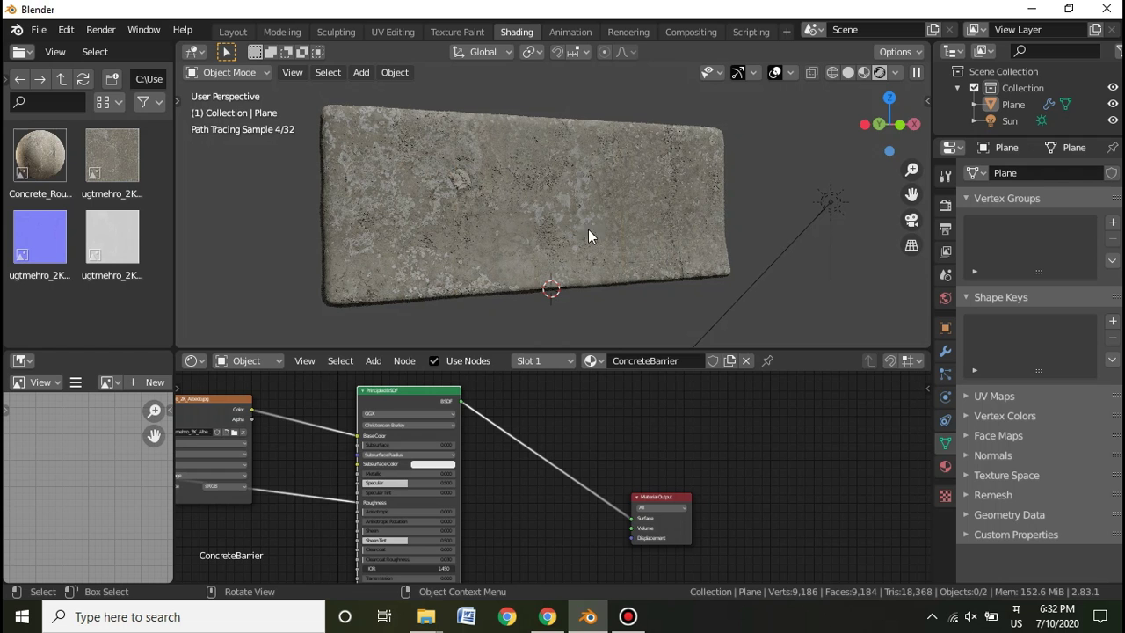
{"action": "left_click", "coordinate": [850, 72]}
- Move the Material Output node farther out and lower in the node graph
{"action": "scroll", "coordinate": [744, 402], "scroll_direction": "down", "scroll_amount": 5}
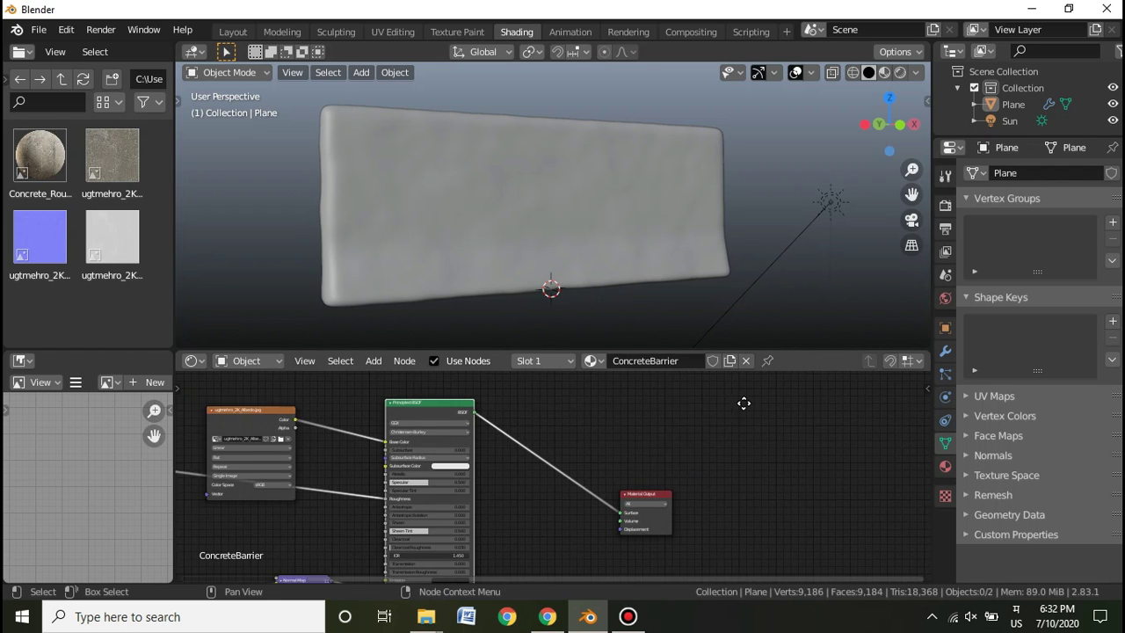
{"action": "middle_click_drag", "start_coordinate": [698, 498], "coordinate": [691, 422]}
{"action": "left_click_drag", "start_coordinate": [674, 430], "coordinate": [719, 490]}
{"action": "middle_click_drag", "start_coordinate": [600, 445], "coordinate": [507, 392]}
- Add a Mix Shader node between the two Principled BSDF nodes and the Material Output
{"action": "scroll", "coordinate": [578, 440], "scroll_direction": "down", "scroll_amount": 4}
{"action": "scroll", "coordinate": [563, 440], "scroll_direction": "up", "scroll_amount": 1}
{"action": "middle_click_drag", "start_coordinate": [603, 468], "coordinate": [572, 449]}
{"action": "scroll", "coordinate": [571, 449], "scroll_direction": "up", "scroll_amount": 1}
{"action": "key", "text": "shift+a"}
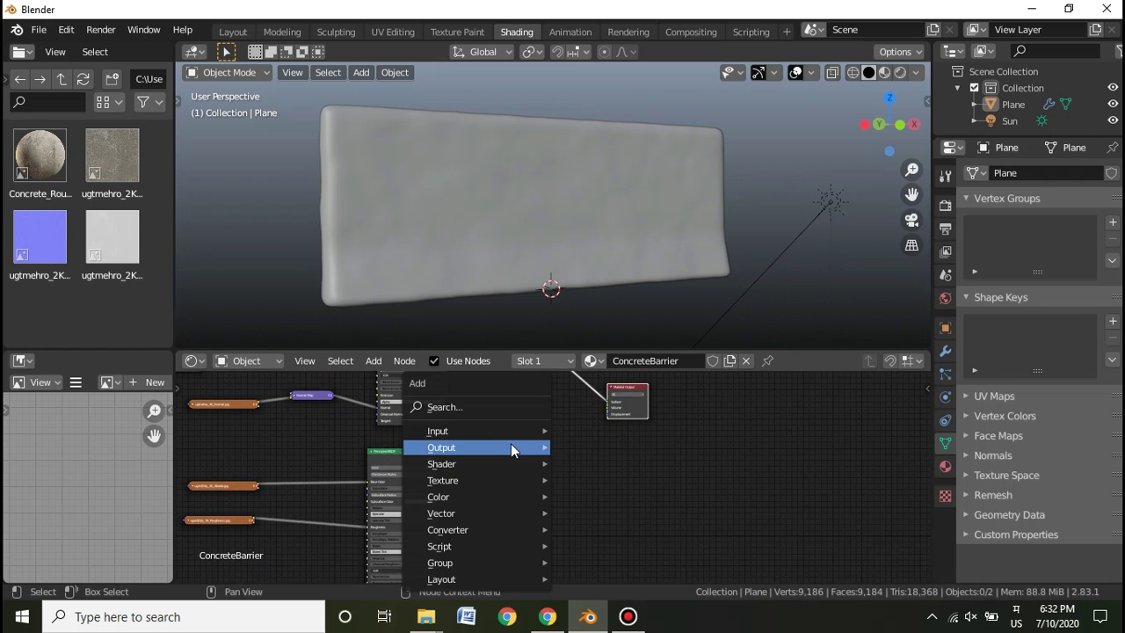
{"action": "left_click", "coordinate": [483, 409]}
{"action": "type", "text": "mix"}
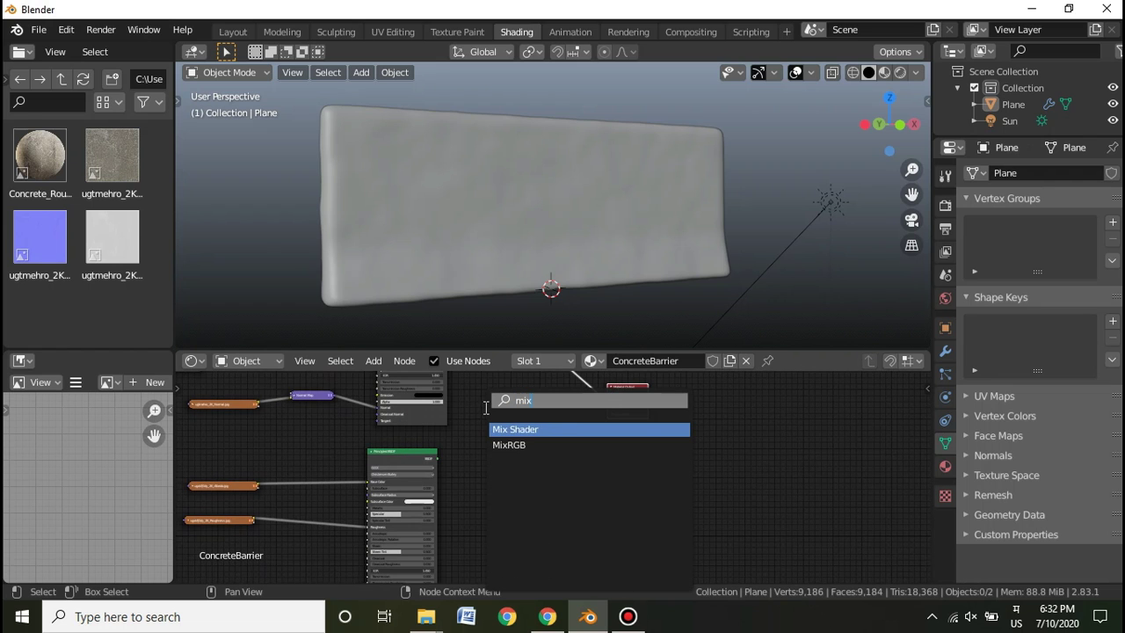
{"action": "left_click", "coordinate": [566, 434]}
{"action": "left_click", "coordinate": [541, 425]}
- Connect the original Principled BSDF to the Mix Shader's second Shader input and cut the duplicate's link to the Material Output
{"action": "scroll", "coordinate": [558, 477], "scroll_direction": "up", "scroll_amount": 2}
{"action": "middle_click_drag", "start_coordinate": [557, 476], "coordinate": [592, 545]}
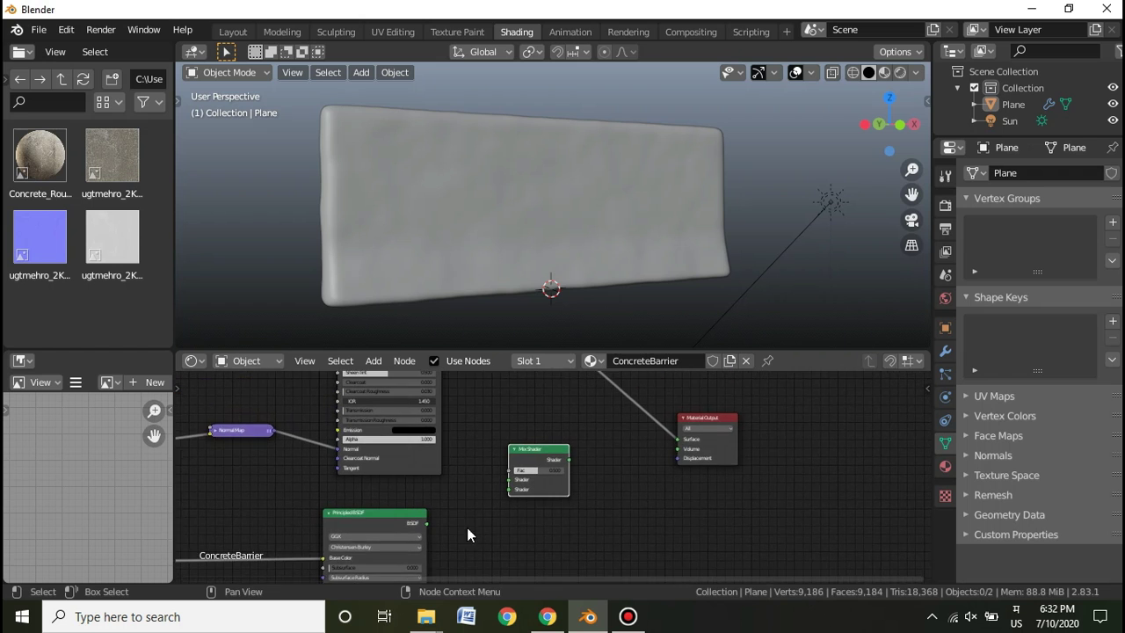
{"action": "scroll", "coordinate": [467, 528], "scroll_direction": "up", "scroll_amount": 2}
{"action": "left_click_drag", "start_coordinate": [405, 532], "coordinate": [502, 493]}
{"action": "middle_click_drag", "start_coordinate": [620, 458], "coordinate": [659, 499]}
{"action": "left_click_drag", "start_coordinate": [573, 482], "coordinate": [608, 446]}
{"action": "right_click_drag", "start_coordinate": [672, 445], "coordinate": [693, 410], "text": "ctrl"}
- Connect the duplicated Principled BSDF to the Mix Shader's first Shader input and the Mix Shader to the Material Output's Surface
{"action": "scroll", "coordinate": [651, 458], "scroll_direction": "down", "scroll_amount": 2}
{"action": "middle_click_drag", "start_coordinate": [633, 480], "coordinate": [622, 573]}
{"action": "scroll", "coordinate": [621, 573], "scroll_direction": "down", "scroll_amount": 2}
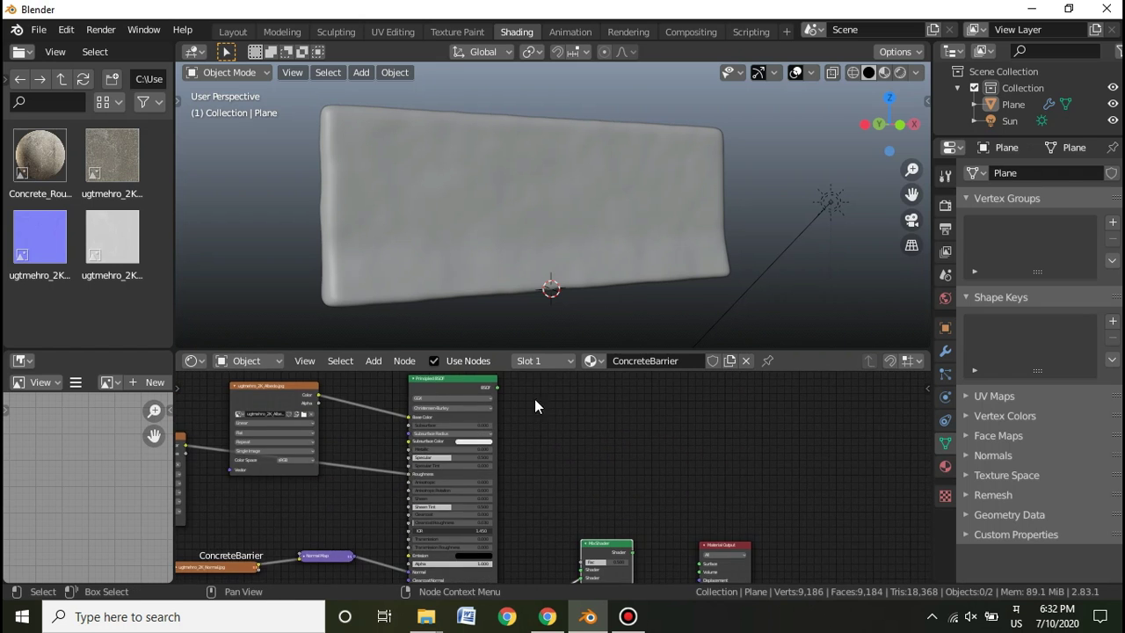
{"action": "left_click_drag", "start_coordinate": [498, 388], "coordinate": [701, 564]}
{"action": "middle_click_drag", "start_coordinate": [736, 439], "coordinate": [671, 329]}
{"action": "scroll", "coordinate": [674, 545], "scroll_direction": "up", "scroll_amount": 5}
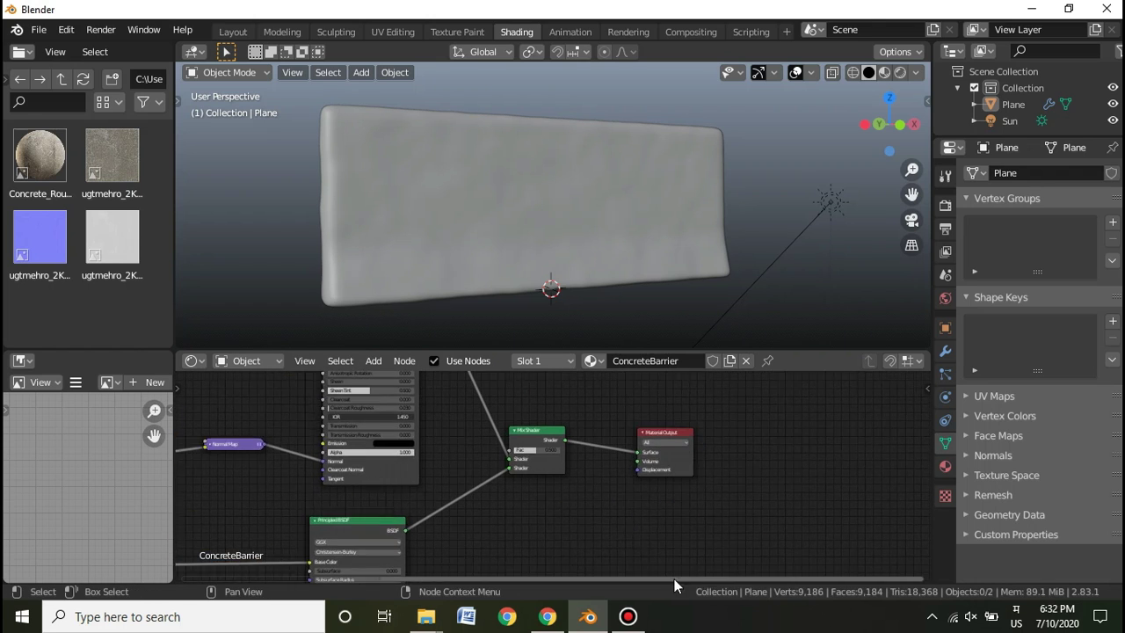
- Preview the mixed concrete material on the barrier in rendered shading and examine the node setup
{"action": "left_click", "coordinate": [904, 69]}
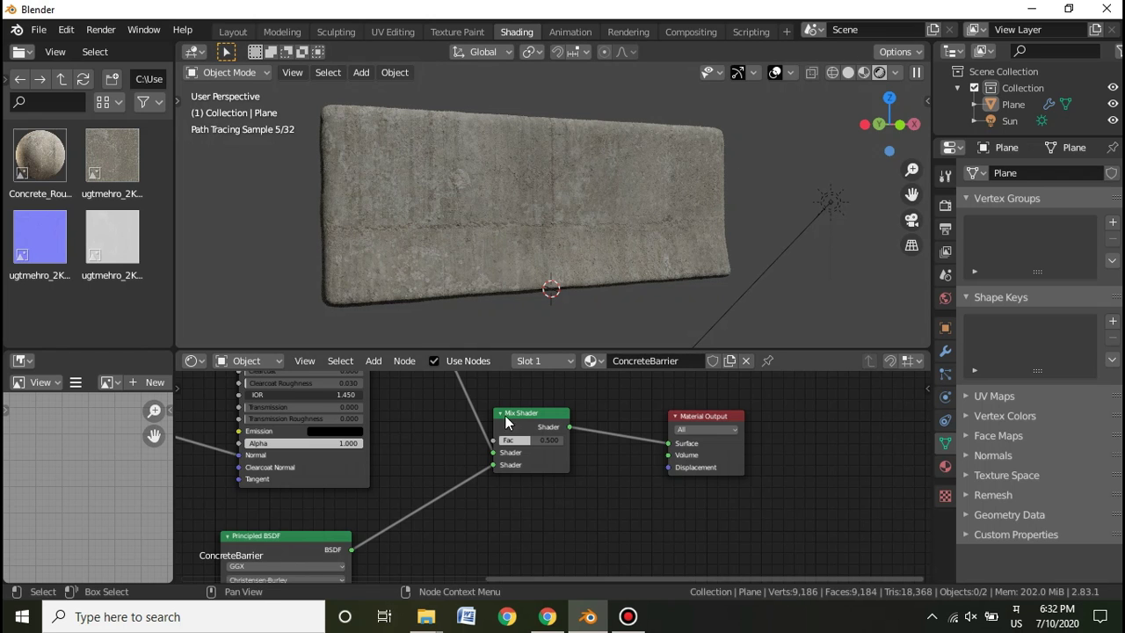
{"action": "middle_click_drag", "start_coordinate": [573, 461], "coordinate": [929, 440]}
{"action": "middle_click_drag", "start_coordinate": [491, 401], "coordinate": [468, 393]}
{"action": "scroll", "coordinate": [424, 401], "scroll_direction": "up", "scroll_amount": 1}
{"action": "left_click", "coordinate": [424, 401]}
{"action": "key", "text": "h"}
{"action": "key", "text": "h"}
{"action": "middle_click_drag", "start_coordinate": [525, 489], "coordinate": [236, 533]}
{"action": "scroll", "coordinate": [670, 437], "scroll_direction": "down", "scroll_amount": 2}
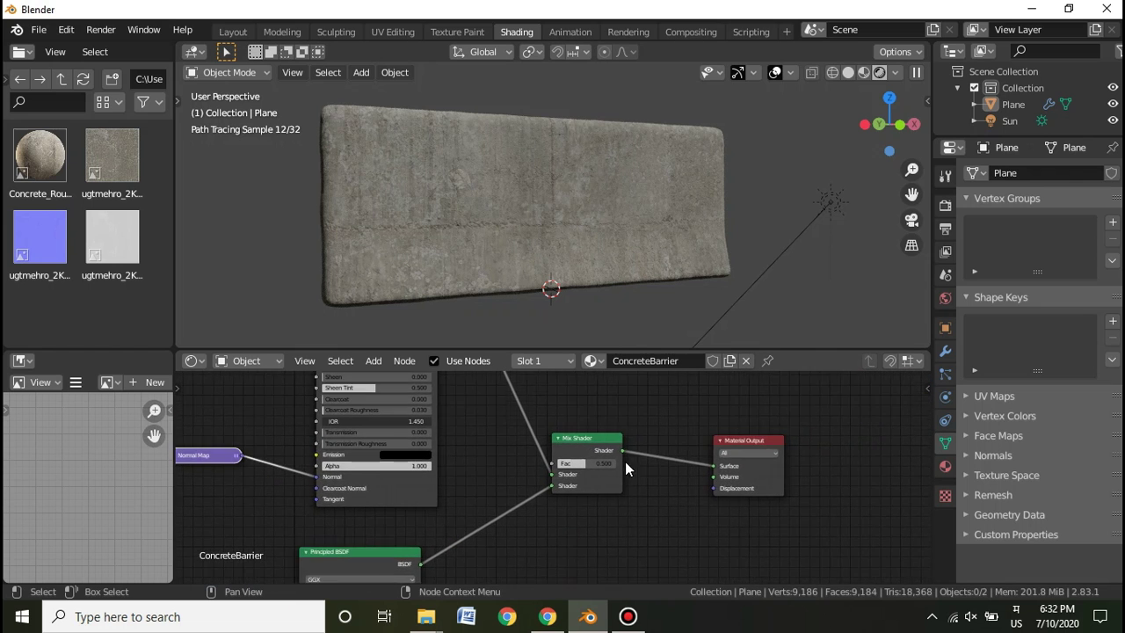
- Compare the two concrete materials by setting the Mix Shader's Fac to 0 and to 1
{"action": "scroll", "coordinate": [590, 458], "scroll_direction": "up", "scroll_amount": 2}
{"action": "left_click_drag", "start_coordinate": [625, 458], "coordinate": [562, 457]}
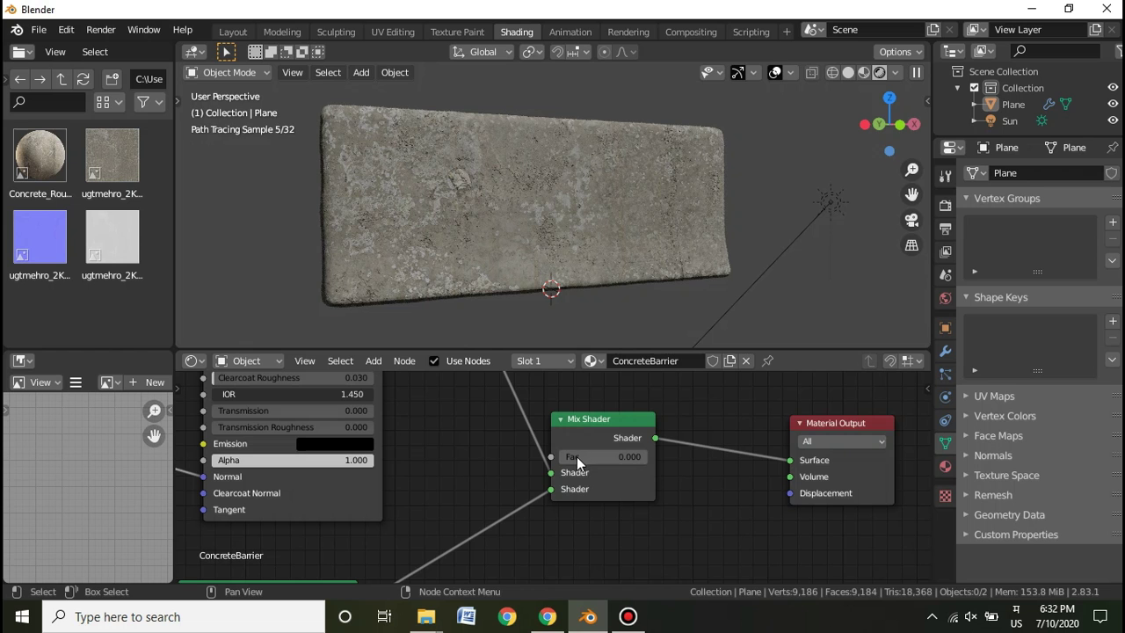
{"action": "left_click_drag", "start_coordinate": [572, 457], "coordinate": [633, 457]}
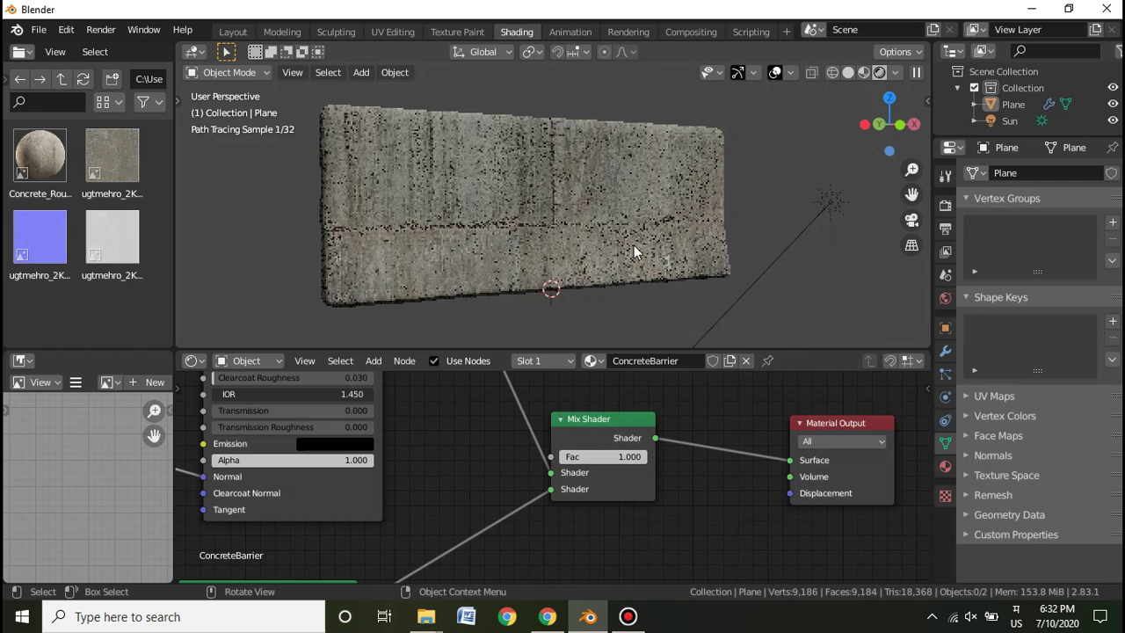
- Move the Mix Shader above the Material Output node and return the viewport to solid shading
{"action": "middle_click_drag", "start_coordinate": [527, 452], "coordinate": [528, 510]}
{"action": "scroll", "coordinate": [551, 468], "scroll_direction": "down", "scroll_amount": 4}
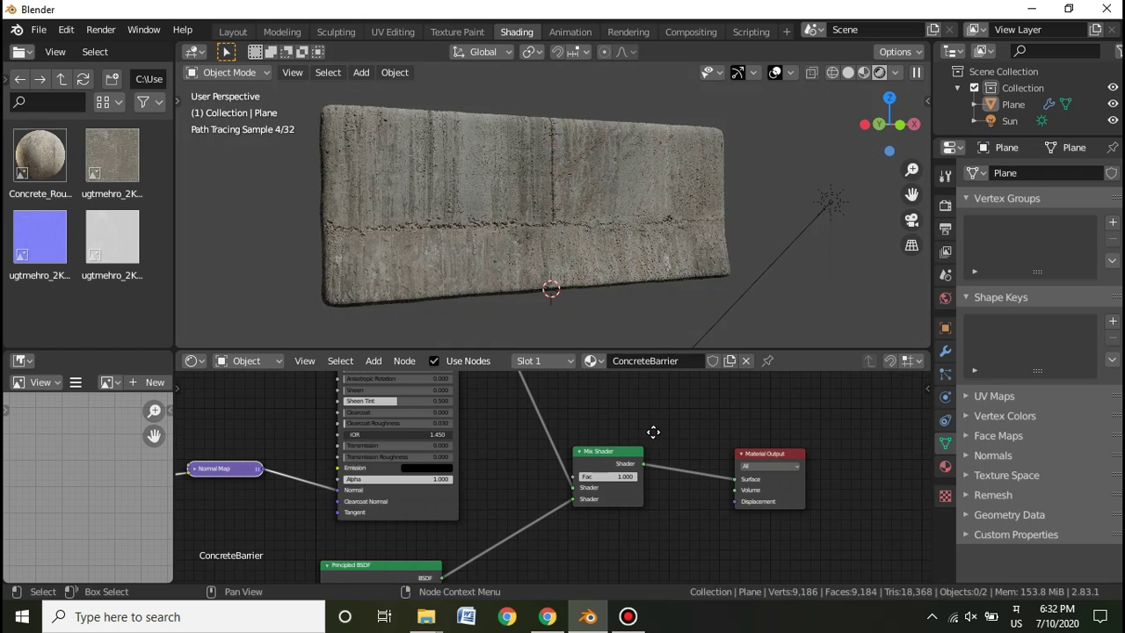
{"action": "scroll", "coordinate": [580, 497], "scroll_direction": "up", "scroll_amount": 2}
{"action": "left_click_drag", "start_coordinate": [589, 500], "coordinate": [661, 410]}
{"action": "scroll", "coordinate": [628, 532], "scroll_direction": "down", "scroll_amount": 2}
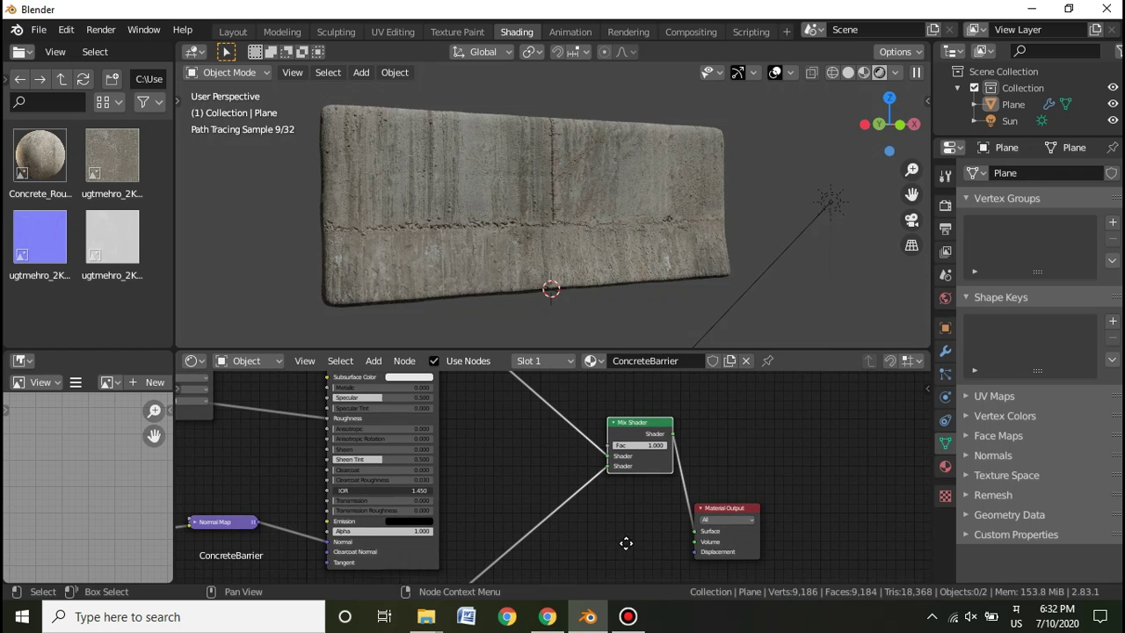
{"action": "middle_click_drag", "start_coordinate": [731, 435], "coordinate": [729, 443]}
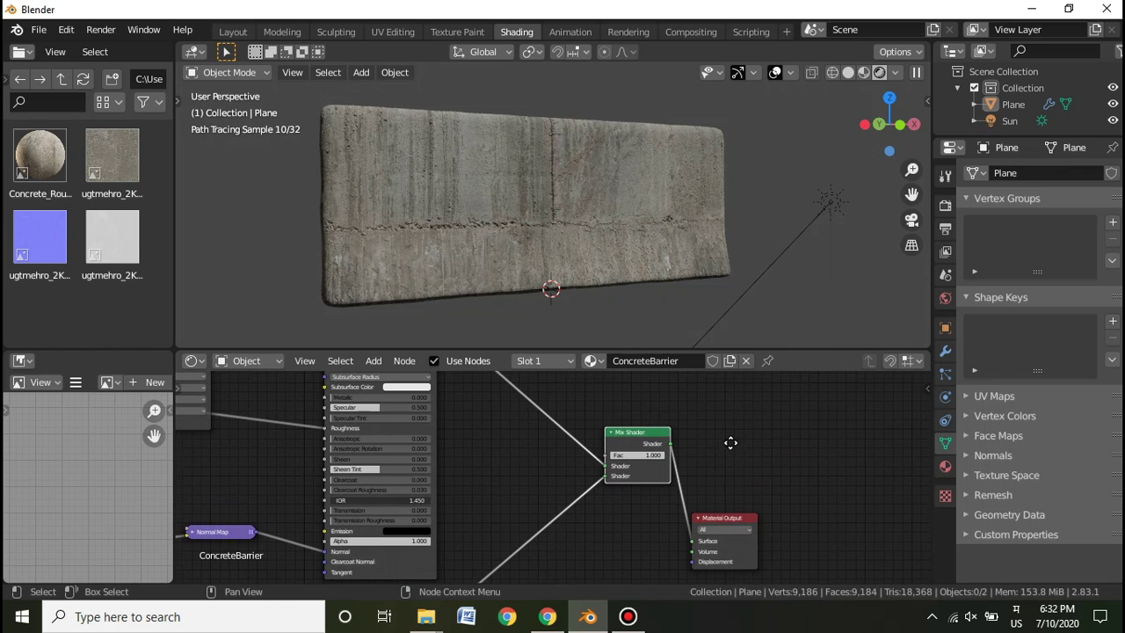
{"action": "left_click", "coordinate": [850, 75]}
- Collapse both Principled BSDF nodes and reposition them beside their texture nodes
{"action": "scroll", "coordinate": [549, 422], "scroll_direction": "down", "scroll_amount": 4}
{"action": "middle_click_drag", "start_coordinate": [575, 426], "coordinate": [661, 499]}
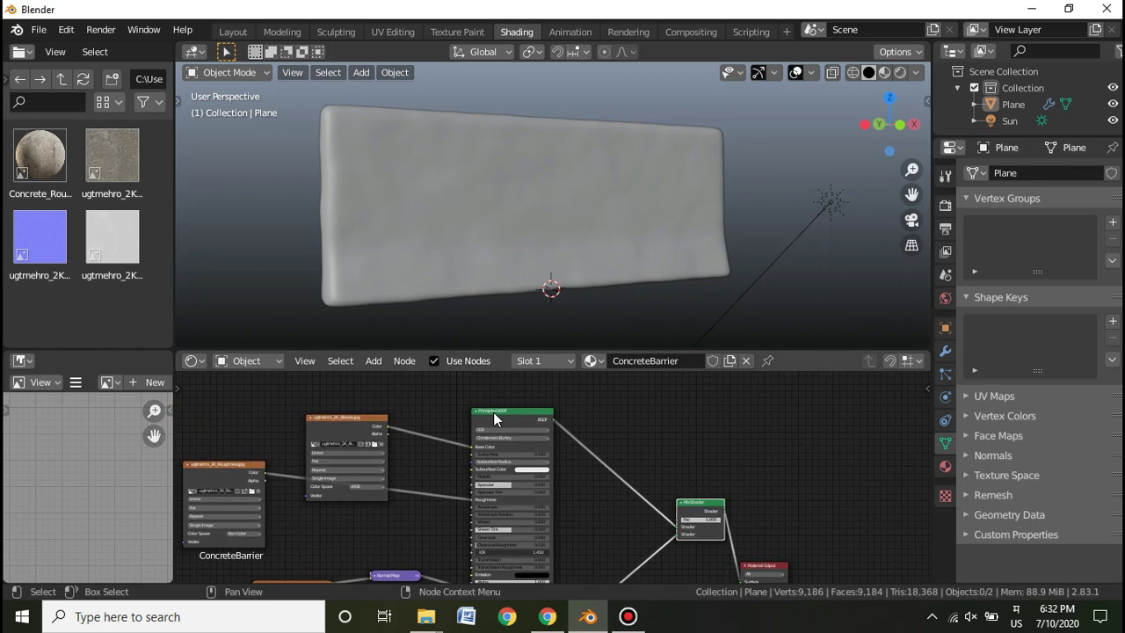
{"action": "left_click", "coordinate": [476, 411]}
{"action": "left_click_drag", "start_coordinate": [502, 409], "coordinate": [489, 536]}
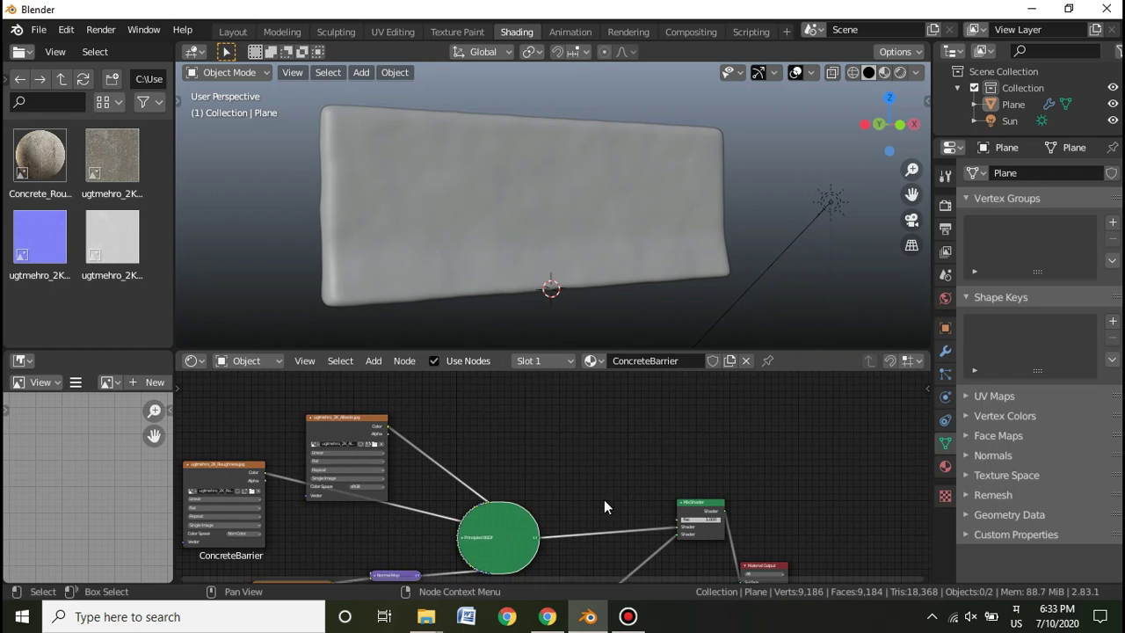
{"action": "middle_click_drag", "start_coordinate": [531, 547], "coordinate": [463, 385]}
{"action": "left_click", "coordinate": [396, 481]}
{"action": "left_click_drag", "start_coordinate": [423, 483], "coordinate": [419, 519]}
{"action": "middle_click_drag", "start_coordinate": [597, 380], "coordinate": [606, 501]}
{"action": "middle_click_drag", "start_coordinate": [485, 433], "coordinate": [534, 459]}
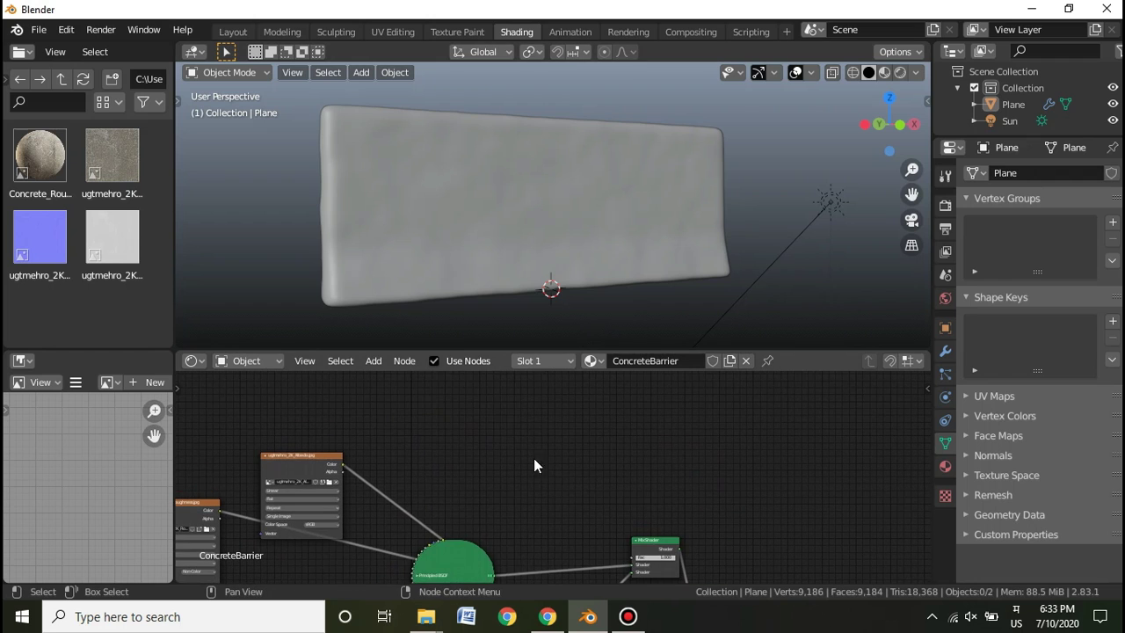
- Add a Noise Texture node above the ugtmehro albedo texture
{"action": "key", "text": "shift+a"}
{"action": "left_click", "coordinate": [471, 402]}
{"action": "type", "text": "nois"}
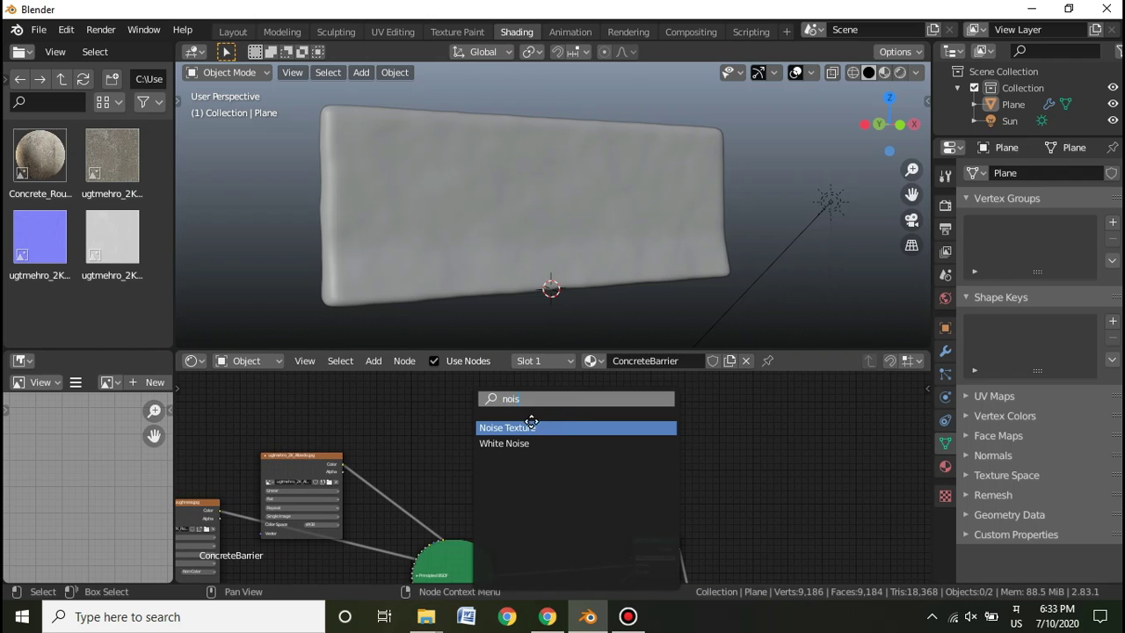
{"action": "left_click", "coordinate": [530, 426]}
{"action": "left_click", "coordinate": [470, 406]}
- Add a ColorRamp node beside the Noise Texture
{"action": "key", "text": "shift+a"}
{"action": "left_click", "coordinate": [502, 407]}
{"action": "type", "text": "colo"}
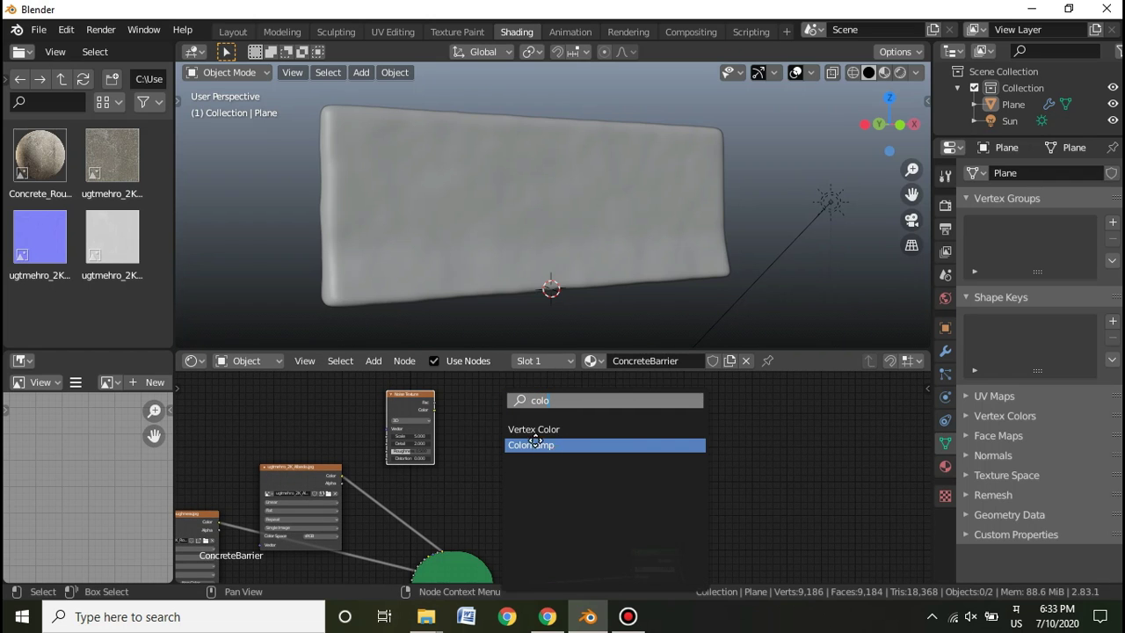
{"action": "left_click", "coordinate": [550, 446]}
{"action": "left_click", "coordinate": [497, 429]}
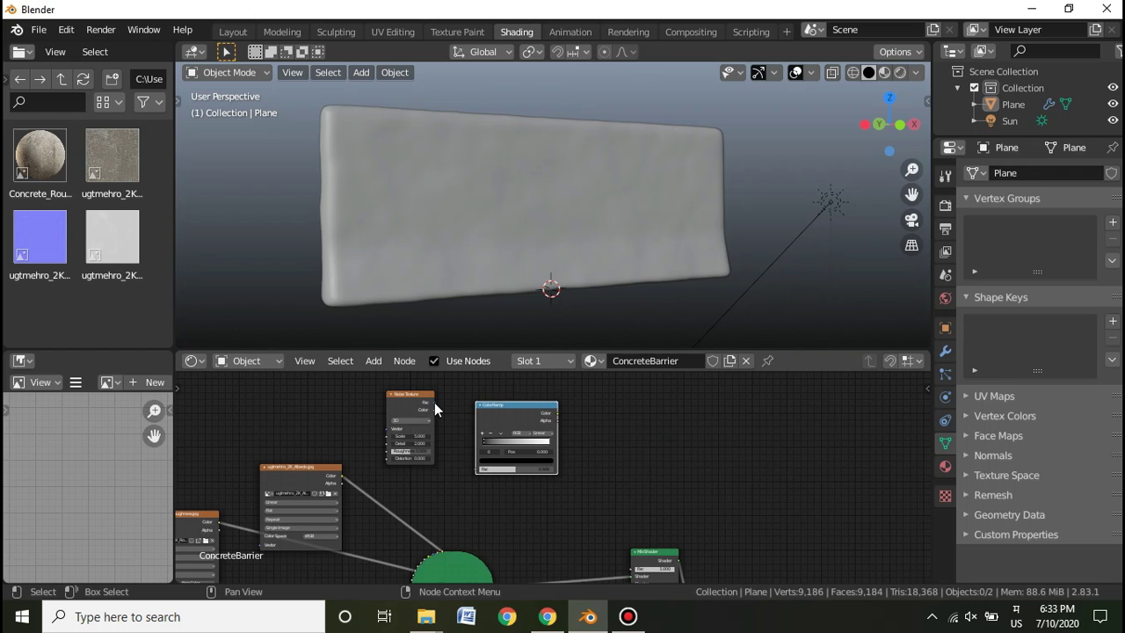
- Connect the Noise Texture's Color to the ColorRamp's Fac and the ColorRamp's Color to the Mix Shader's Fac
{"action": "left_click_drag", "start_coordinate": [435, 402], "coordinate": [477, 468]}
{"action": "left_click_drag", "start_coordinate": [648, 556], "coordinate": [655, 475]}
{"action": "scroll", "coordinate": [607, 466], "scroll_direction": "up", "scroll_amount": 2}
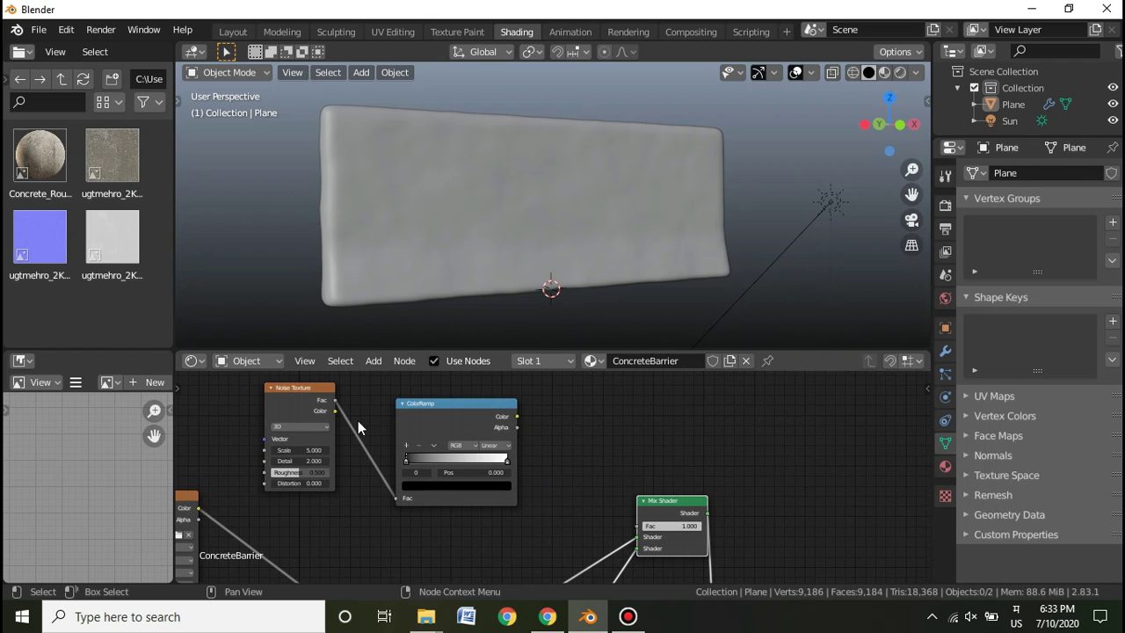
{"action": "left_click_drag", "start_coordinate": [335, 411], "coordinate": [401, 499]}
{"action": "middle_click_drag", "start_coordinate": [574, 462], "coordinate": [559, 459]}
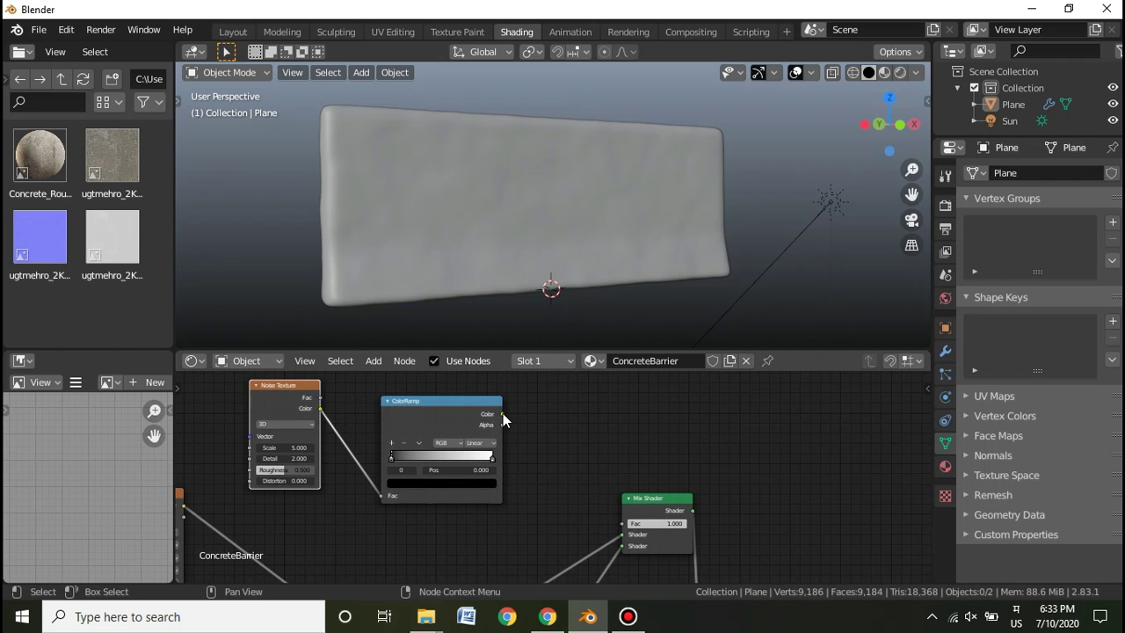
{"action": "mouse_move", "coordinate": [504, 415]}
{"action": "left_mouse_down"}
{"action": "mouse_move", "coordinate": [566, 457]}
{"action": "mouse_move", "coordinate": [626, 541]}
{"action": "mouse_move", "coordinate": [657, 519]}
{"action": "mouse_move", "coordinate": [646, 500]}
{"action": "left_mouse_up"}
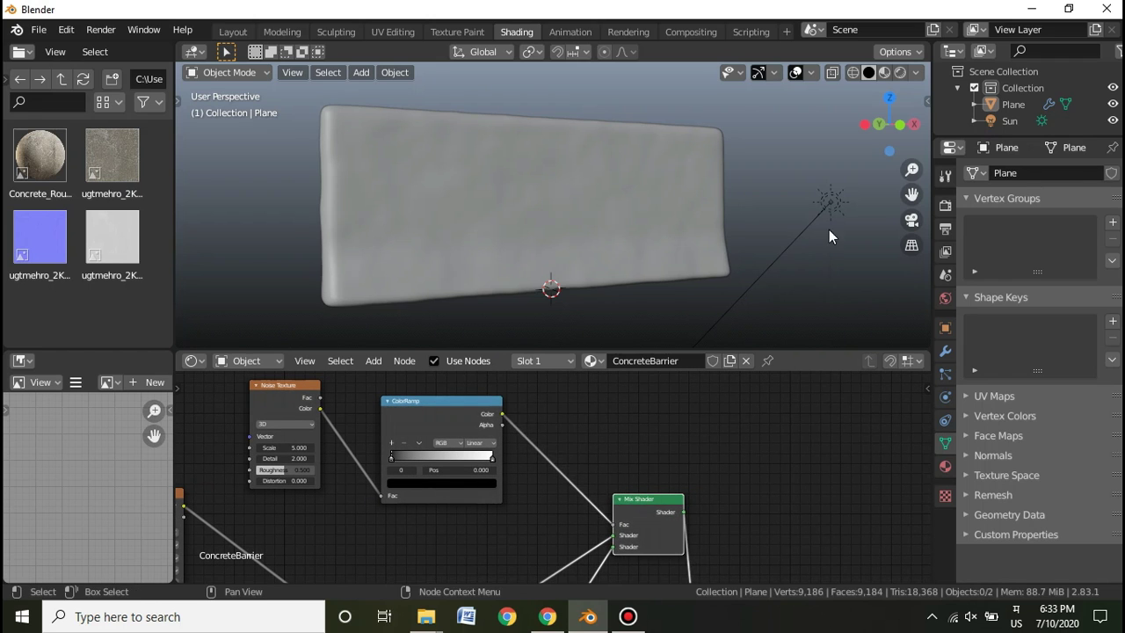
- Preview the noise-driven mix of the two concrete materials in rendered shading
{"action": "left_click", "coordinate": [898, 72]}
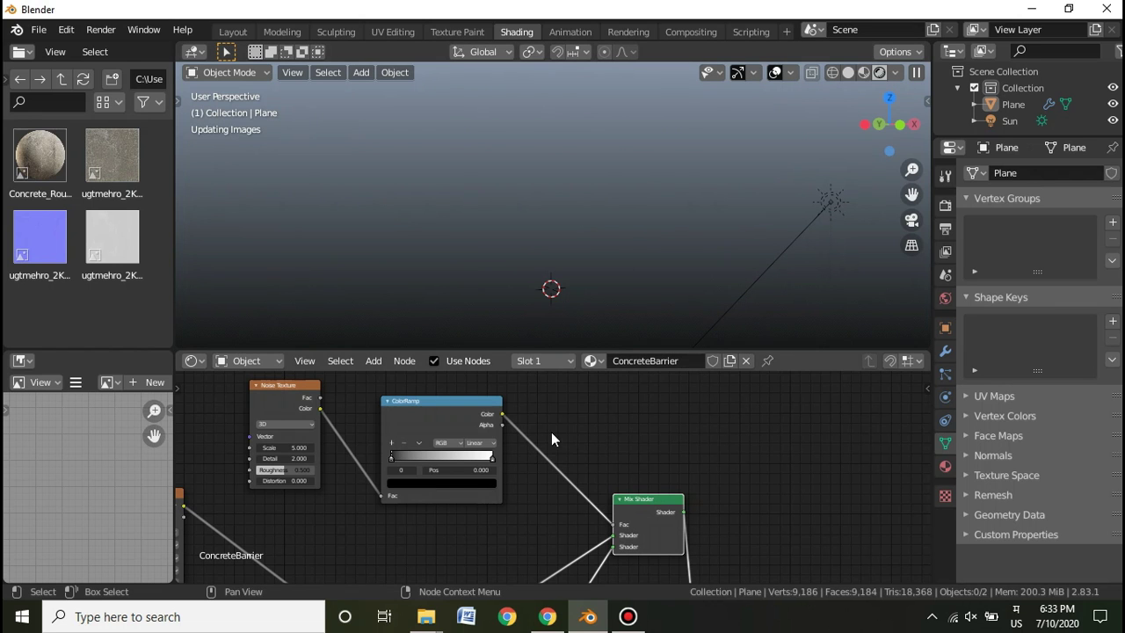
{"action": "scroll", "coordinate": [633, 439], "scroll_direction": "up", "scroll_amount": 2}
{"action": "scroll", "coordinate": [794, 444], "scroll_direction": "up", "scroll_amount": 2}
{"action": "middle_click_drag", "start_coordinate": [793, 438], "coordinate": [538, 371]}
{"action": "scroll", "coordinate": [765, 440], "scroll_direction": "down", "scroll_amount": 2}
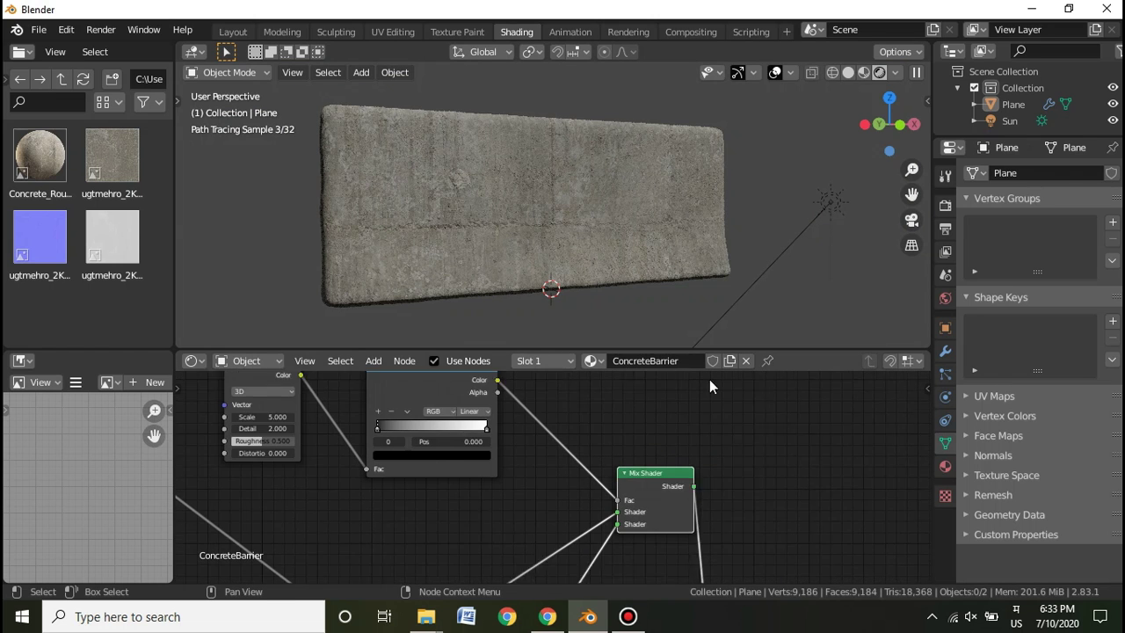
- Tighten the ColorRamp's contrast by moving the black stop inward and setting the white stop's position to about 0.573
{"action": "middle_click_drag", "start_coordinate": [621, 411], "coordinate": [738, 425]}
{"action": "scroll", "coordinate": [683, 421], "scroll_direction": "up", "scroll_amount": 1}
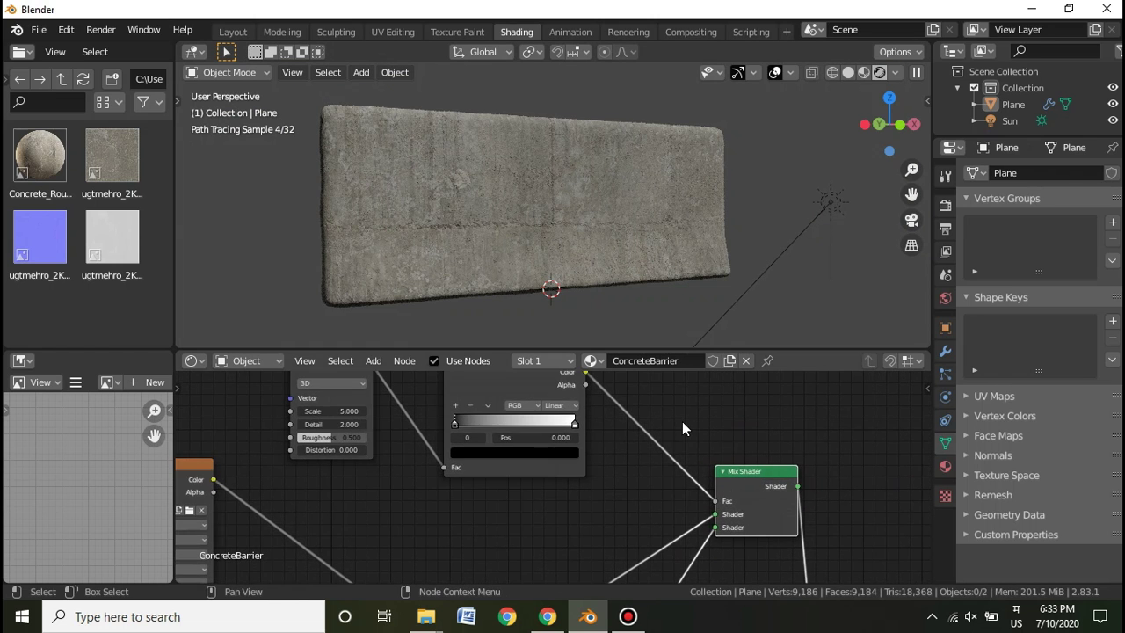
{"action": "scroll", "coordinate": [571, 412], "scroll_direction": "up", "scroll_amount": 4}
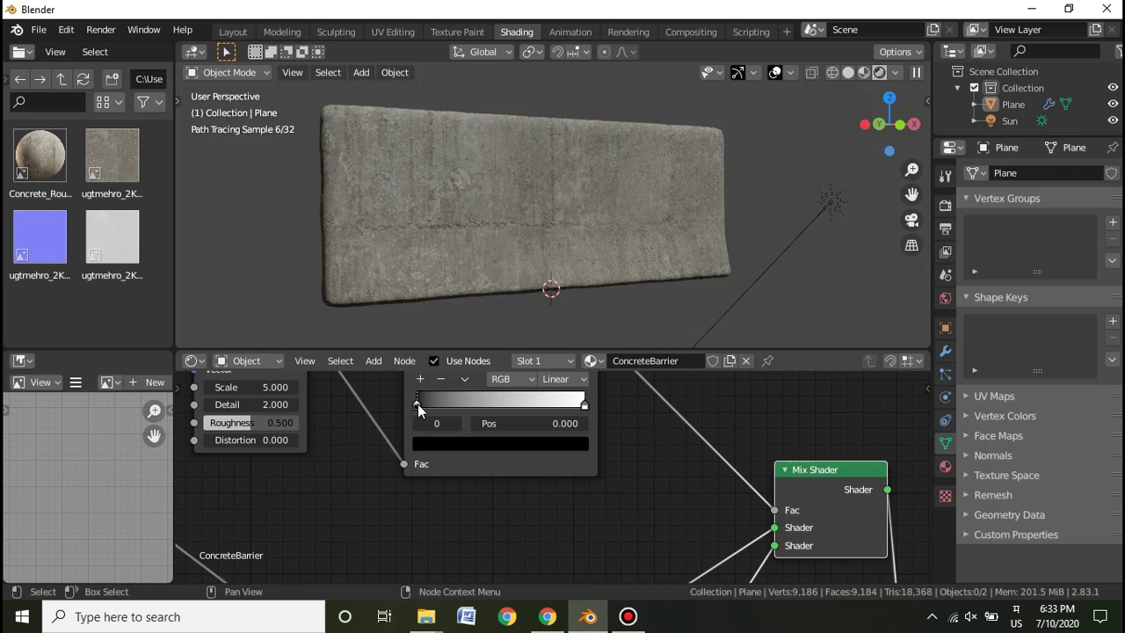
{"action": "left_click_drag", "start_coordinate": [580, 406], "coordinate": [490, 414]}
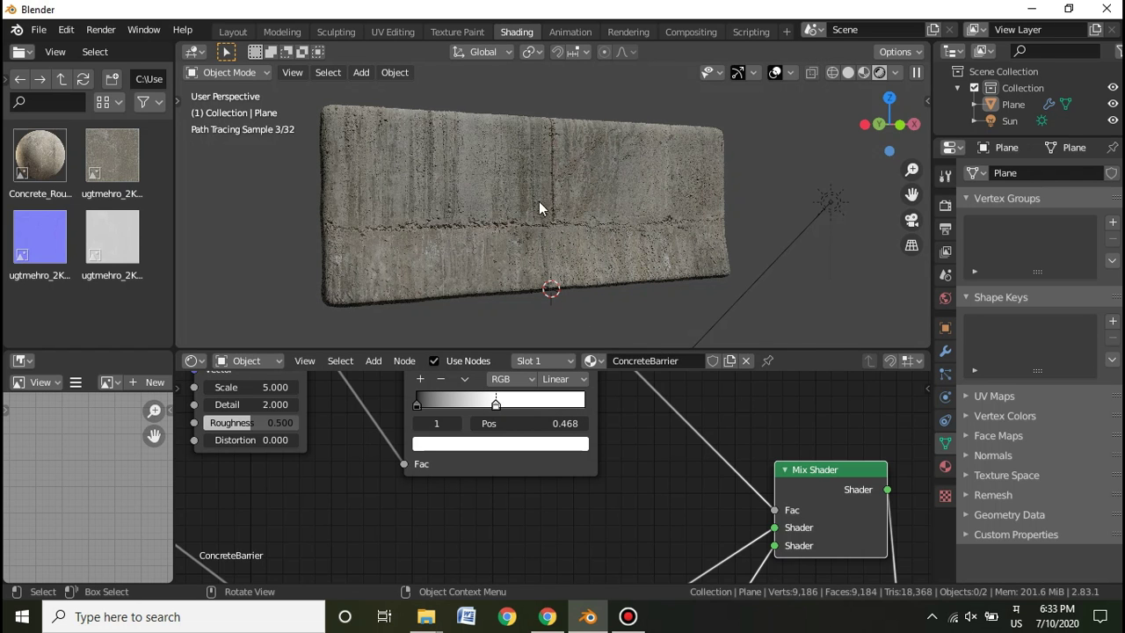
{"action": "left_click_drag", "start_coordinate": [417, 405], "coordinate": [500, 407]}
{"action": "left_click", "coordinate": [474, 405]}
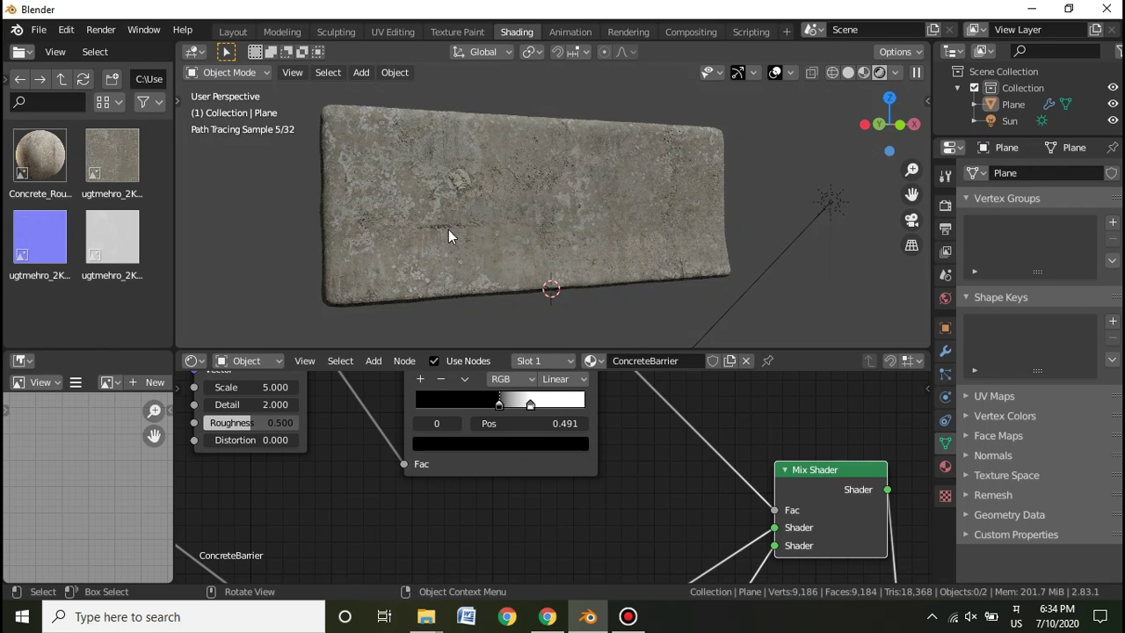
{"action": "left_click_drag", "start_coordinate": [483, 405], "coordinate": [513, 405]}
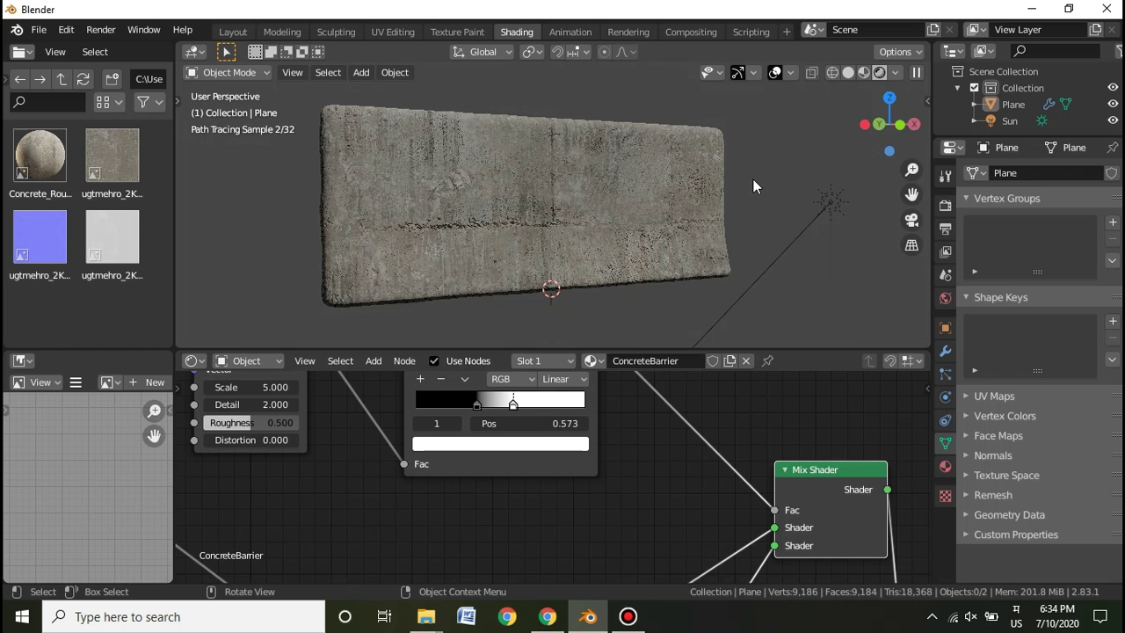
- Switch the 3D viewport from rendered to solid shading
{"action": "scroll", "coordinate": [765, 174], "scroll_direction": "down", "scroll_amount": 2}
{"action": "scroll", "coordinate": [792, 172], "scroll_direction": "up", "scroll_amount": 1}
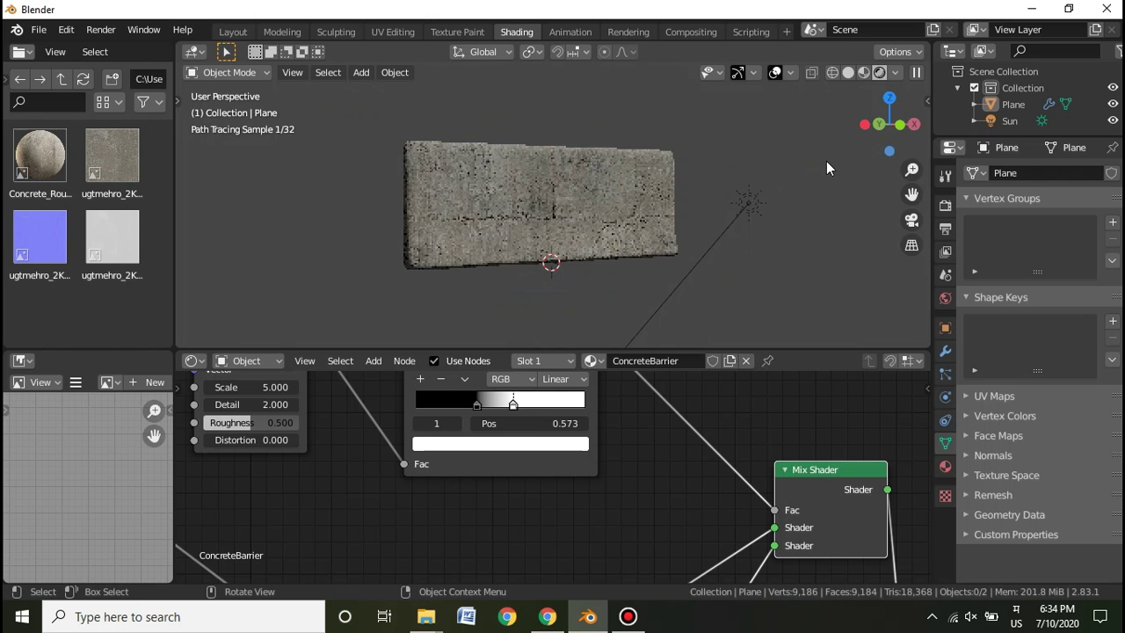
{"action": "left_click", "coordinate": [851, 73]}
{"action": "mouse_move", "coordinate": [831, 132]}
{"action": "middle_mouse_down"}
{"action": "mouse_move", "coordinate": [787, 154]}
{"action": "mouse_move", "coordinate": [798, 183]}
{"action": "middle_mouse_up"}
{"action": "scroll", "coordinate": [787, 156], "scroll_direction": "up", "scroll_amount": 3}
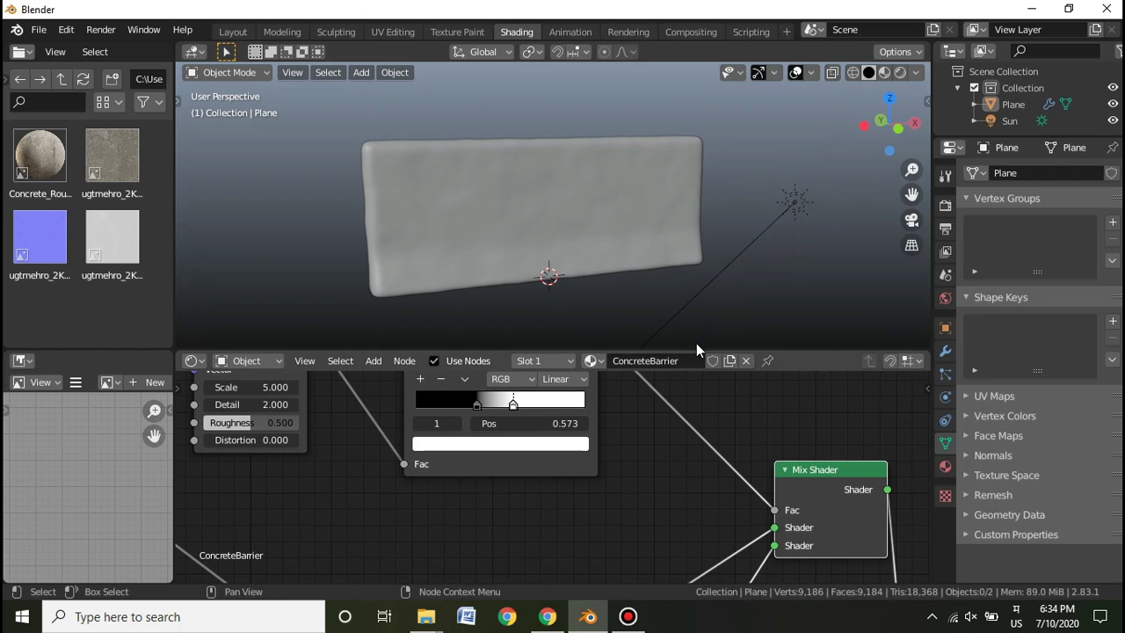
- Tidy the shader graph by moving the ugxkfj0dy texture nodes and their Normal Map node close to their Principled BSDF
{"action": "scroll", "coordinate": [755, 285], "scroll_direction": "down", "scroll_amount": 2}
{"action": "scroll", "coordinate": [681, 439], "scroll_direction": "down", "scroll_amount": 5}
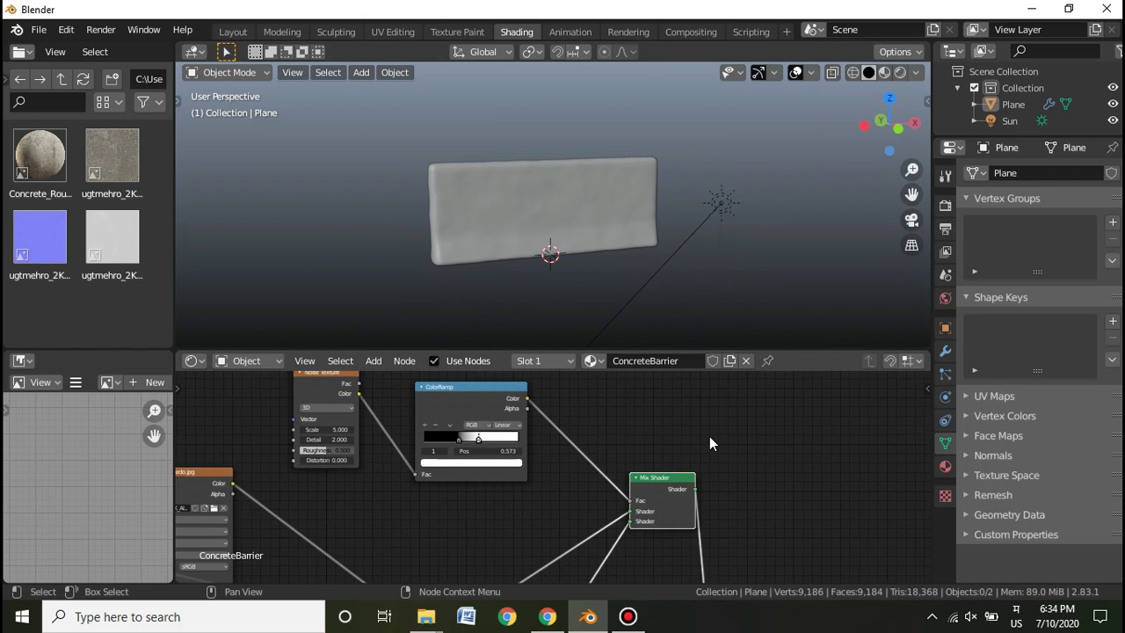
{"action": "middle_click_drag", "start_coordinate": [719, 462], "coordinate": [782, 381]}
{"action": "middle_click_drag", "start_coordinate": [786, 445], "coordinate": [831, 407]}
{"action": "left_click_drag", "start_coordinate": [562, 552], "coordinate": [613, 515]}
{"action": "left_click_drag", "start_coordinate": [422, 557], "coordinate": [415, 509]}
{"action": "middle_click_drag", "start_coordinate": [469, 526], "coordinate": [528, 480]}
{"action": "left_click_drag", "start_coordinate": [486, 538], "coordinate": [470, 495]}
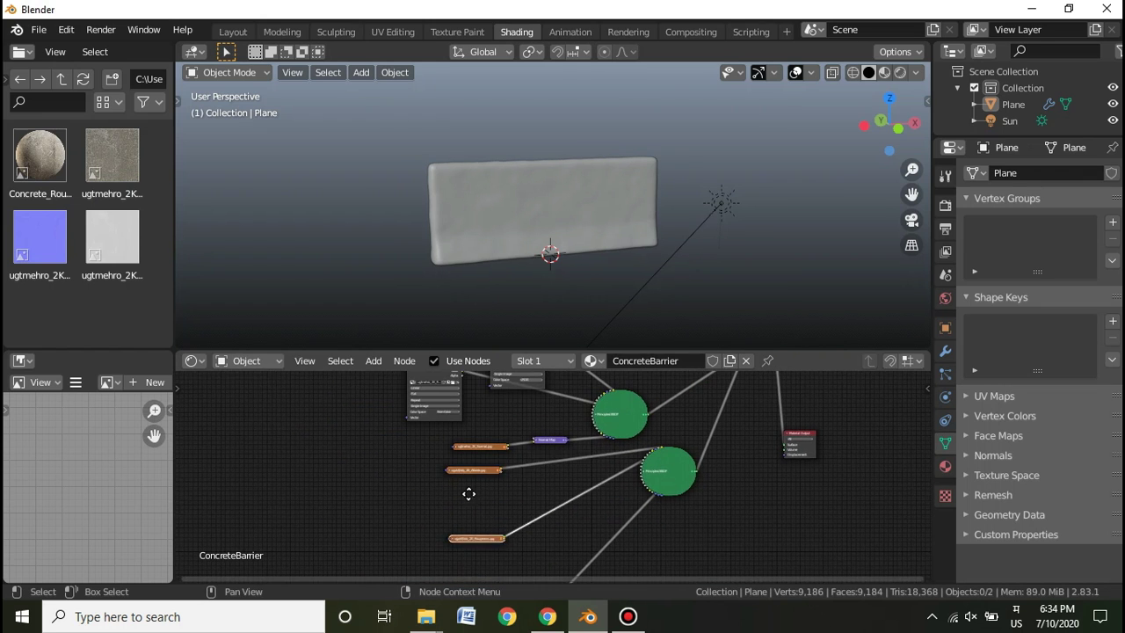
{"action": "middle_click_drag", "start_coordinate": [566, 470], "coordinate": [581, 432]}
{"action": "left_click_drag", "start_coordinate": [502, 556], "coordinate": [477, 490]}
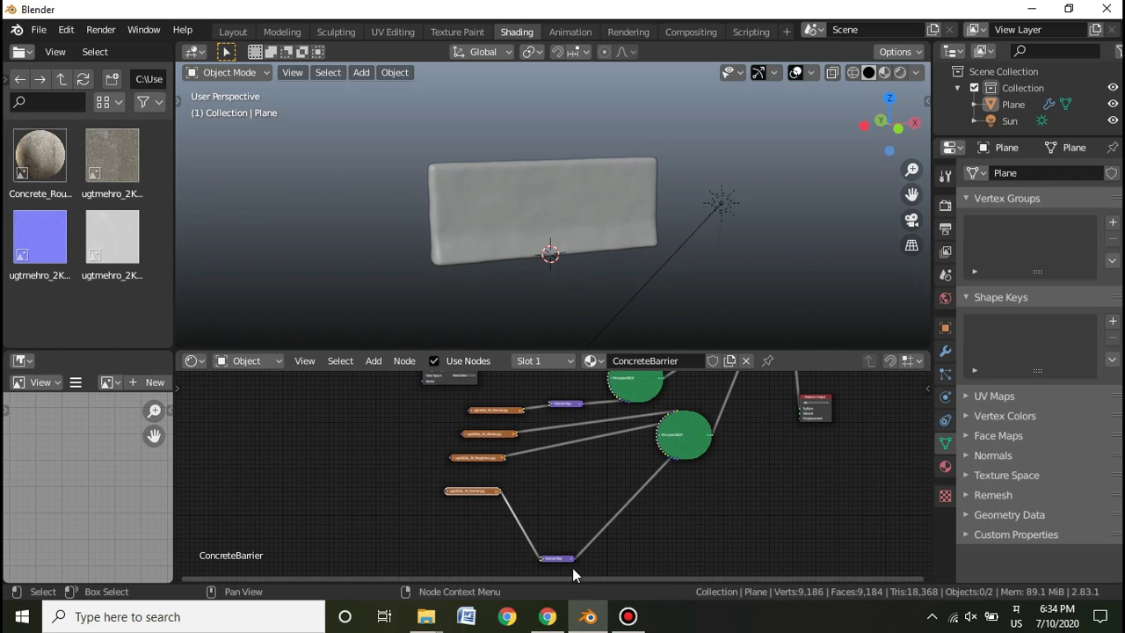
{"action": "left_click_drag", "start_coordinate": [557, 561], "coordinate": [563, 481]}
{"action": "middle_click_drag", "start_coordinate": [621, 499], "coordinate": [610, 505]}
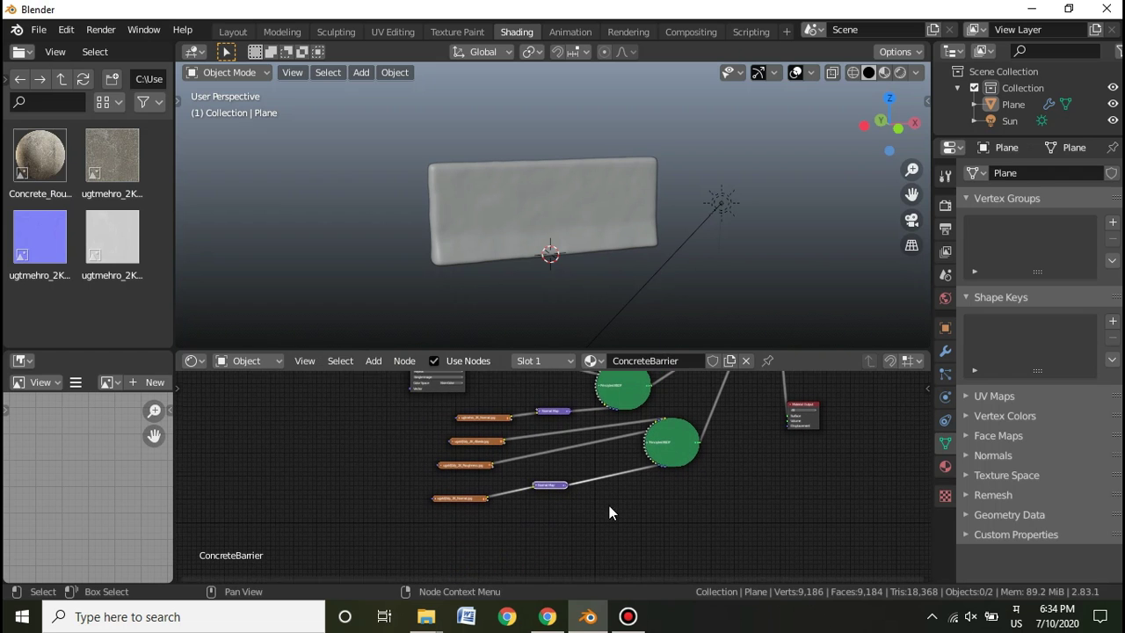
- Go up to the parent texture folder holding the TexturesCom images in the Shading workspace's file browser
{"action": "left_click", "coordinate": [64, 79]}
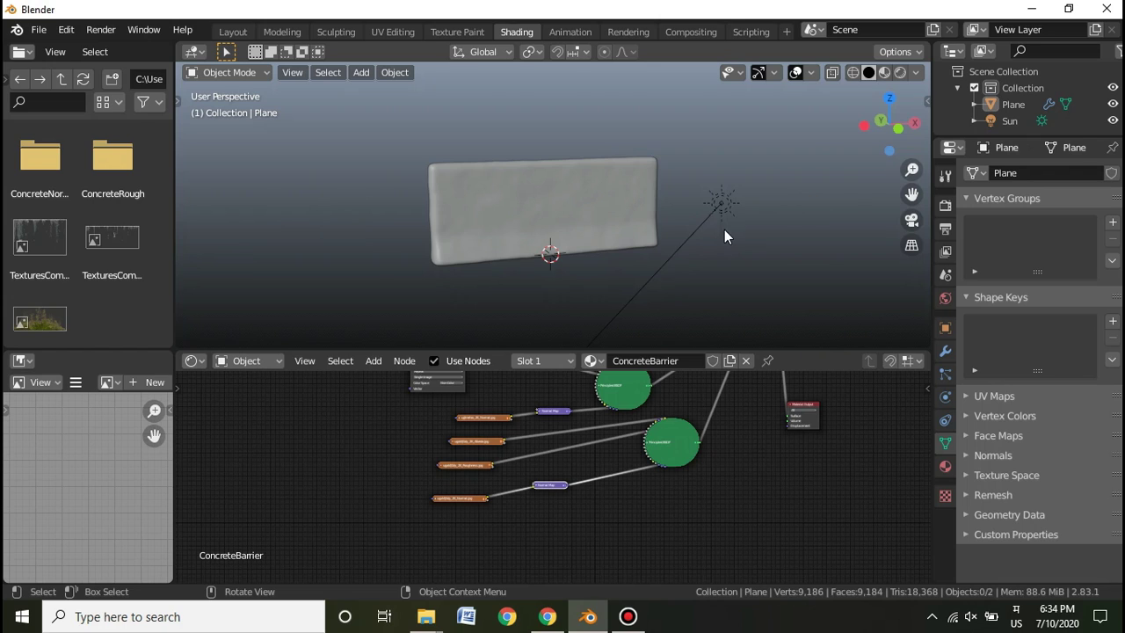
{"action": "middle_click_drag", "start_coordinate": [792, 155], "coordinate": [896, 264]}
- Add a second UV map to the barrier mesh and name it Decals
{"action": "left_click", "coordinate": [996, 396]}
{"action": "left_click", "coordinate": [995, 396]}
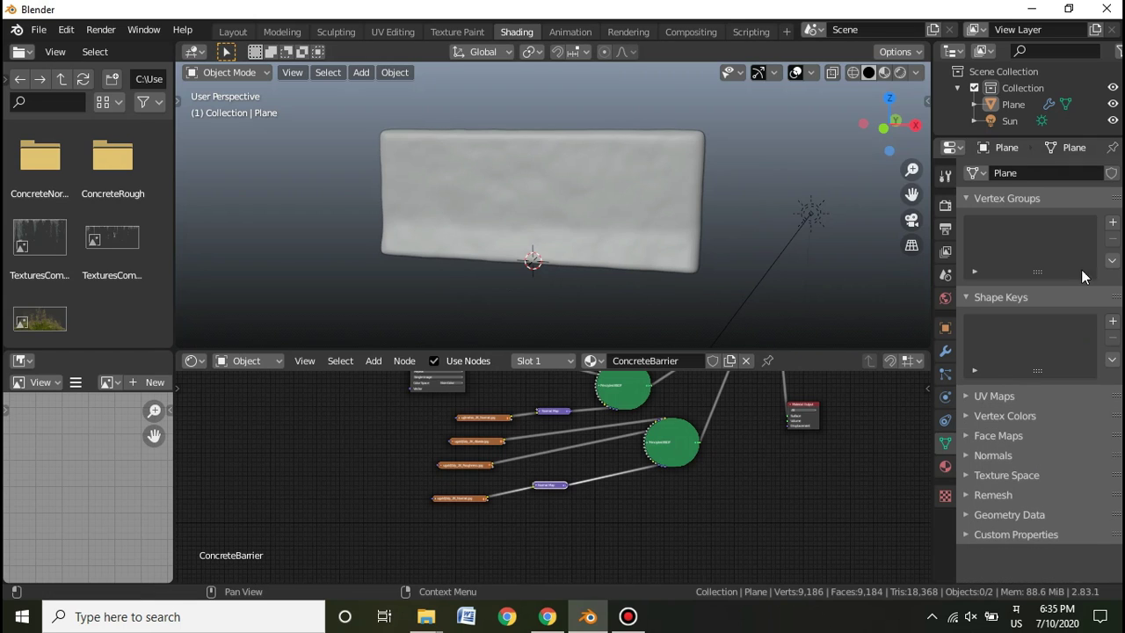
{"action": "left_click", "coordinate": [1004, 396]}
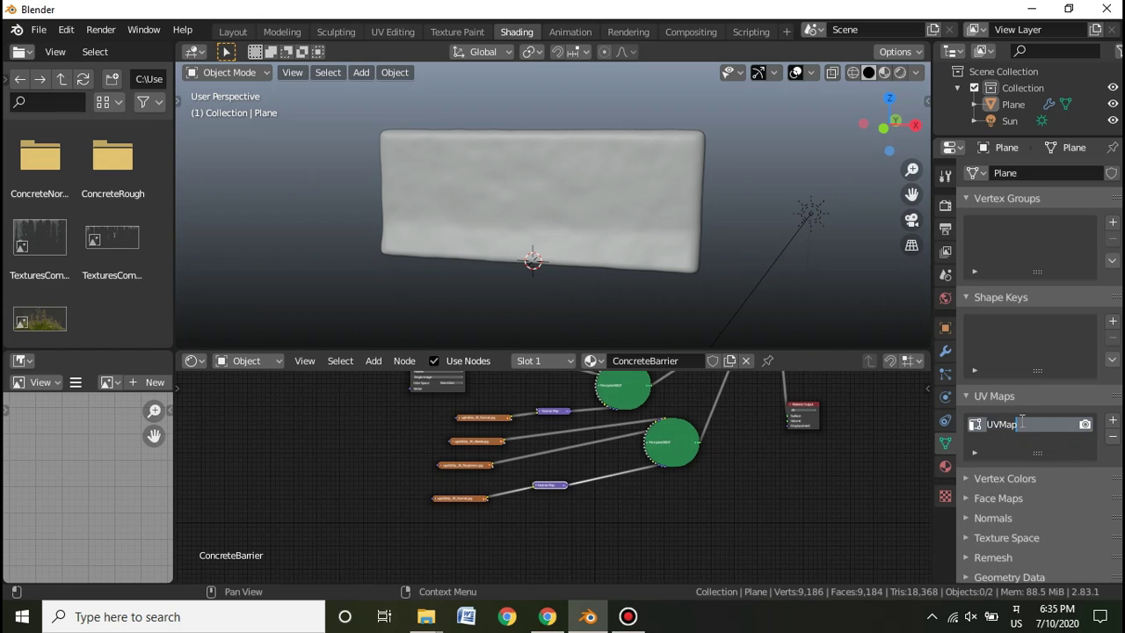
{"action": "left_click", "coordinate": [1112, 423]}
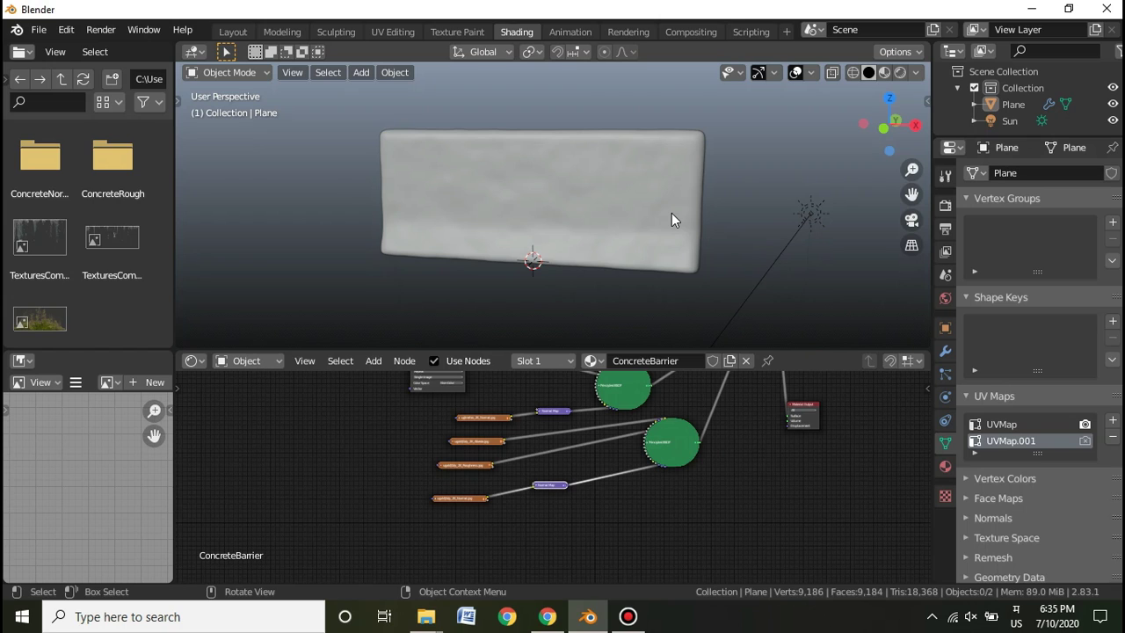
{"action": "double_click", "coordinate": [1031, 440]}
{"action": "type", "text": "Decls"}
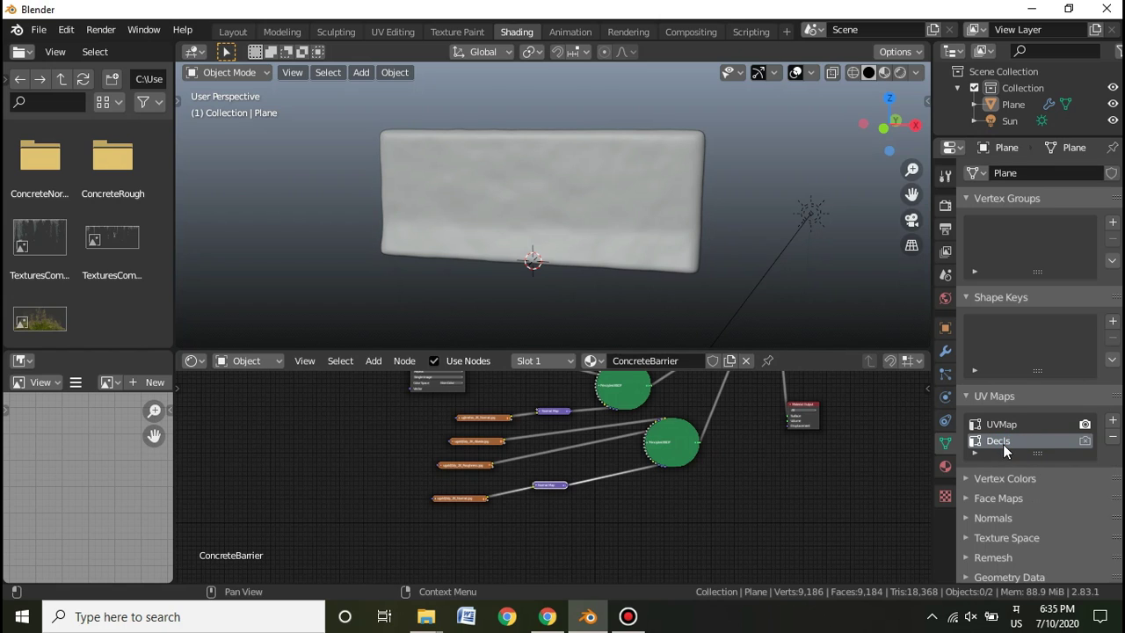
{"action": "double_click", "coordinate": [1004, 444]}
- Rename the barrier's original UV map as MainUV
{"action": "left_click", "coordinate": [1003, 425]}
{"action": "double_click", "coordinate": [1003, 426]}
{"action": "type", "text": "Main"}
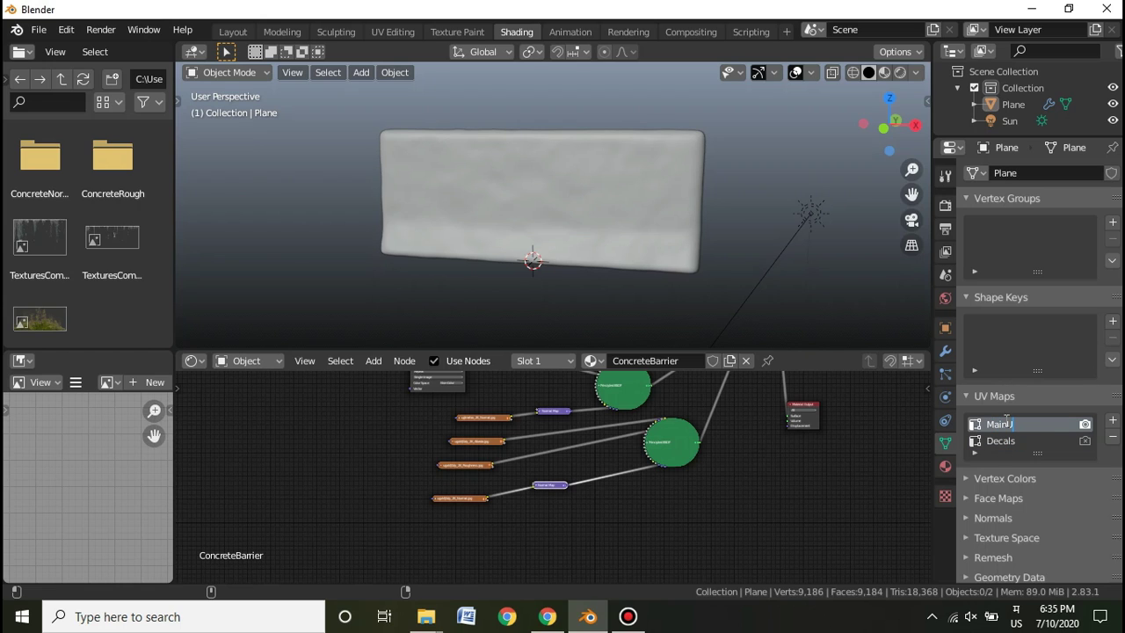
{"action": "type", "text": "UV"}
{"action": "key", "text": "Return"}
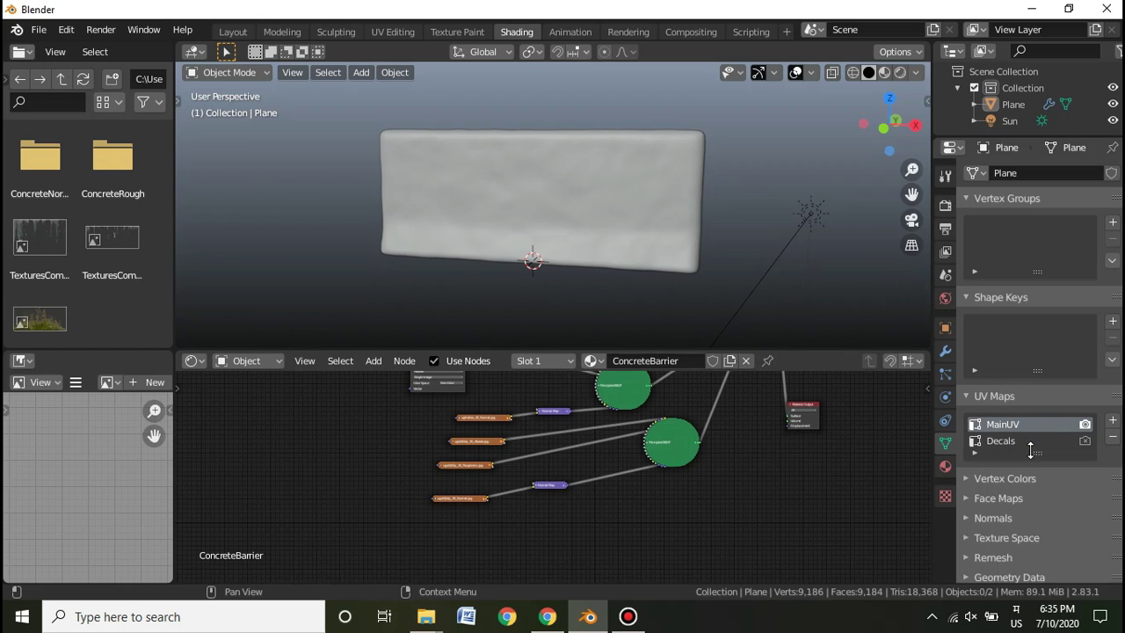
- Switch to the UV Editing workspace and make Decals the active UV map
{"action": "left_click", "coordinate": [1019, 443]}
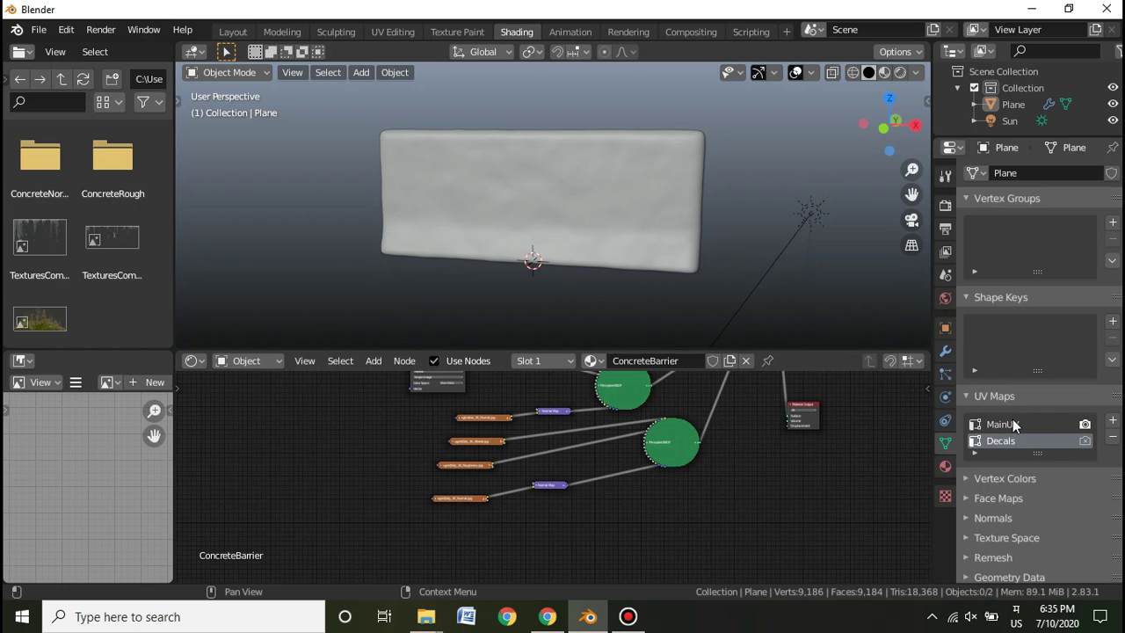
{"action": "left_click", "coordinate": [393, 31]}
{"action": "scroll", "coordinate": [816, 265], "scroll_direction": "down", "scroll_amount": 5}
{"action": "scroll", "coordinate": [294, 328], "scroll_direction": "down", "scroll_amount": 10}
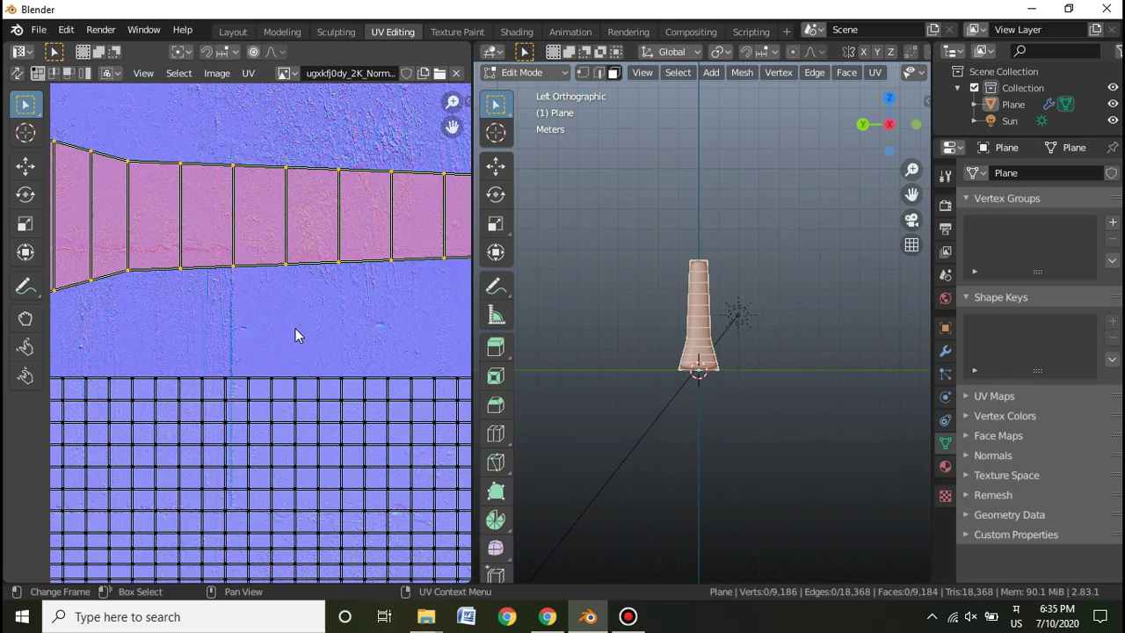
{"action": "left_click", "coordinate": [985, 400]}
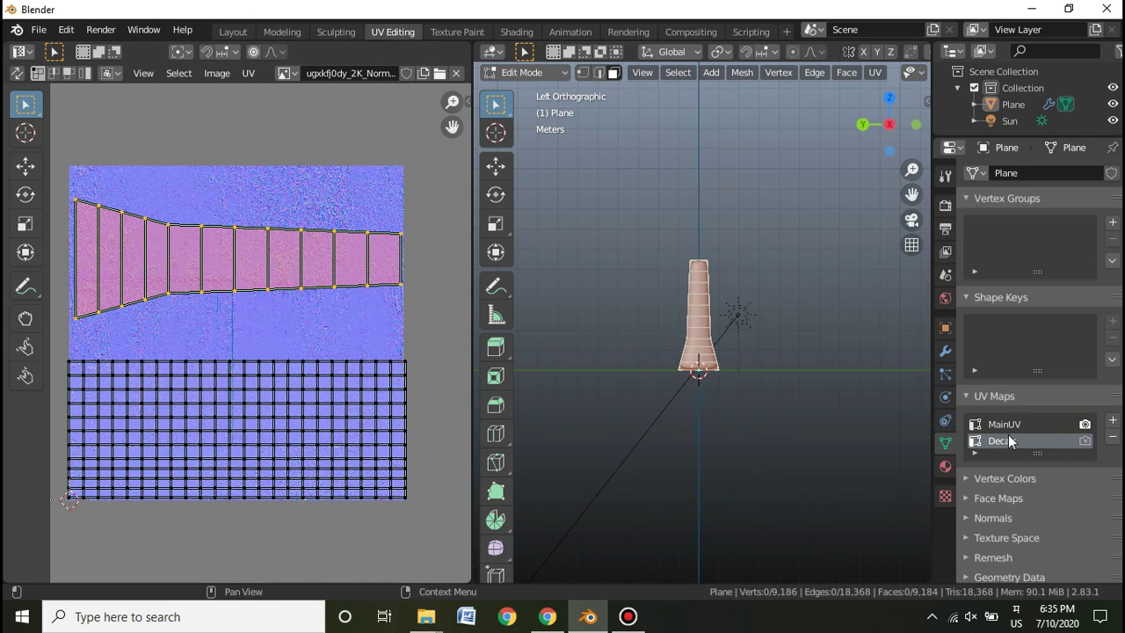
{"action": "left_click", "coordinate": [1014, 428]}
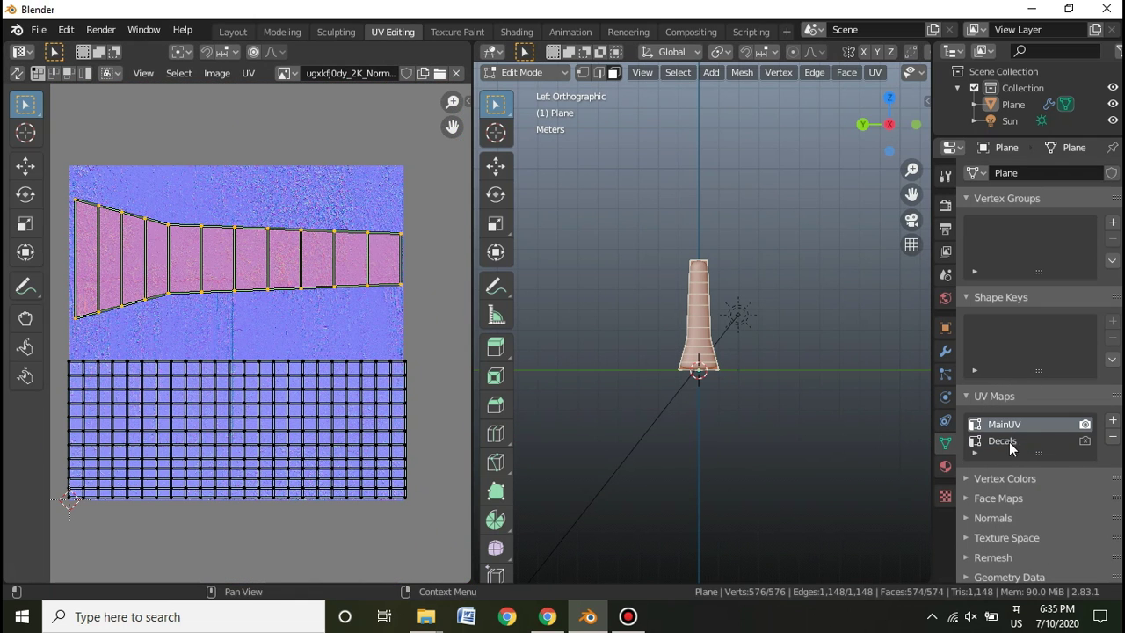
{"action": "left_click", "coordinate": [1010, 443]}
- Move the barrier's end-face UV island in the Decals map up and away from the texture
{"action": "scroll", "coordinate": [194, 266], "scroll_direction": "down", "scroll_amount": 3}
{"action": "left_click_drag", "start_coordinate": [113, 226], "coordinate": [333, 331]}
{"action": "key", "text": "g"}
{"action": "left_click", "coordinate": [263, 244]}
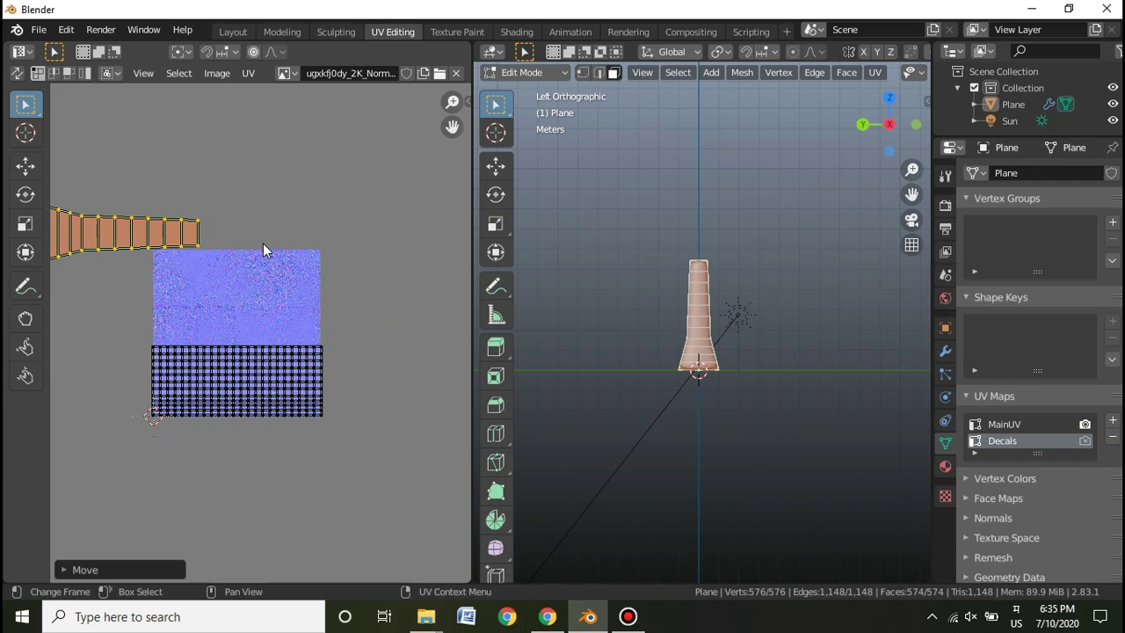
- Alternate between the MainUV and Decals maps to compare their island layouts, ending on Decals
{"action": "left_click", "coordinate": [1001, 428]}
{"action": "left_click", "coordinate": [1003, 441]}
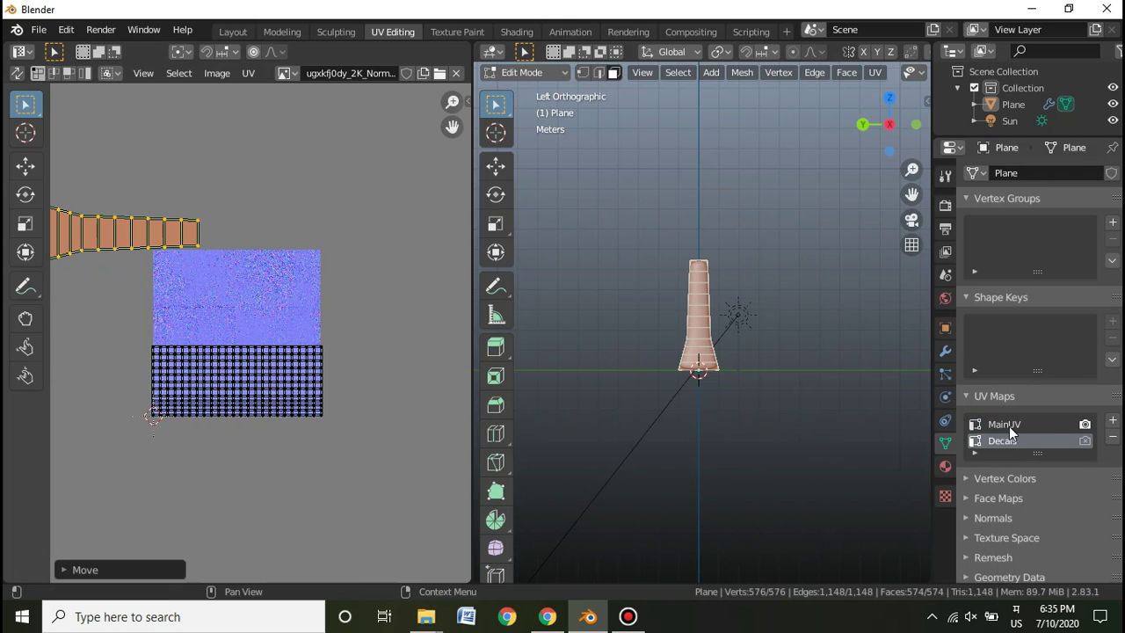
{"action": "left_click", "coordinate": [1010, 428]}
{"action": "left_click", "coordinate": [1011, 442]}
{"action": "left_click", "coordinate": [1011, 428]}
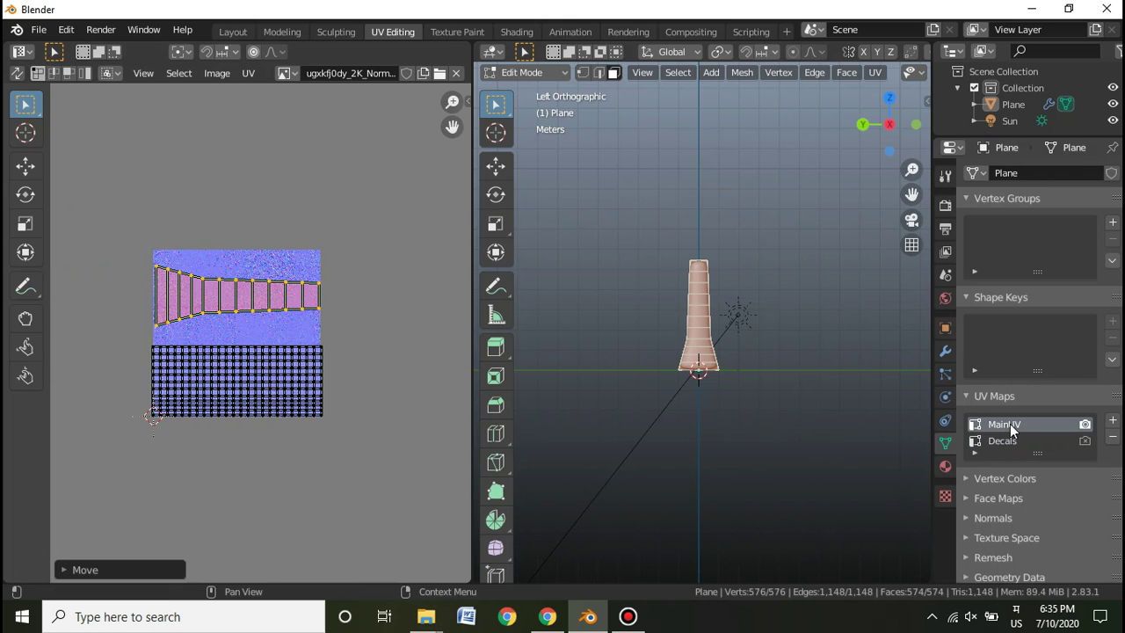
{"action": "left_click", "coordinate": [1005, 442]}
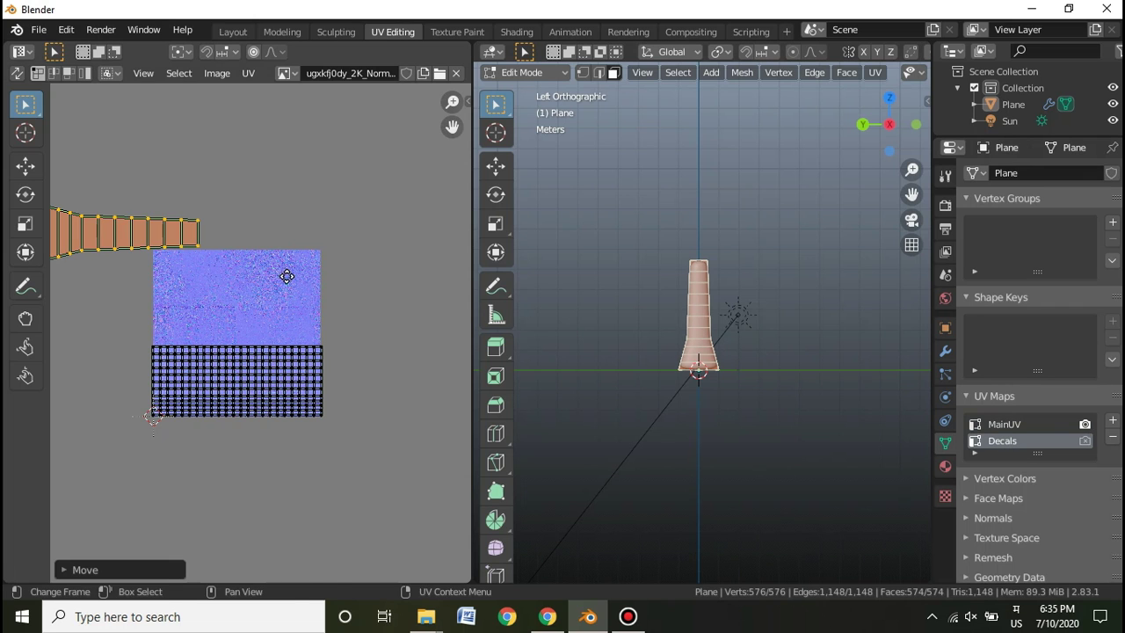
- Move the end-face UV island in the Decals map back over the upper part of the texture
{"action": "key", "text": "g"}
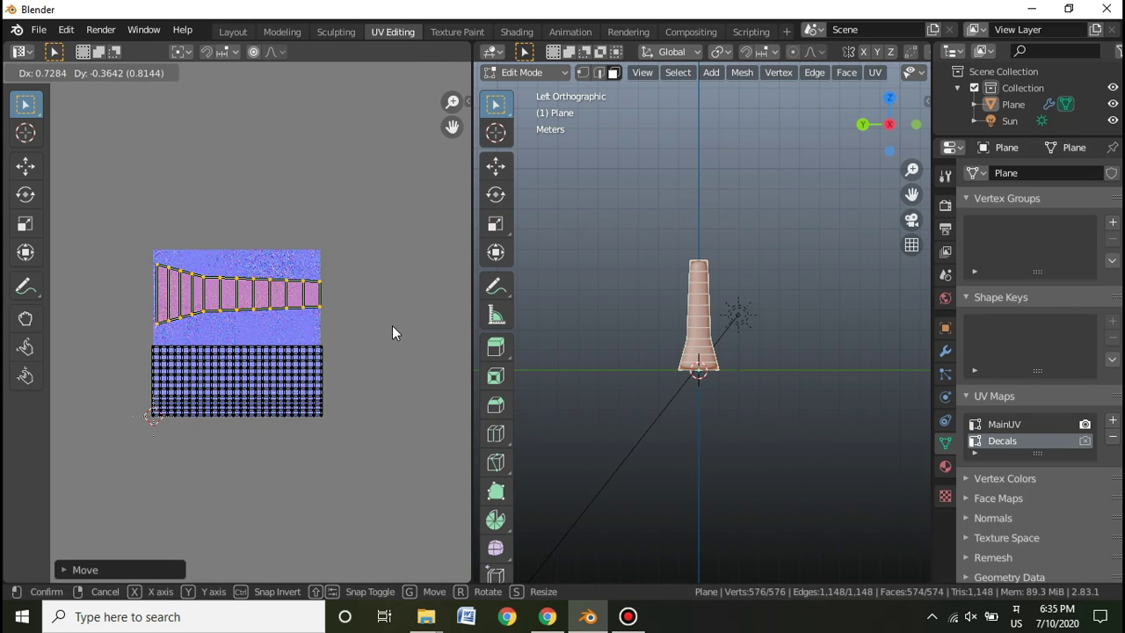
{"action": "left_click", "coordinate": [393, 325]}
{"action": "scroll", "coordinate": [397, 230], "scroll_direction": "up", "scroll_amount": 2}
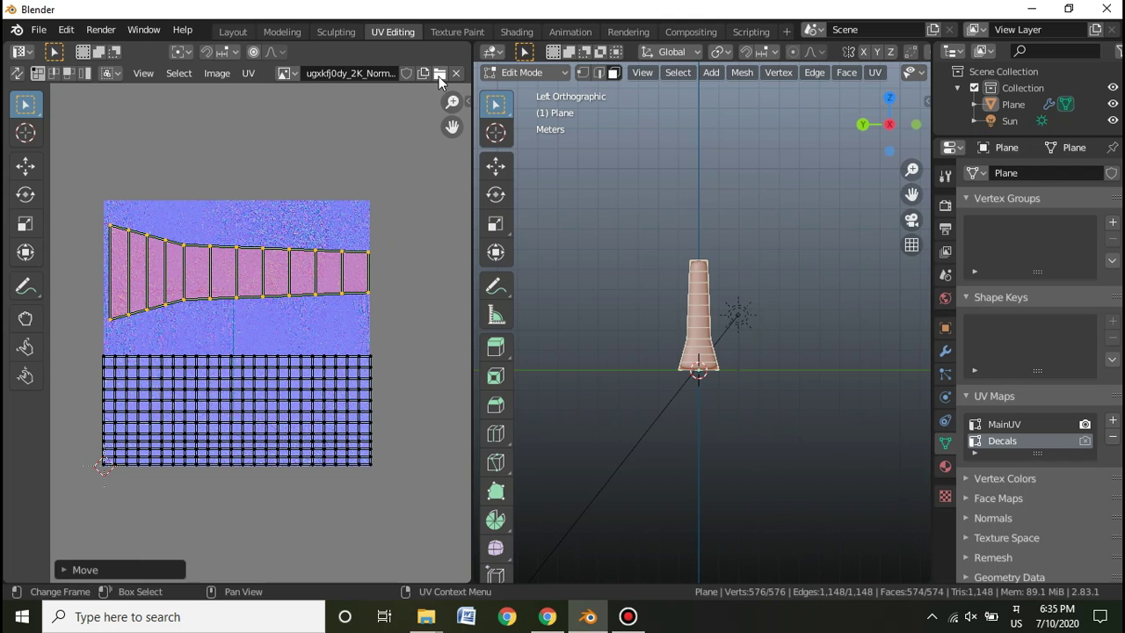
- Load the wide TexturesCom_Decal stain PNG from the New VideoTextures folder as the UV editor's background image
{"action": "left_click", "coordinate": [445, 75]}
{"action": "double_click", "coordinate": [681, 100]}
{"action": "key", "text": "BackSpace"}
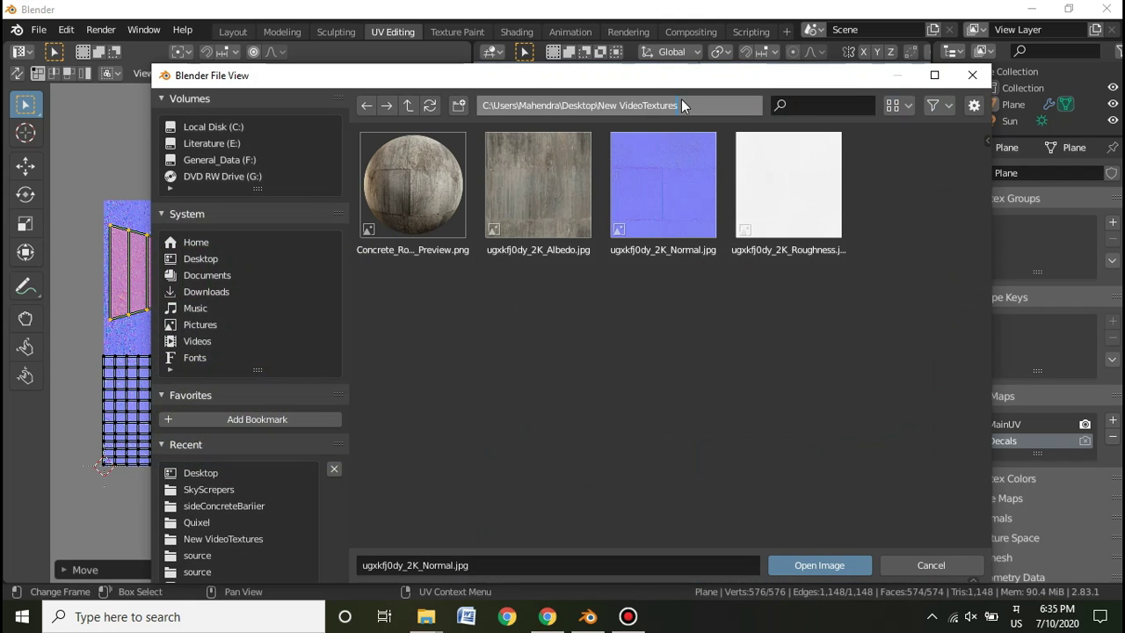
{"action": "key", "text": "Return"}
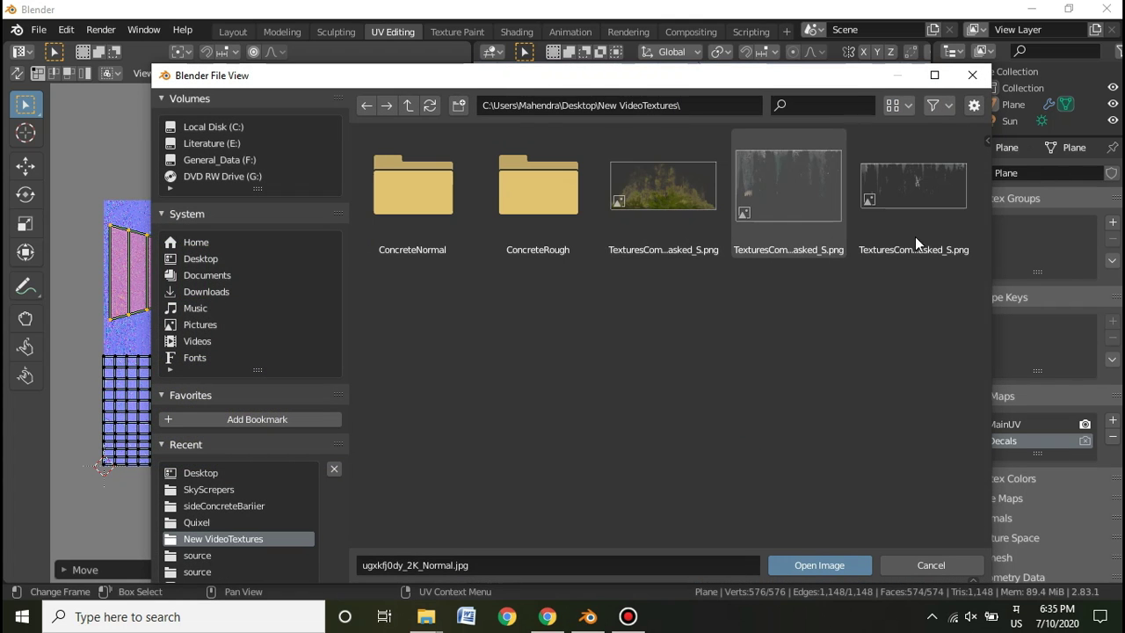
{"action": "double_click", "coordinate": [923, 181]}
{"action": "scroll", "coordinate": [272, 276], "scroll_direction": "up", "scroll_amount": 4}
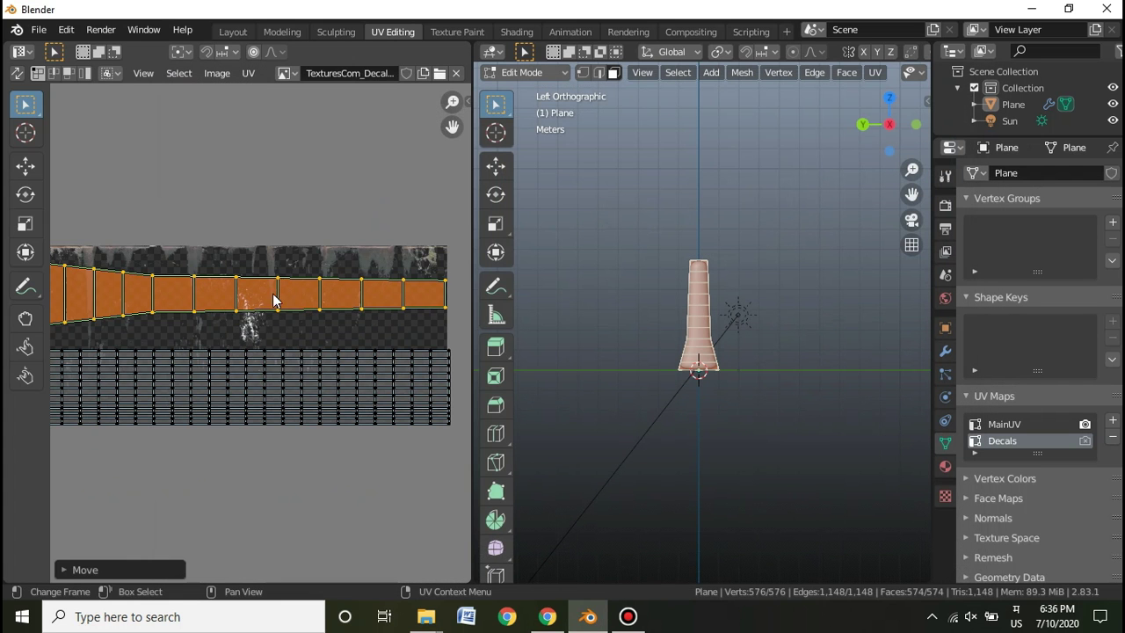
- Scale the end-face UV island by about -0.25 and park it off the texture, below the long side-face island
{"action": "scroll", "coordinate": [260, 302], "scroll_direction": "down", "scroll_amount": 4}
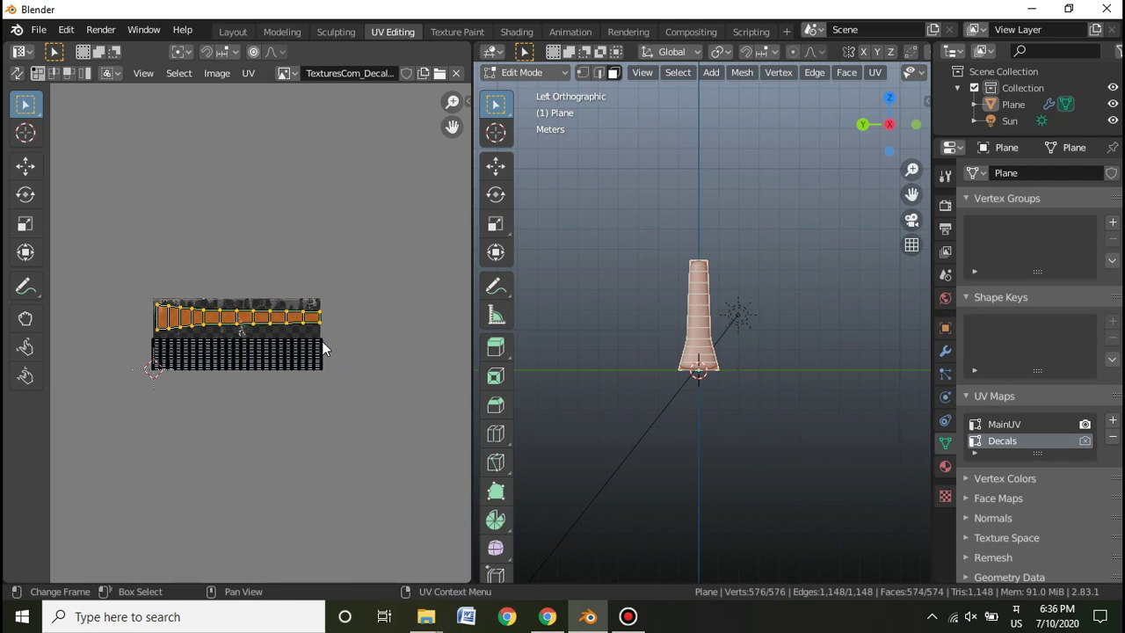
{"action": "key", "text": "g"}
{"action": "left_click", "coordinate": [293, 204]}
{"action": "scroll", "coordinate": [334, 317], "scroll_direction": "up", "scroll_amount": 2}
{"action": "scroll", "coordinate": [334, 316], "scroll_direction": "up", "scroll_amount": 1}
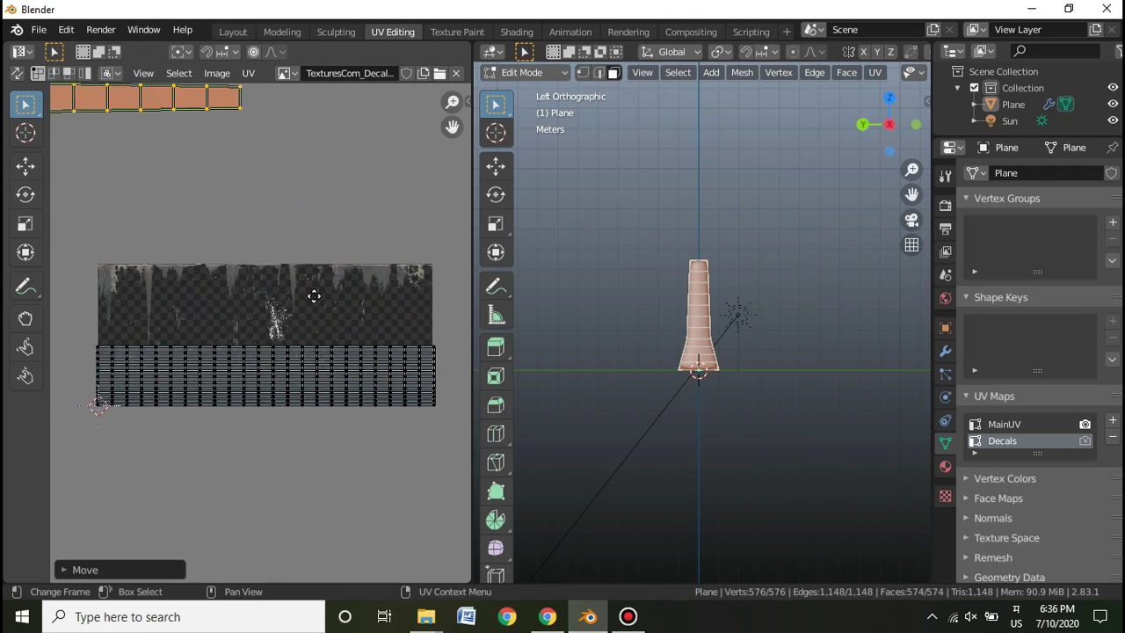
{"action": "scroll", "coordinate": [304, 236], "scroll_direction": "down", "scroll_amount": 3}
{"action": "key", "text": "s"}
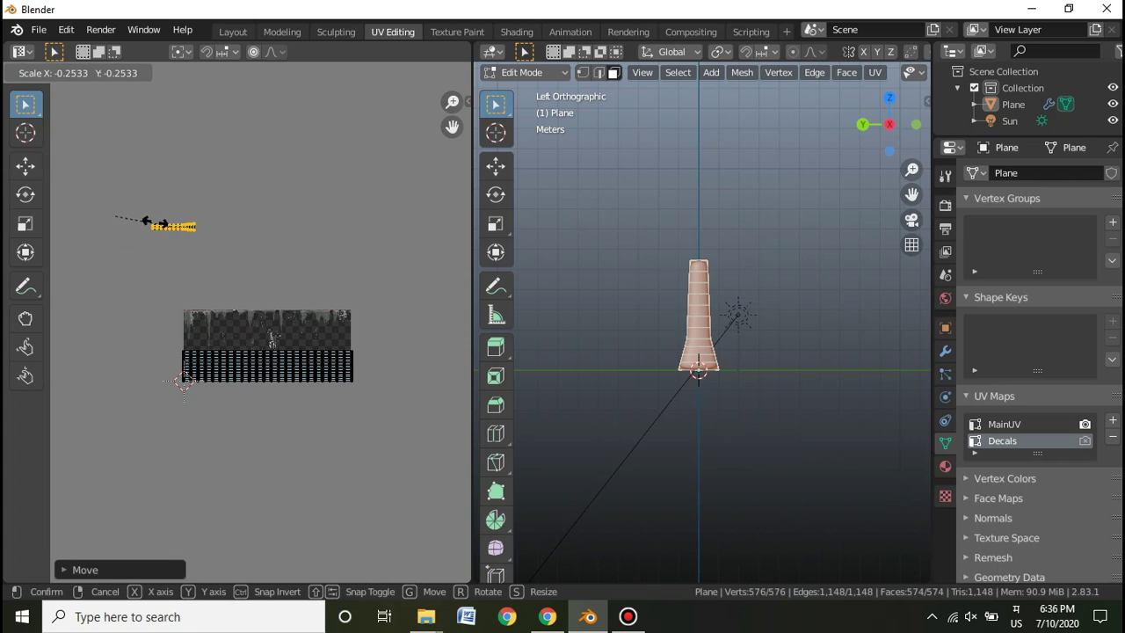
{"action": "left_click", "coordinate": [160, 222]}
{"action": "key", "text": "g"}
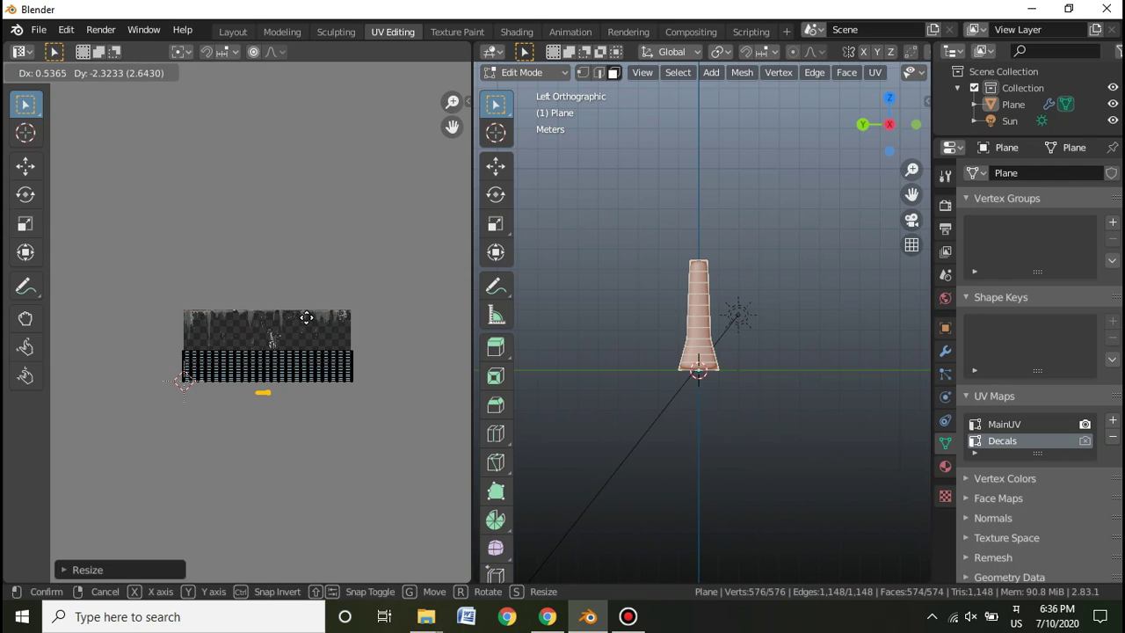
{"action": "left_click", "coordinate": [307, 317]}
- Select the long side-face UV island and move it up about 0.28 along Y over the middle of the decal texture
{"action": "left_click", "coordinate": [405, 367]}
{"action": "scroll", "coordinate": [236, 325], "scroll_direction": "up", "scroll_amount": 2}
{"action": "left_click_drag", "start_coordinate": [120, 345], "coordinate": [460, 430]}
{"action": "scroll", "coordinate": [389, 382], "scroll_direction": "up", "scroll_amount": 2}
{"action": "scroll", "coordinate": [378, 387], "scroll_direction": "down", "scroll_amount": 1}
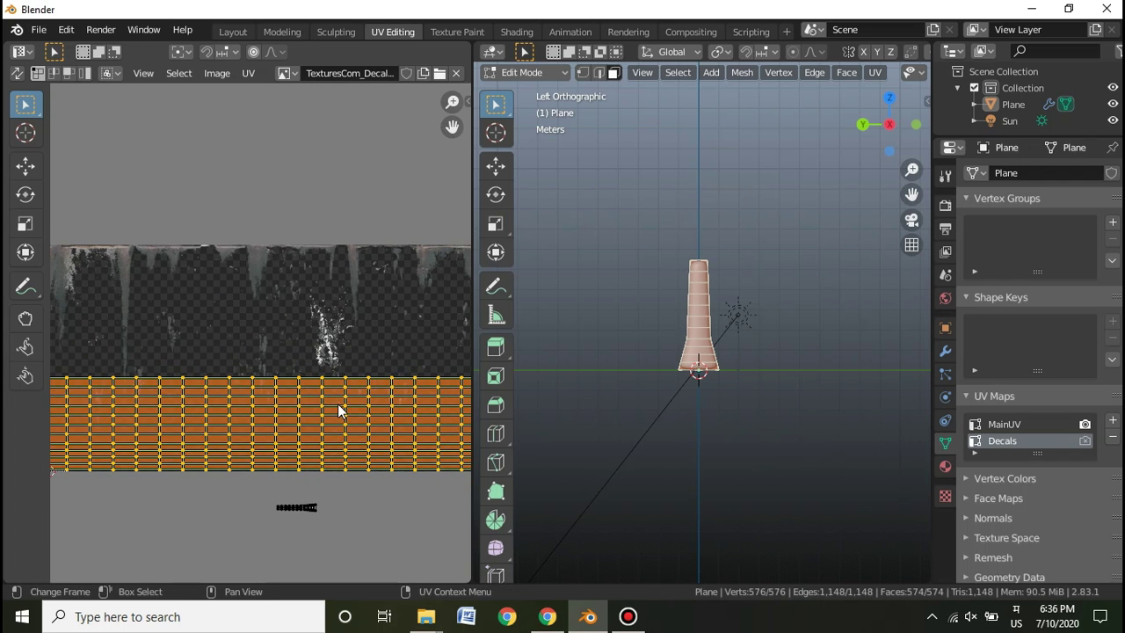
{"action": "scroll", "coordinate": [303, 380], "scroll_direction": "down", "scroll_amount": 1}
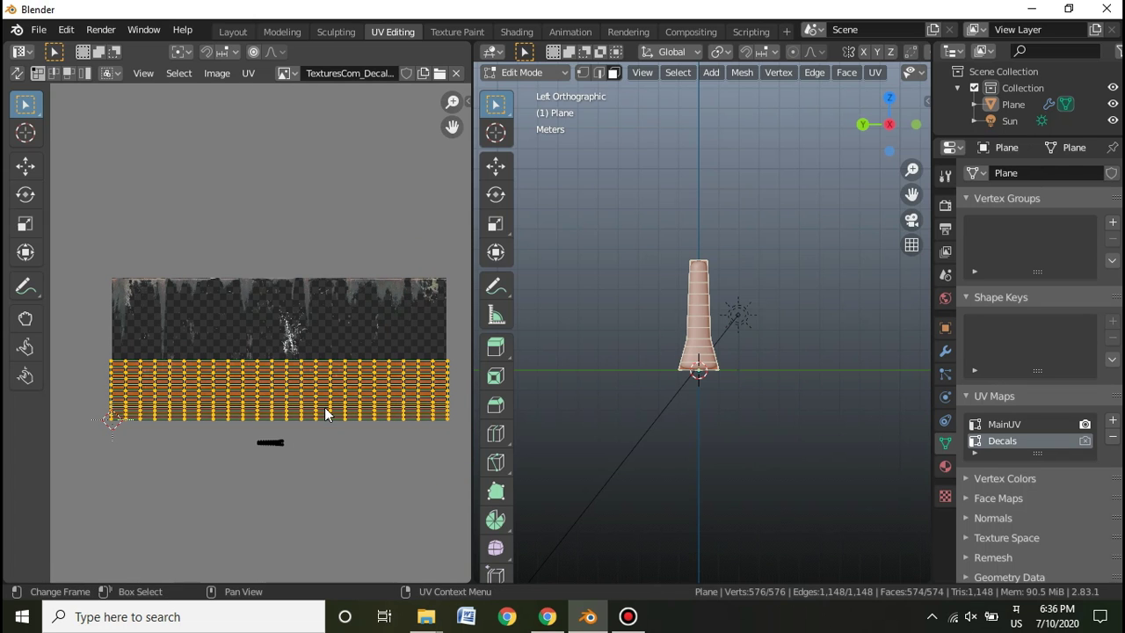
{"action": "key", "text": "g"}
{"action": "key", "text": "y"}
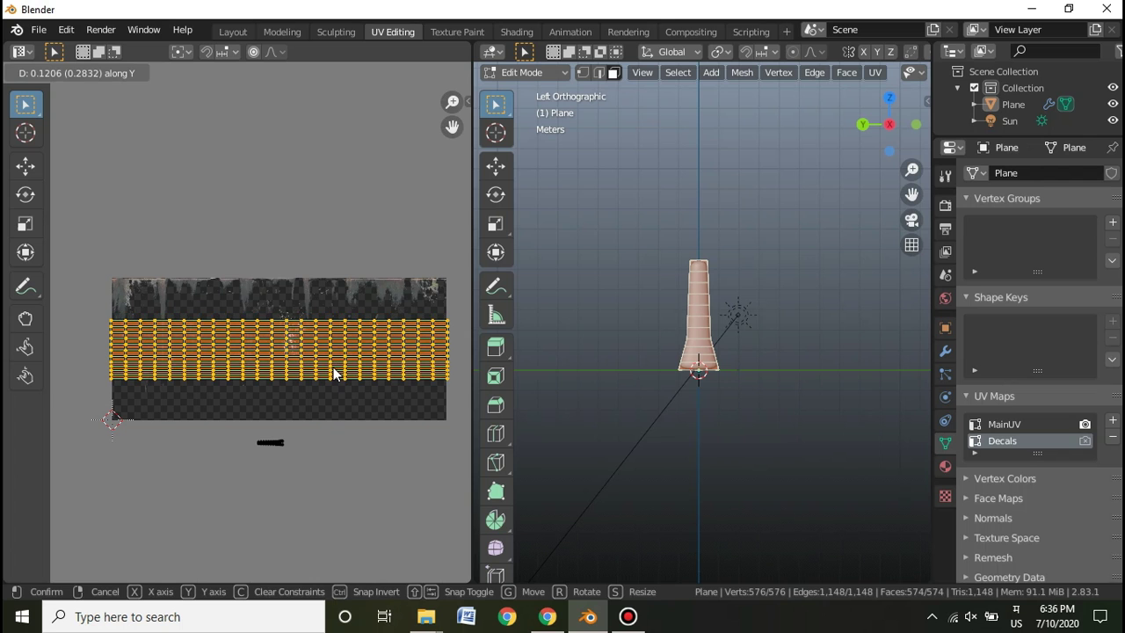
{"action": "left_click", "coordinate": [334, 373]}
- Stretch the side-face island along Y to about twice its height and shift it up to the texture's upper edge
{"action": "key", "text": "s"}
{"action": "key", "text": "y"}
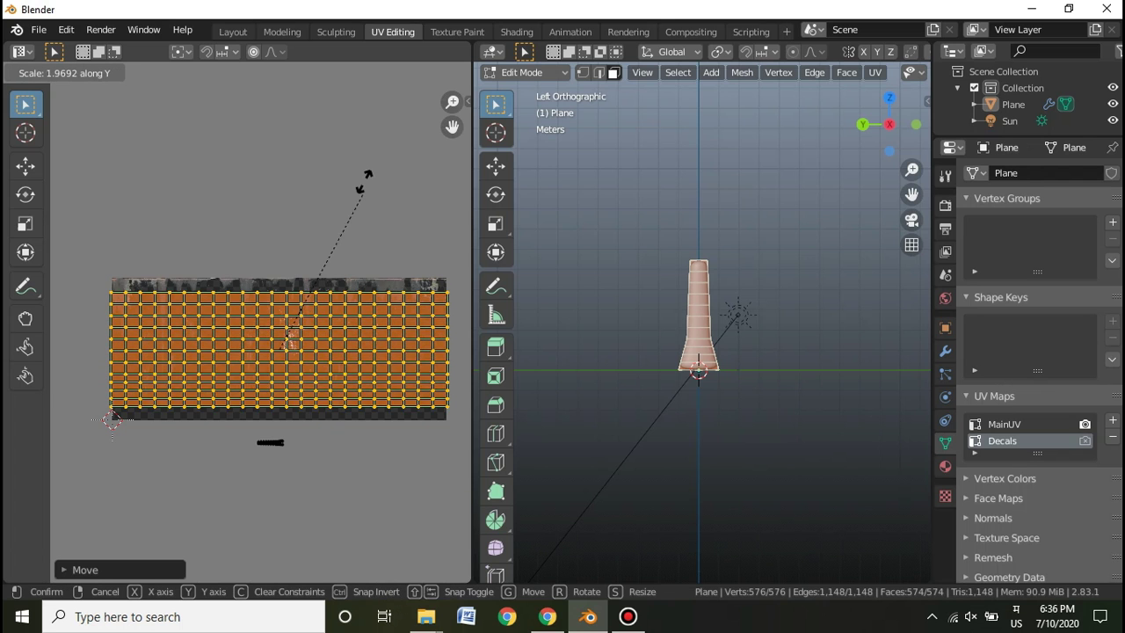
{"action": "left_click", "coordinate": [361, 178]}
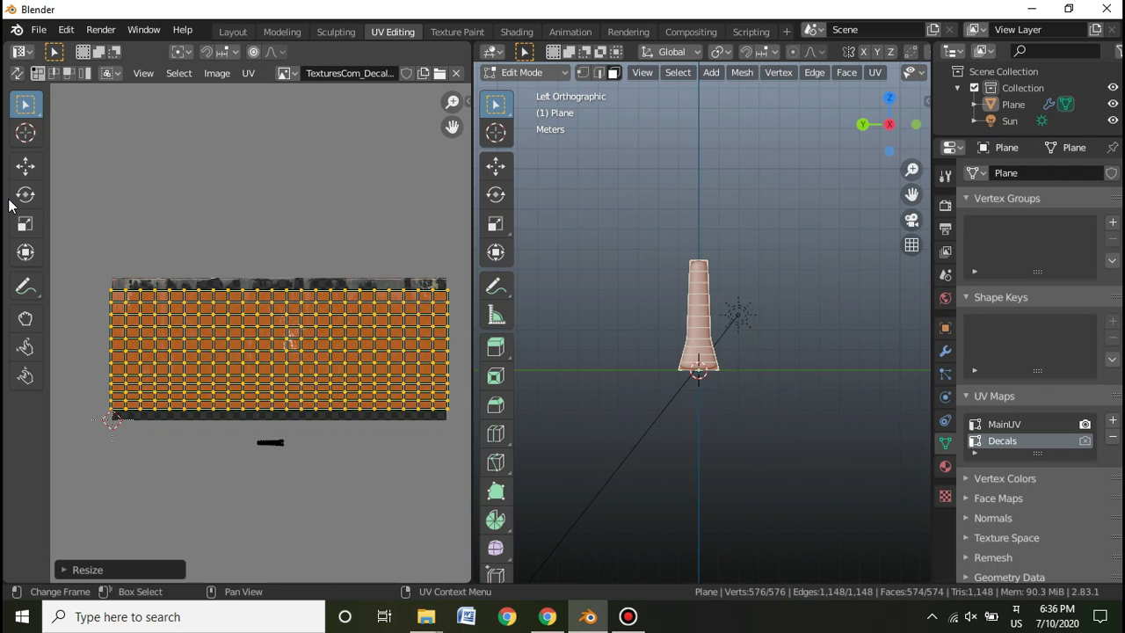
{"action": "left_click", "coordinate": [25, 165]}
{"action": "left_click_drag", "start_coordinate": [279, 283], "coordinate": [278, 266]}
- Leave mesh editing, check the barrier in the Layout workspace, and switch to the Shading workspace
{"action": "key", "text": "Tab"}
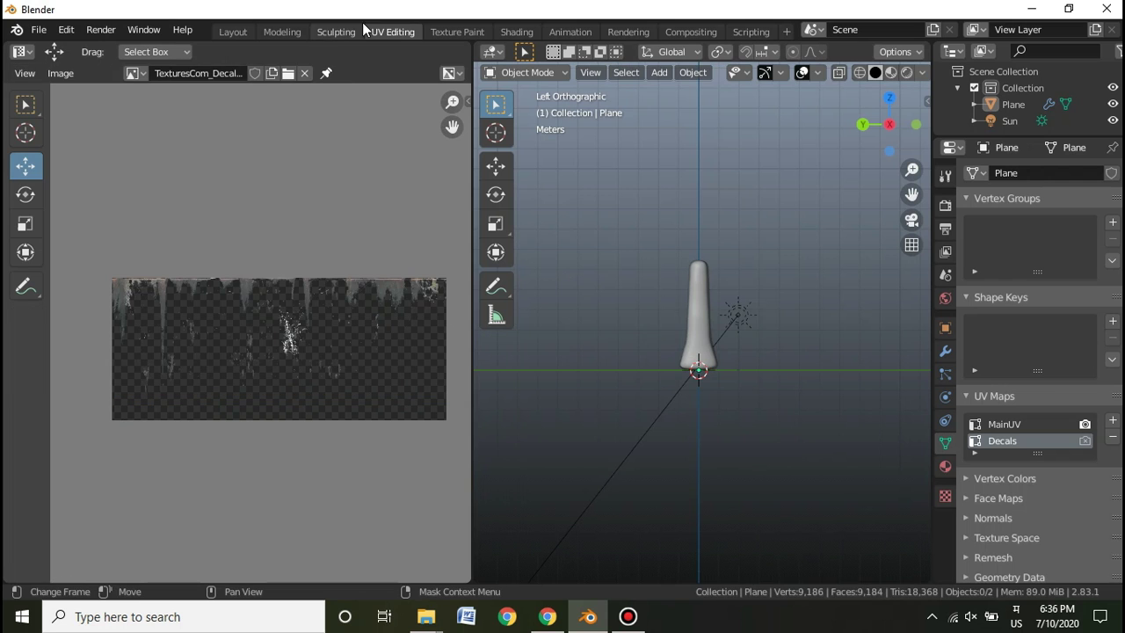
{"action": "left_click", "coordinate": [237, 33]}
{"action": "scroll", "coordinate": [681, 331], "scroll_direction": "down", "scroll_amount": 4}
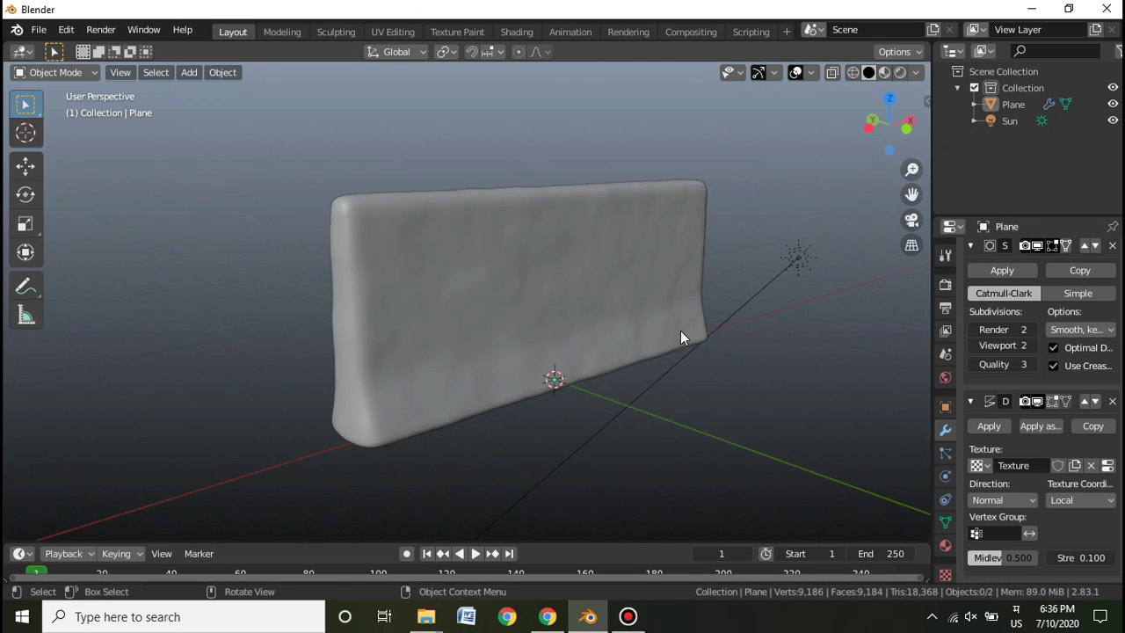
{"action": "left_click", "coordinate": [518, 31]}
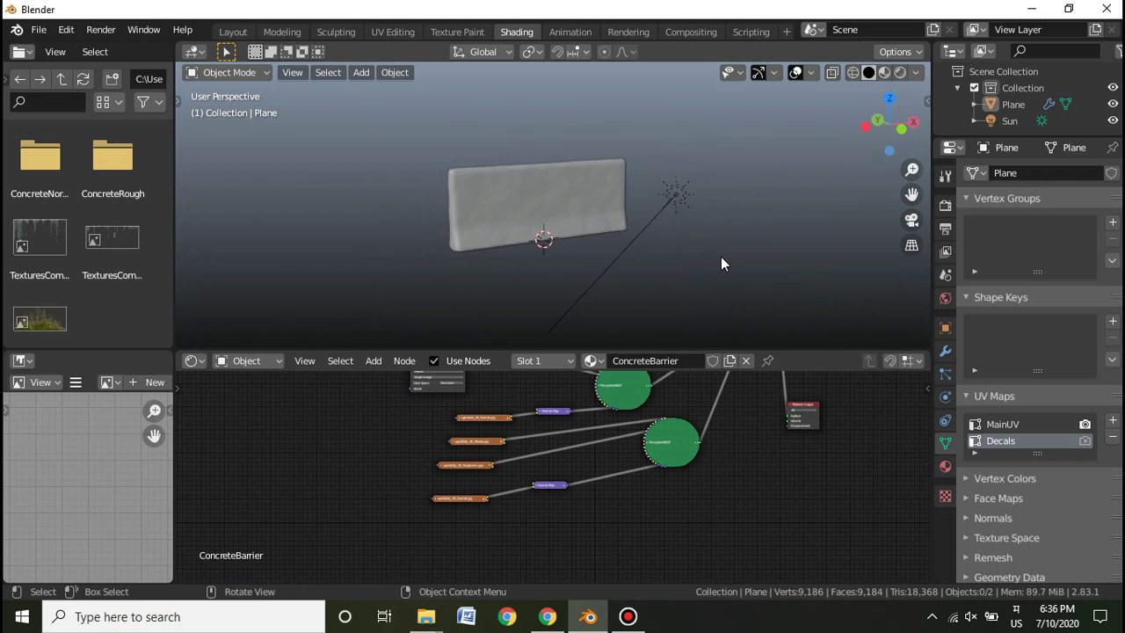
- Duplicate the lower Principled BSDF with its Normal Map node below the existing nodes and expand the copied shader
{"action": "scroll", "coordinate": [721, 264], "scroll_direction": "up", "scroll_amount": 4}
{"action": "scroll", "coordinate": [785, 452], "scroll_direction": "down", "scroll_amount": 2}
{"action": "scroll", "coordinate": [684, 487], "scroll_direction": "up", "scroll_amount": 2}
{"action": "scroll", "coordinate": [695, 501], "scroll_direction": "up", "scroll_amount": 3}
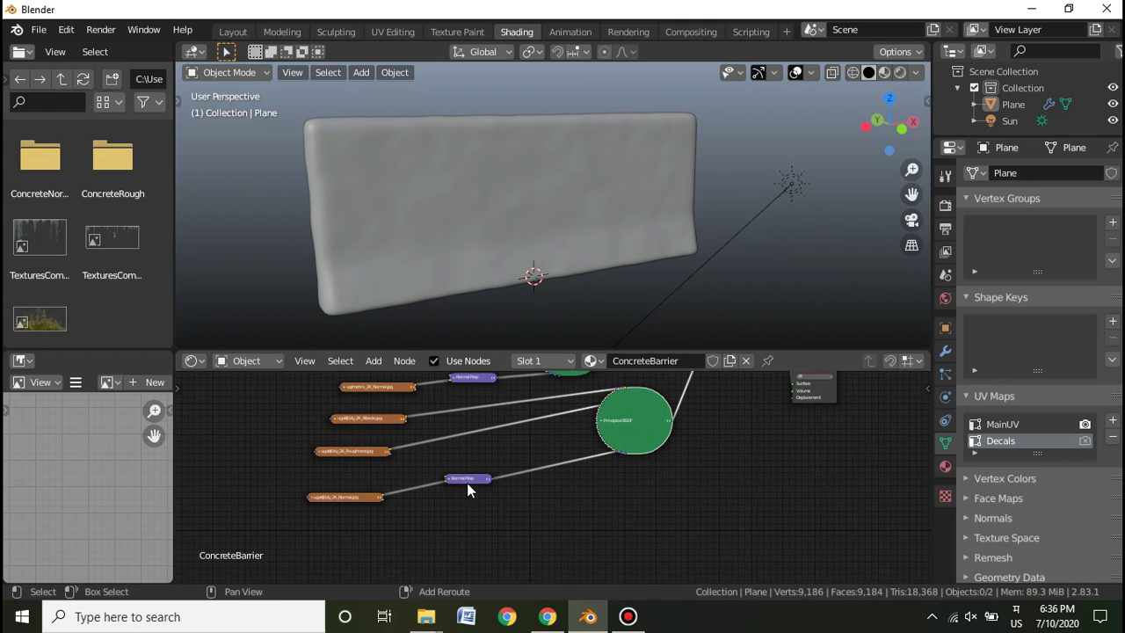
{"action": "key", "text": "shift+d"}
{"action": "left_click", "coordinate": [655, 541]}
{"action": "scroll", "coordinate": [729, 492], "scroll_direction": "up", "scroll_amount": 3}
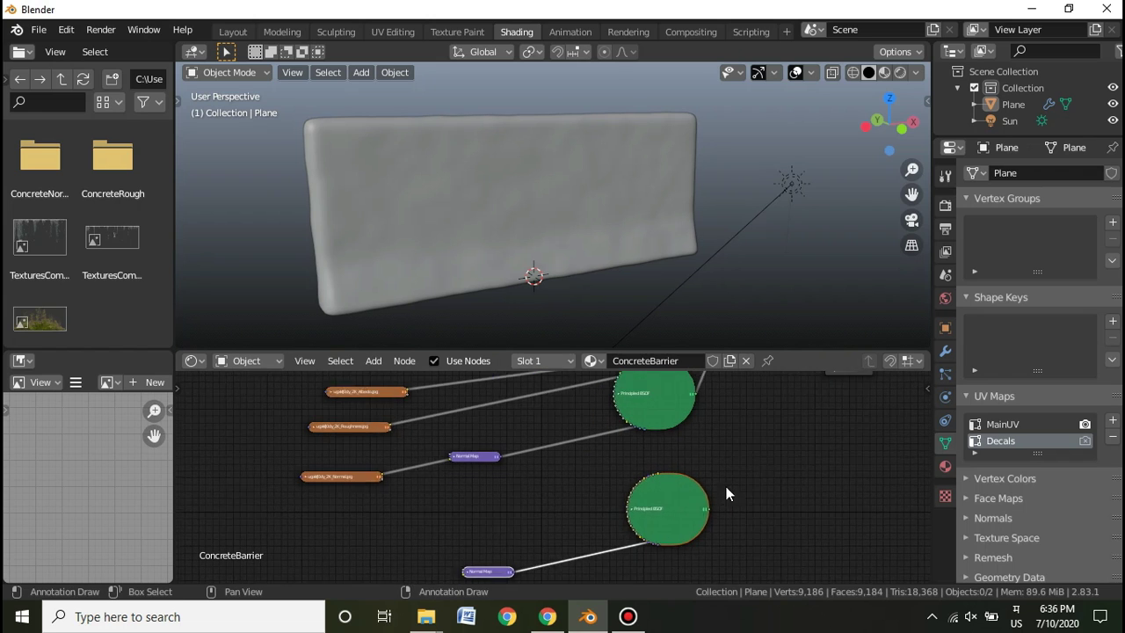
{"action": "left_click", "coordinate": [661, 521]}
{"action": "left_click_drag", "start_coordinate": [705, 519], "coordinate": [720, 485]}
{"action": "middle_click_drag", "start_coordinate": [536, 497], "coordinate": [532, 420]}
{"action": "scroll", "coordinate": [524, 417], "scroll_direction": "down", "scroll_amount": 1}
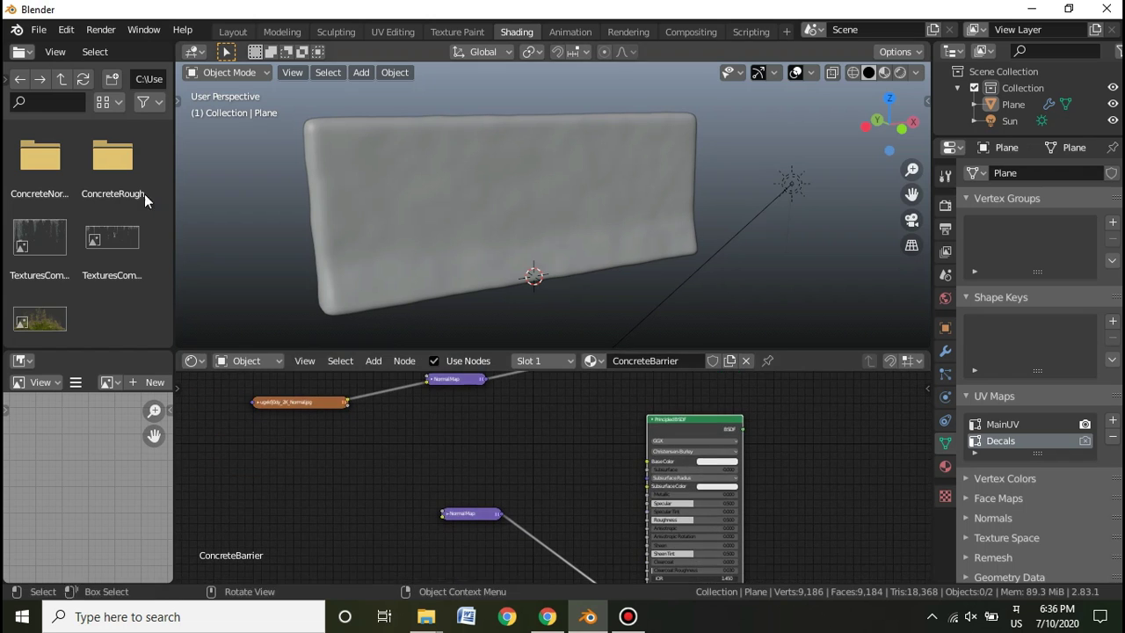
- Add the wide TexturesCom_Decal image, feed its Color into the copied shader's Base Color, and delete the copied Normal Map node
{"action": "left_click_drag", "start_coordinate": [114, 254], "coordinate": [516, 441]}
{"action": "left_click", "coordinate": [475, 511]}
{"action": "left_click_drag", "start_coordinate": [447, 526], "coordinate": [404, 424]}
{"action": "middle_click_drag", "start_coordinate": [572, 446], "coordinate": [543, 435]}
{"action": "left_click_drag", "start_coordinate": [445, 393], "coordinate": [641, 444]}
{"action": "middle_click_drag", "start_coordinate": [610, 470], "coordinate": [585, 485]}
{"action": "key", "text": "x"}
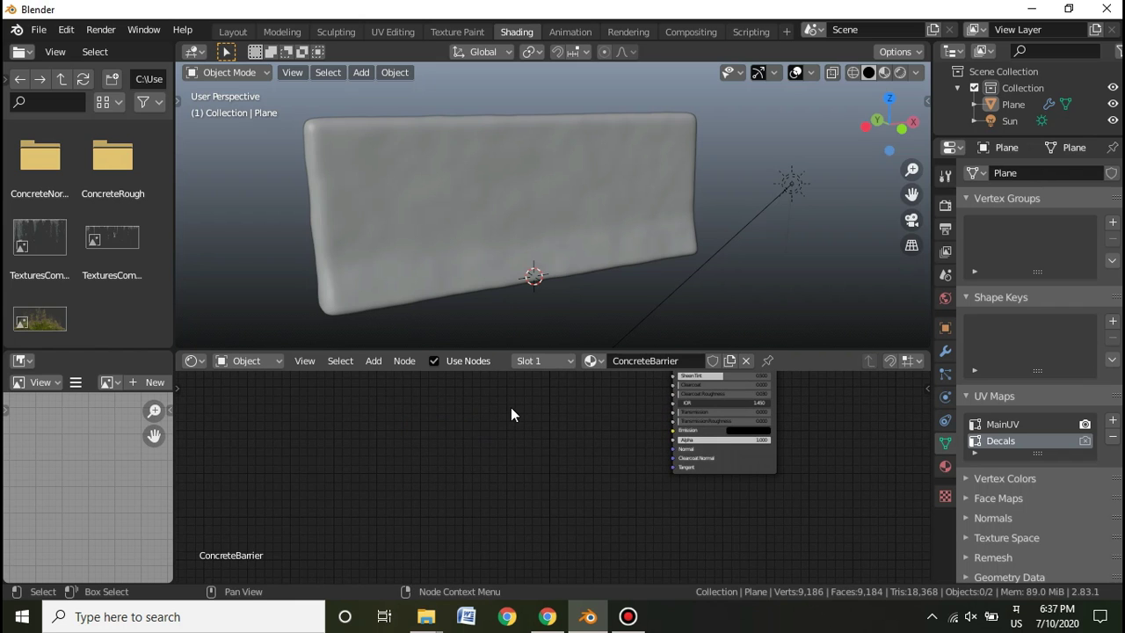
- Collapse the decal's Principled BSDF node and place it nearer the decal image node
{"action": "middle_click_drag", "start_coordinate": [555, 440], "coordinate": [515, 520]}
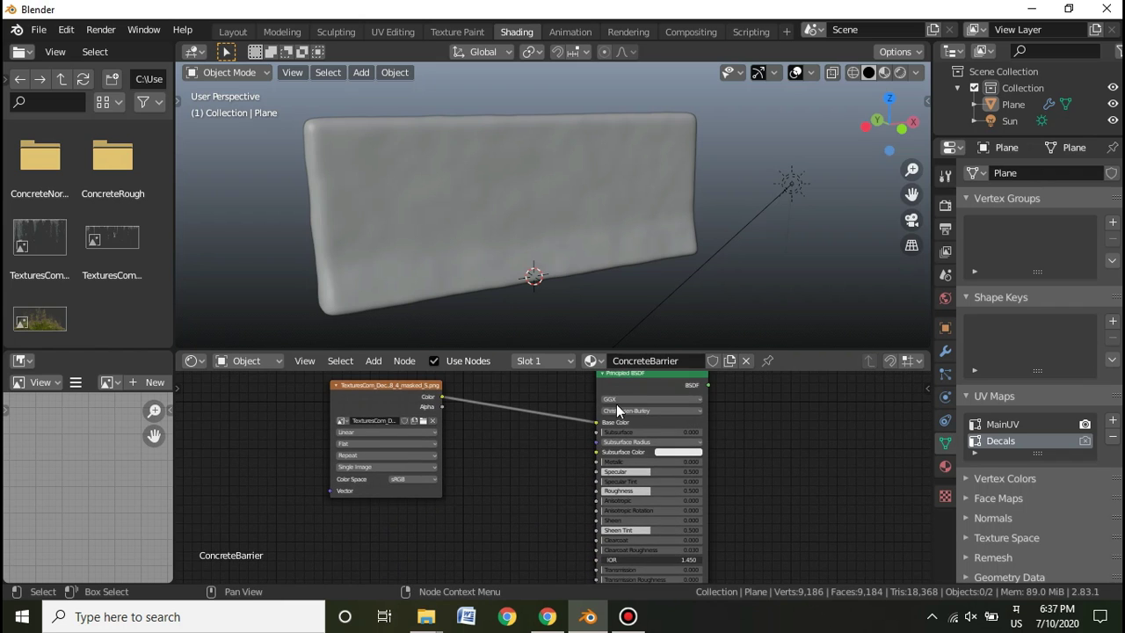
{"action": "scroll", "coordinate": [598, 388], "scroll_direction": "down", "scroll_amount": 1}
{"action": "left_click", "coordinate": [592, 395]}
{"action": "left_click_drag", "start_coordinate": [589, 392], "coordinate": [540, 380]}
- Spread out the Material Output and Mix Shader nodes, placing the Mix Shader lower near the decal shader
{"action": "middle_click_drag", "start_coordinate": [716, 416], "coordinate": [674, 520]}
{"action": "scroll", "coordinate": [650, 448], "scroll_direction": "down", "scroll_amount": 1}
{"action": "middle_click_drag", "start_coordinate": [635, 439], "coordinate": [567, 513]}
{"action": "scroll", "coordinate": [568, 514], "scroll_direction": "down", "scroll_amount": 1}
{"action": "left_click_drag", "start_coordinate": [680, 459], "coordinate": [773, 457]}
{"action": "scroll", "coordinate": [694, 491], "scroll_direction": "down", "scroll_amount": 1}
{"action": "middle_click_drag", "start_coordinate": [694, 491], "coordinate": [660, 541]}
{"action": "left_click_drag", "start_coordinate": [598, 421], "coordinate": [619, 570]}
{"action": "middle_click_drag", "start_coordinate": [677, 531], "coordinate": [654, 429]}
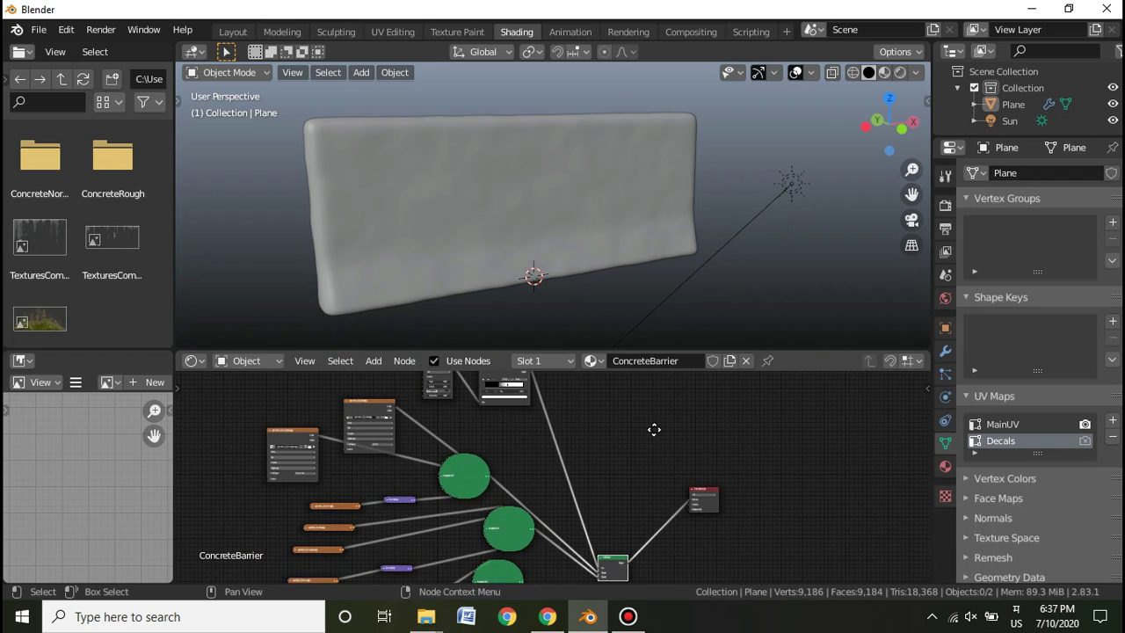
{"action": "scroll", "coordinate": [625, 458], "scroll_direction": "up", "scroll_amount": 3}
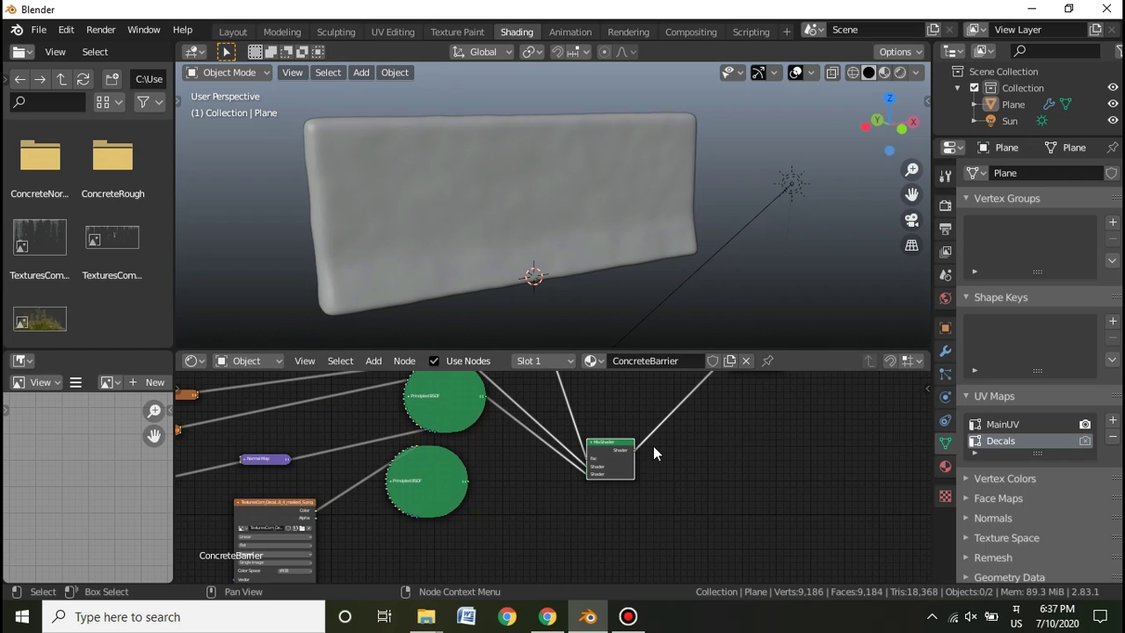
- Cut the link between the Mix Shader and the Material Output, and move the decal's Principled BSDF below the Mix Shader
{"action": "right_click_drag", "start_coordinate": [629, 401], "coordinate": [700, 481], "text": "ctrl"}
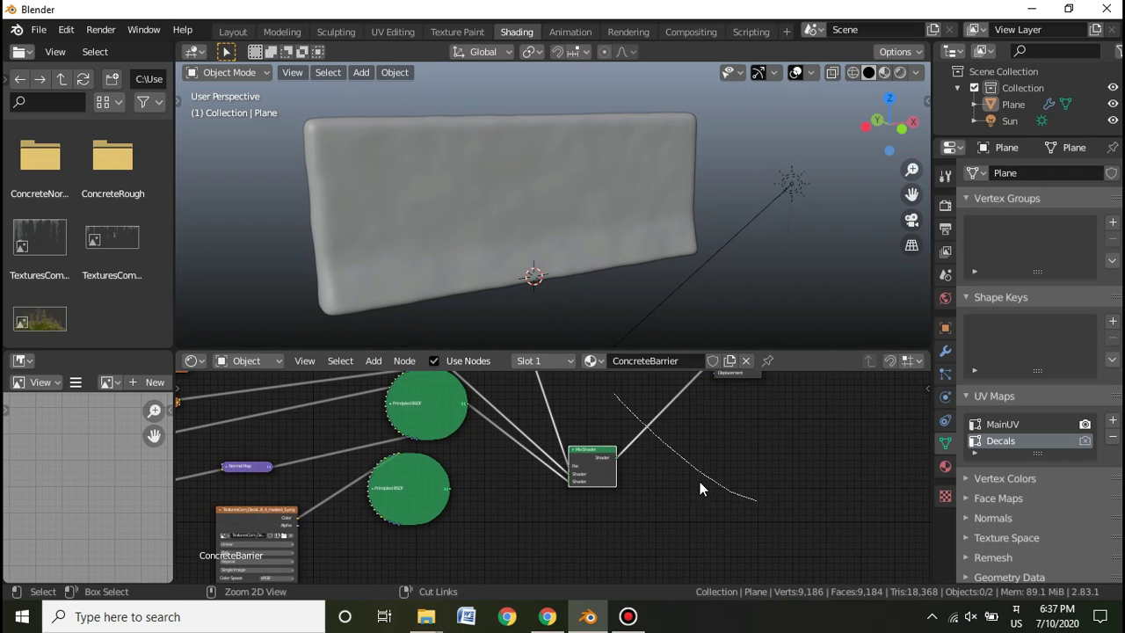
{"action": "left_click_drag", "start_coordinate": [609, 471], "coordinate": [595, 445]}
{"action": "middle_click_drag", "start_coordinate": [729, 409], "coordinate": [691, 434]}
{"action": "left_click_drag", "start_coordinate": [357, 528], "coordinate": [488, 573]}
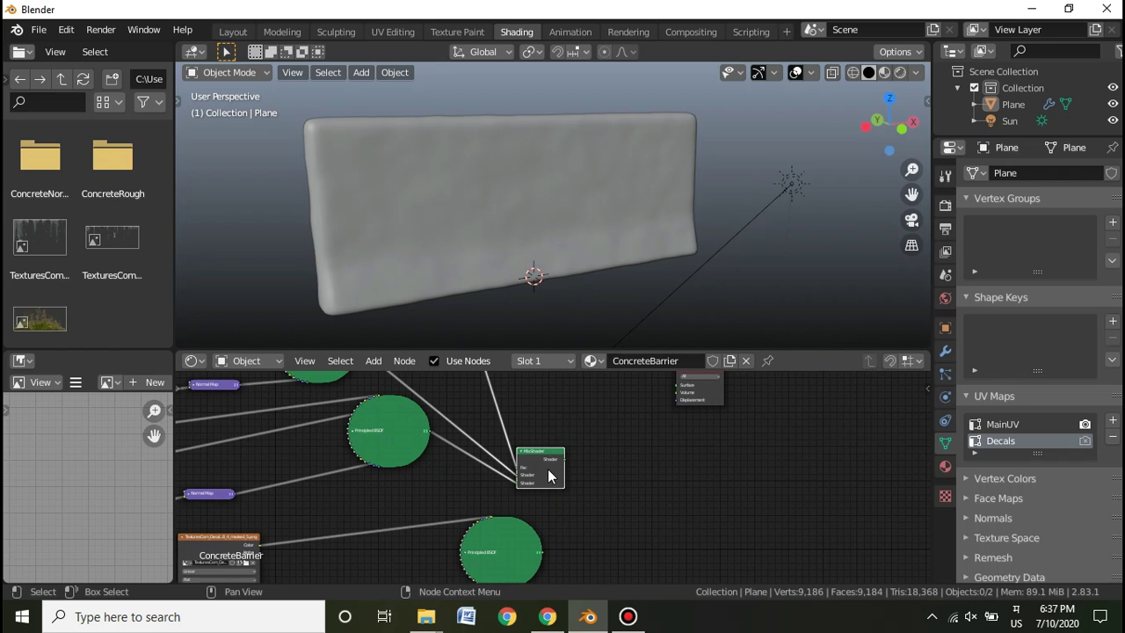
{"action": "key", "text": "shift+a"}
{"action": "left_click", "coordinate": [602, 407]}
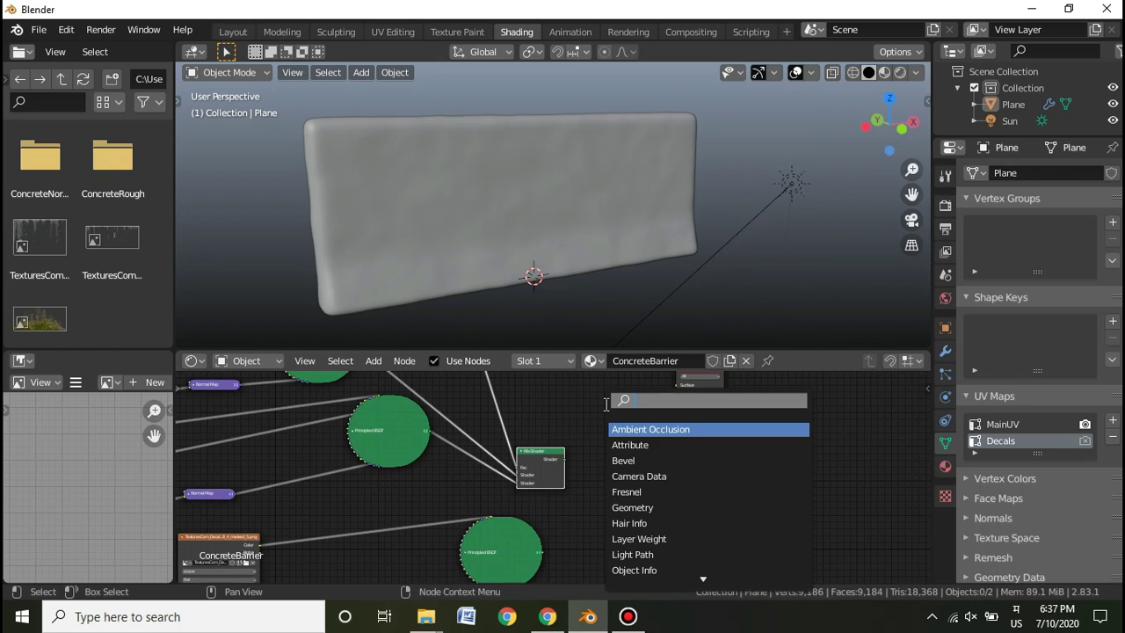
{"action": "scroll", "coordinate": [703, 507], "scroll_direction": "up", "scroll_amount": 3}
{"action": "middle_click_drag", "start_coordinate": [659, 469], "coordinate": [654, 428]}
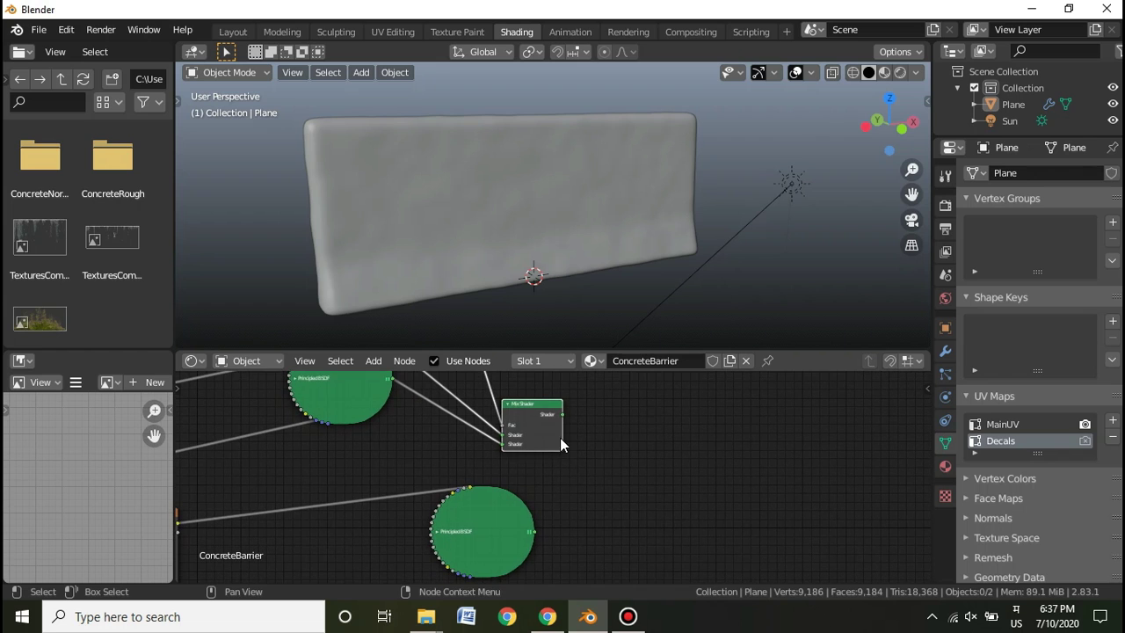
- Duplicate the Mix Shader and plug the decal shader into its first Shader input and the concrete mix into its second
{"action": "key", "text": "shift+d"}
{"action": "left_click", "coordinate": [633, 527]}
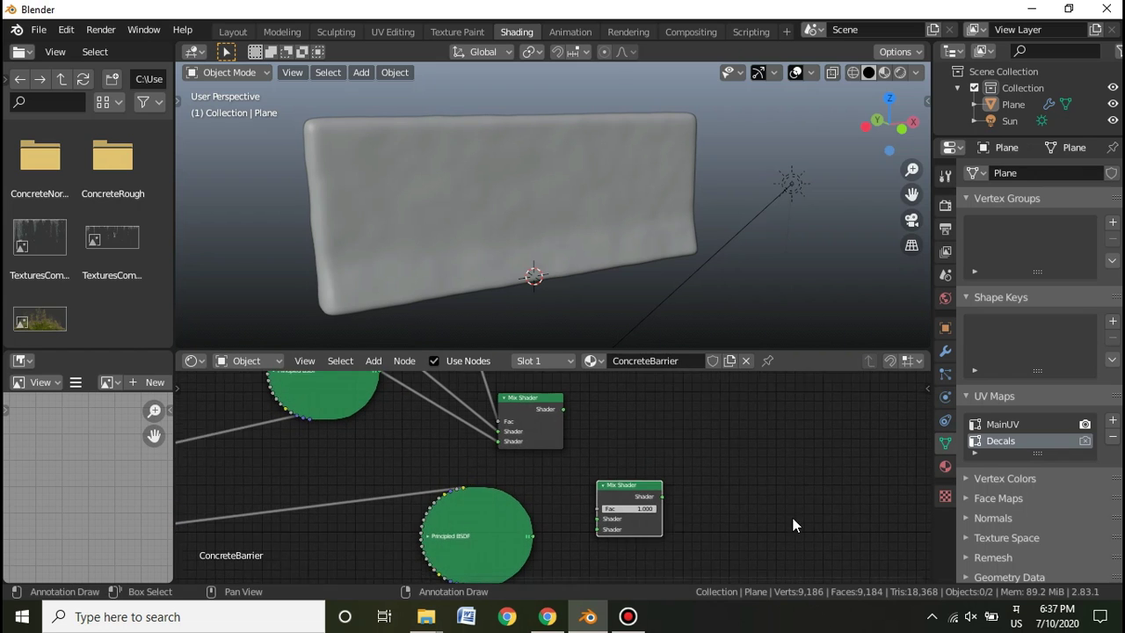
{"action": "scroll", "coordinate": [713, 490], "scroll_direction": "up", "scroll_amount": 1}
{"action": "left_click_drag", "start_coordinate": [537, 401], "coordinate": [569, 530]}
{"action": "left_click_drag", "start_coordinate": [501, 537], "coordinate": [661, 459]}
- Reposition the Material Output node and connect the new Mix Shader to its Surface input
{"action": "middle_click_drag", "start_coordinate": [794, 411], "coordinate": [607, 523]}
{"action": "scroll", "coordinate": [607, 523], "scroll_direction": "down", "scroll_amount": 6}
{"action": "left_click_drag", "start_coordinate": [584, 466], "coordinate": [689, 445]}
{"action": "scroll", "coordinate": [575, 464], "scroll_direction": "up", "scroll_amount": 3}
{"action": "left_click_drag", "start_coordinate": [510, 496], "coordinate": [666, 428]}
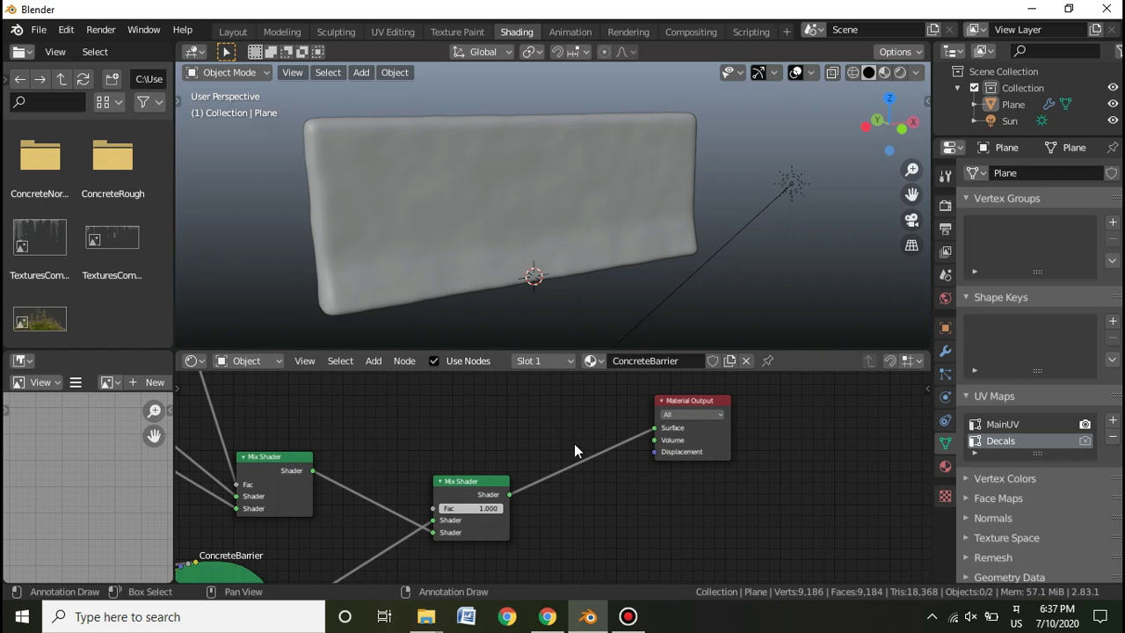
- Preview the barrier in rendered shading, locate the decal image node, and return the viewport to solid shading
{"action": "middle_click_drag", "start_coordinate": [577, 497], "coordinate": [614, 490]}
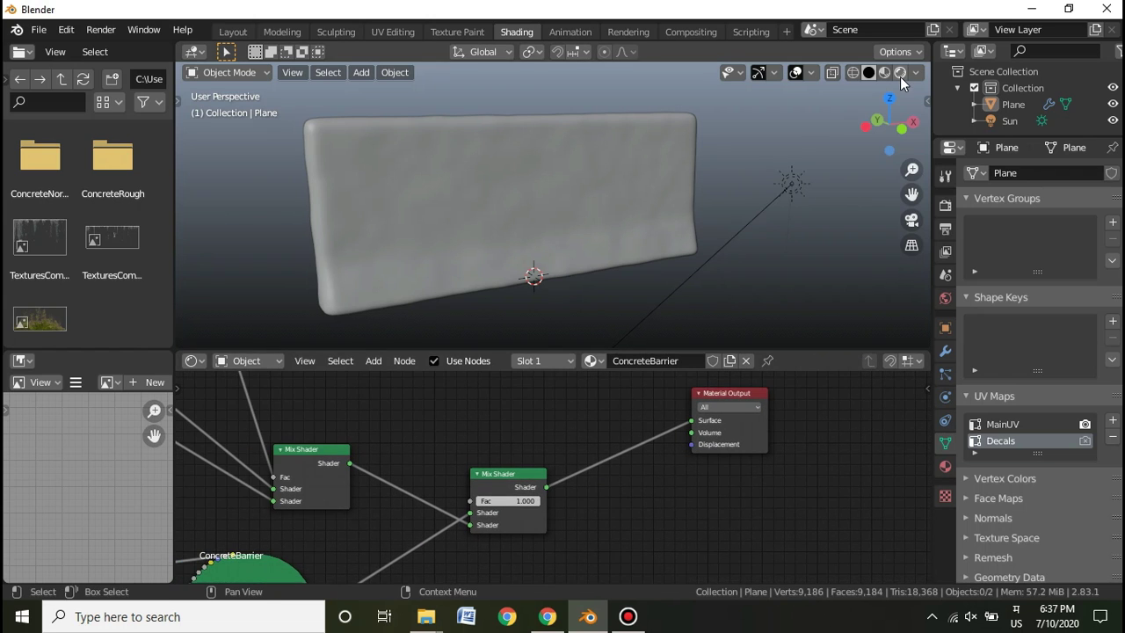
{"action": "left_click", "coordinate": [900, 72]}
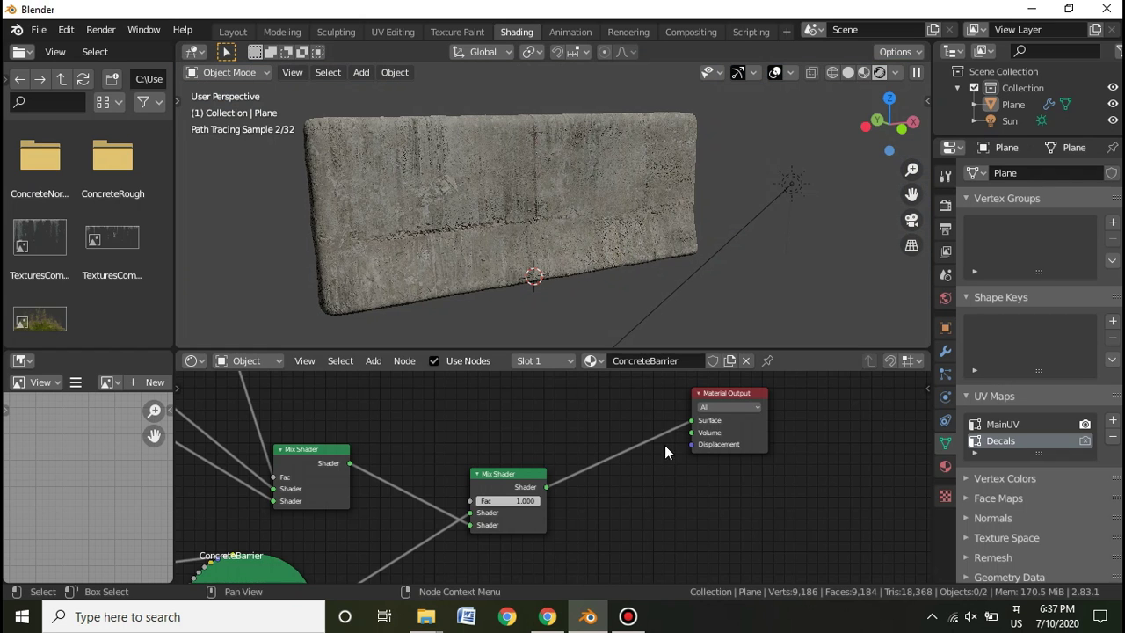
{"action": "mouse_move", "coordinate": [556, 440]}
{"action": "middle_mouse_down"}
{"action": "mouse_move", "coordinate": [889, 344]}
{"action": "mouse_move", "coordinate": [954, 315]}
{"action": "middle_mouse_up"}
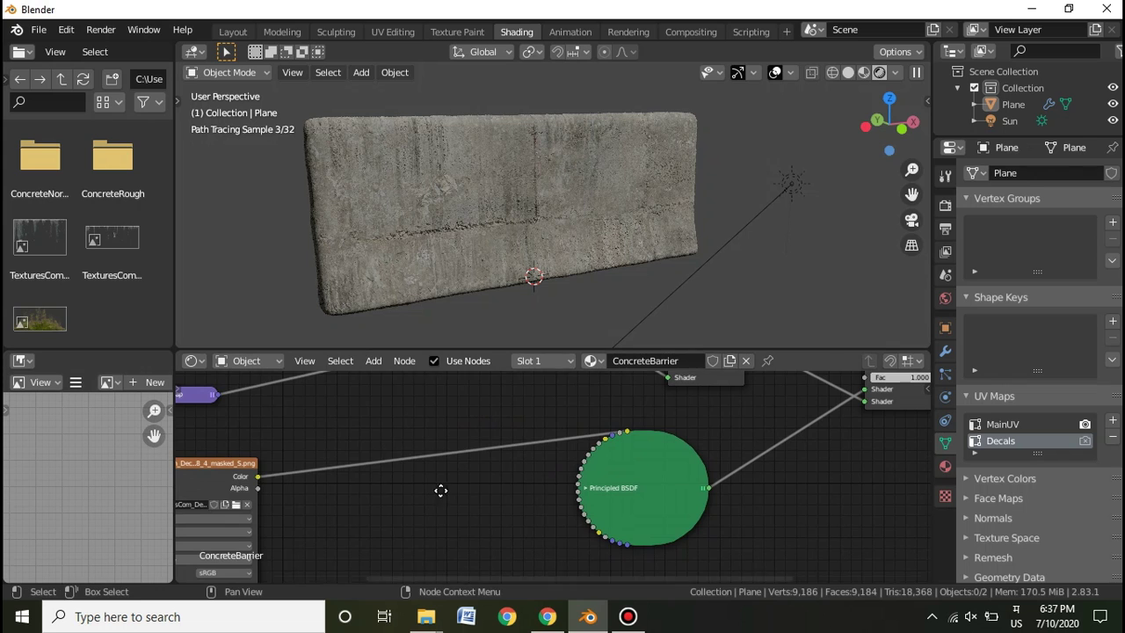
{"action": "middle_click_drag", "start_coordinate": [441, 490], "coordinate": [884, 399]}
{"action": "scroll", "coordinate": [509, 478], "scroll_direction": "down", "scroll_amount": 3}
{"action": "middle_click_drag", "start_coordinate": [507, 478], "coordinate": [507, 513]}
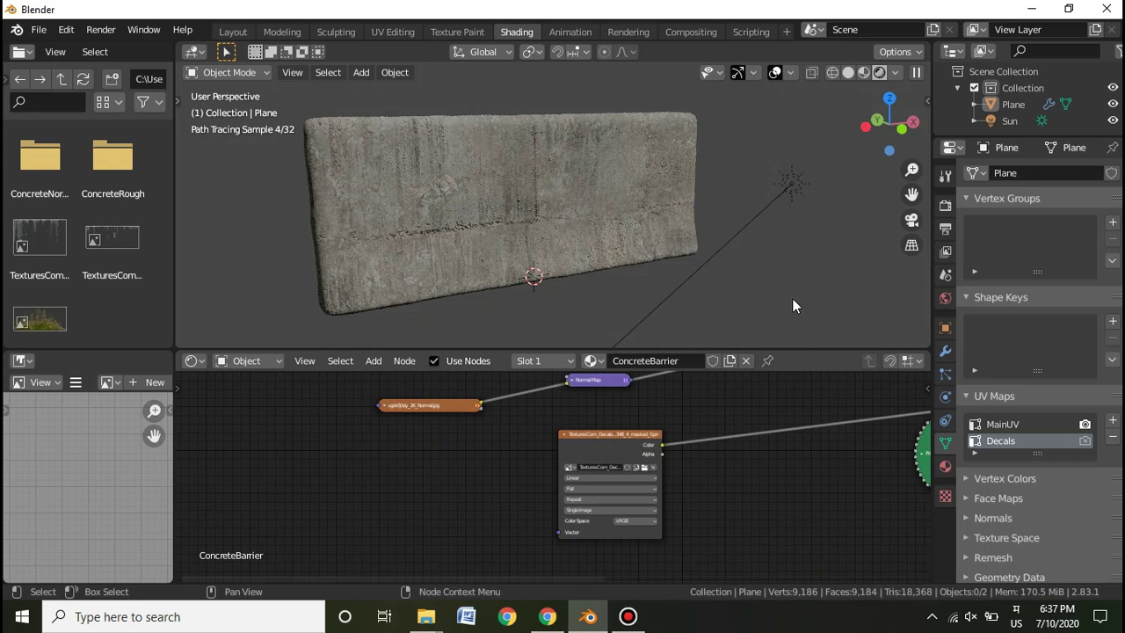
{"action": "left_click", "coordinate": [848, 73]}
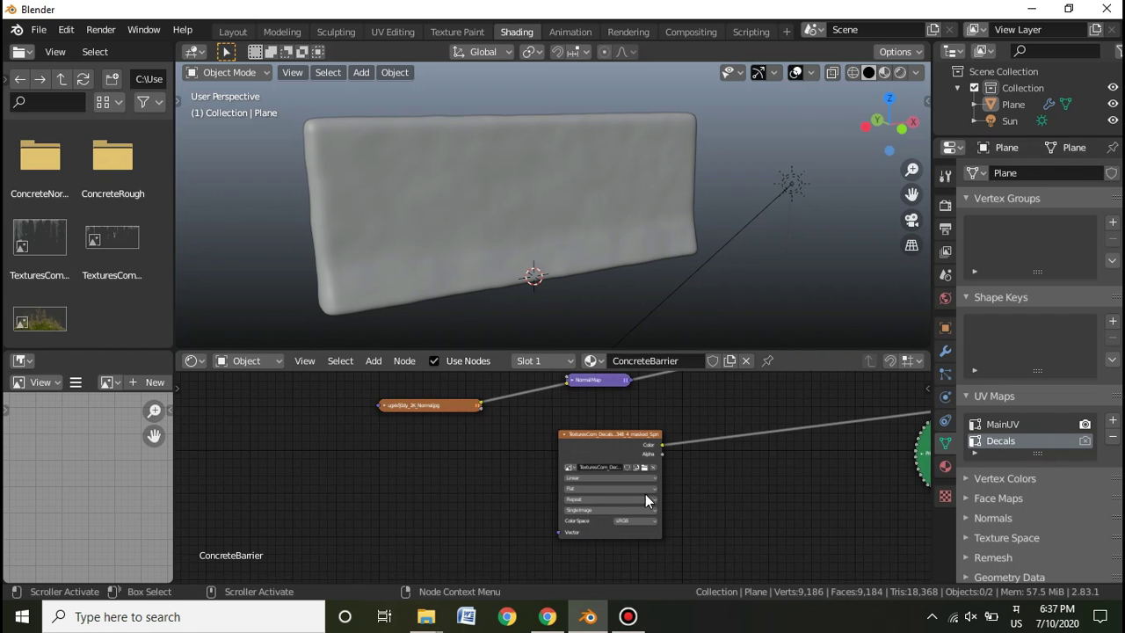
- Add a UV Map node beside the decal image texture and connect its UV output to the image's Vector input
{"action": "key", "text": "shift+a"}
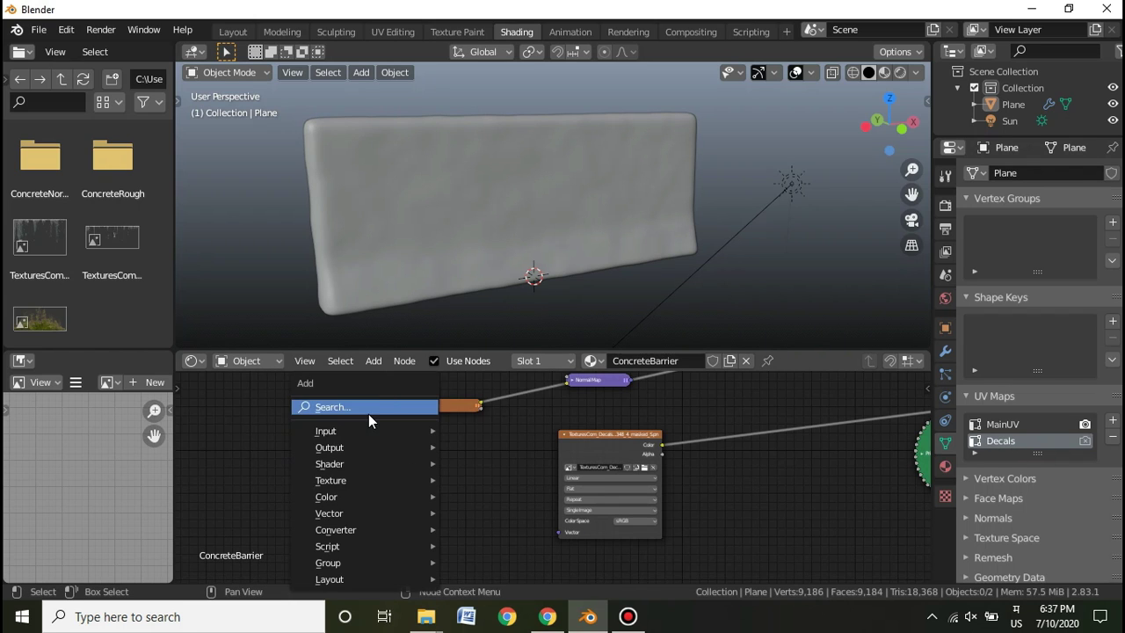
{"action": "left_click", "coordinate": [369, 410]}
{"action": "type", "text": "uv"}
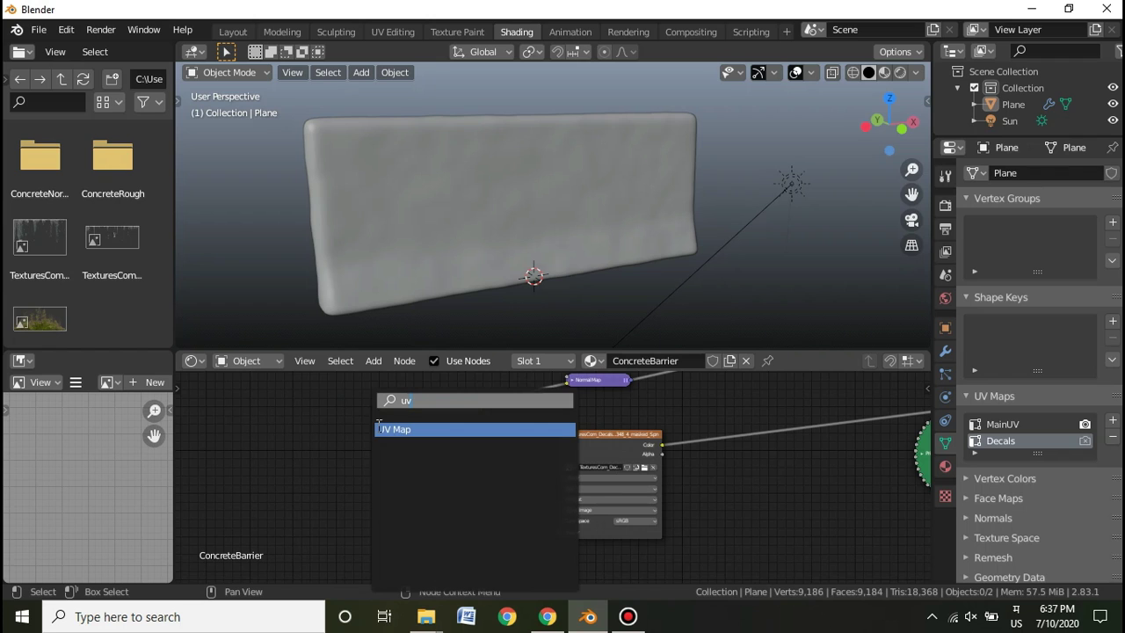
{"action": "left_click", "coordinate": [429, 430]}
{"action": "left_click", "coordinate": [527, 505]}
{"action": "scroll", "coordinate": [525, 508], "scroll_direction": "up", "scroll_amount": 4}
{"action": "left_click_drag", "start_coordinate": [518, 508], "coordinate": [560, 552]}
- Assign the Decals map to the UV Map node, space it away from the image node, and show the barrier in rendered shading
{"action": "left_click", "coordinate": [470, 539]}
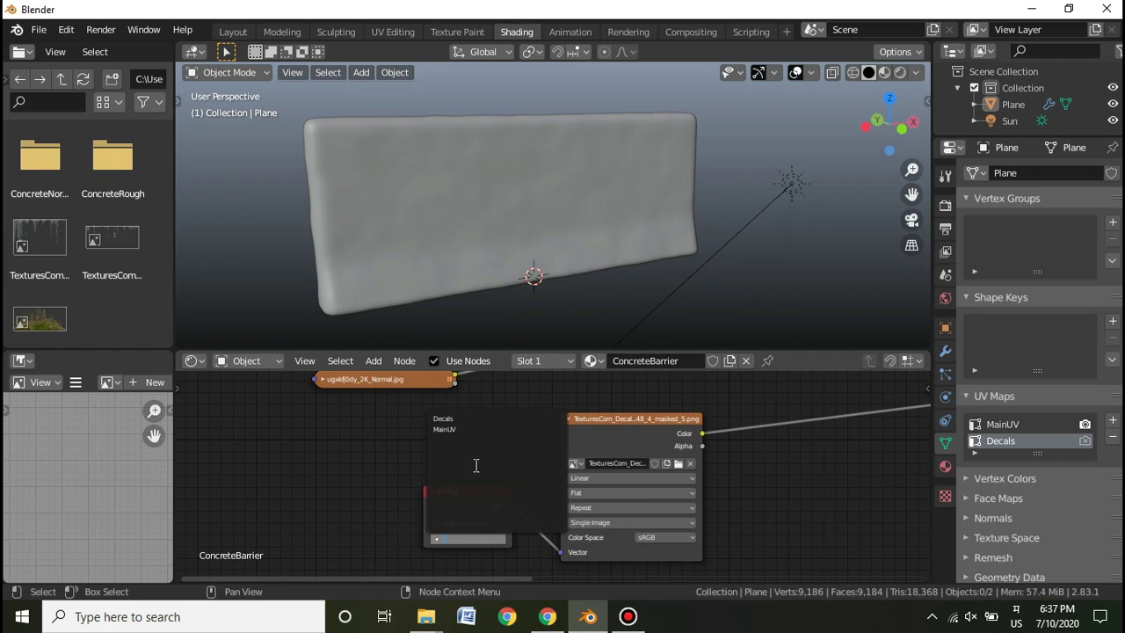
{"action": "left_click", "coordinate": [459, 419]}
{"action": "middle_click_drag", "start_coordinate": [741, 483], "coordinate": [678, 485]}
{"action": "left_click_drag", "start_coordinate": [396, 497], "coordinate": [347, 495]}
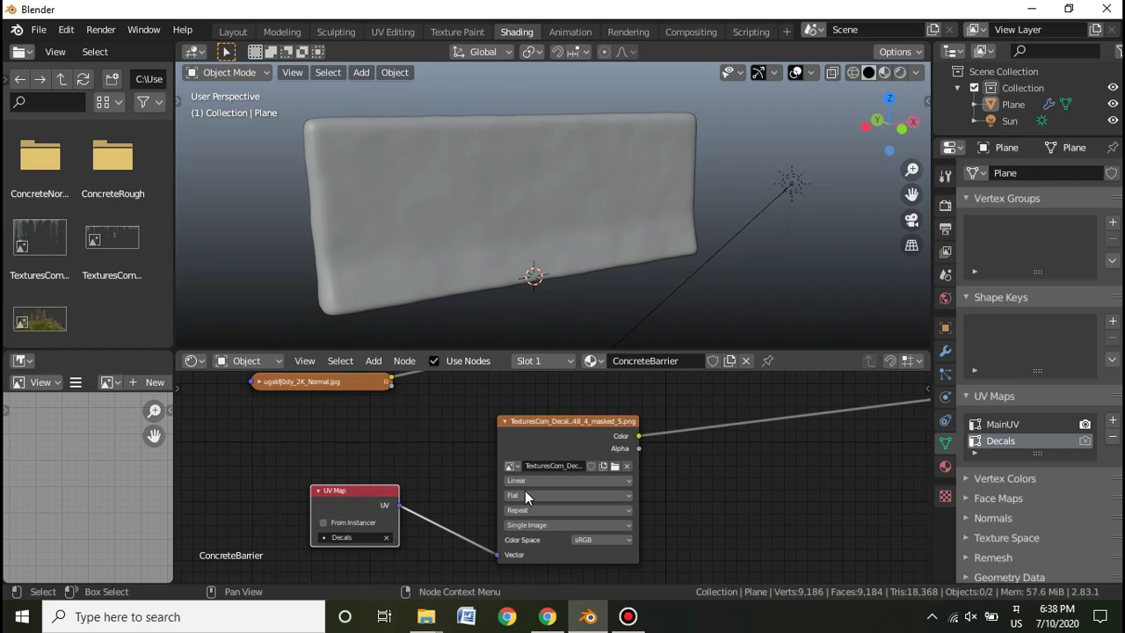
{"action": "middle_click_drag", "start_coordinate": [768, 499], "coordinate": [644, 515]}
{"action": "left_click", "coordinate": [902, 73]}
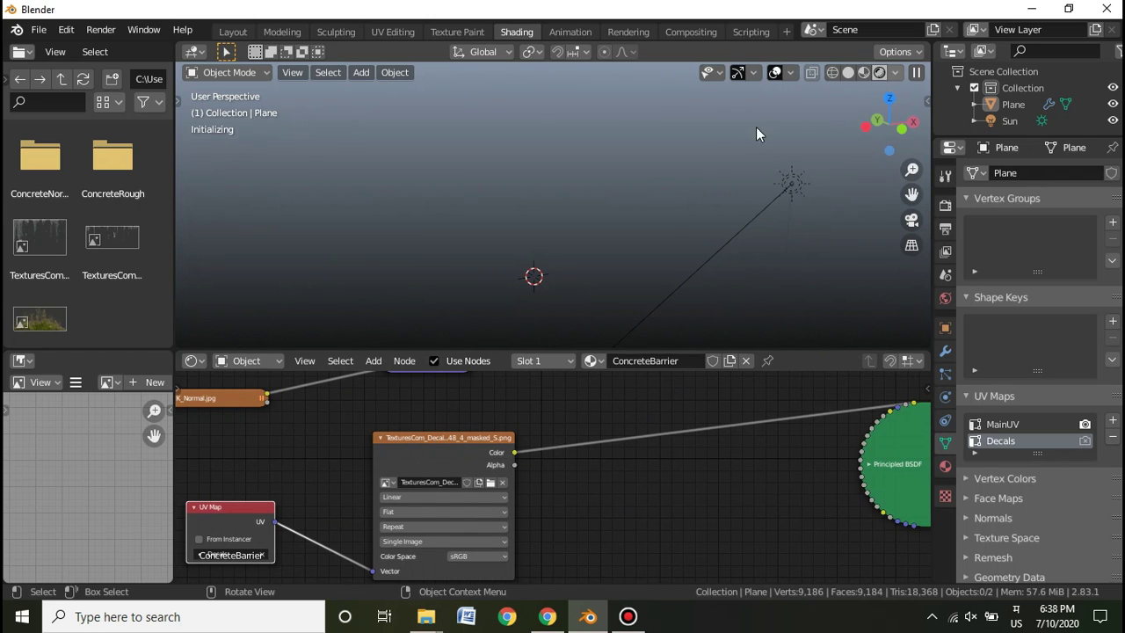
- Set the Fac of the Mix Shader feeding the Material Output to 0.5
{"action": "middle_click_drag", "start_coordinate": [782, 459], "coordinate": [670, 460]}
{"action": "scroll", "coordinate": [670, 460], "scroll_direction": "down", "scroll_amount": 4}
{"action": "middle_click_drag", "start_coordinate": [670, 460], "coordinate": [392, 518]}
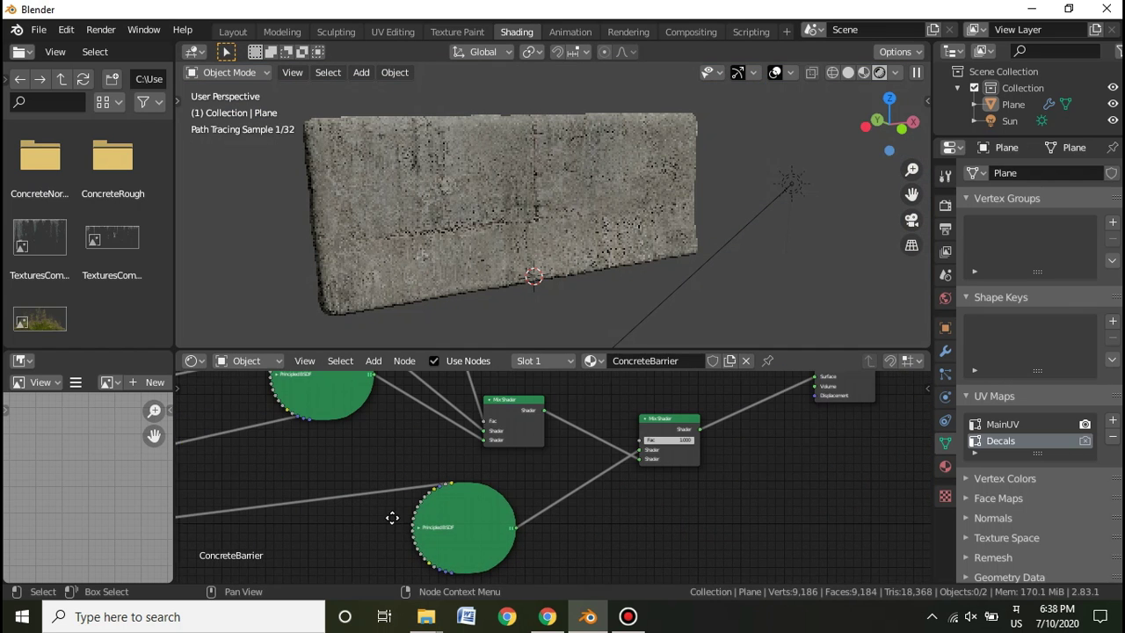
{"action": "middle_click_drag", "start_coordinate": [772, 464], "coordinate": [742, 526]}
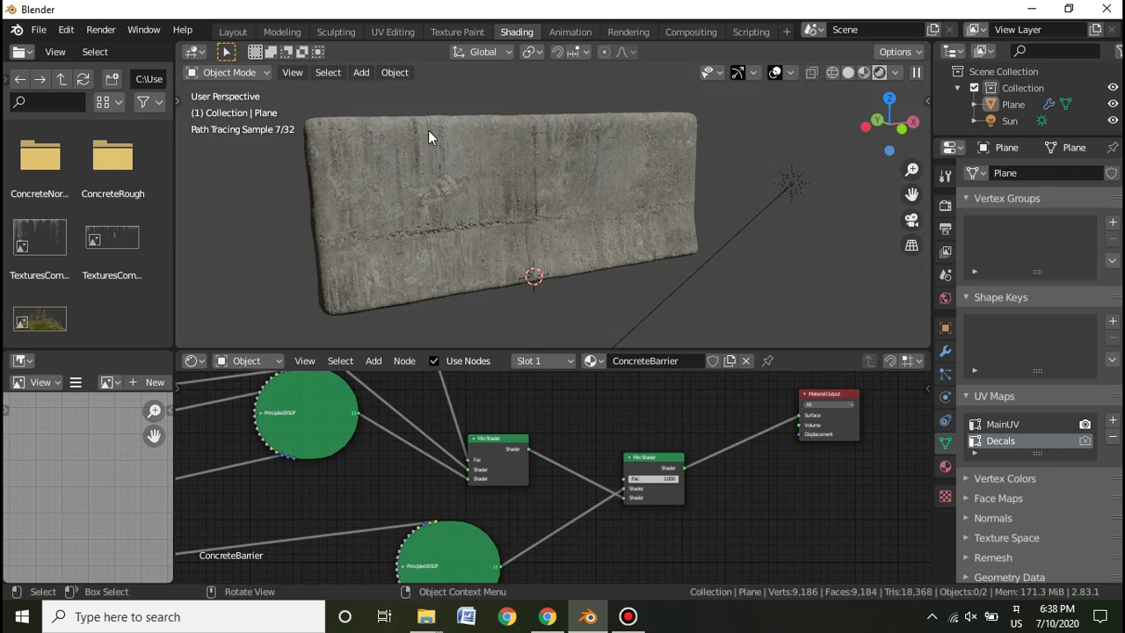
{"action": "scroll", "coordinate": [708, 441], "scroll_direction": "up", "scroll_amount": 3}
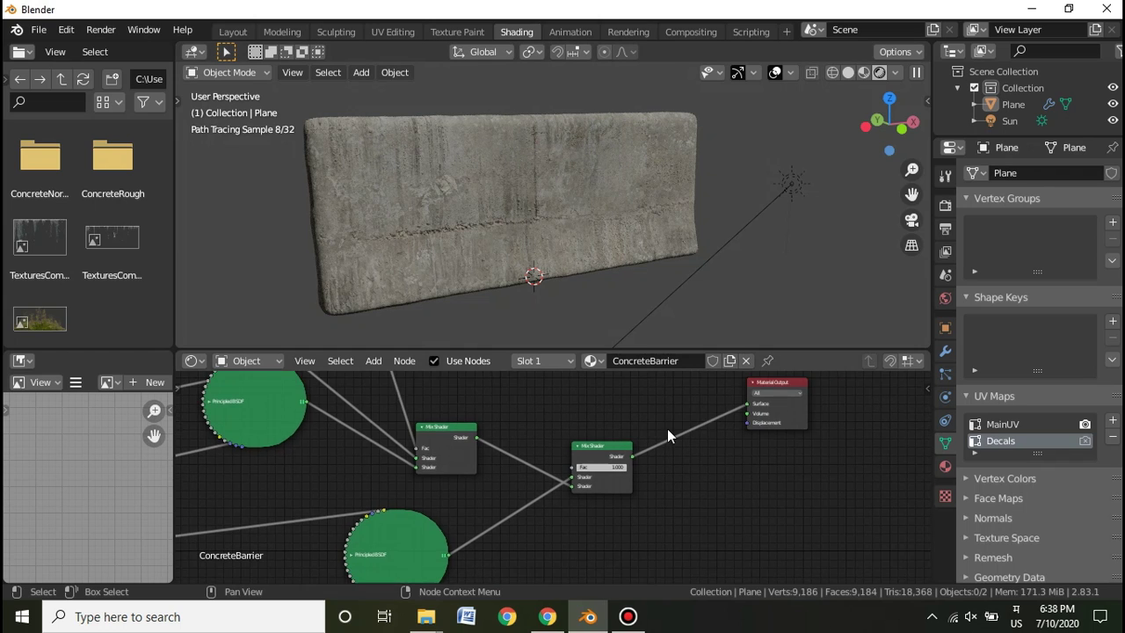
{"action": "scroll", "coordinate": [758, 486], "scroll_direction": "up", "scroll_amount": 2}
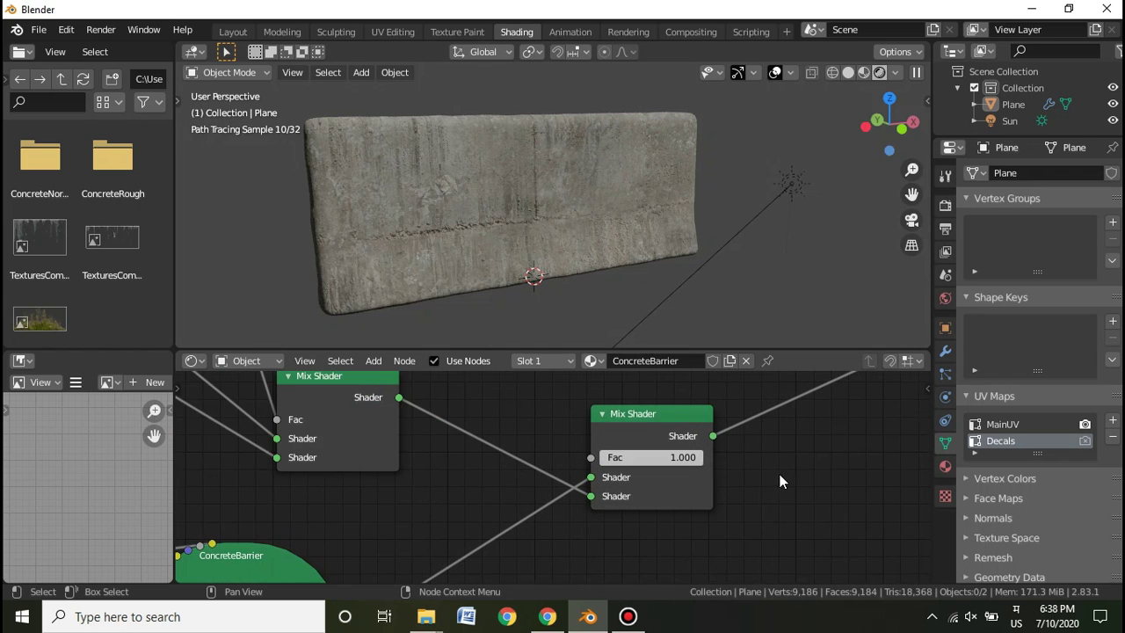
{"action": "scroll", "coordinate": [794, 472], "scroll_direction": "down", "scroll_amount": 3}
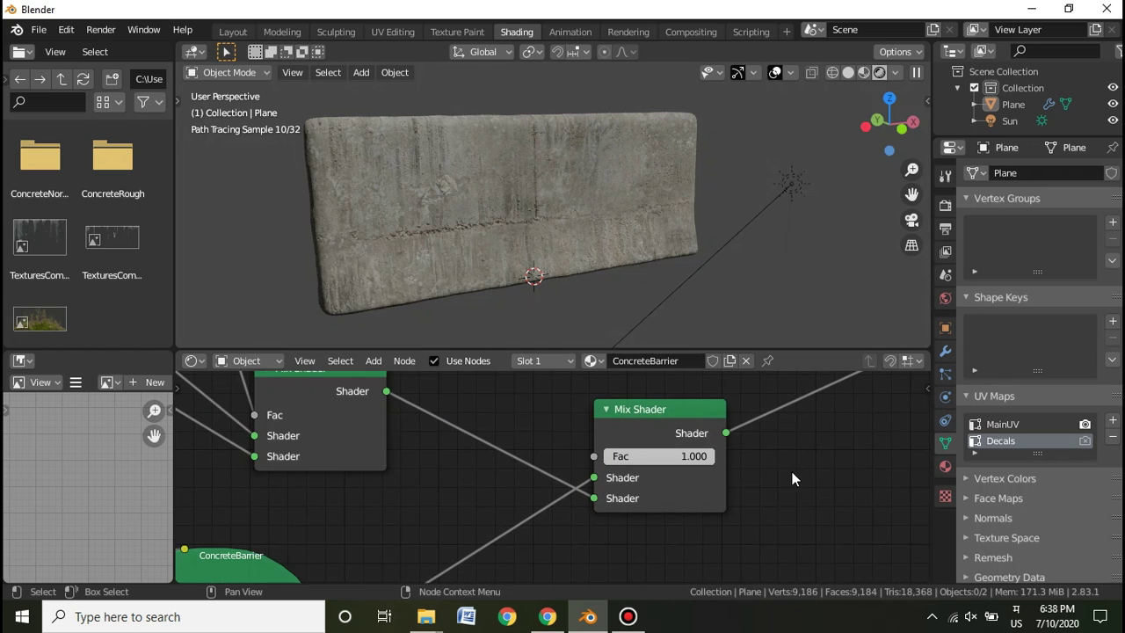
{"action": "left_click", "coordinate": [654, 460]}
{"action": "type", "text": "0.5"}
{"action": "key", "text": "Return"}
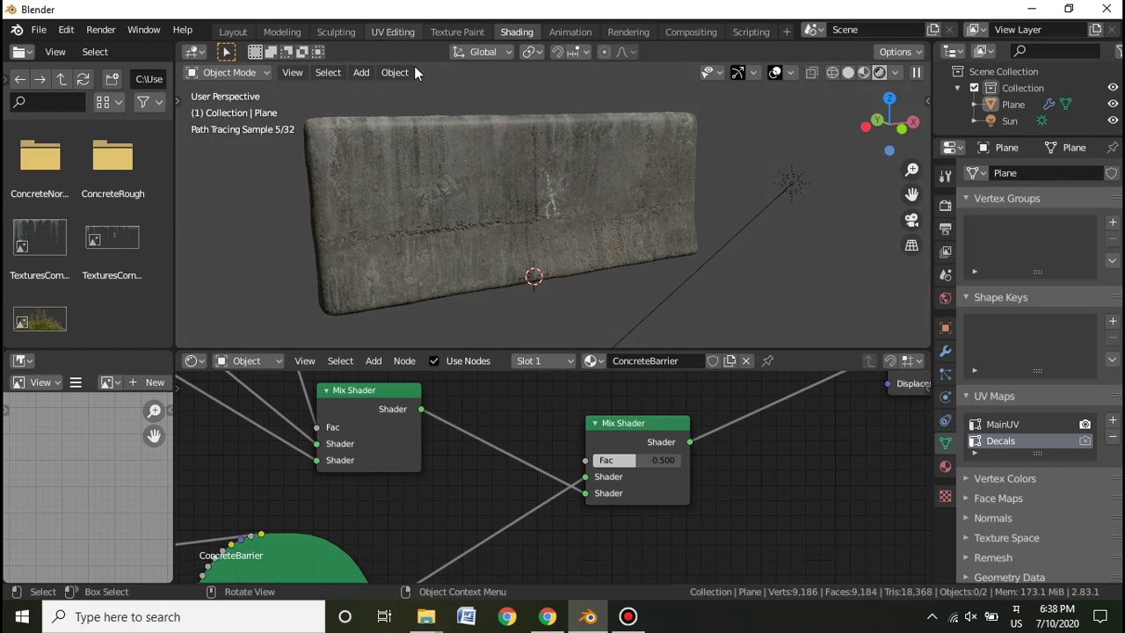
- Examine the decal image's transparent areas in the UV Editing workspace without the UV overlay, then return to the Shading workspace
{"action": "left_click", "coordinate": [393, 32]}
{"action": "left_click", "coordinate": [330, 151]}
{"action": "scroll", "coordinate": [345, 265], "scroll_direction": "up", "scroll_amount": 2}
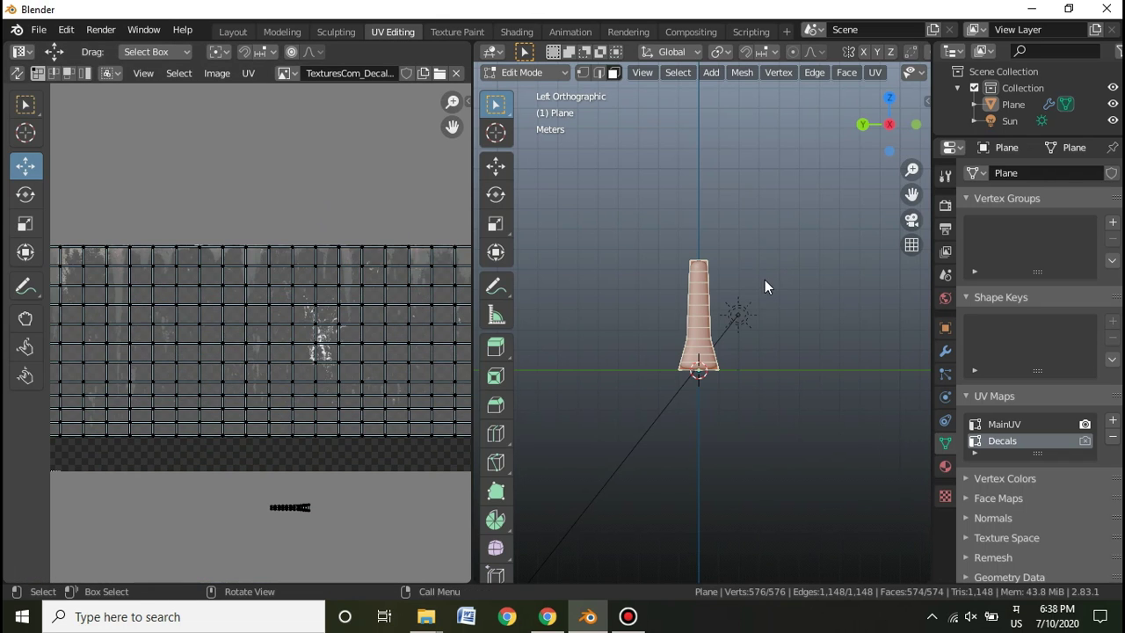
{"action": "key", "text": "Tab"}
{"action": "scroll", "coordinate": [294, 312], "scroll_direction": "down", "scroll_amount": 2}
{"action": "scroll", "coordinate": [262, 318], "scroll_direction": "up", "scroll_amount": 1}
{"action": "middle_click_drag", "start_coordinate": [145, 348], "coordinate": [187, 342]}
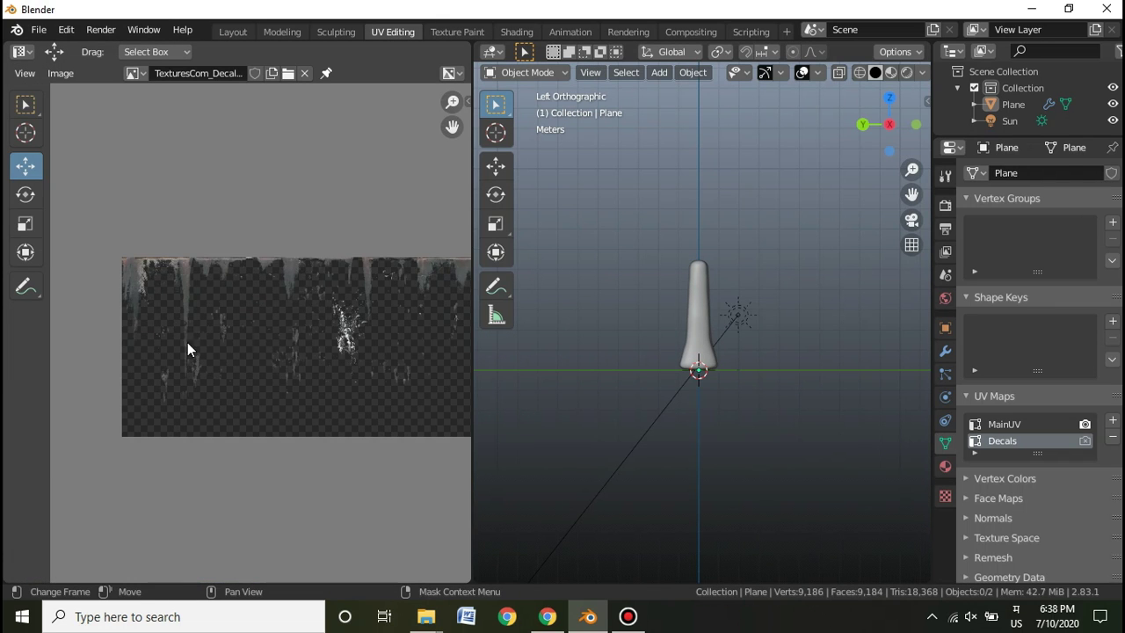
{"action": "scroll", "coordinate": [291, 343], "scroll_direction": "right", "scroll_amount": 3, "text": "ctrl"}
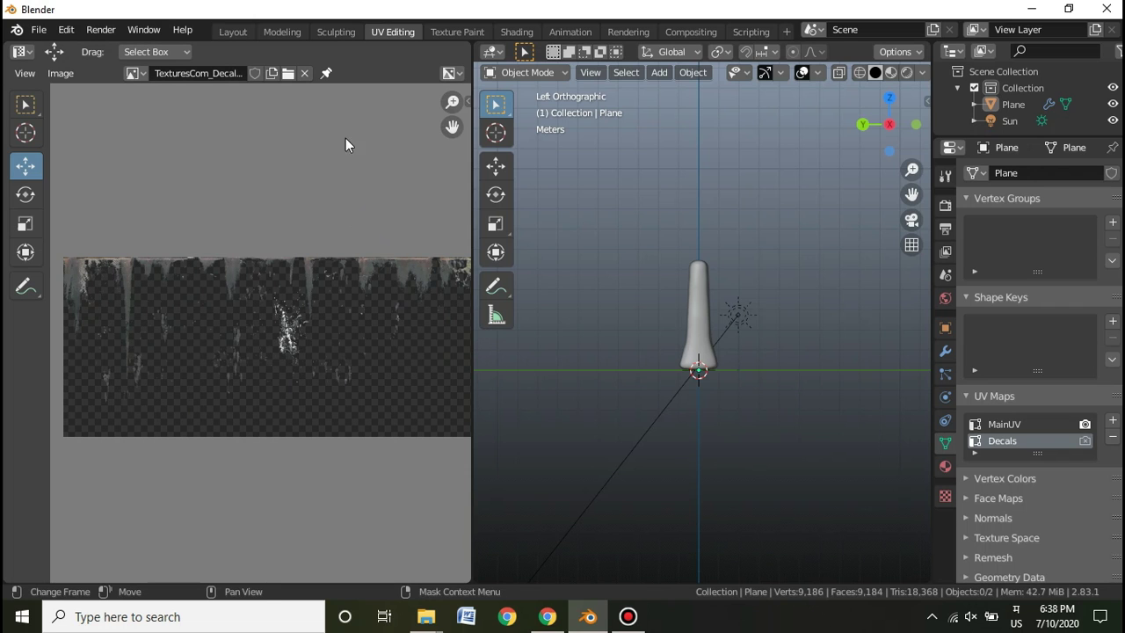
{"action": "left_click", "coordinate": [516, 33]}
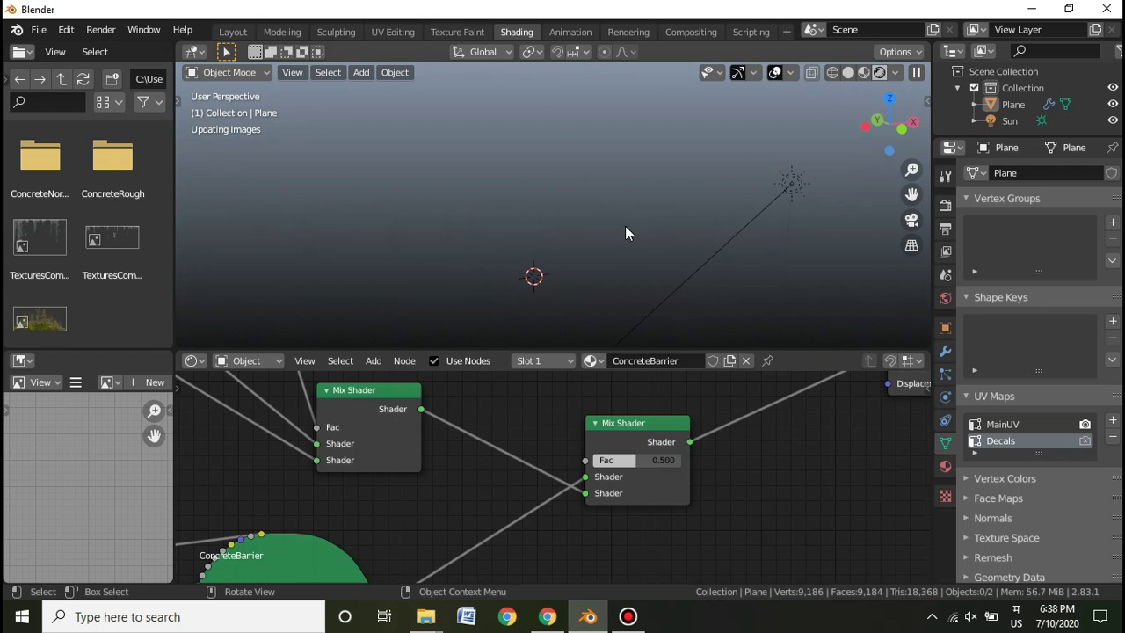
- Connect the decal image texture's Alpha output to the Fac input of the final Mix Shader
{"action": "middle_click_drag", "start_coordinate": [749, 460], "coordinate": [1019, 380]}
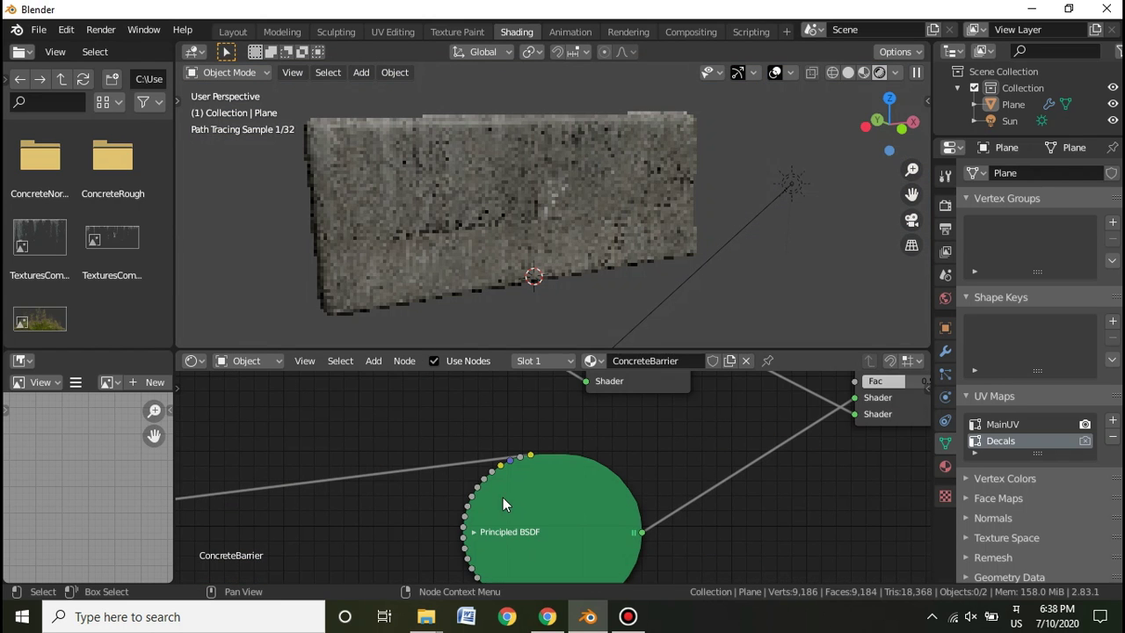
{"action": "scroll", "coordinate": [340, 511], "scroll_direction": "down", "scroll_amount": 4}
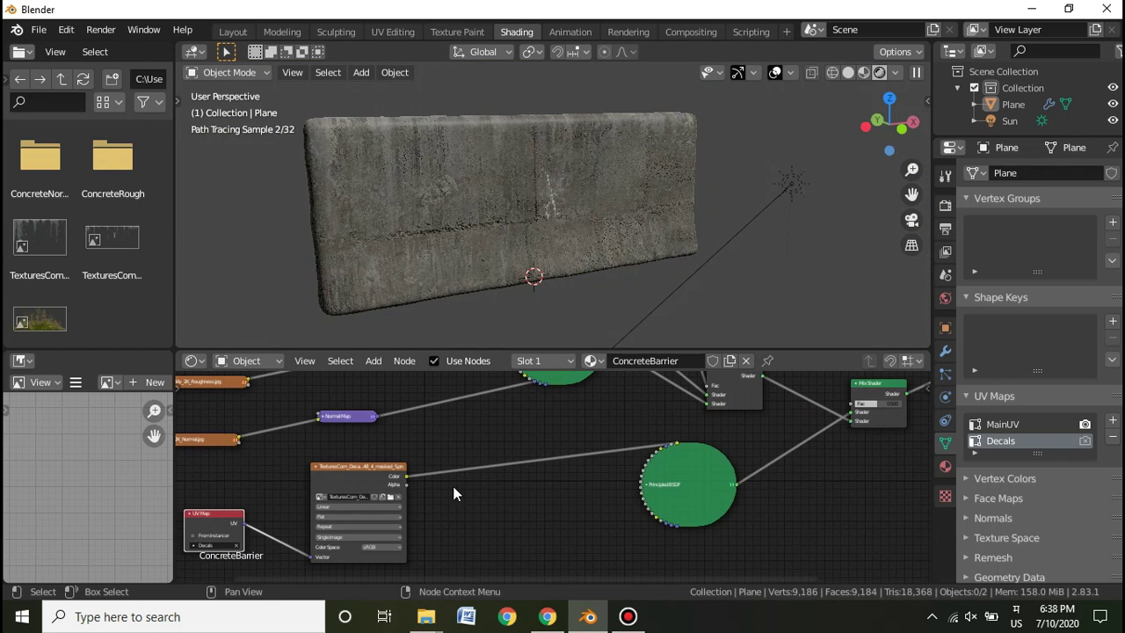
{"action": "middle_click_drag", "start_coordinate": [454, 490], "coordinate": [407, 491]}
{"action": "left_click_drag", "start_coordinate": [318, 494], "coordinate": [766, 419]}
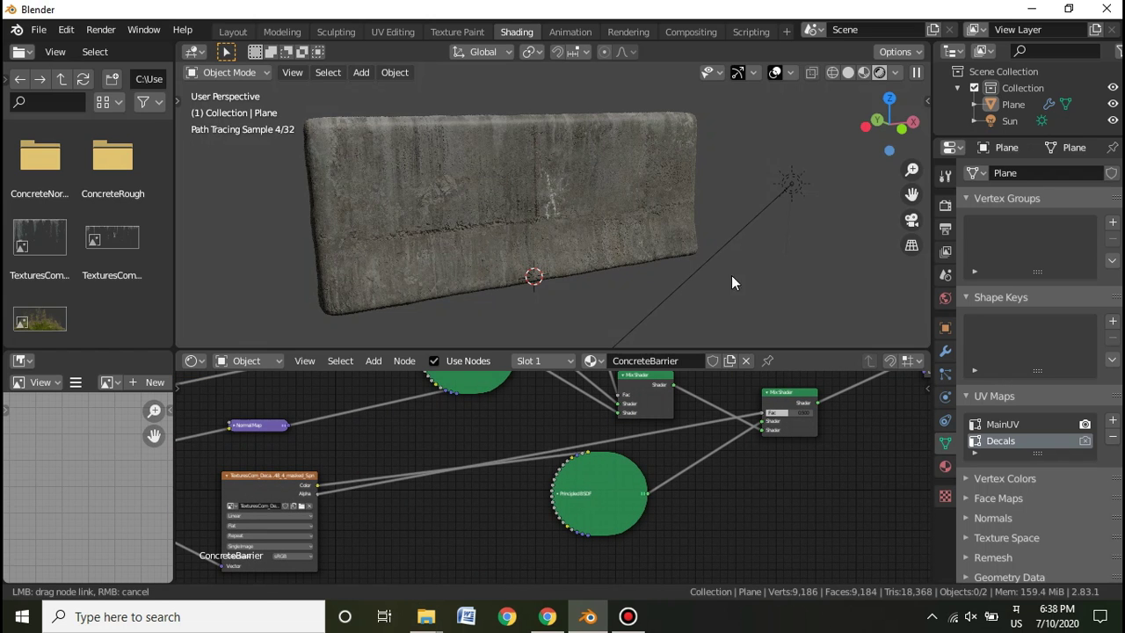
{"action": "middle_click_drag", "start_coordinate": [842, 439], "coordinate": [701, 459]}
{"action": "scroll", "coordinate": [701, 459], "scroll_direction": "up", "scroll_amount": 2}
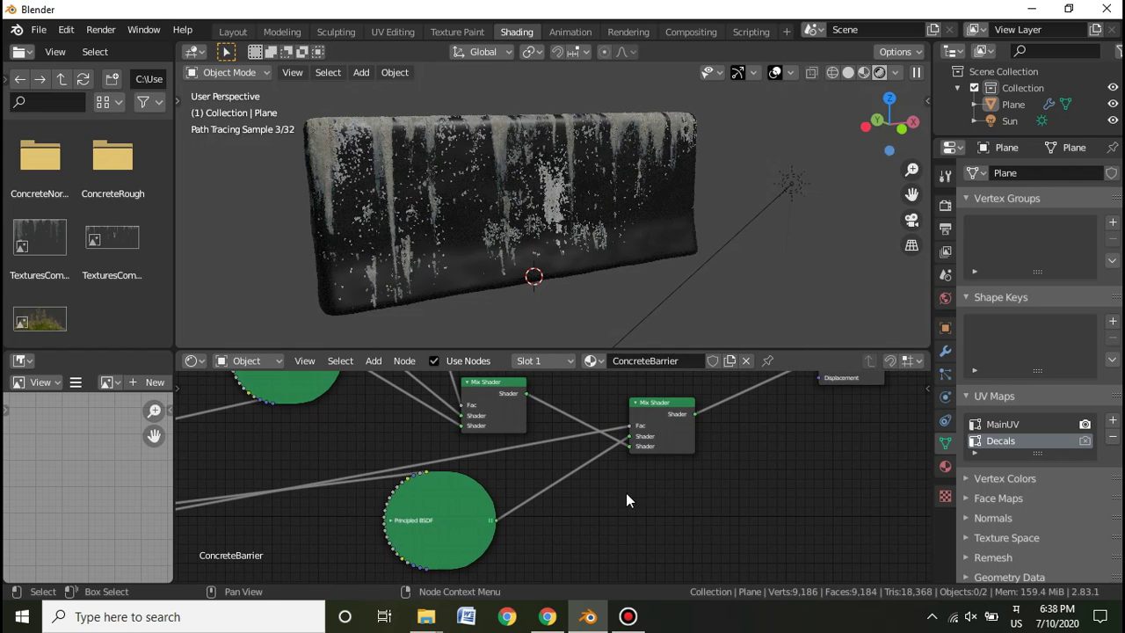
{"action": "scroll", "coordinate": [626, 493], "scroll_direction": "up", "scroll_amount": 1}
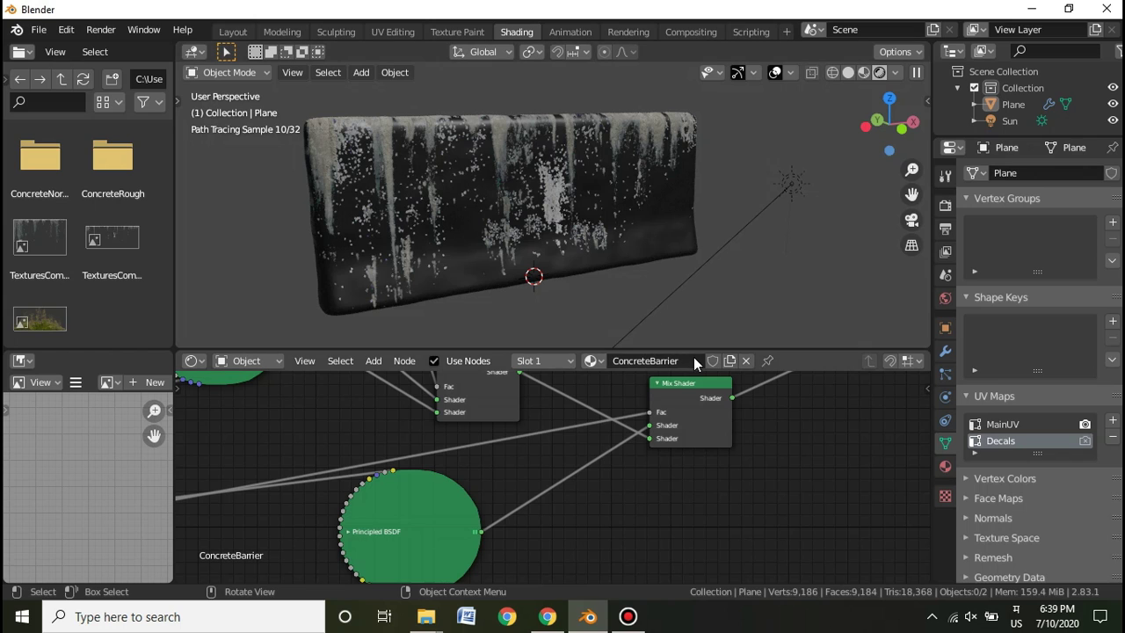
- Swap the final Mix Shader's inputs, linking the concrete mix to the first Shader socket and the decal Principled BSDF to the second, and preview in rendered shading
{"action": "left_click", "coordinate": [848, 72]}
{"action": "right_click_drag", "start_coordinate": [628, 469], "coordinate": [644, 413], "text": "ctrl"}
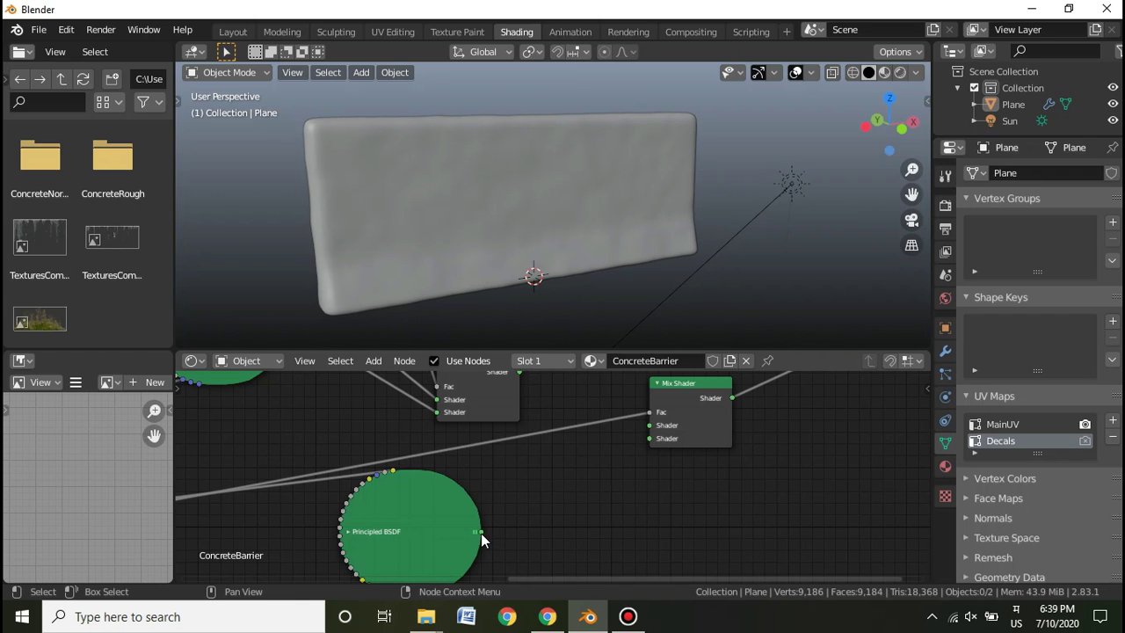
{"action": "left_click_drag", "start_coordinate": [484, 531], "coordinate": [650, 439]}
{"action": "middle_click_drag", "start_coordinate": [521, 391], "coordinate": [515, 418]}
{"action": "left_click_drag", "start_coordinate": [513, 398], "coordinate": [643, 452]}
{"action": "left_click", "coordinate": [901, 72]}
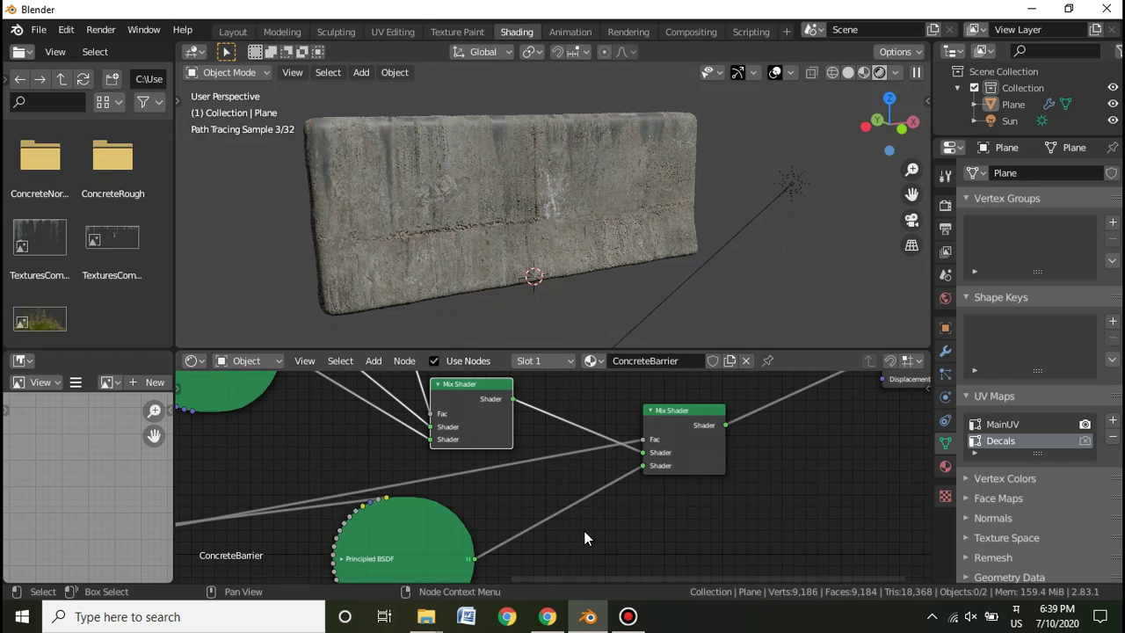
- Expand the decal's Principled BSDF node and set its Roughness to 1
{"action": "scroll", "coordinate": [729, 442], "scroll_direction": "down", "scroll_amount": 2}
{"action": "middle_click_drag", "start_coordinate": [729, 442], "coordinate": [795, 395]}
{"action": "middle_click_drag", "start_coordinate": [590, 525], "coordinate": [759, 422]}
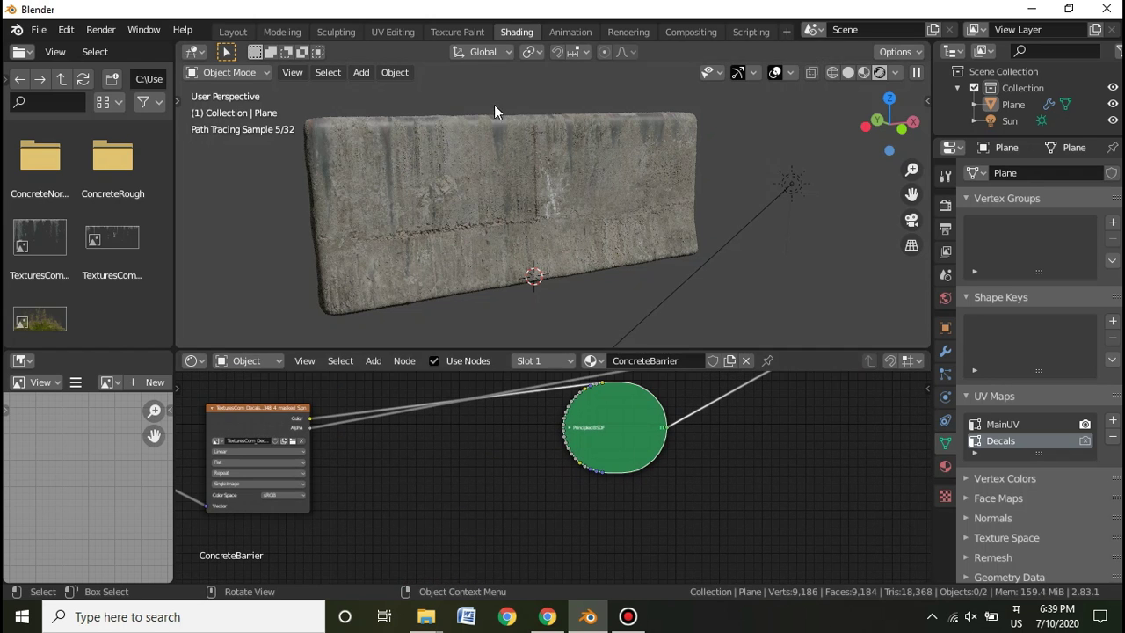
{"action": "left_click", "coordinate": [569, 428]}
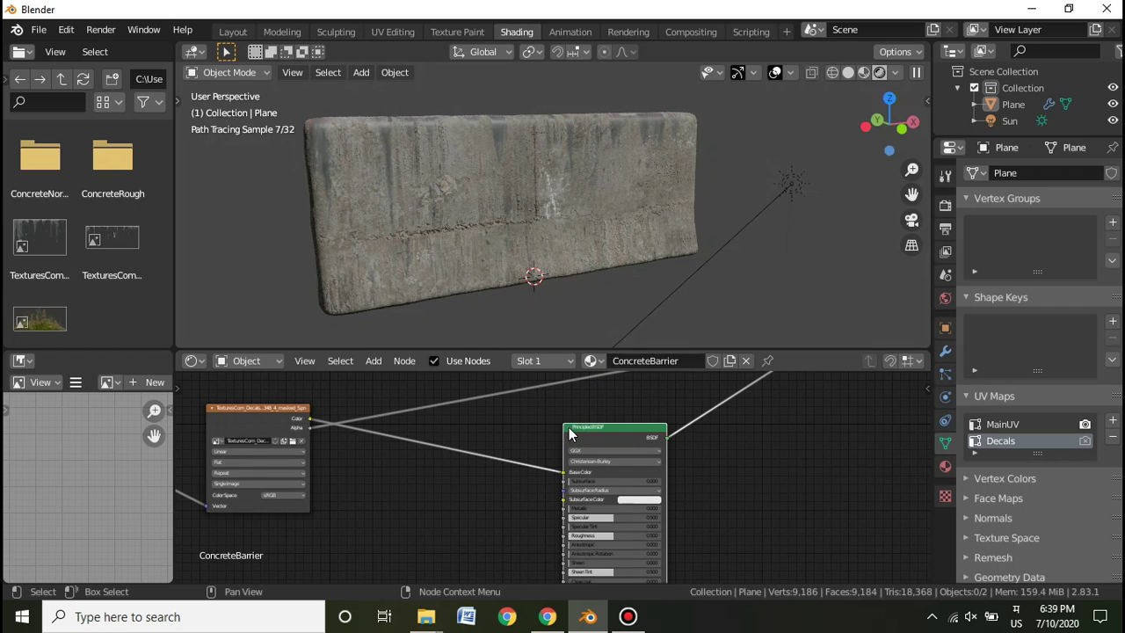
{"action": "middle_click_drag", "start_coordinate": [753, 519], "coordinate": [728, 457]}
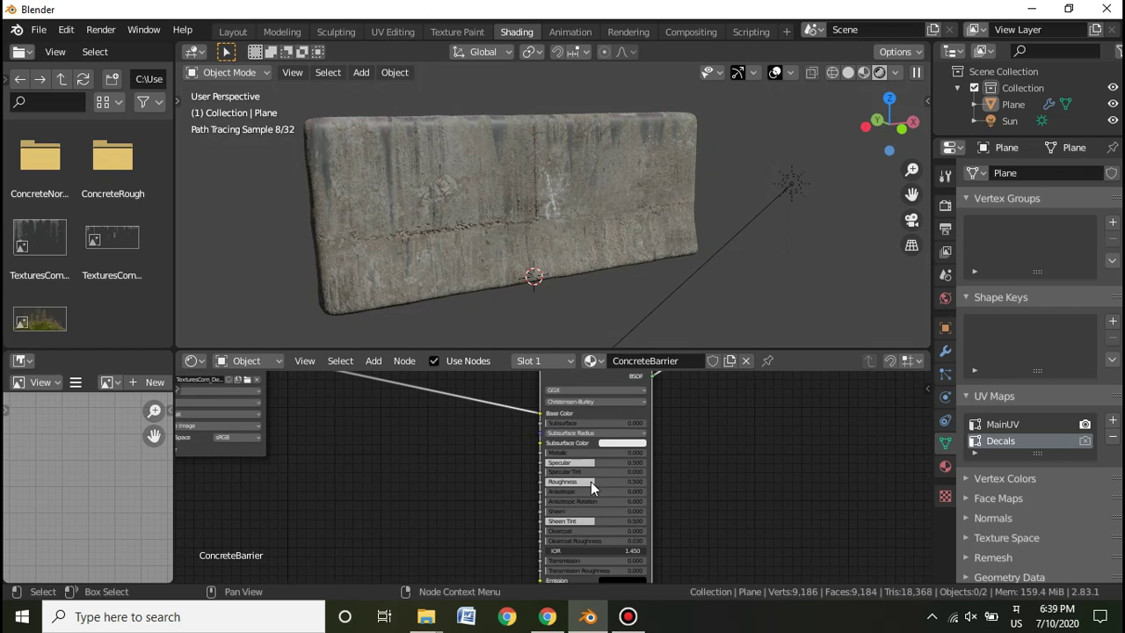
{"action": "scroll", "coordinate": [604, 483], "scroll_direction": "up", "scroll_amount": 6}
{"action": "scroll", "coordinate": [604, 484], "scroll_direction": "up", "scroll_amount": 1}
{"action": "left_click_drag", "start_coordinate": [604, 483], "coordinate": [794, 457]}
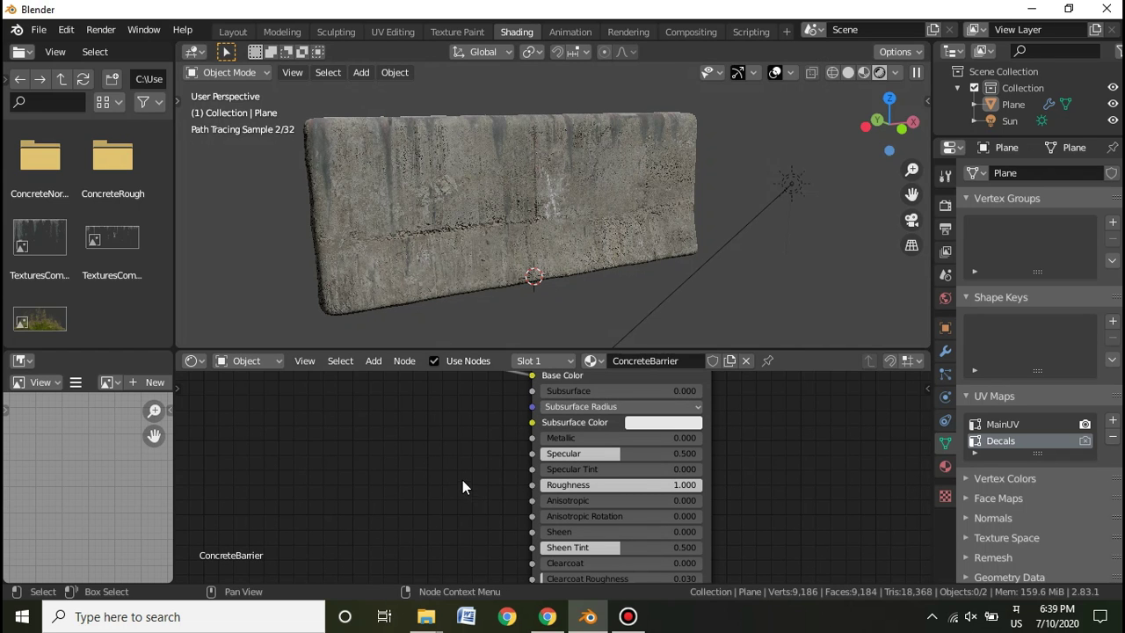
- Add a Bright/Contrast node on the link between the decal image's Color output and the Principled BSDF's Base Color
{"action": "scroll", "coordinate": [431, 454], "scroll_direction": "down", "scroll_amount": 4}
{"action": "middle_click_drag", "start_coordinate": [522, 498], "coordinate": [536, 515]}
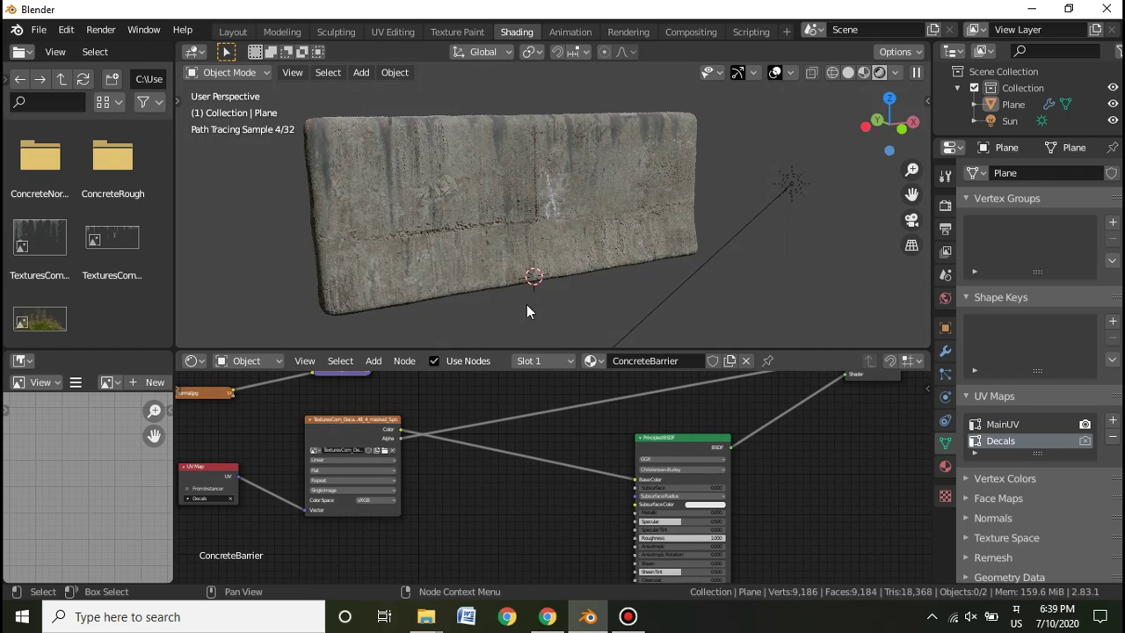
{"action": "key", "text": "shift+a"}
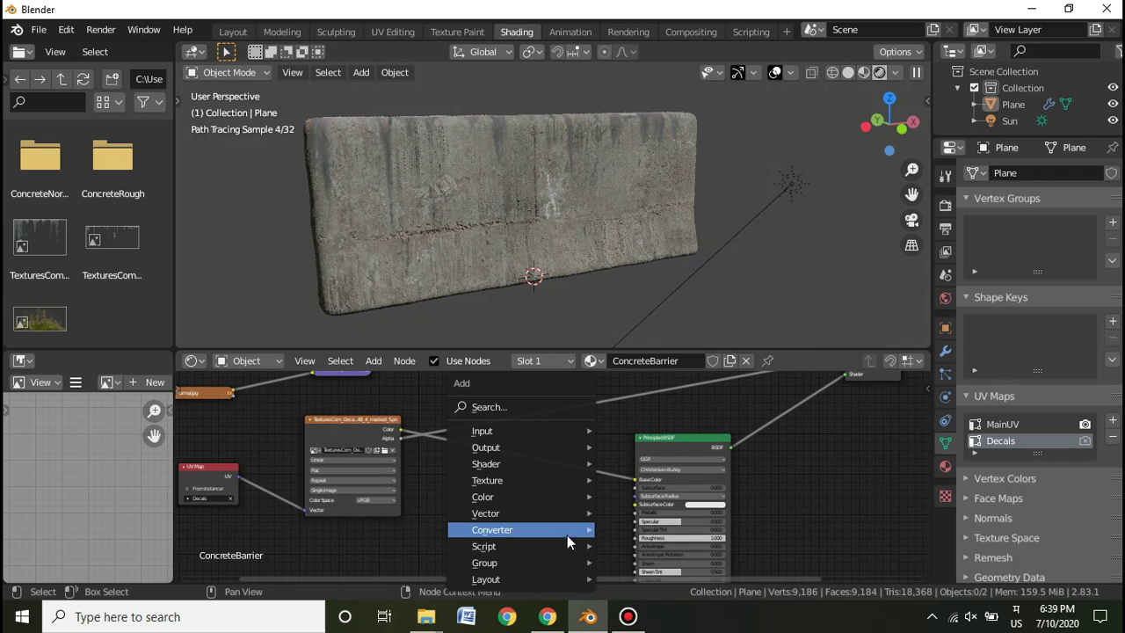
{"action": "left_click", "coordinate": [506, 403]}
{"action": "type", "text": "bri"}
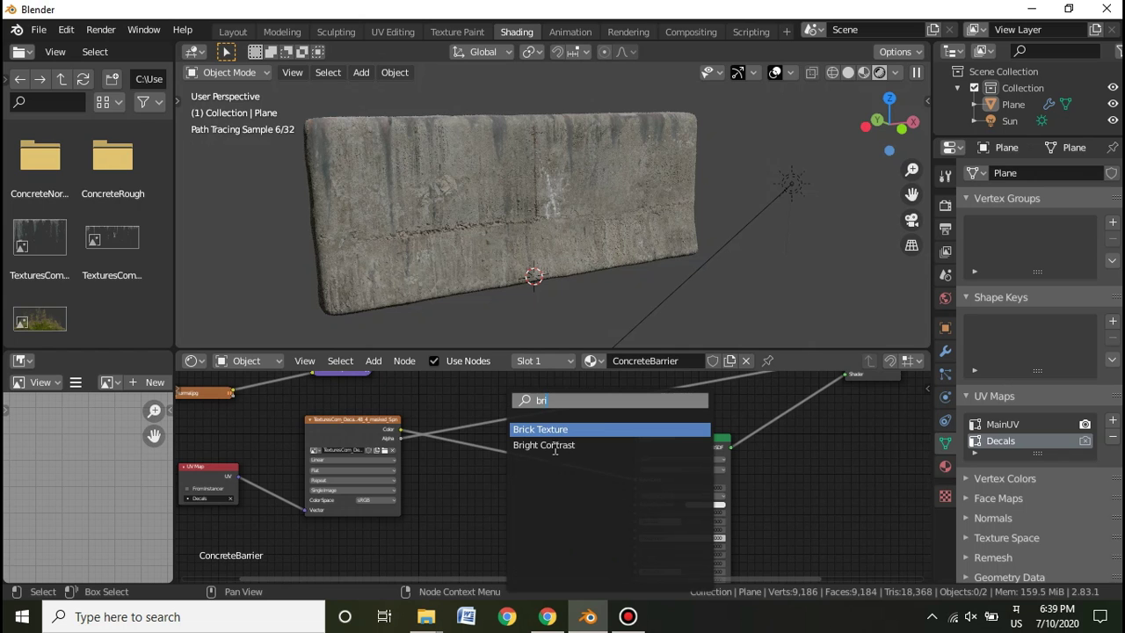
{"action": "left_click", "coordinate": [552, 444]}
{"action": "left_click", "coordinate": [550, 475]}
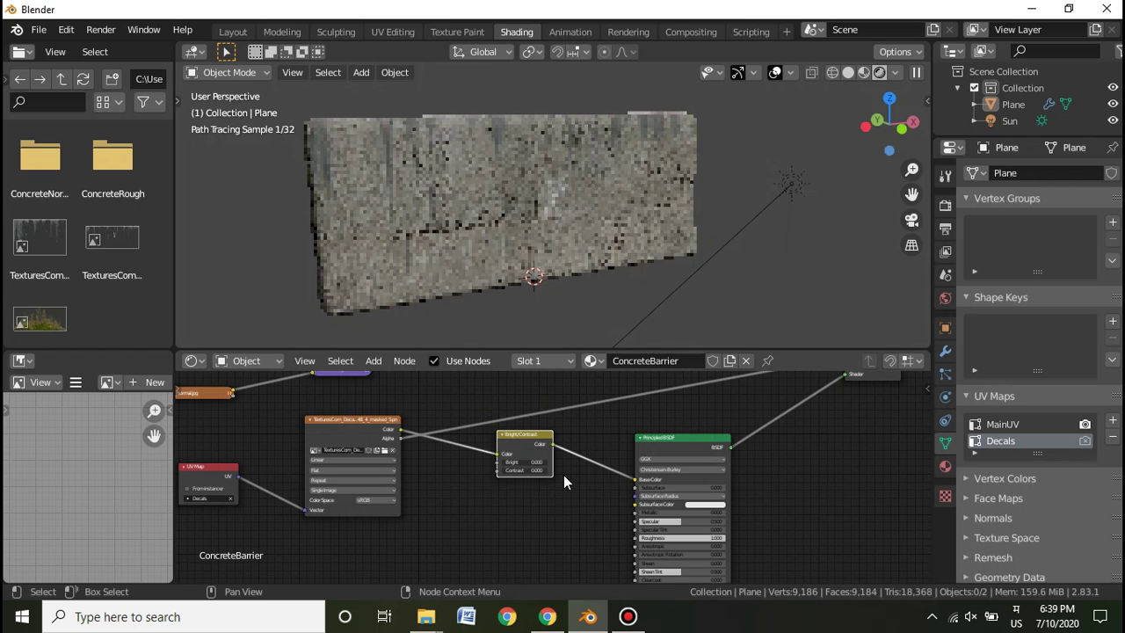
- Try Bright values of 0.2, 0.1 and 0.003 on the decal's Bright/Contrast node
{"action": "scroll", "coordinate": [558, 475], "scroll_direction": "up", "scroll_amount": 5}
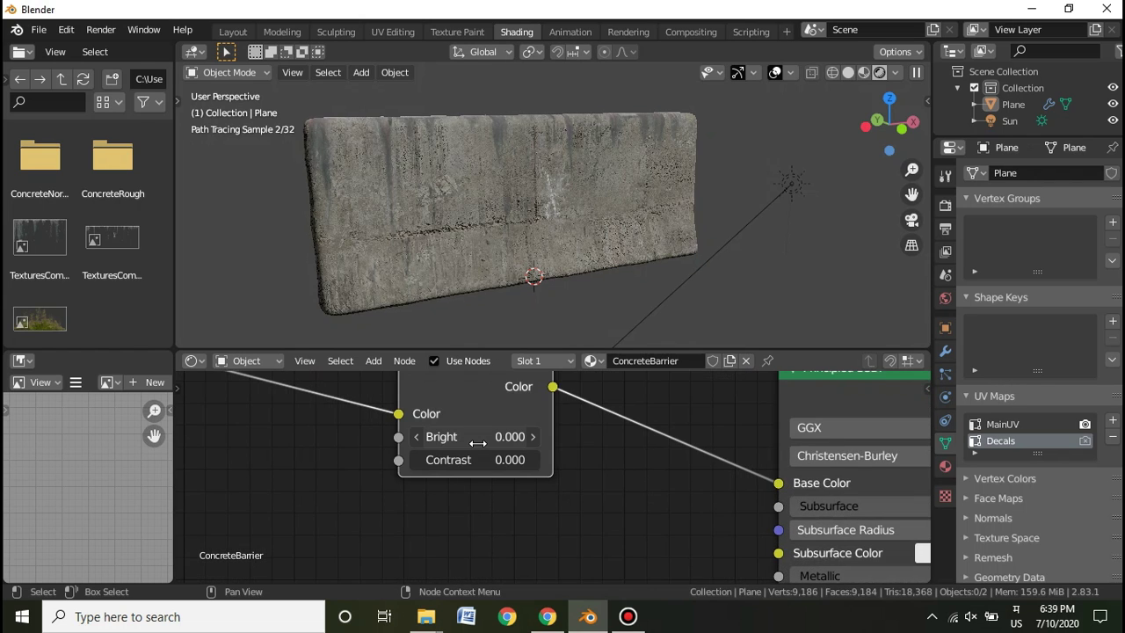
{"action": "left_click", "coordinate": [477, 437]}
{"action": "key", "text": "BackSpace"}
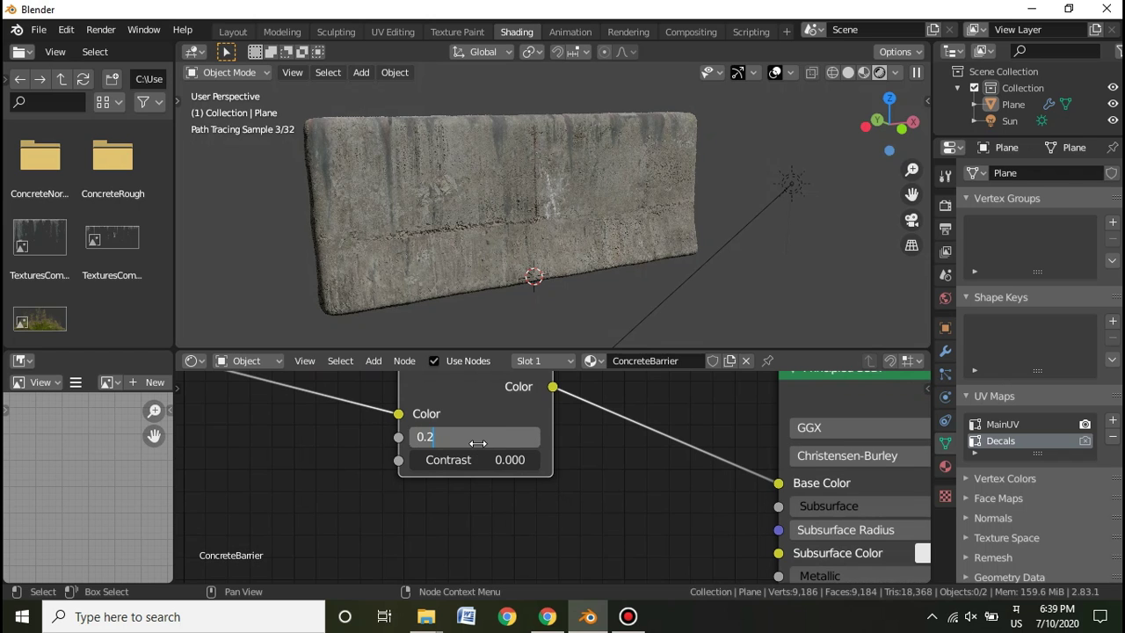
{"action": "type", "text": "2"}
{"action": "key", "text": "Return"}
{"action": "left_click", "coordinate": [477, 437]}
{"action": "type", "text": "0.1"}
{"action": "key", "text": "Return"}
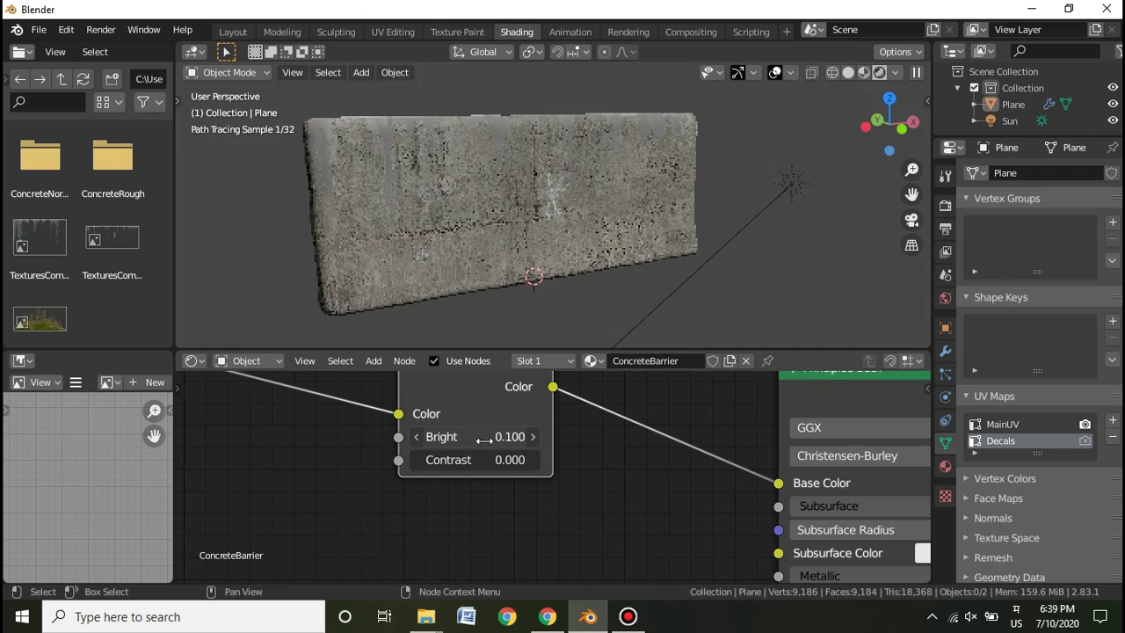
{"action": "left_click", "coordinate": [480, 439]}
{"action": "type", "text": "0.003"}
{"action": "key", "text": "Return"}
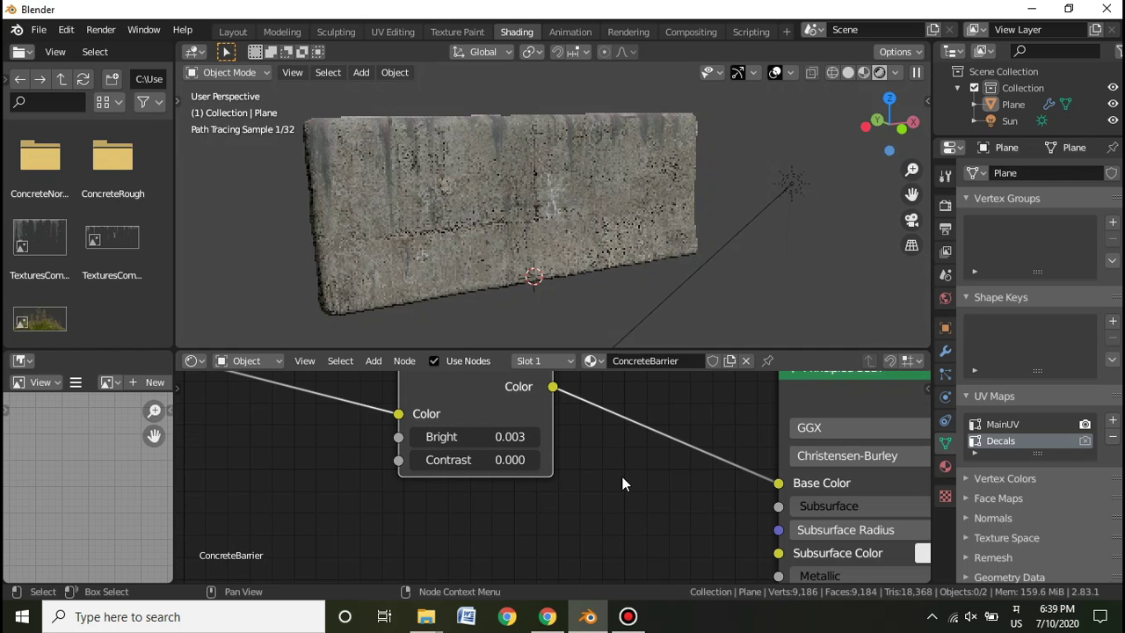
- Set the Bright value of the decal's Bright/Contrast node to 0.05
{"action": "left_click", "coordinate": [498, 429]}
{"action": "type", "text": "0.0"}
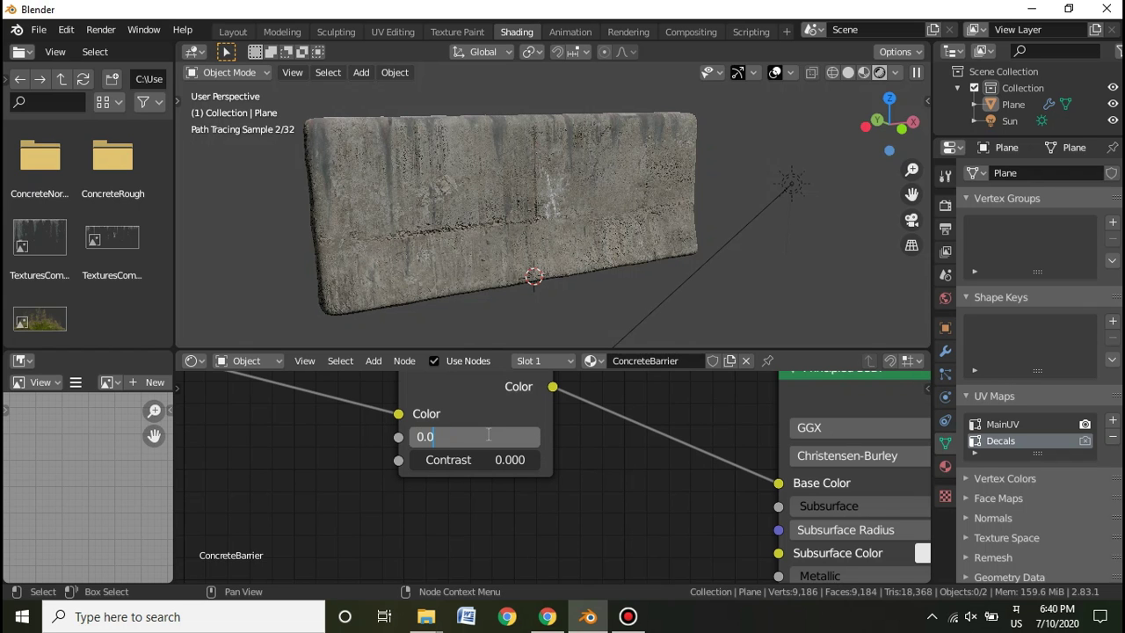
{"action": "type", "text": "5"}
{"action": "key", "text": "Return"}
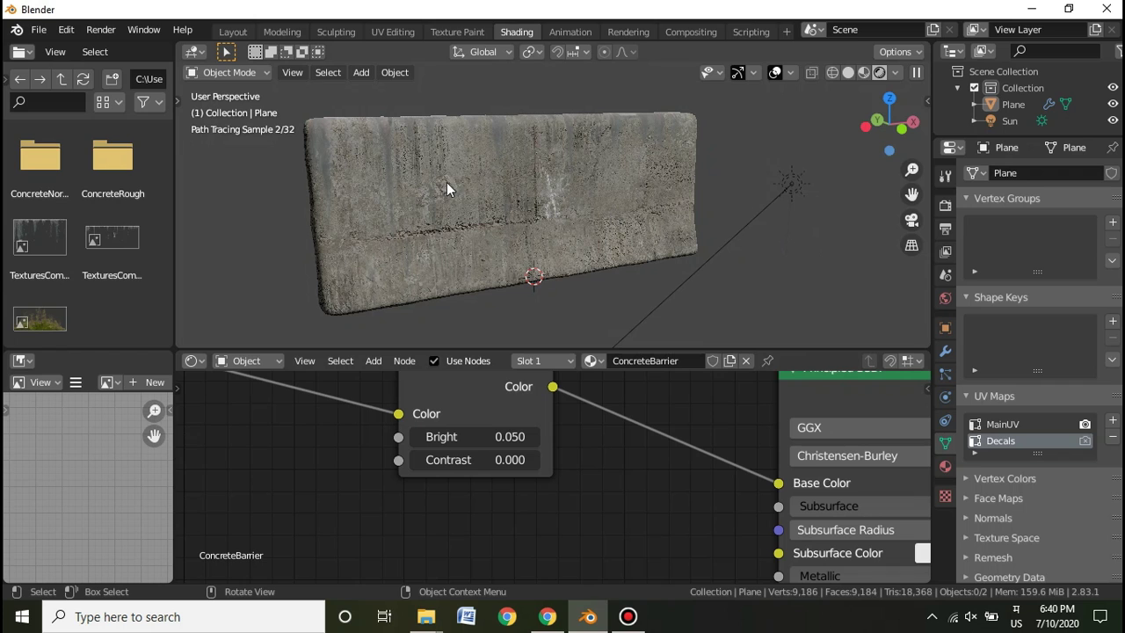
- Add a third UV map to the barrier, name it Decal_2, and switch the viewport to solid shading
{"action": "left_click", "coordinate": [40, 239]}
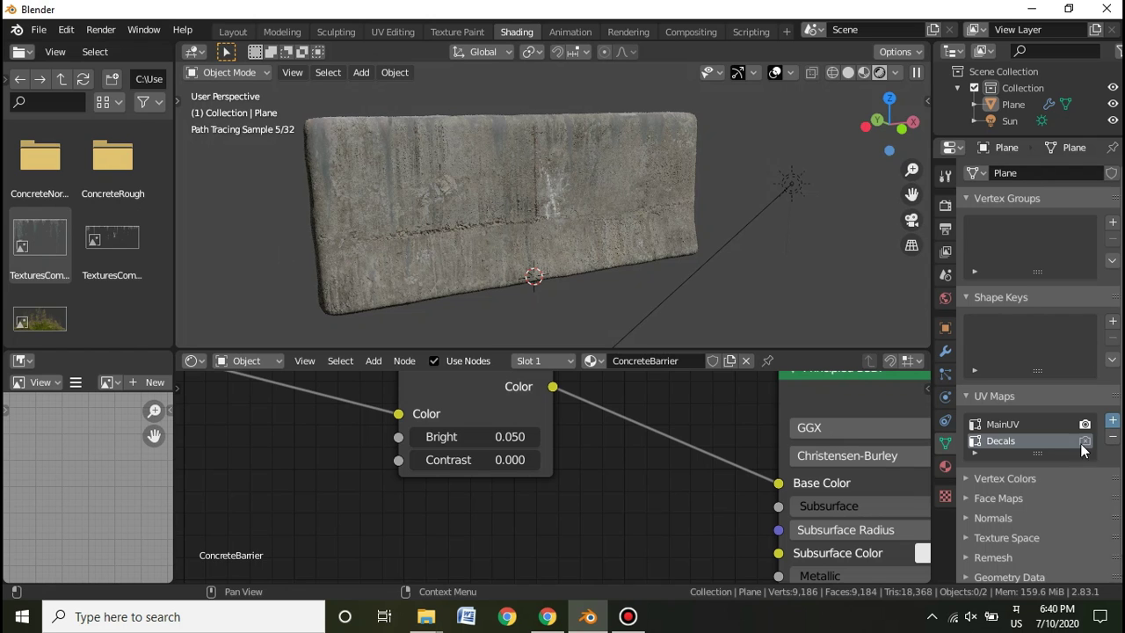
{"action": "left_click", "coordinate": [1112, 420]}
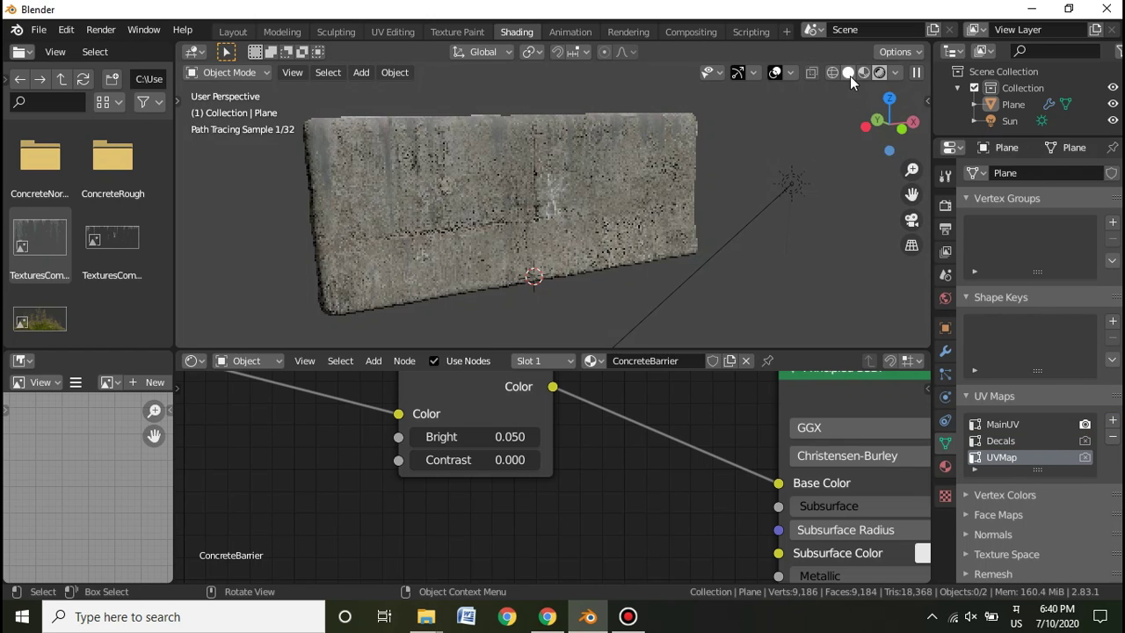
{"action": "left_click", "coordinate": [849, 72]}
{"action": "double_click", "coordinate": [1029, 460]}
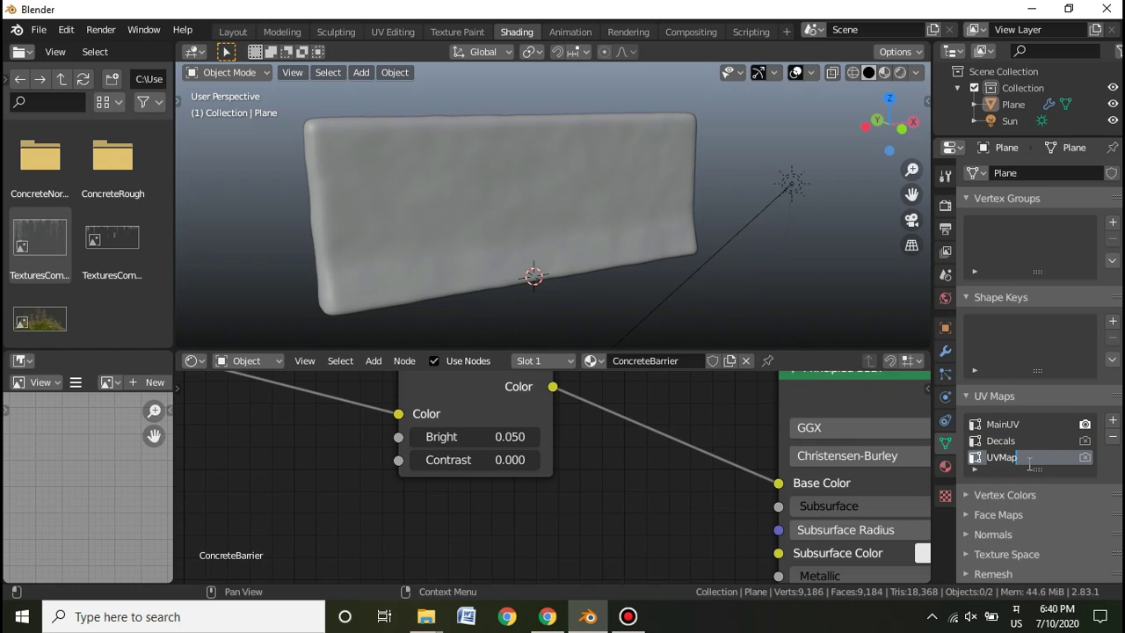
{"action": "type", "text": "Decal_24"}
{"action": "key", "text": "Return"}
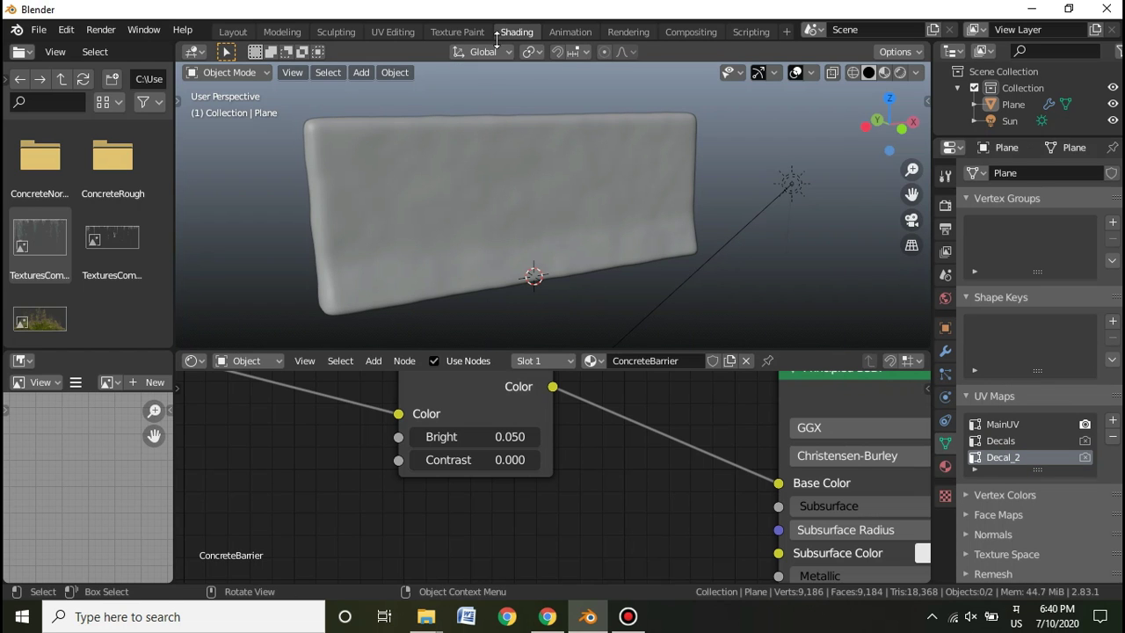
- Select the barrier, open its Decal_2 UV layout for UV editing and display the mossy decal image behind it
{"action": "left_click", "coordinate": [225, 31]}
{"action": "left_click", "coordinate": [535, 239]}
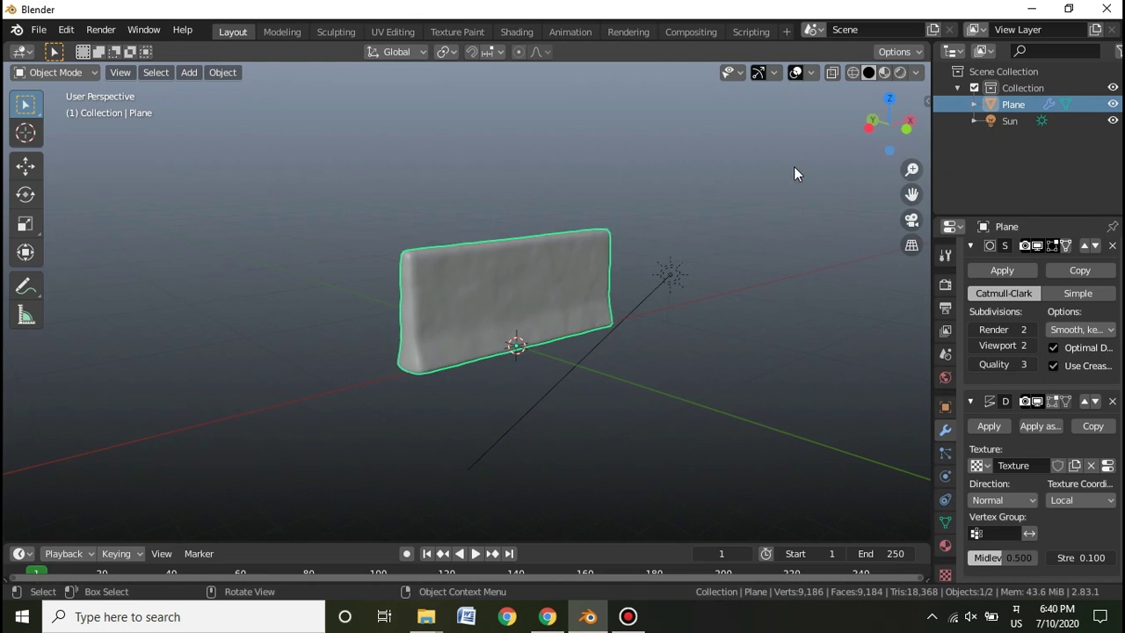
{"action": "scroll", "coordinate": [796, 156], "scroll_direction": "up", "scroll_amount": 3}
{"action": "left_click", "coordinate": [393, 31]}
{"action": "middle_click_drag", "start_coordinate": [612, 284], "coordinate": [768, 226]}
{"action": "scroll", "coordinate": [754, 238], "scroll_direction": "down", "scroll_amount": 6}
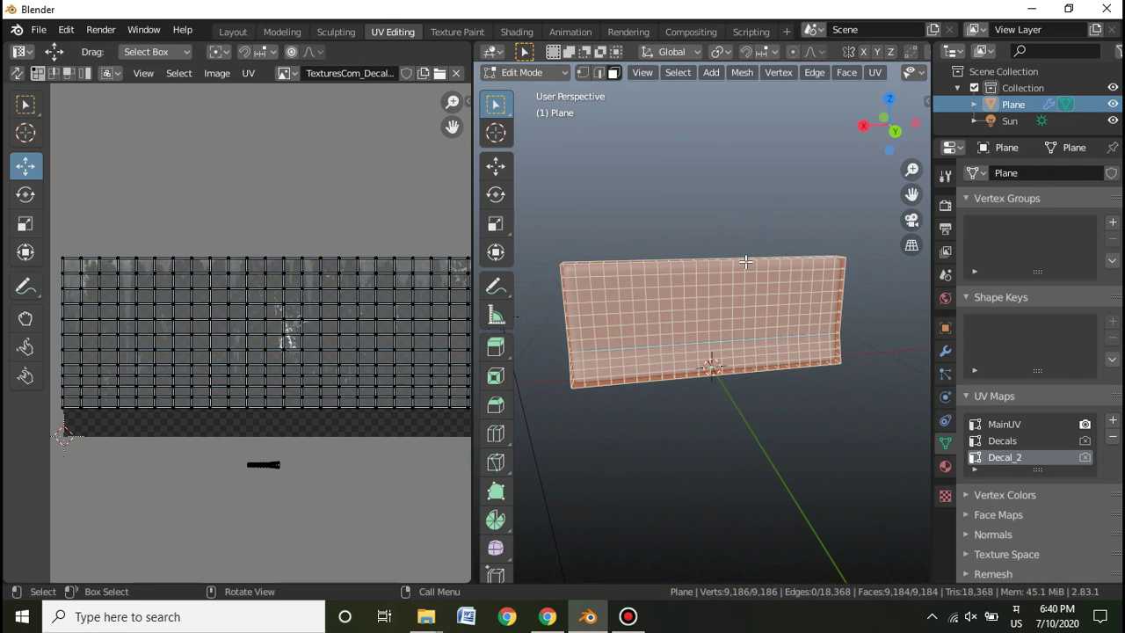
{"action": "scroll", "coordinate": [267, 290], "scroll_direction": "down", "scroll_amount": 3}
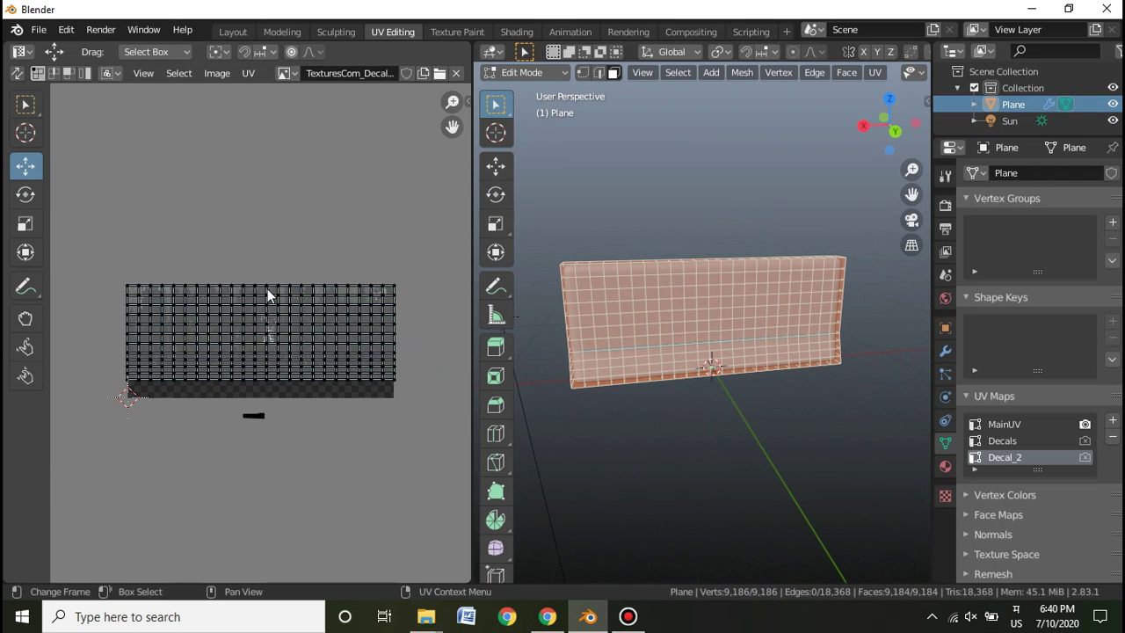
{"action": "left_click", "coordinate": [442, 82]}
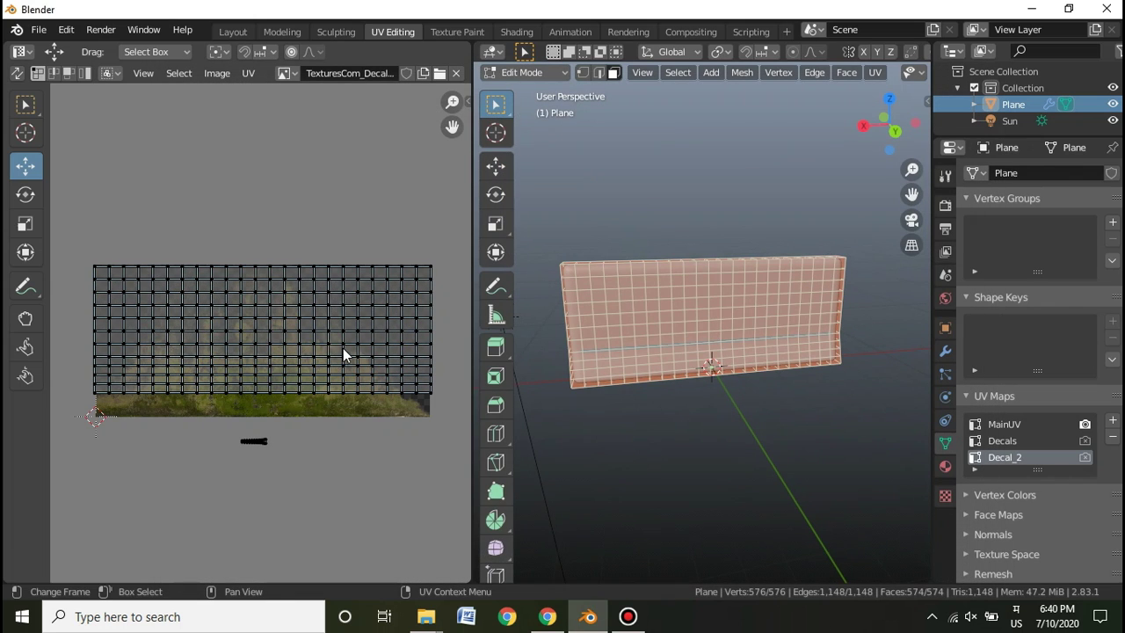
- Select the large UV island, center it vertically on the mossy decal image and scale it along Y to the image's height
{"action": "left_click_drag", "start_coordinate": [52, 227], "coordinate": [51, 342]}
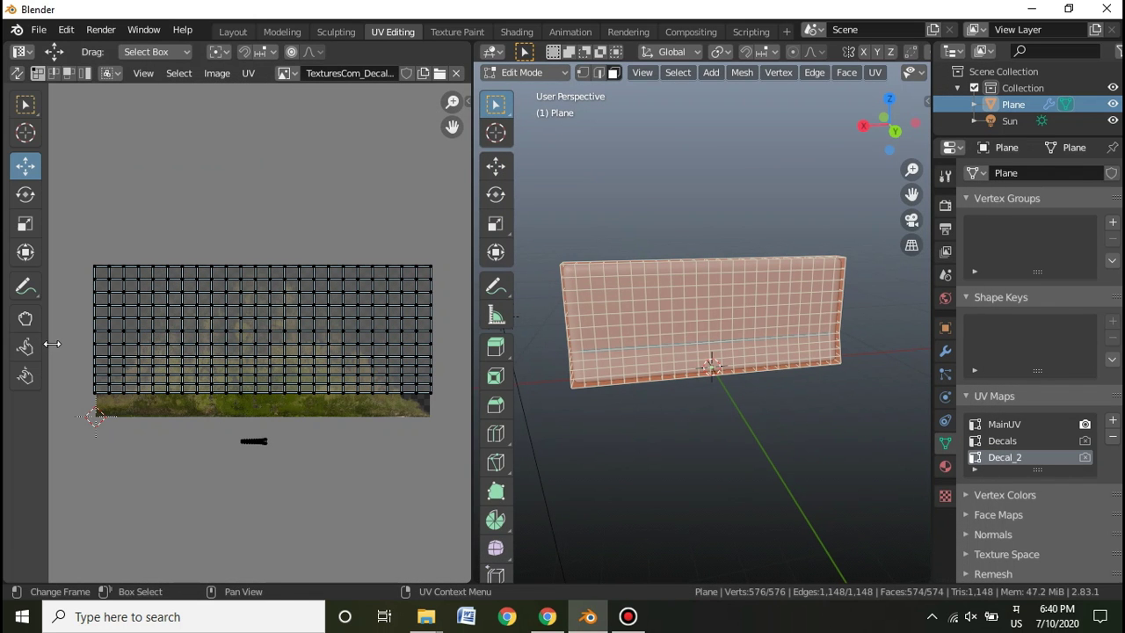
{"action": "key", "text": "n"}
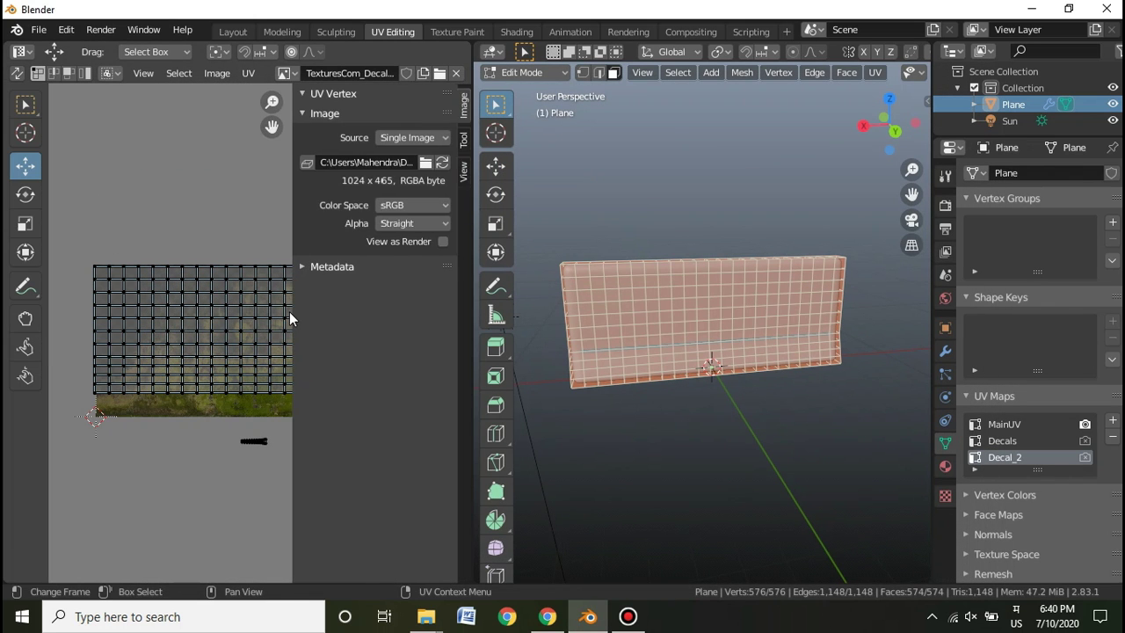
{"action": "key", "text": "n"}
{"action": "key", "text": "t"}
{"action": "left_click_drag", "start_coordinate": [63, 230], "coordinate": [462, 423]}
{"action": "mouse_move", "coordinate": [261, 263]}
{"action": "left_mouse_down"}
{"action": "mouse_move", "coordinate": [266, 287]}
{"action": "mouse_move", "coordinate": [271, 278]}
{"action": "left_mouse_up"}
{"action": "key", "text": "s"}
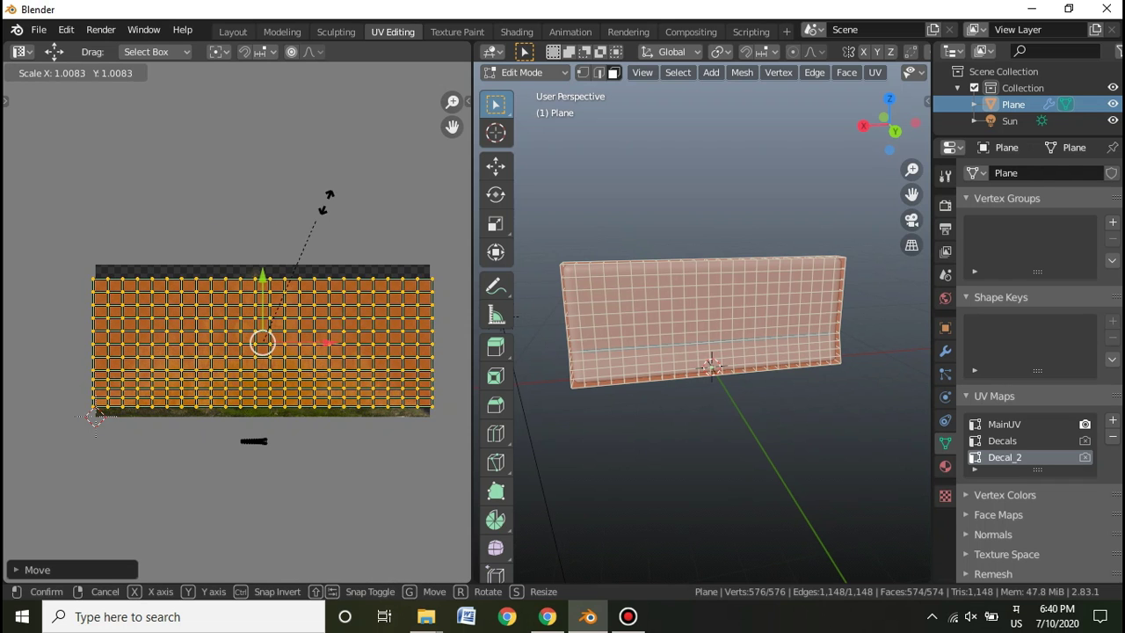
{"action": "key", "text": "y"}
{"action": "left_click", "coordinate": [319, 200]}
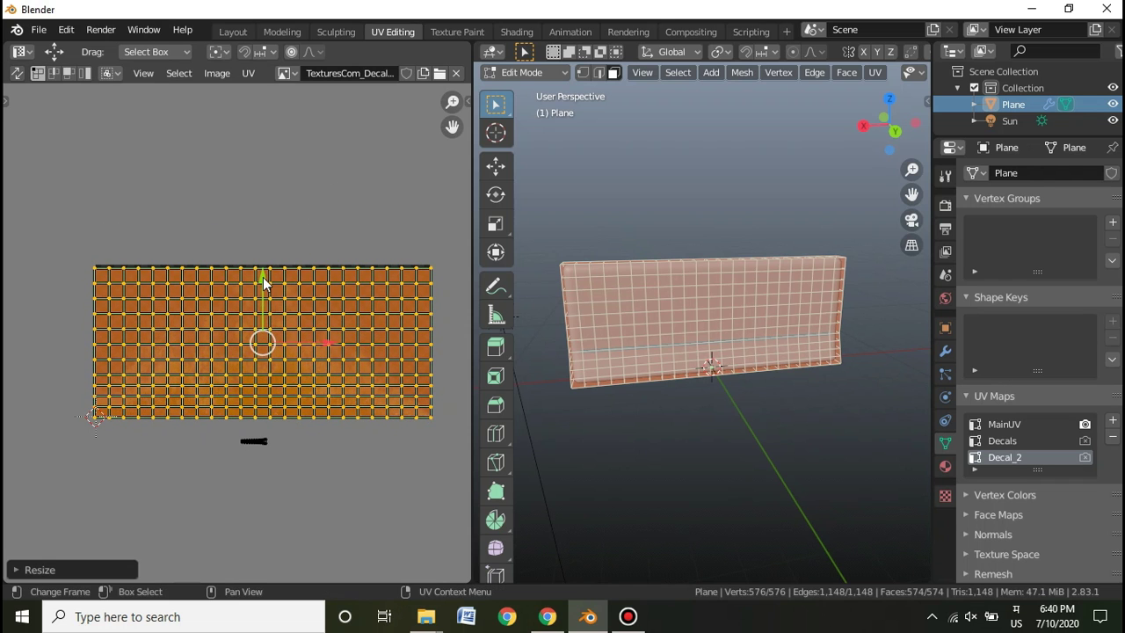
{"action": "left_click_drag", "start_coordinate": [264, 274], "coordinate": [265, 271]}
- Return to the shading workspace and duplicate the first decal's Principled BSDF, placing the copy beside the original
{"action": "left_click", "coordinate": [517, 31]}
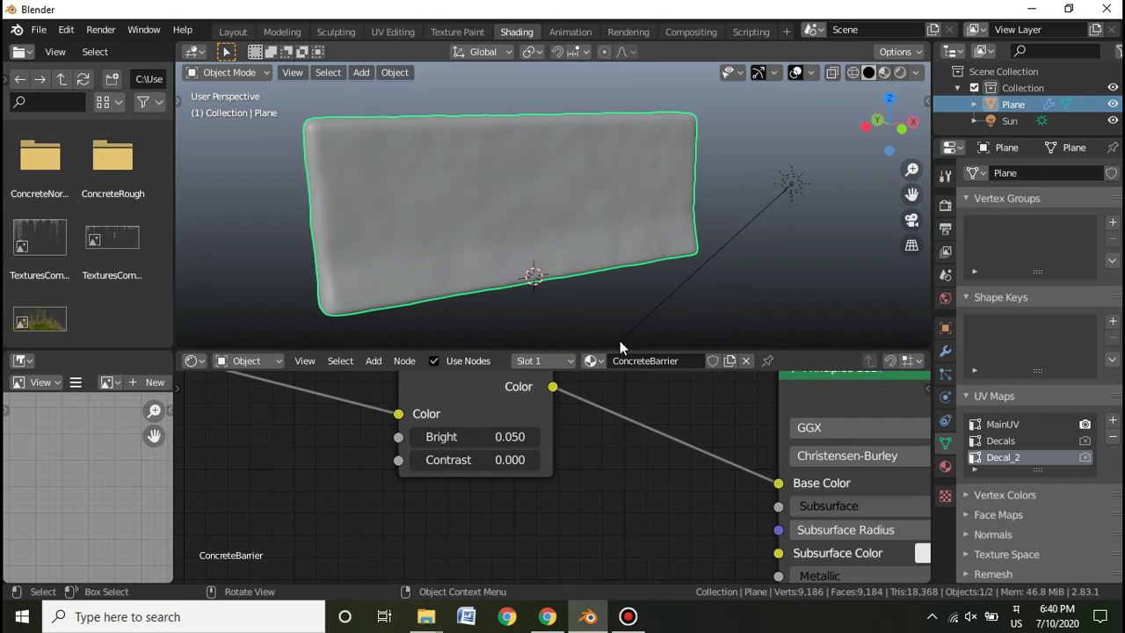
{"action": "scroll", "coordinate": [694, 435], "scroll_direction": "down", "scroll_amount": 6}
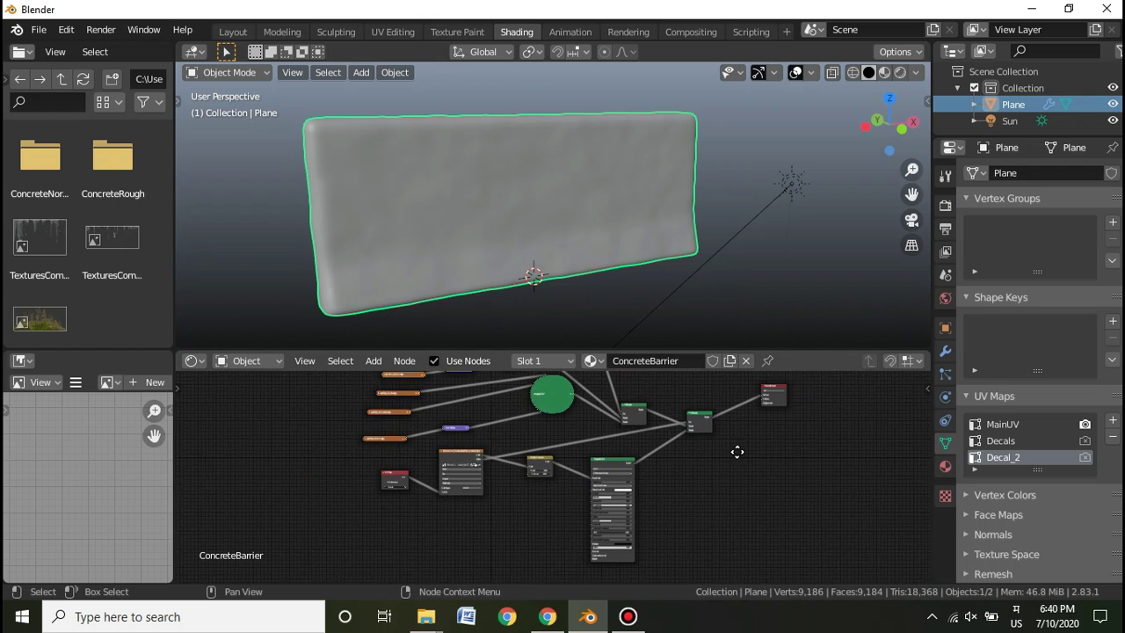
{"action": "scroll", "coordinate": [704, 475], "scroll_direction": "down", "scroll_amount": 3}
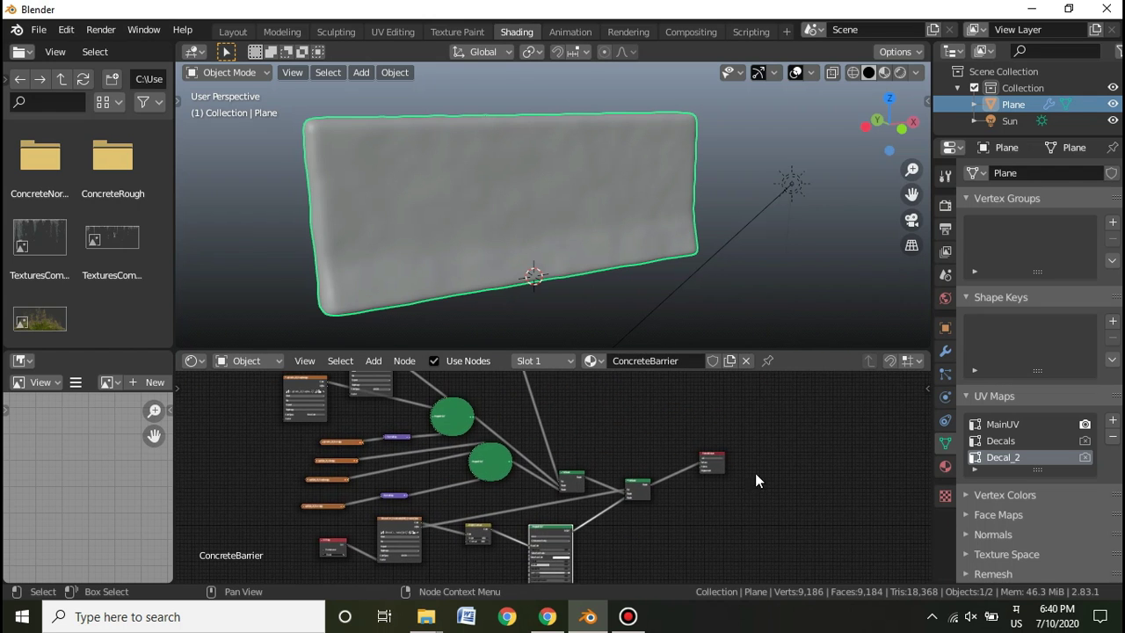
{"action": "scroll", "coordinate": [755, 473], "scroll_direction": "down", "scroll_amount": 2}
{"action": "middle_click_drag", "start_coordinate": [739, 446], "coordinate": [715, 395]}
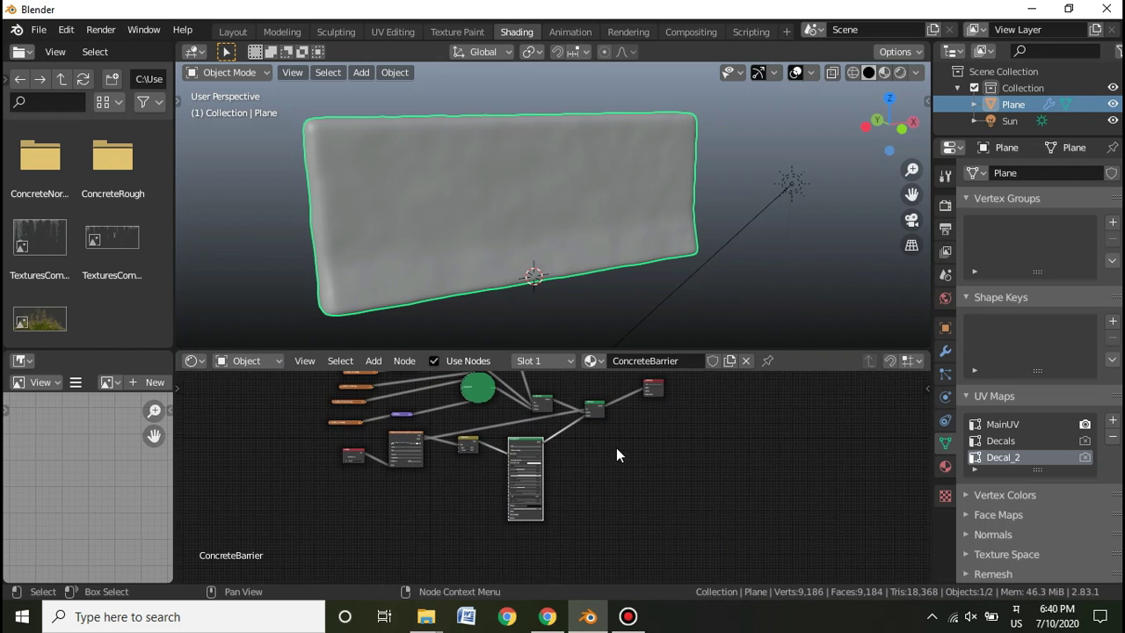
{"action": "scroll", "coordinate": [616, 449], "scroll_direction": "up", "scroll_amount": 4}
{"action": "key", "text": "shift+d"}
{"action": "left_click", "coordinate": [699, 495]}
{"action": "middle_click_drag", "start_coordinate": [779, 453], "coordinate": [780, 429]}
{"action": "scroll", "coordinate": [573, 505], "scroll_direction": "up", "scroll_amount": 7}
{"action": "middle_click_drag", "start_coordinate": [590, 509], "coordinate": [592, 483]}
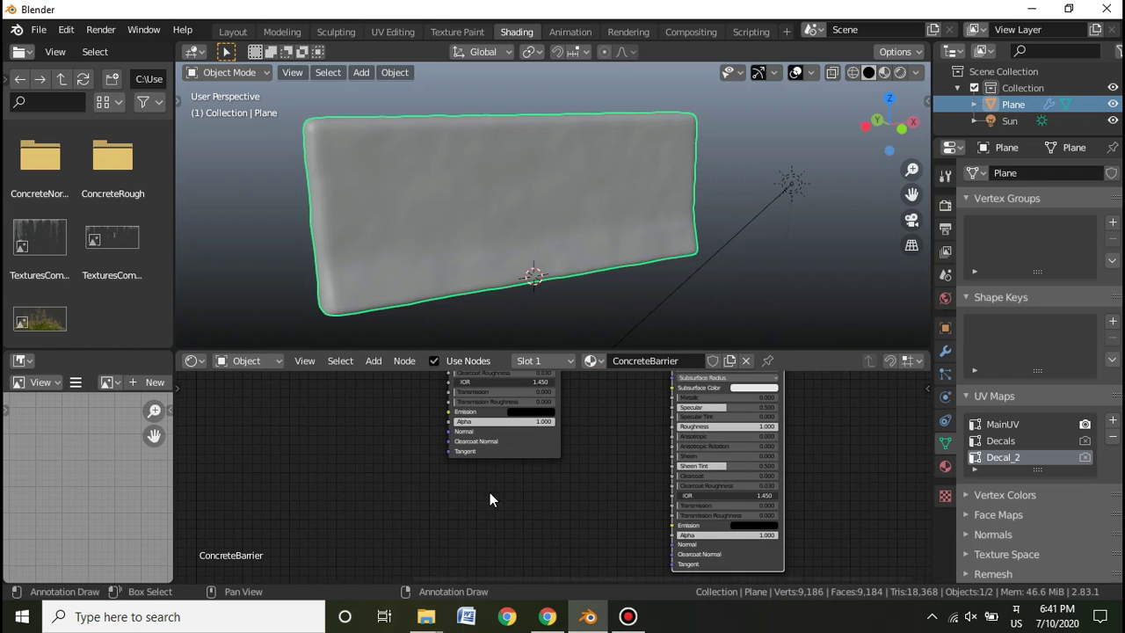
- Add the mossy decal image to the ConcreteBarrier material as an image texture node and place it near the duplicated Principled BSDF
{"action": "left_click_drag", "start_coordinate": [38, 246], "coordinate": [404, 502]}
{"action": "left_click_drag", "start_coordinate": [502, 512], "coordinate": [658, 380]}
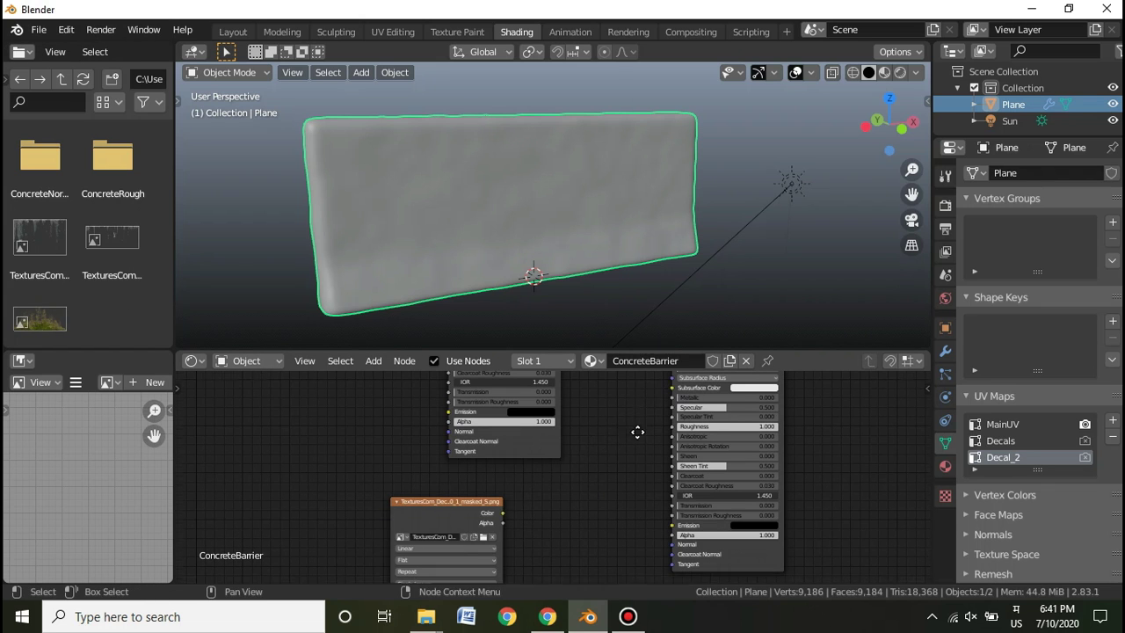
{"action": "middle_click_drag", "start_coordinate": [637, 432], "coordinate": [605, 513]}
{"action": "scroll", "coordinate": [593, 440], "scroll_direction": "down", "scroll_amount": 2}
{"action": "middle_click_drag", "start_coordinate": [473, 373], "coordinate": [512, 441]}
{"action": "left_click", "coordinate": [491, 391]}
{"action": "left_click_drag", "start_coordinate": [499, 393], "coordinate": [453, 386]}
{"action": "middle_click_drag", "start_coordinate": [610, 436], "coordinate": [592, 395]}
{"action": "scroll", "coordinate": [542, 489], "scroll_direction": "down", "scroll_amount": 1}
{"action": "middle_click_drag", "start_coordinate": [467, 568], "coordinate": [500, 510]}
{"action": "left_click_drag", "start_coordinate": [506, 538], "coordinate": [531, 407]}
- Connect the mossy decal image's Color output to the duplicated Principled BSDF's Base Color
{"action": "middle_click_drag", "start_coordinate": [586, 418], "coordinate": [485, 486]}
{"action": "left_click_drag", "start_coordinate": [476, 479], "coordinate": [577, 498]}
{"action": "middle_click_drag", "start_coordinate": [704, 490], "coordinate": [650, 440]}
{"action": "scroll", "coordinate": [652, 457], "scroll_direction": "up", "scroll_amount": 6}
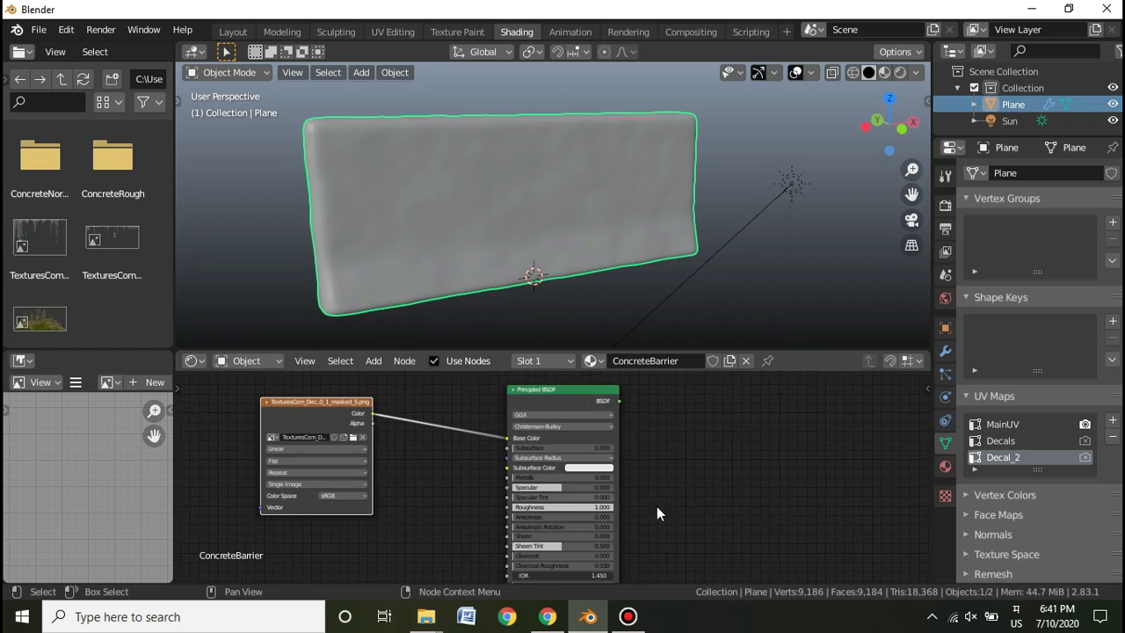
- Cut the link between the last Mix Shader and the Material Output, and duplicate that Mix Shader beside it
{"action": "scroll", "coordinate": [664, 415], "scroll_direction": "down", "scroll_amount": 7}
{"action": "middle_click_drag", "start_coordinate": [567, 426], "coordinate": [642, 532]}
{"action": "left_click_drag", "start_coordinate": [638, 533], "coordinate": [614, 463]}
{"action": "middle_click_drag", "start_coordinate": [663, 498], "coordinate": [562, 574]}
{"action": "right_click_drag", "start_coordinate": [596, 422], "coordinate": [631, 444], "text": "ctrl"}
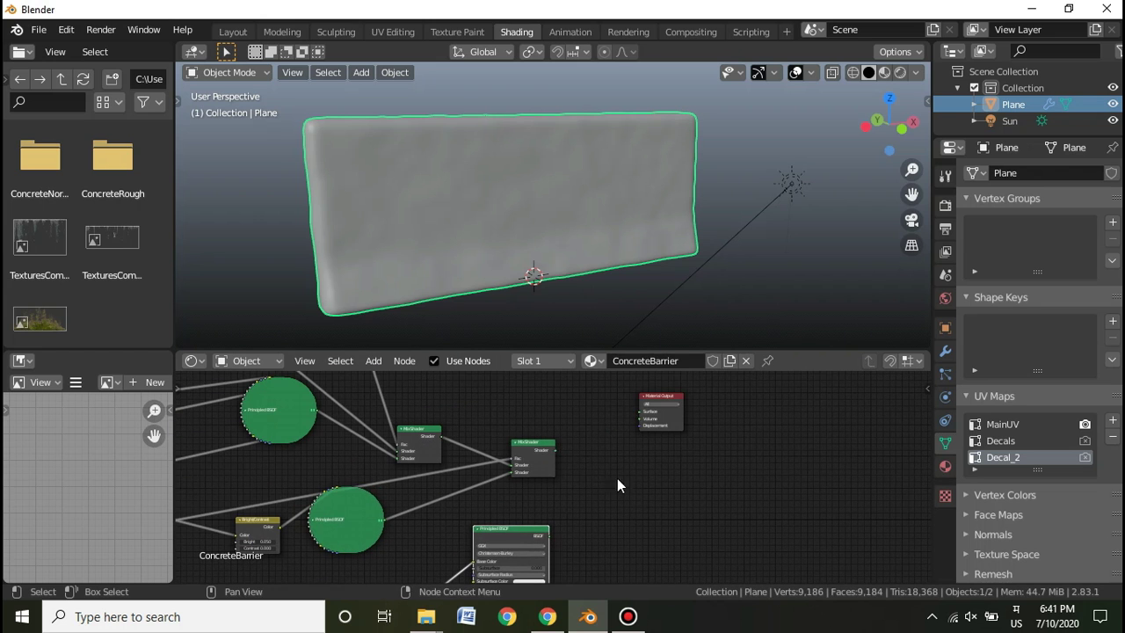
{"action": "middle_click_drag", "start_coordinate": [586, 478], "coordinate": [581, 469]}
{"action": "left_click", "coordinate": [535, 458]}
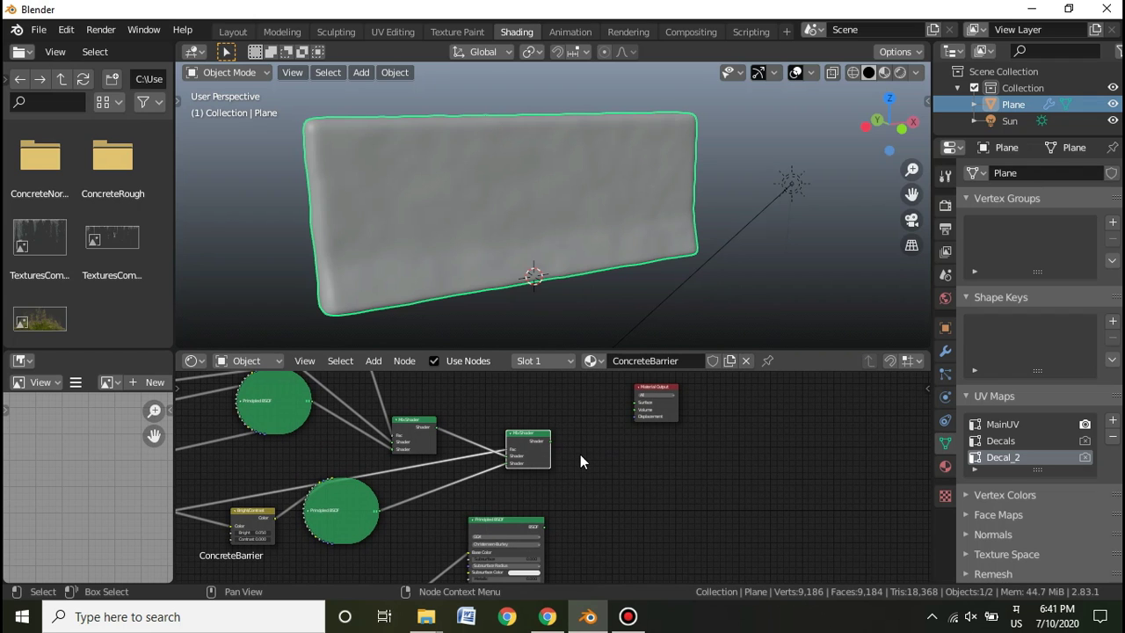
{"action": "key", "text": "shift+d"}
{"action": "left_click", "coordinate": [613, 506]}
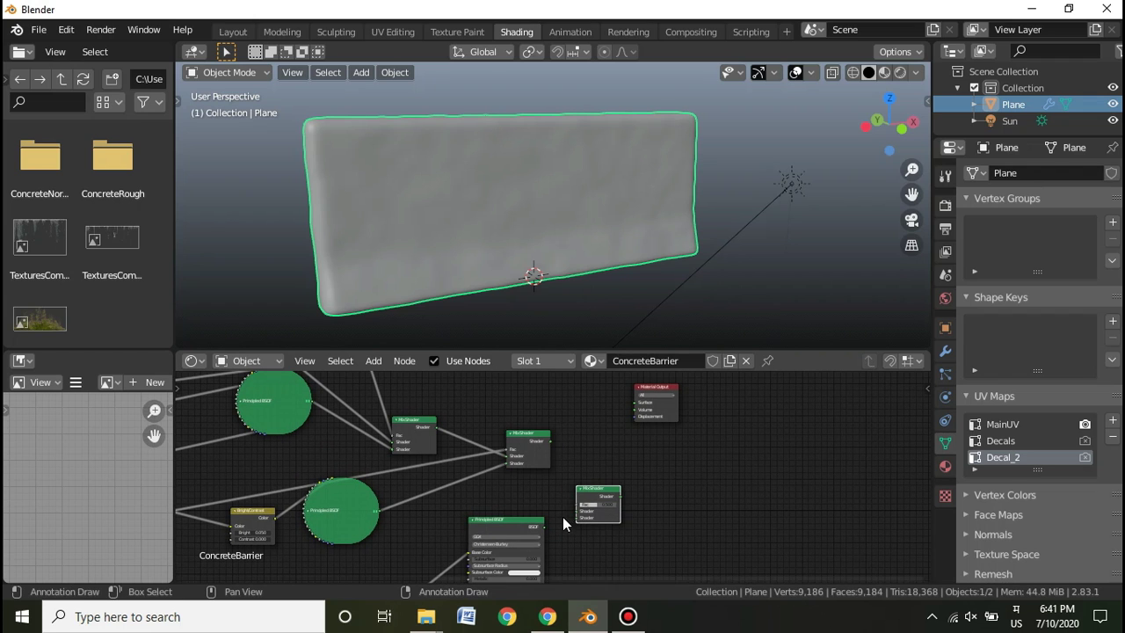
- Wire the earlier Mix Shader, the duplicated Principled BSDF and the mossy image's Alpha as Fac into the new Mix Shader
{"action": "left_click_drag", "start_coordinate": [545, 526], "coordinate": [505, 518]}
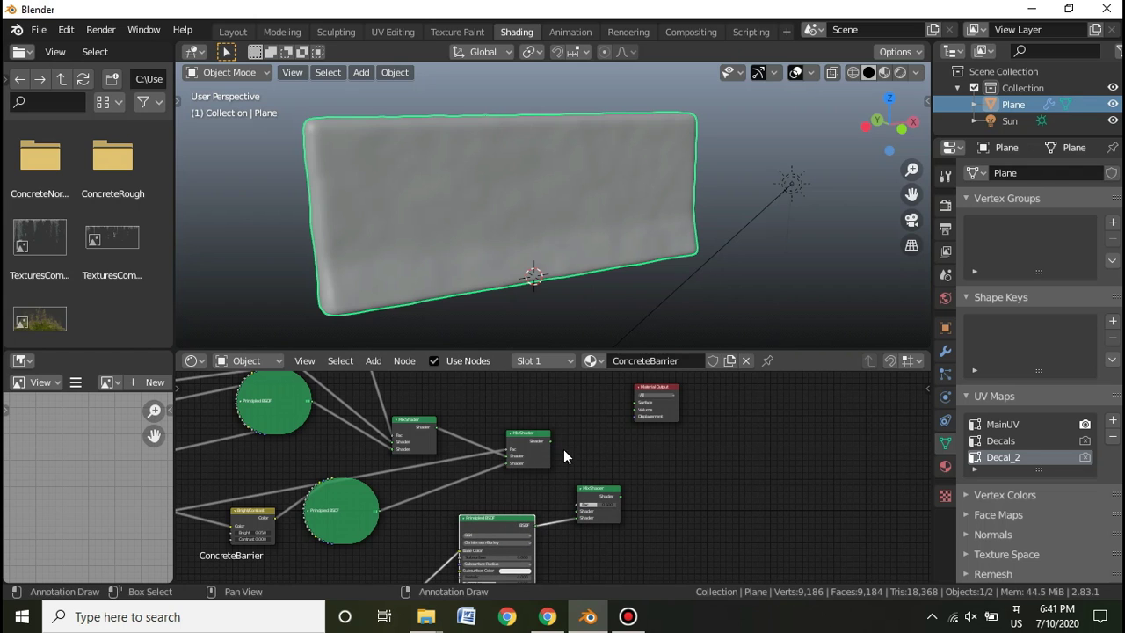
{"action": "left_click_drag", "start_coordinate": [551, 442], "coordinate": [600, 480]}
{"action": "scroll", "coordinate": [471, 505], "scroll_direction": "down", "scroll_amount": 2}
{"action": "middle_click_drag", "start_coordinate": [471, 497], "coordinate": [571, 427]}
{"action": "left_click_drag", "start_coordinate": [475, 522], "coordinate": [455, 487]}
{"action": "middle_click_drag", "start_coordinate": [517, 474], "coordinate": [445, 510]}
{"action": "left_click_drag", "start_coordinate": [419, 526], "coordinate": [608, 447]}
- Connect the new Mix Shader to the Material Output's Surface input and switch the viewport to rendered shading
{"action": "middle_click_drag", "start_coordinate": [663, 441], "coordinate": [521, 487]}
{"action": "left_click_drag", "start_coordinate": [516, 442], "coordinate": [554, 499]}
{"action": "scroll", "coordinate": [518, 508], "scroll_direction": "up", "scroll_amount": 4}
{"action": "left_click_drag", "start_coordinate": [431, 499], "coordinate": [515, 500]}
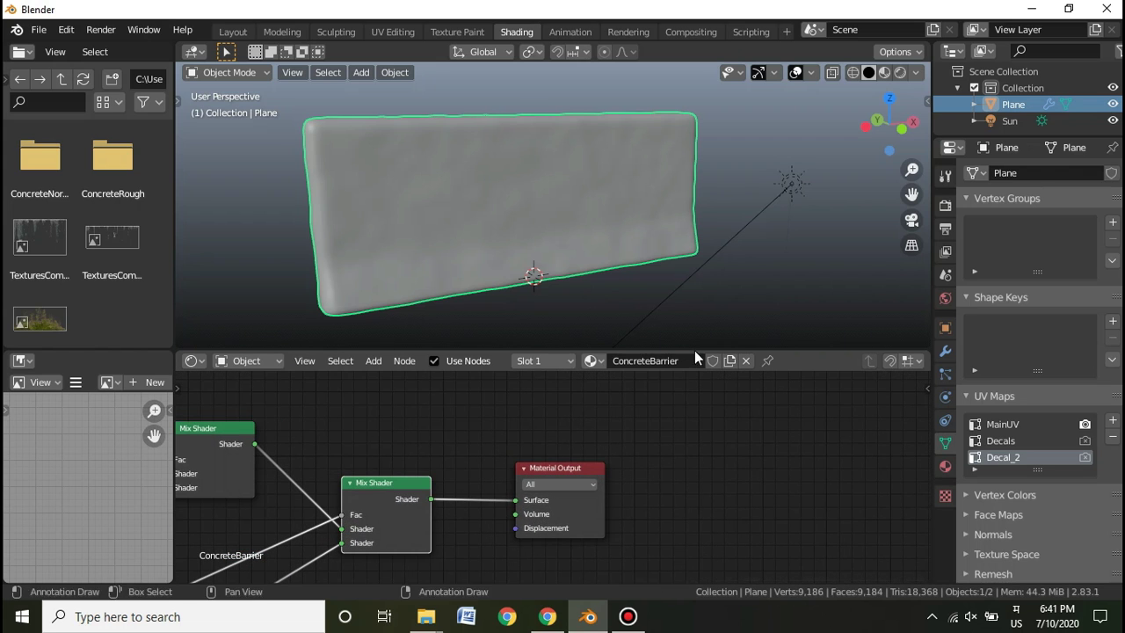
{"action": "left_click", "coordinate": [901, 76]}
{"action": "left_click", "coordinate": [791, 183]}
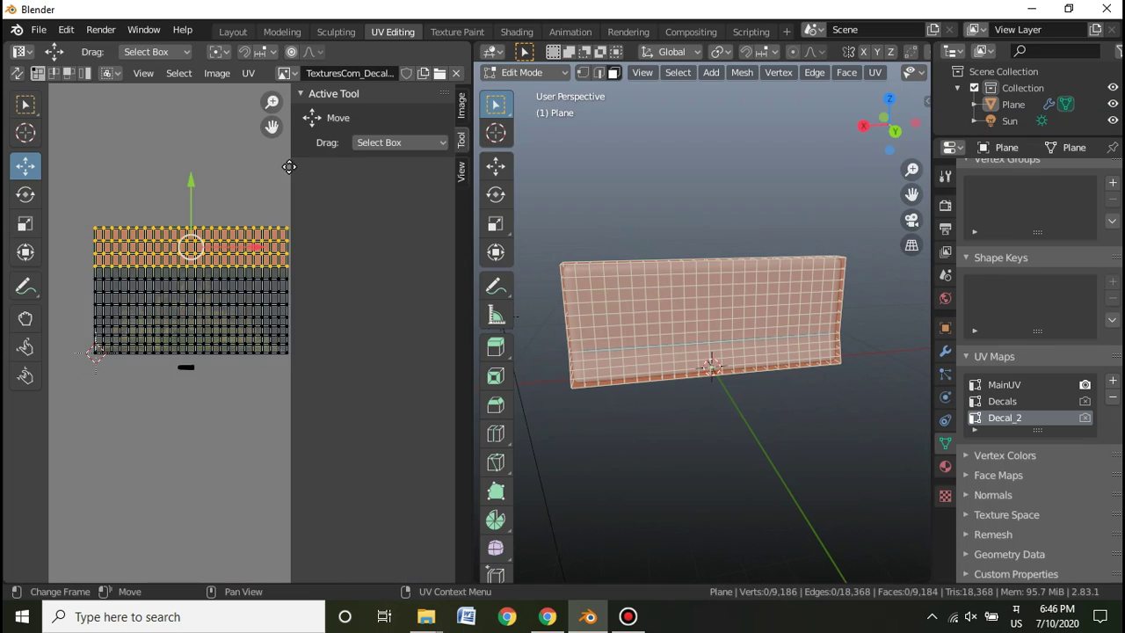
- Select the UV rows that extend above the mossy decal image and scale them down along Y into a thin strip
{"action": "mouse_move", "coordinate": [289, 167]}
{"action": "middle_mouse_down"}
{"action": "mouse_move", "coordinate": [234, 167]}
{"action": "mouse_move", "coordinate": [378, 257]}
{"action": "mouse_move", "coordinate": [367, 256]}
{"action": "middle_mouse_up"}
{"action": "key", "text": "n"}
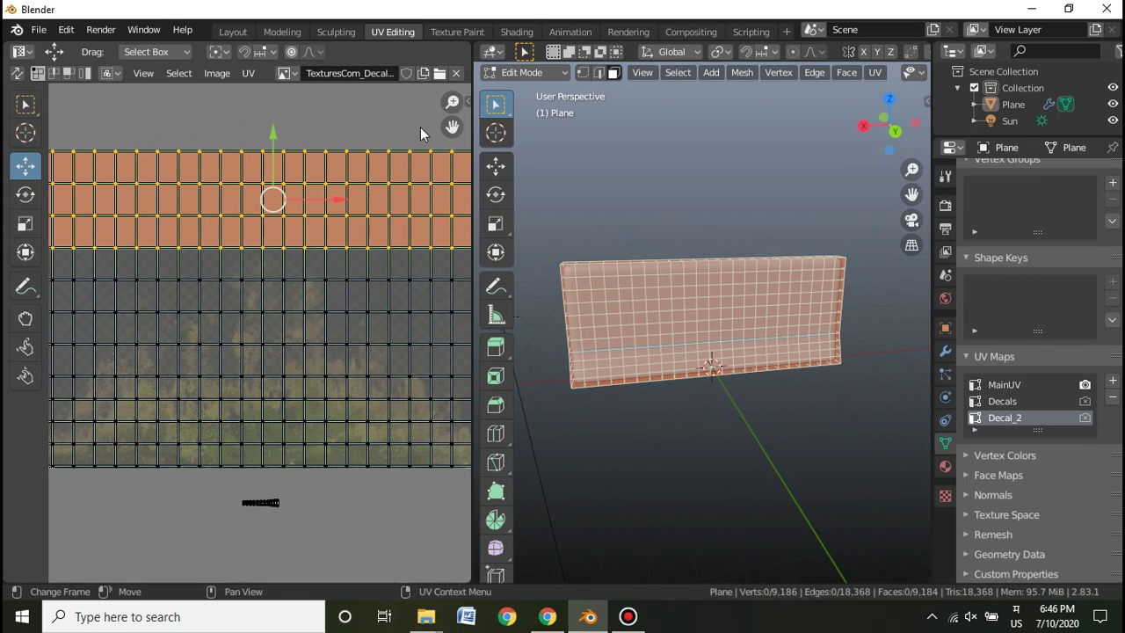
{"action": "scroll", "coordinate": [318, 154], "scroll_direction": "down", "scroll_amount": 2}
{"action": "scroll", "coordinate": [319, 153], "scroll_direction": "up", "scroll_amount": 1}
{"action": "left_click", "coordinate": [345, 159]}
{"action": "middle_click_drag", "start_coordinate": [346, 162], "coordinate": [336, 167]}
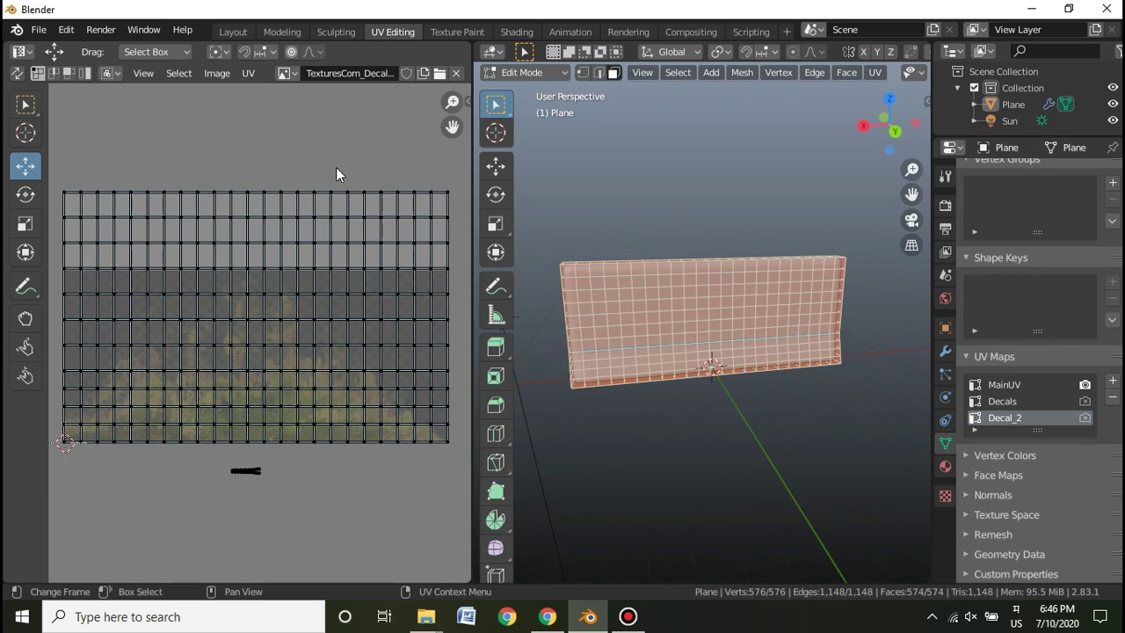
{"action": "left_click_drag", "start_coordinate": [59, 182], "coordinate": [460, 273]}
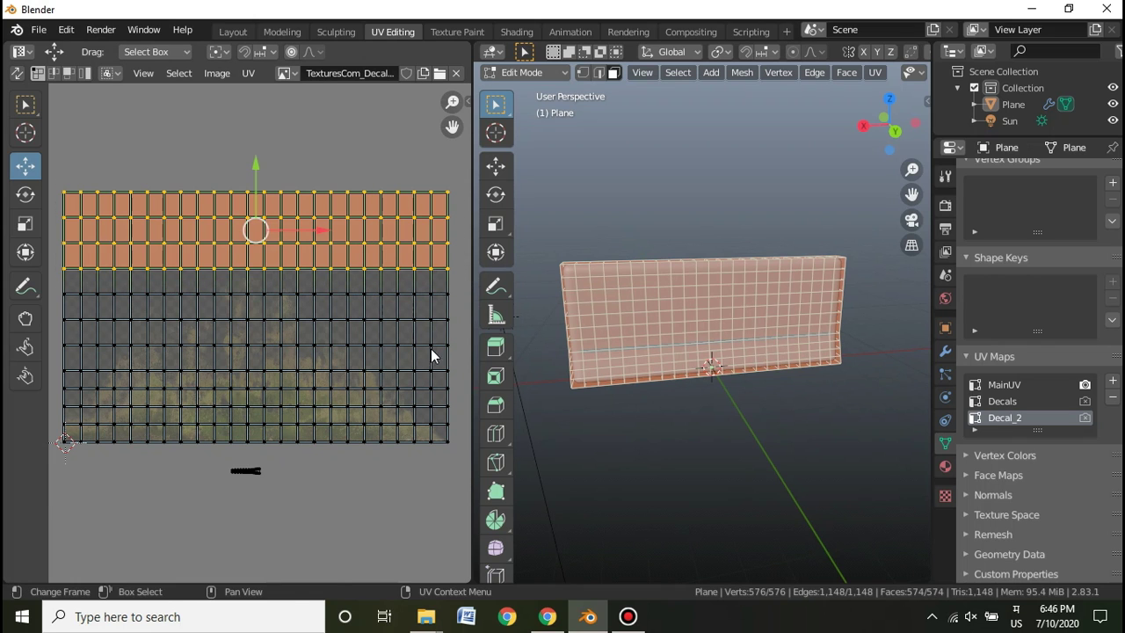
{"action": "key", "text": "s"}
{"action": "key", "text": "y"}
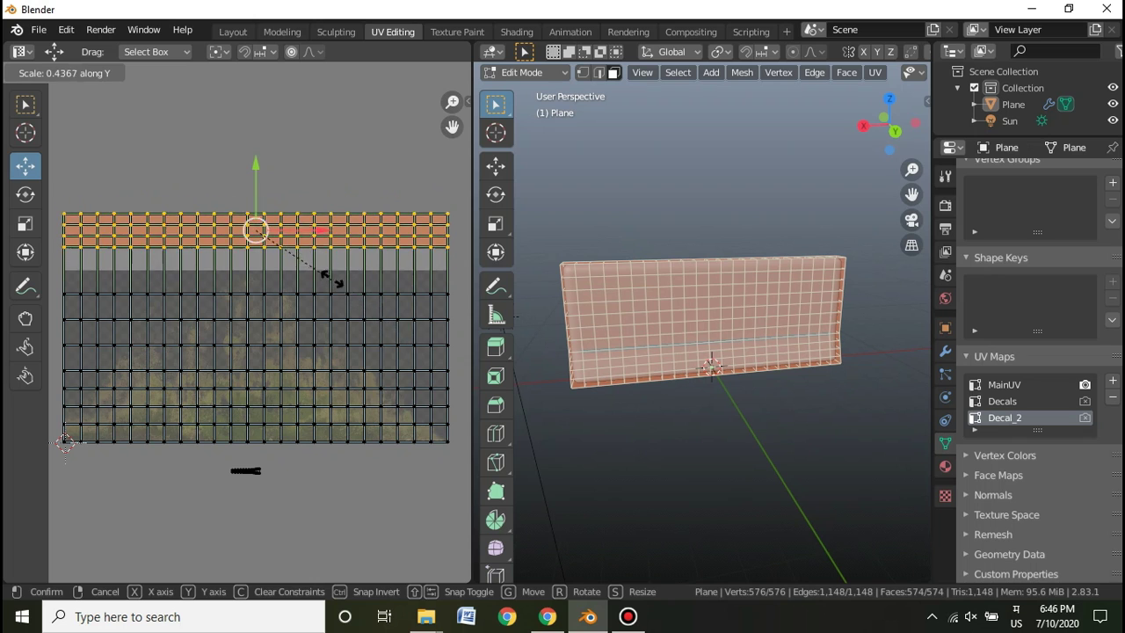
{"action": "left_click", "coordinate": [271, 226]}
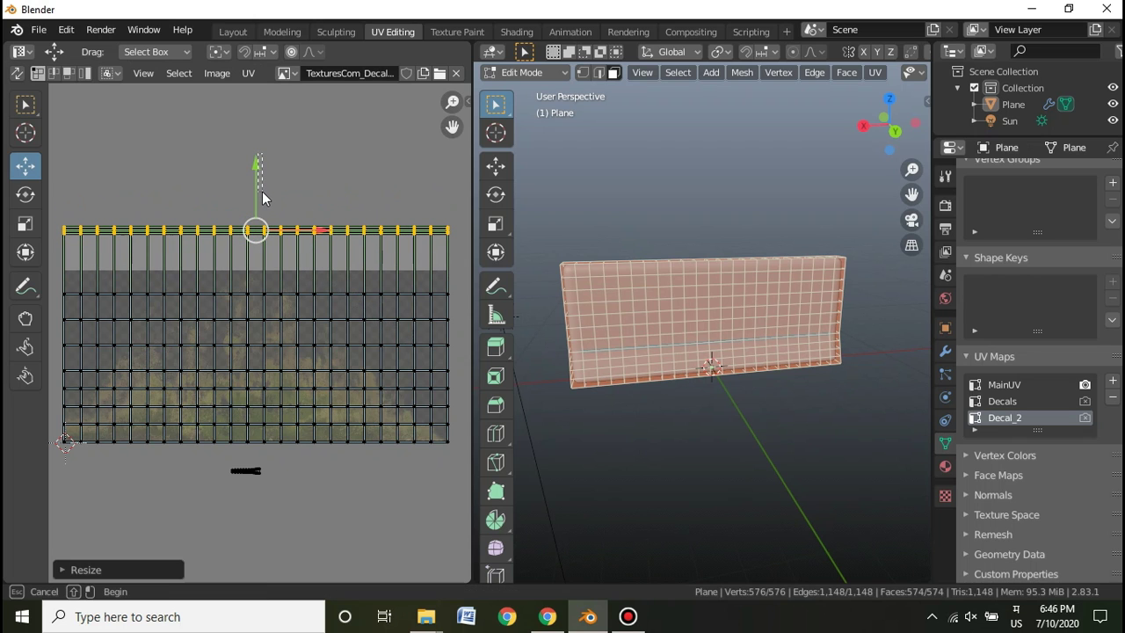
- Reselect the thin strip of UV rows and move it down to the upper edge of the mossy decal image
{"action": "left_click", "coordinate": [261, 187]}
{"action": "left_click_drag", "start_coordinate": [453, 237], "coordinate": [59, 219]}
{"action": "left_click_drag", "start_coordinate": [262, 166], "coordinate": [254, 209]}
- Scale the selected UV rows to 0 along Y and nudge the resulting line slightly upward
{"action": "key", "text": "s"}
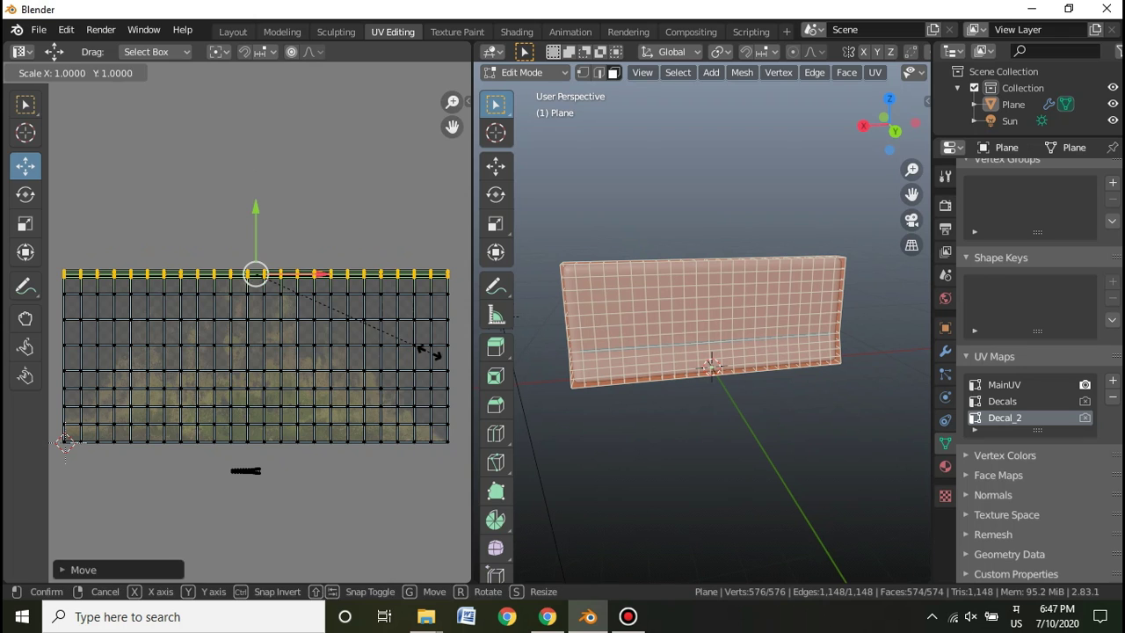
{"action": "key", "text": "y"}
{"action": "type", "text": "0"}
{"action": "key", "text": "Return"}
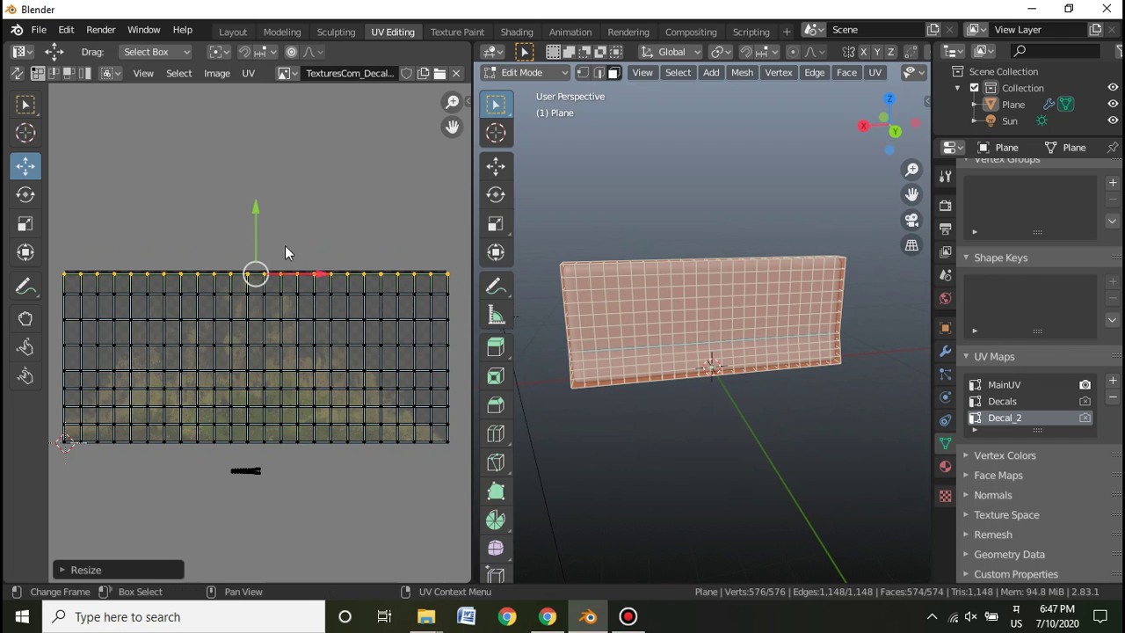
{"action": "left_click_drag", "start_coordinate": [254, 211], "coordinate": [253, 202]}
- Return to the shading workspace and examine the rendered barrier's moss decal and the complete ConcreteBarrier node tree
{"action": "left_click", "coordinate": [517, 31]}
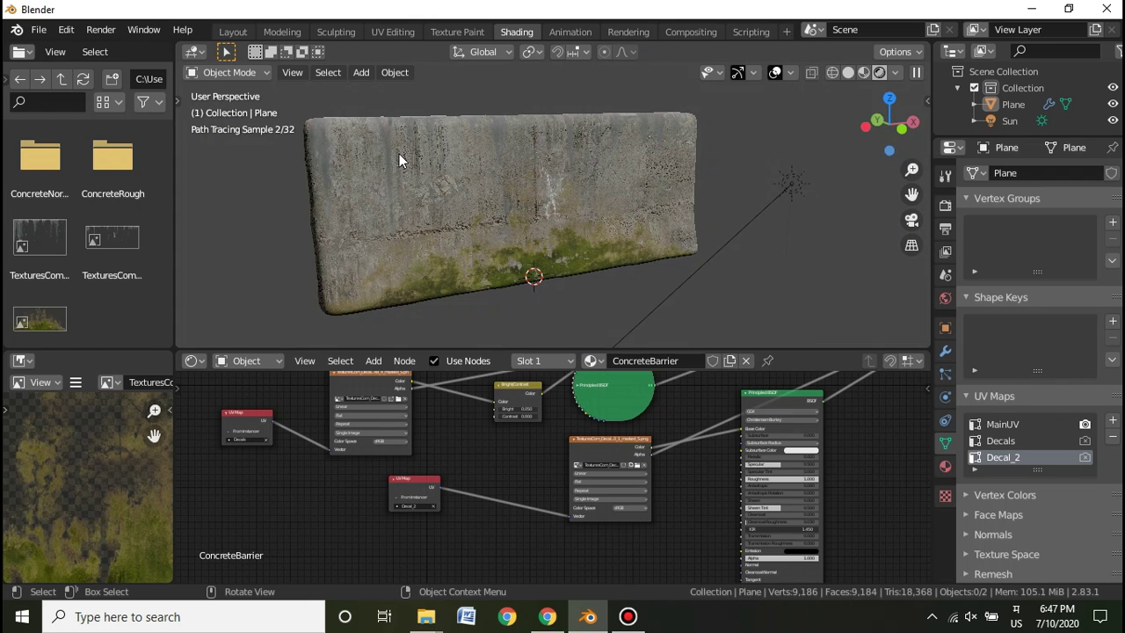
{"action": "mouse_move", "coordinate": [682, 192]}
{"action": "middle_mouse_down"}
{"action": "mouse_move", "coordinate": [729, 184]}
{"action": "mouse_move", "coordinate": [632, 177]}
{"action": "middle_mouse_up"}
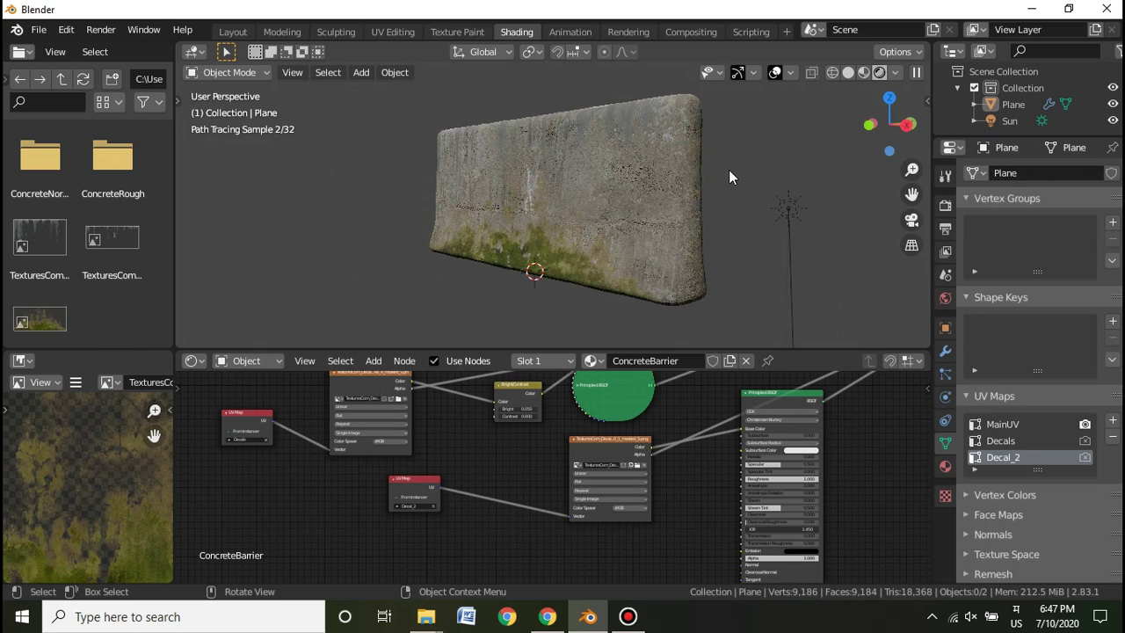
{"action": "mouse_move", "coordinate": [714, 164]}
{"action": "middle_mouse_down"}
{"action": "mouse_move", "coordinate": [737, 159]}
{"action": "mouse_move", "coordinate": [703, 142]}
{"action": "middle_mouse_up"}
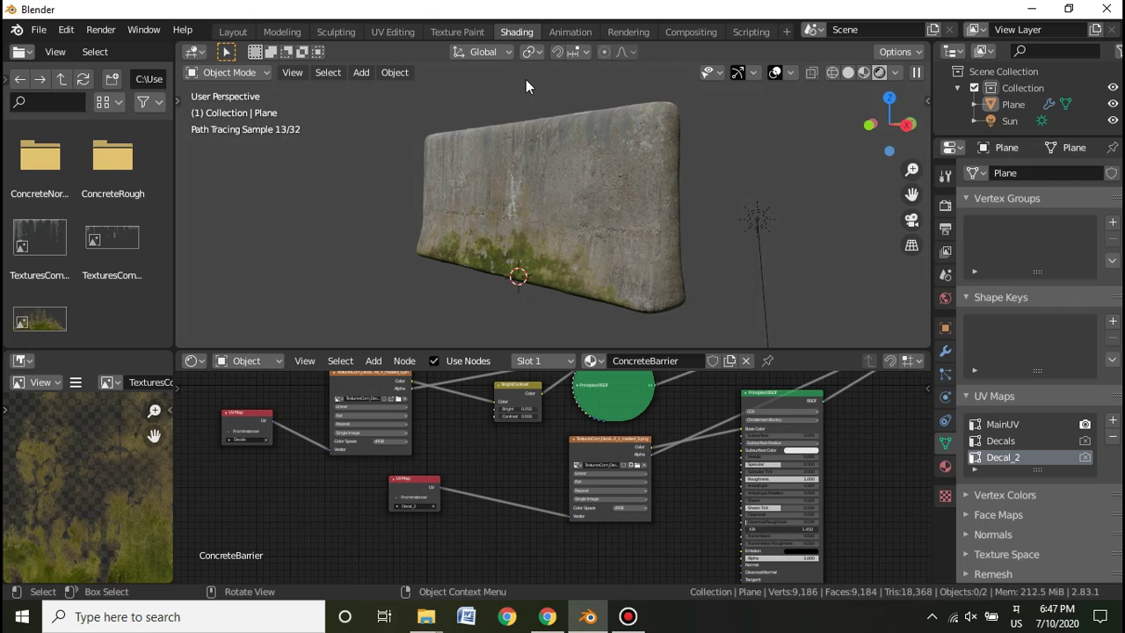
{"action": "scroll", "coordinate": [512, 191], "scroll_direction": "down", "scroll_amount": 3}
{"action": "scroll", "coordinate": [593, 184], "scroll_direction": "up", "scroll_amount": 3}
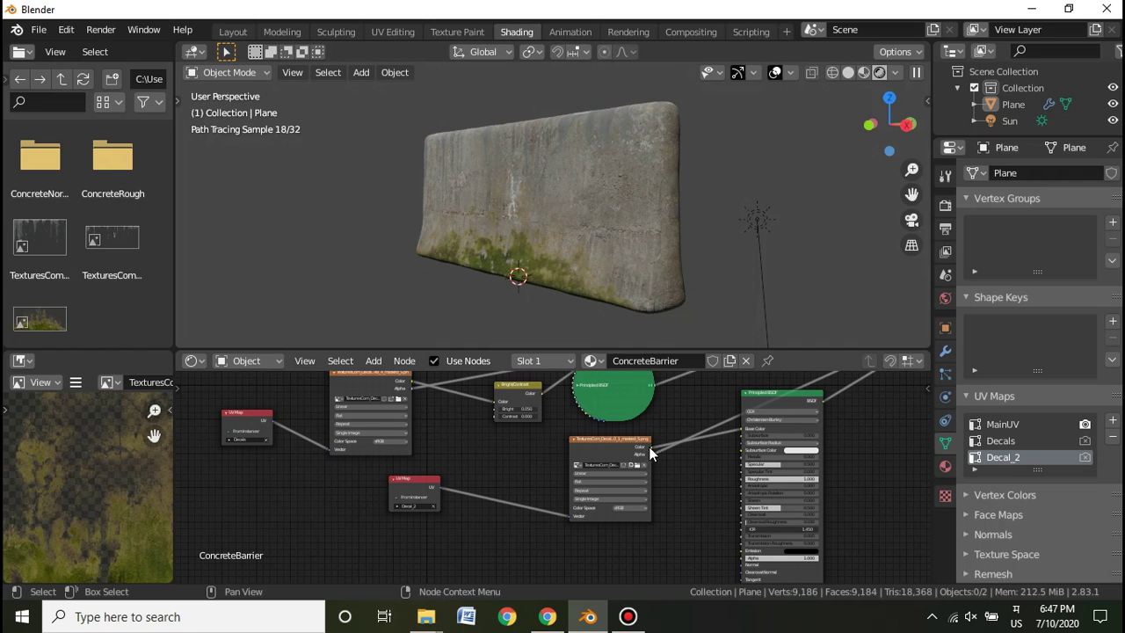
{"action": "scroll", "coordinate": [655, 446], "scroll_direction": "down", "scroll_amount": 1}
{"action": "scroll", "coordinate": [832, 416], "scroll_direction": "down", "scroll_amount": 3}
{"action": "mouse_move", "coordinate": [835, 430]}
{"action": "middle_mouse_down"}
{"action": "mouse_move", "coordinate": [818, 457]}
{"action": "mouse_move", "coordinate": [821, 494]}
{"action": "middle_mouse_up"}
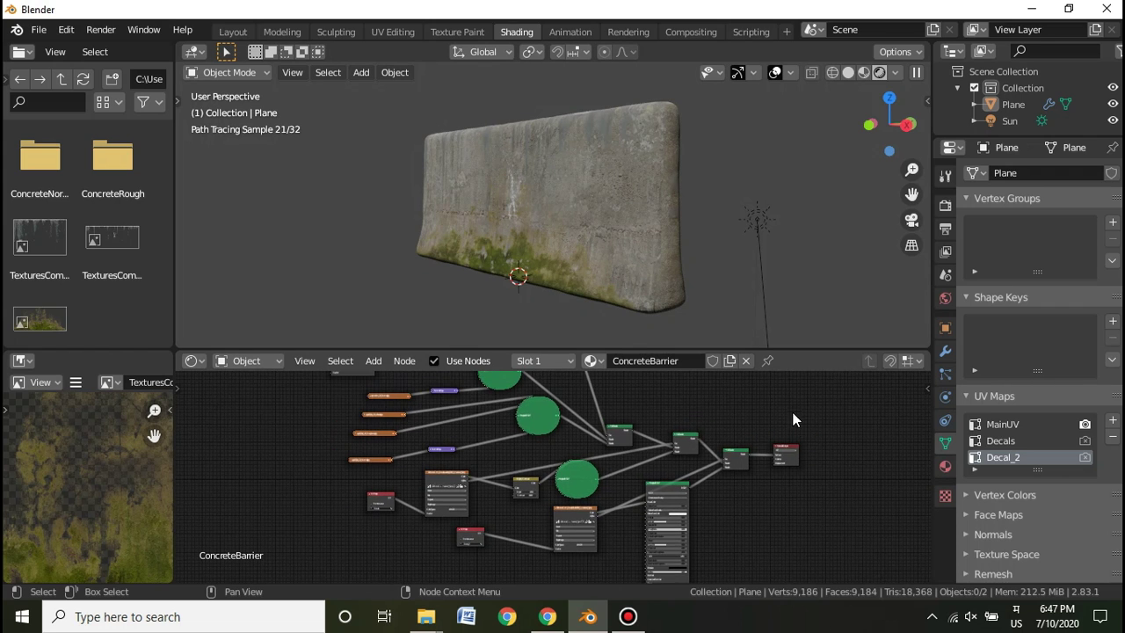
{"action": "scroll", "coordinate": [793, 418], "scroll_direction": "down", "scroll_amount": 2}
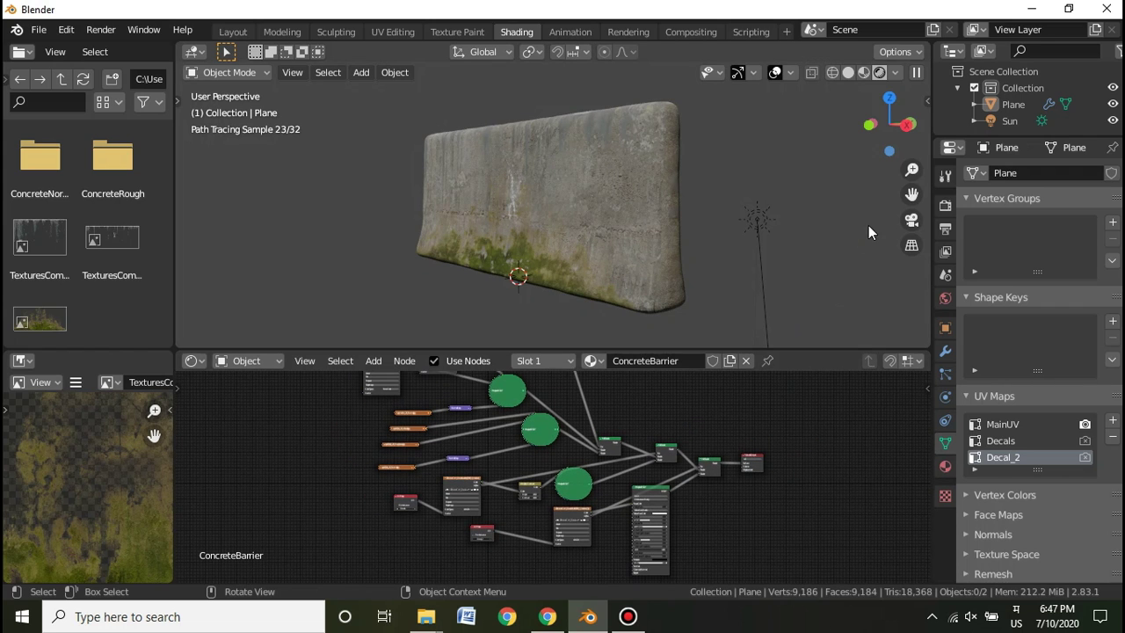